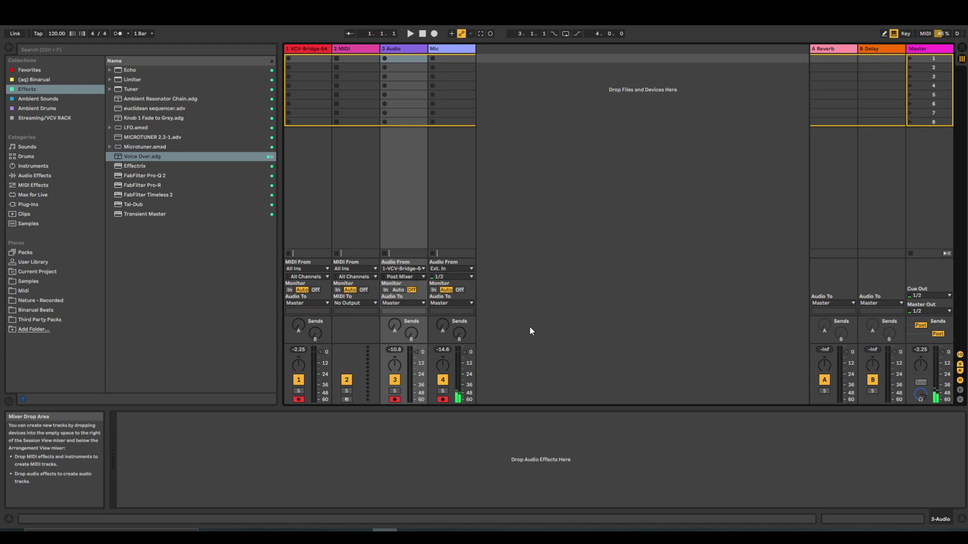
Switch to VCV Rack and look over the random chill patch, from the mixer and sequencers to the voice modules below.
key("alt+Tab")
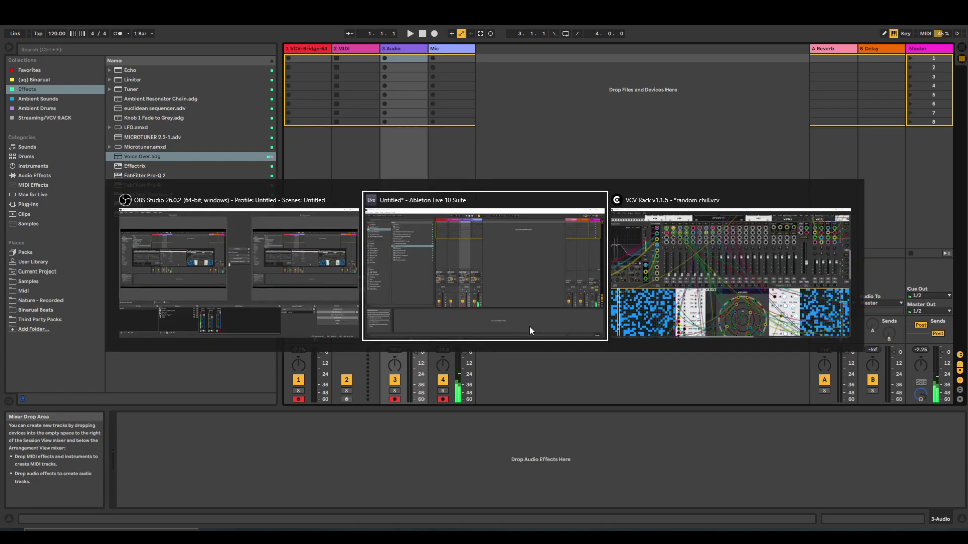
key("alt+Tab")
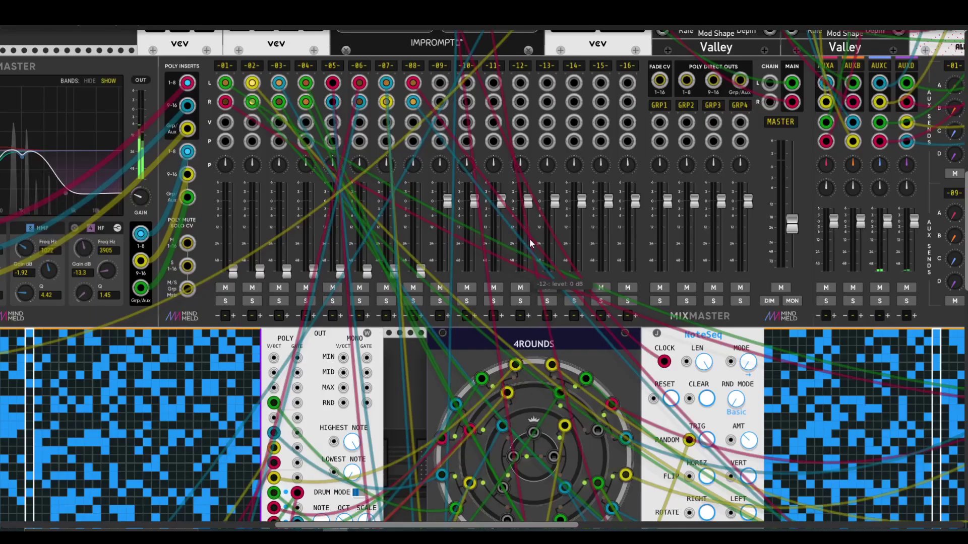
scroll(525, 240, "down", 2)
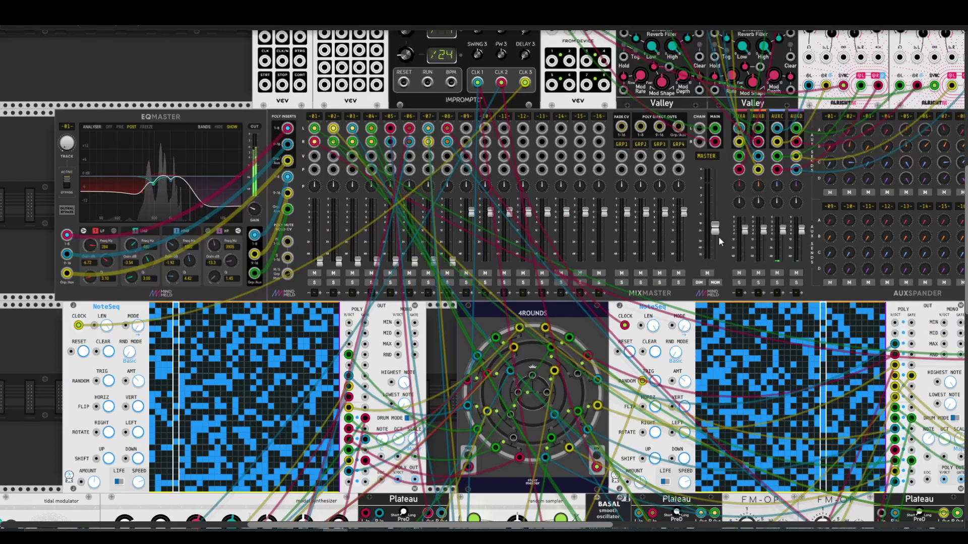
scroll(716, 239, "up", 3)
scroll(561, 340, "down", 2)
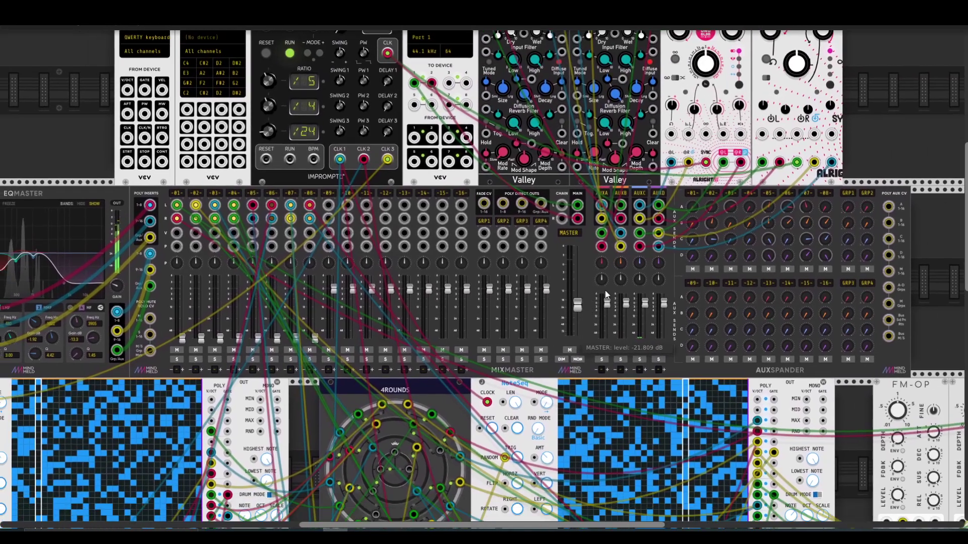
scroll(633, 280, "up", 2)
left_click_drag(670, 264, 625, 209)
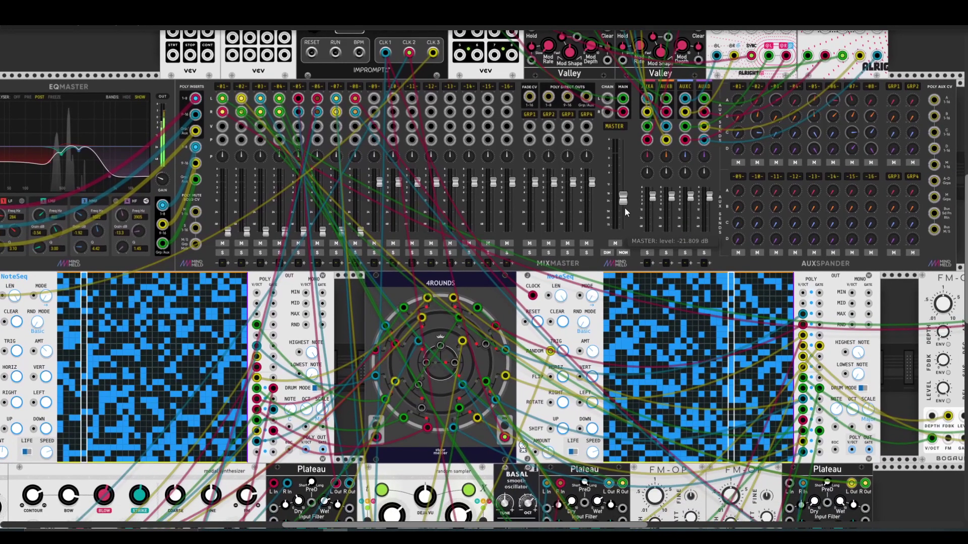
scroll(624, 207, "down", 1)
scroll(624, 207, "down", 1)
left_click_drag(735, 218, 646, 147)
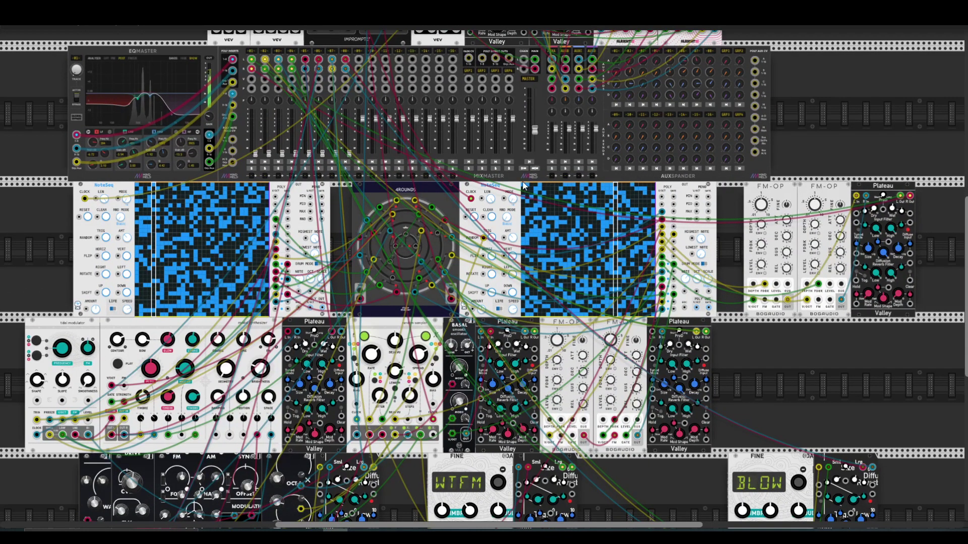
scroll(523, 186, "down", 1)
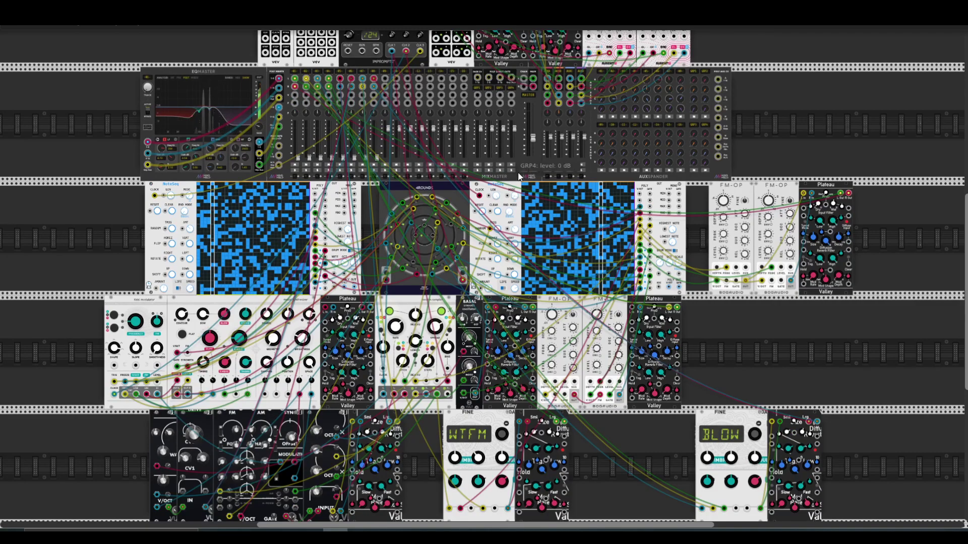
Switch back to the Ableton Live set.
key("alt+Tab")
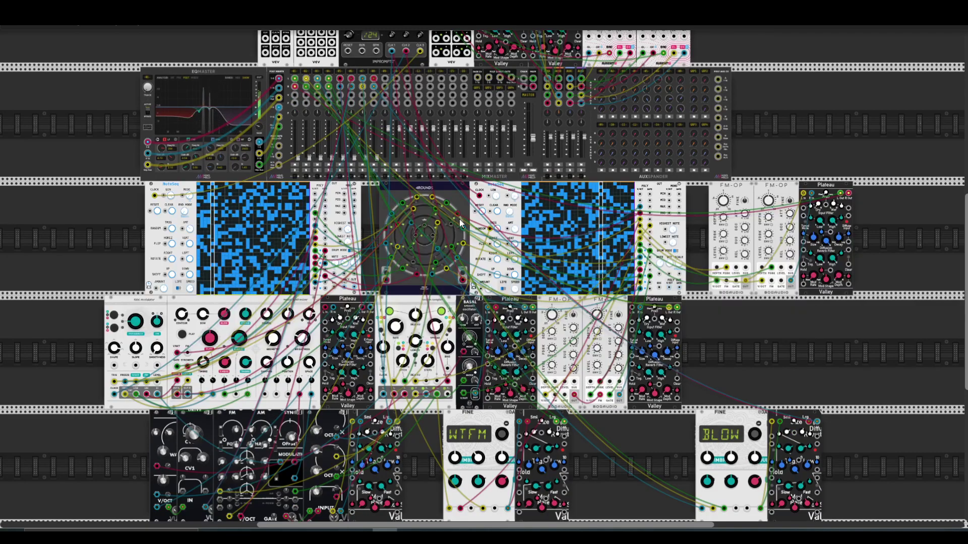
key("alt+Tab")
key("alt+Tab")
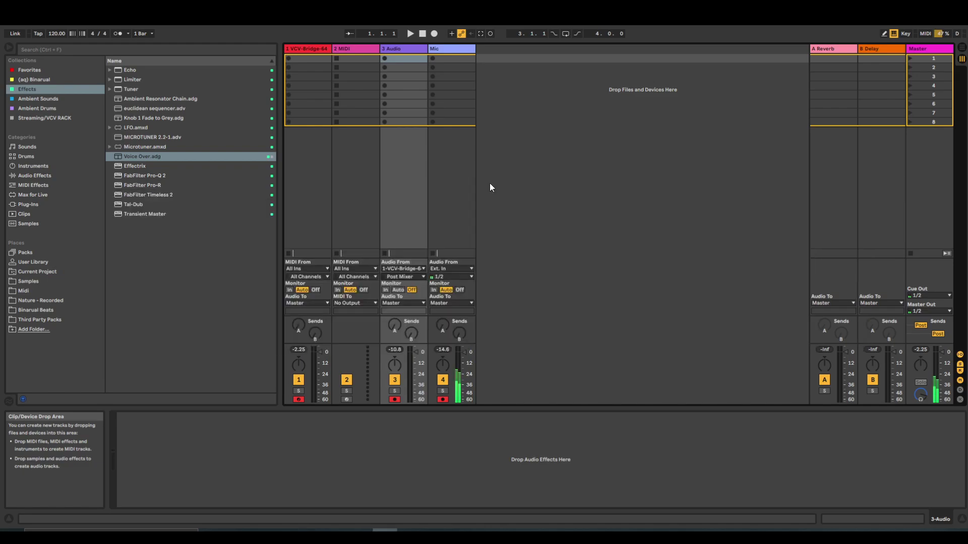
key("alt+Tab")
key("alt+Tab")
key("alt+Tab")
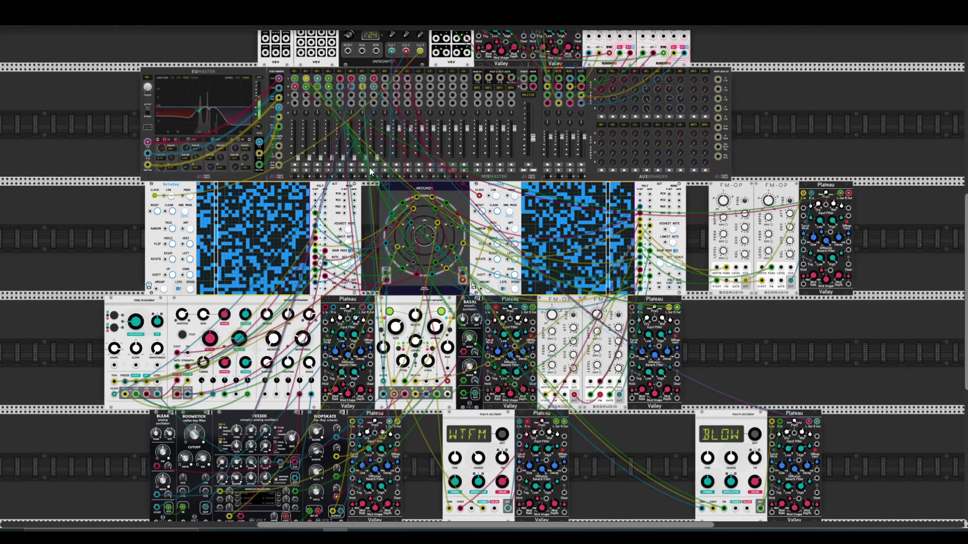
key("alt+Tab")
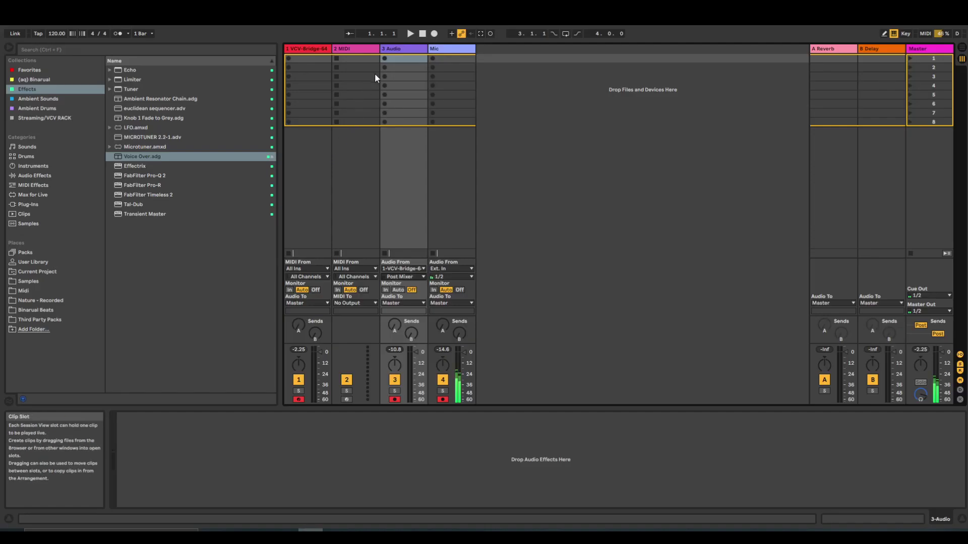
left_click(384, 58)
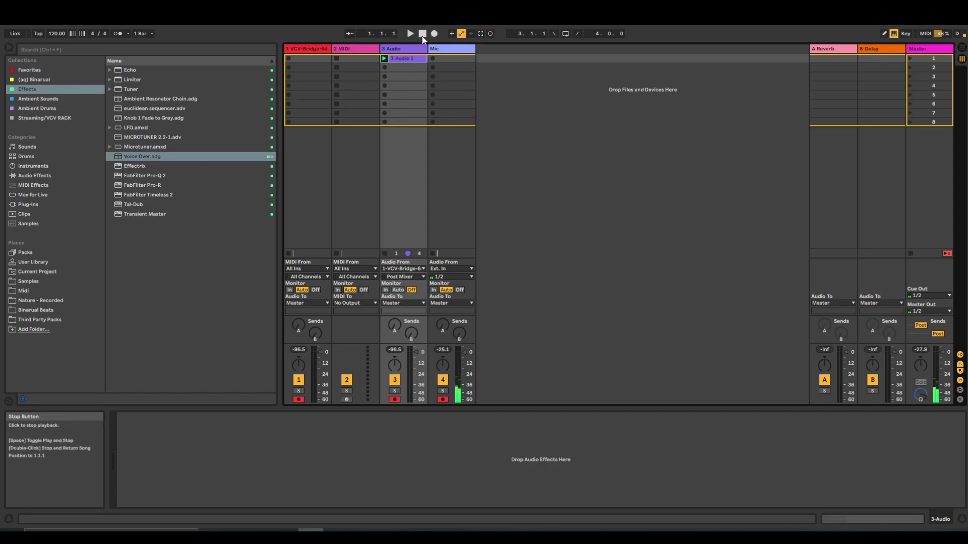
right_click(407, 60)
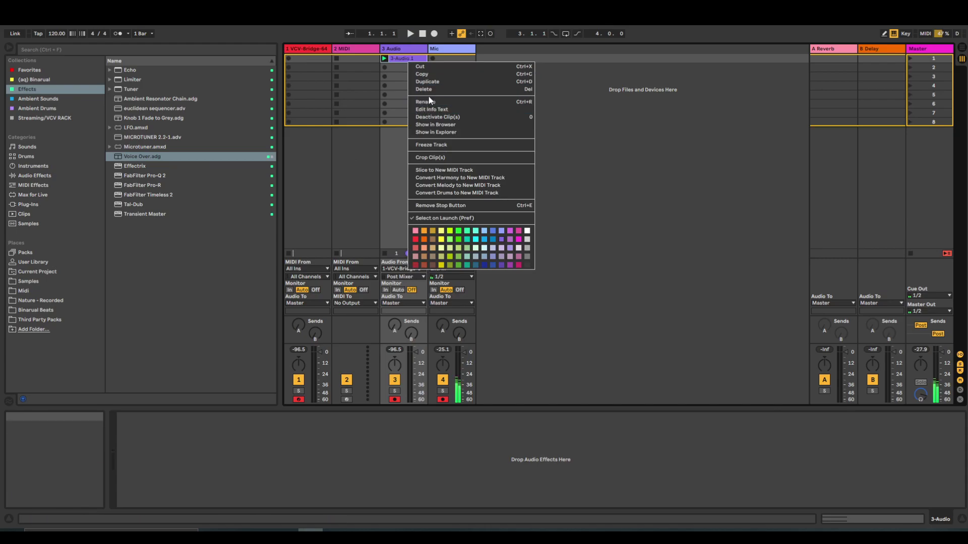
left_click(428, 88)
Set the project tempo to 60 BPM and start recording a clip in the first slot of the 3 Audio track.
left_click_drag(56, 33, 57, 50)
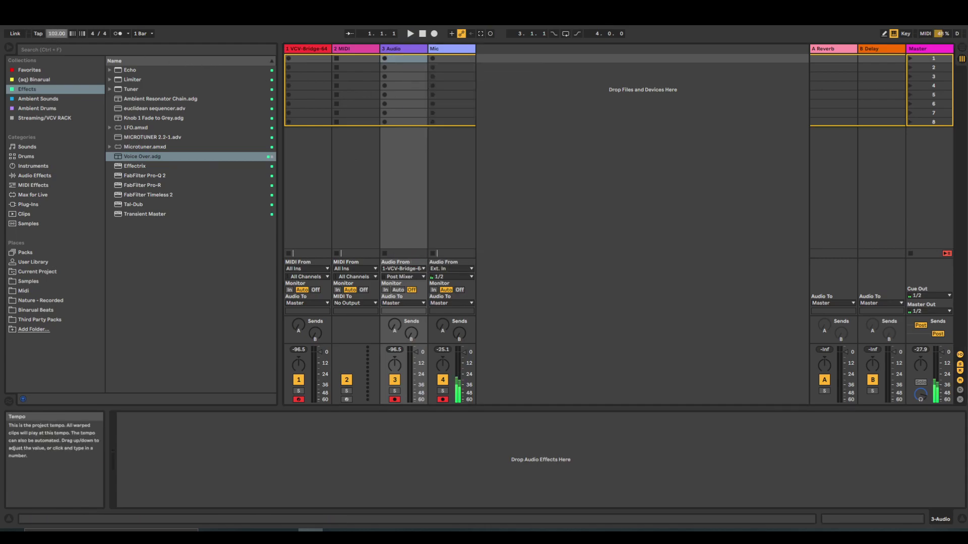
type("60")
key("Return")
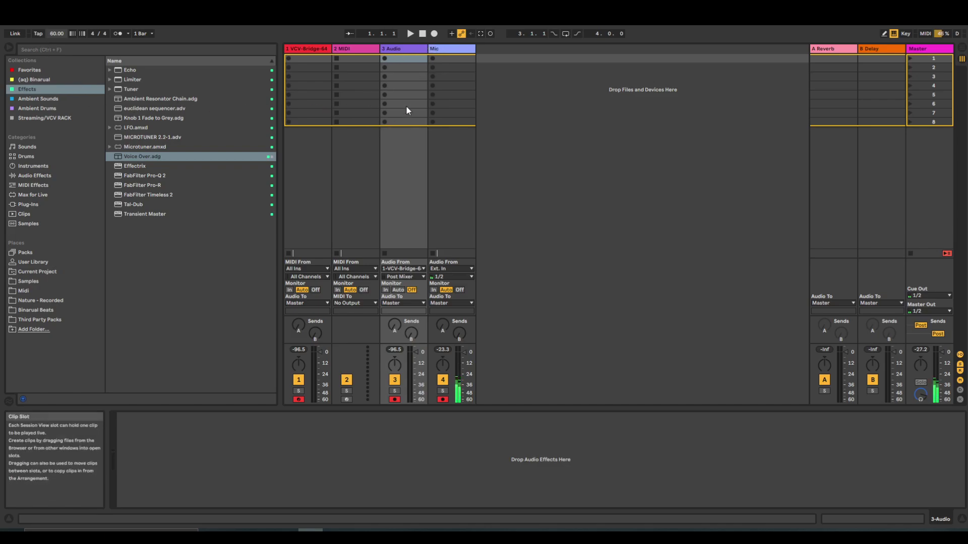
left_click(386, 57)
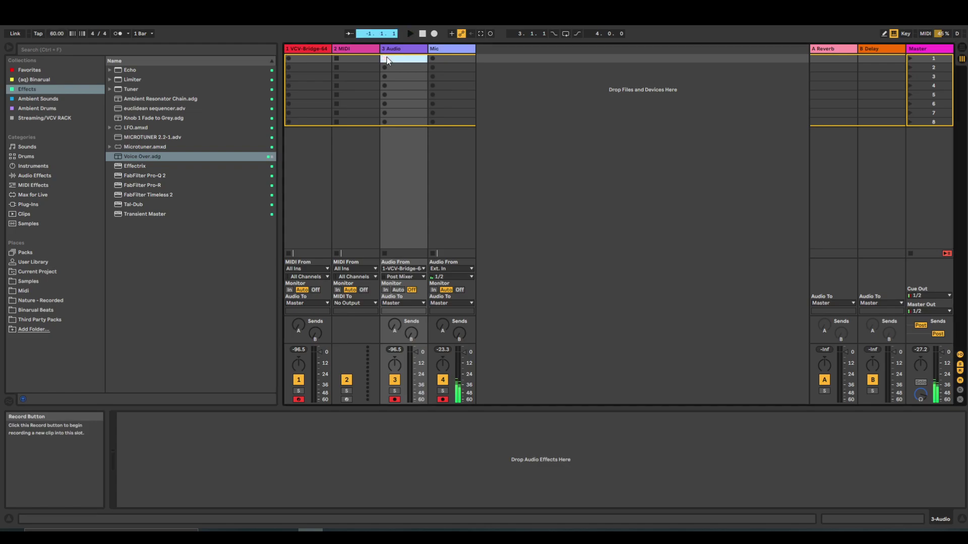
Switch to VCV Rack and raise MixMaster channel 1 to about -9 dB and channel 2 to about -27 dB.
key("alt+Tab")
key("alt+Tab")
key("alt+Tab")
key("alt+Tab")
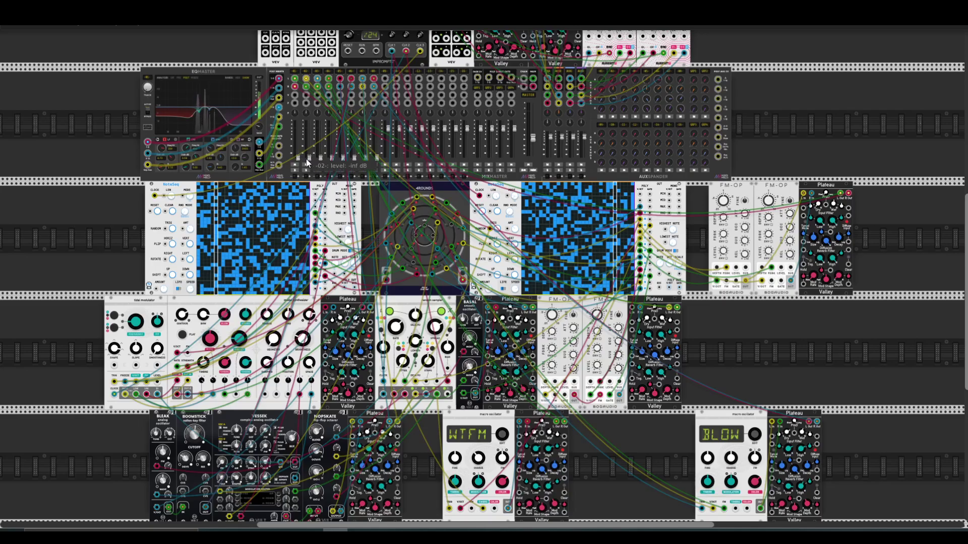
left_click_drag(297, 158, 298, 151)
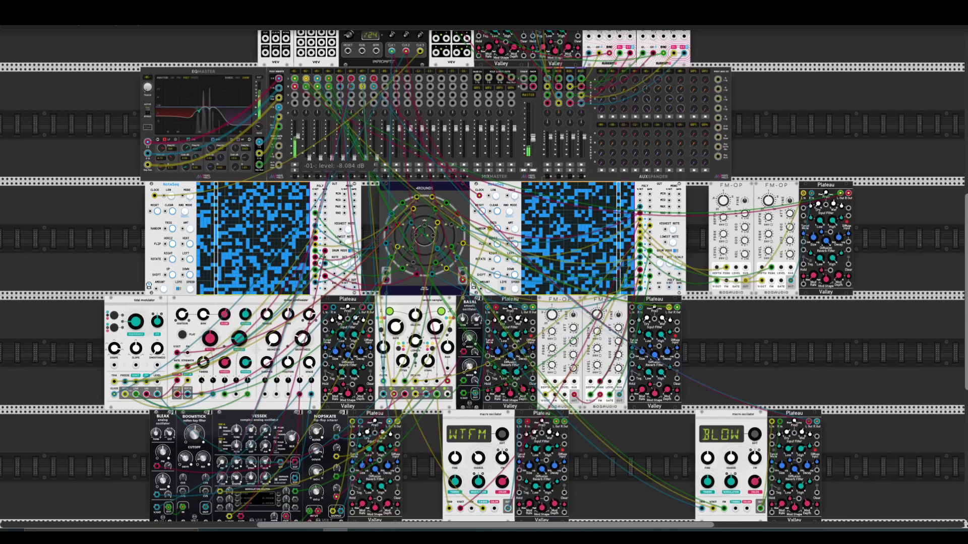
left_click_drag(298, 136, 309, 156)
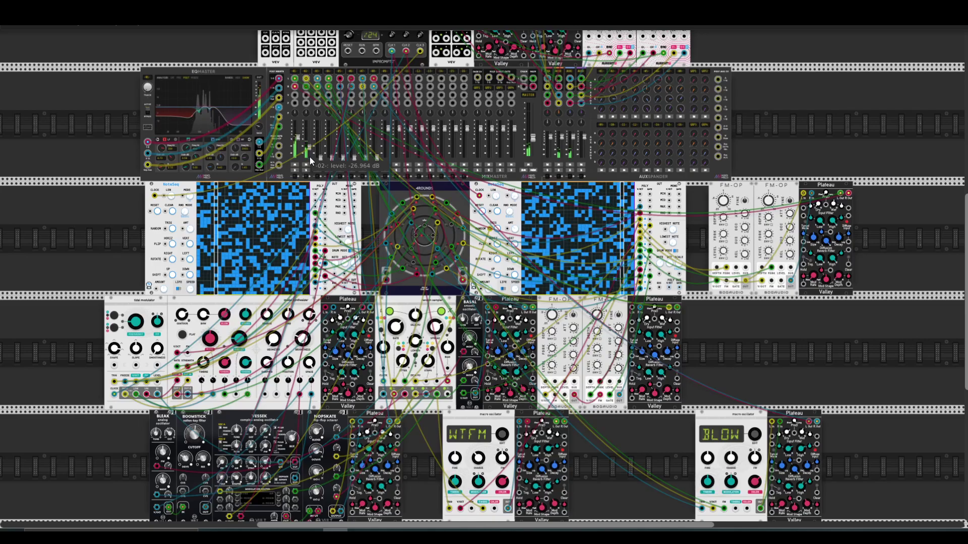
Raise the MixMaster channel 3 fader to roughly the height of channel 2, and channel 4 to about -25 dB.
scroll(310, 156, "up", 5)
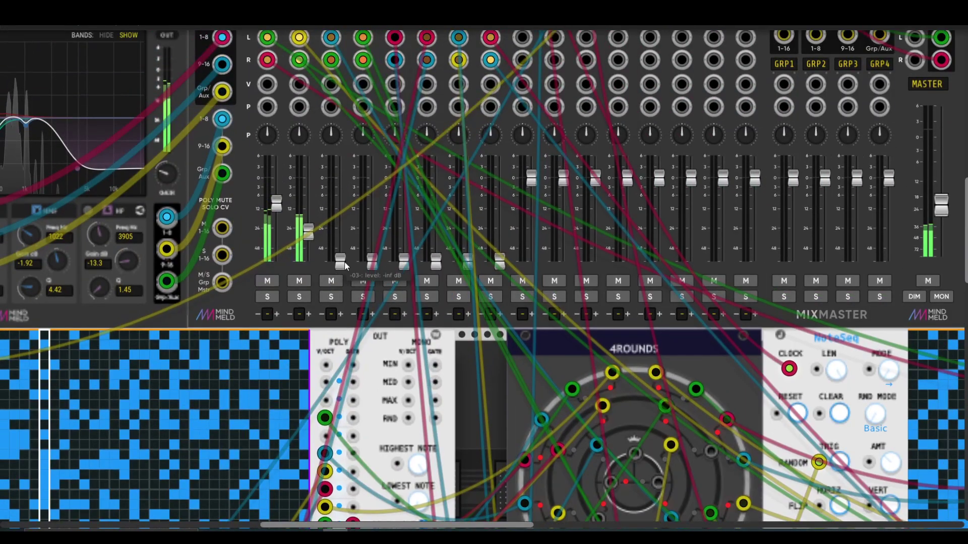
scroll(342, 266, "up", 3)
left_click_drag(340, 336, 340, 298)
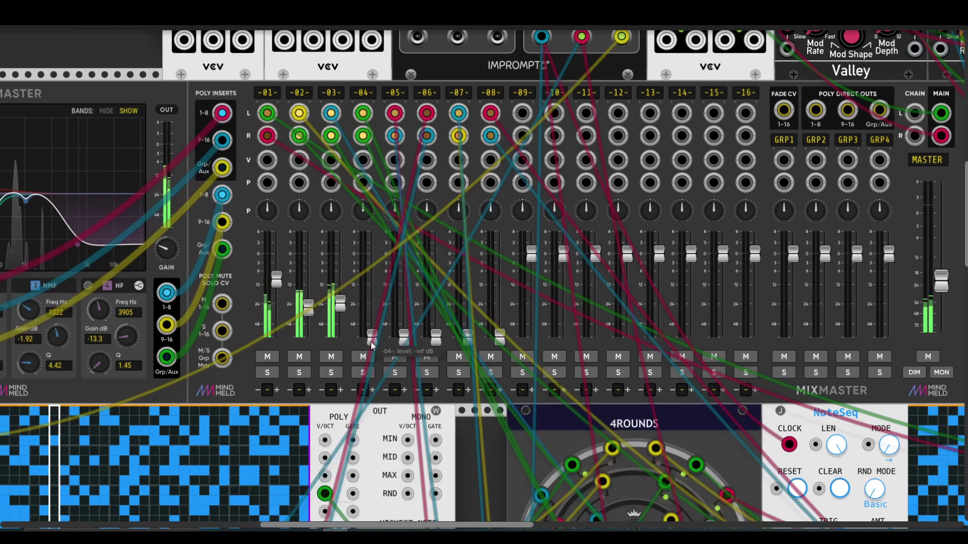
left_click_drag(371, 336, 371, 305)
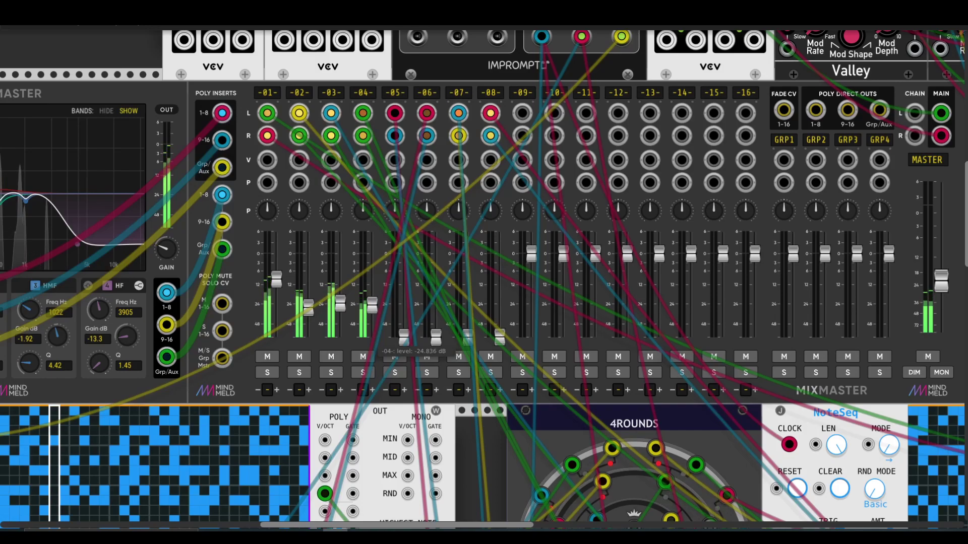
Bring in MixMaster channels 5 to 8 by raising their faders, with channel 6 at about -17 dB.
left_click_drag(403, 336, 310, 283)
left_click_drag(342, 320, 342, 282)
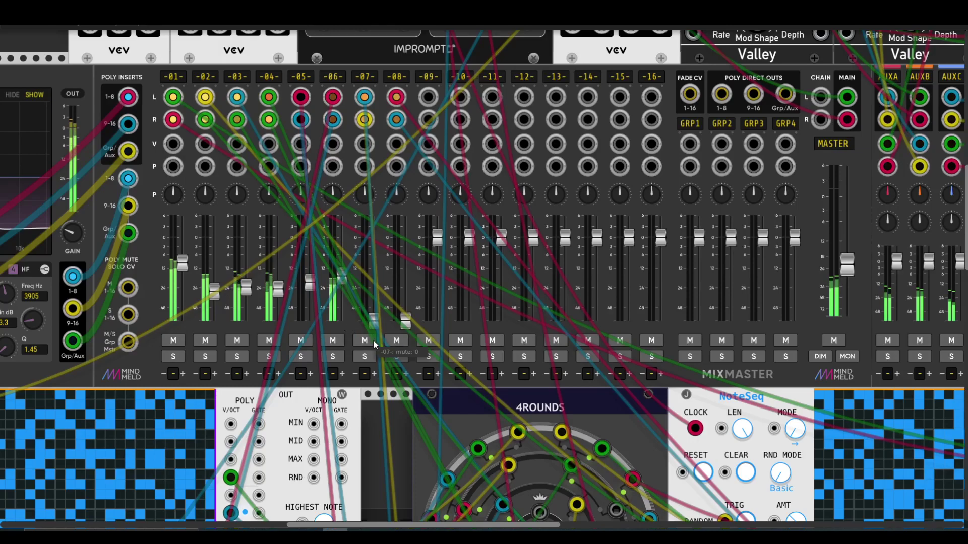
left_click_drag(373, 321, 373, 286)
left_click_drag(405, 321, 405, 274)
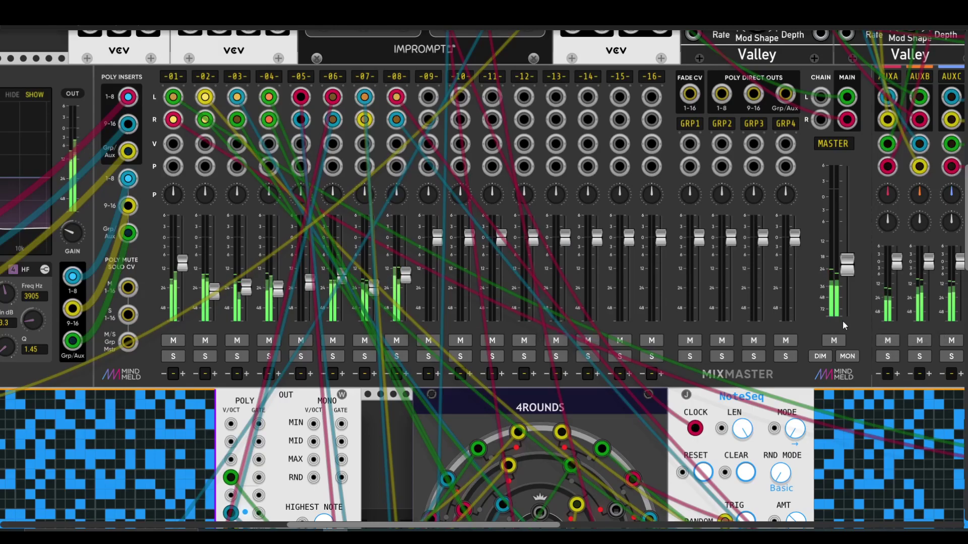
Examine the whole playing patch, including the sequencers, the 4Rounds module, the oscillators and the Plateau reverbs.
scroll(850, 320, "down", 5)
scroll(431, 96, "up", 4)
scroll(513, 111, "down", 2)
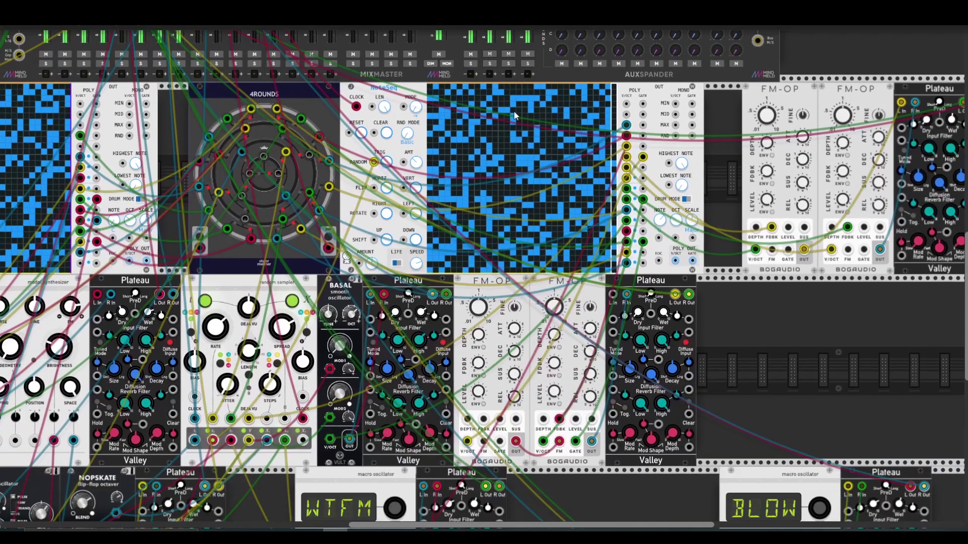
scroll(508, 119, "down", 3)
scroll(564, 165, "up", 2)
scroll(629, 165, "up", 1)
scroll(808, 299, "down", 2)
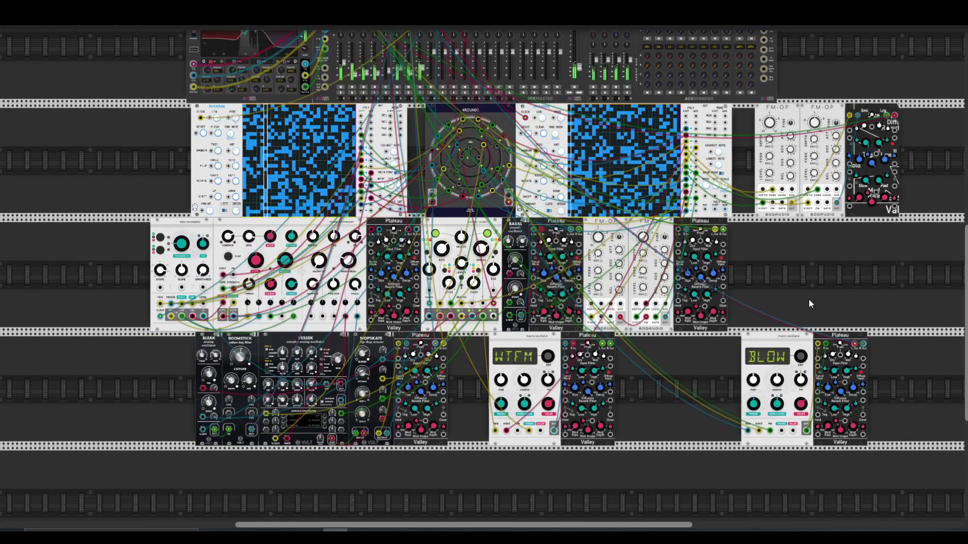
scroll(789, 308, "up", 1)
scroll(789, 309, "up", 1)
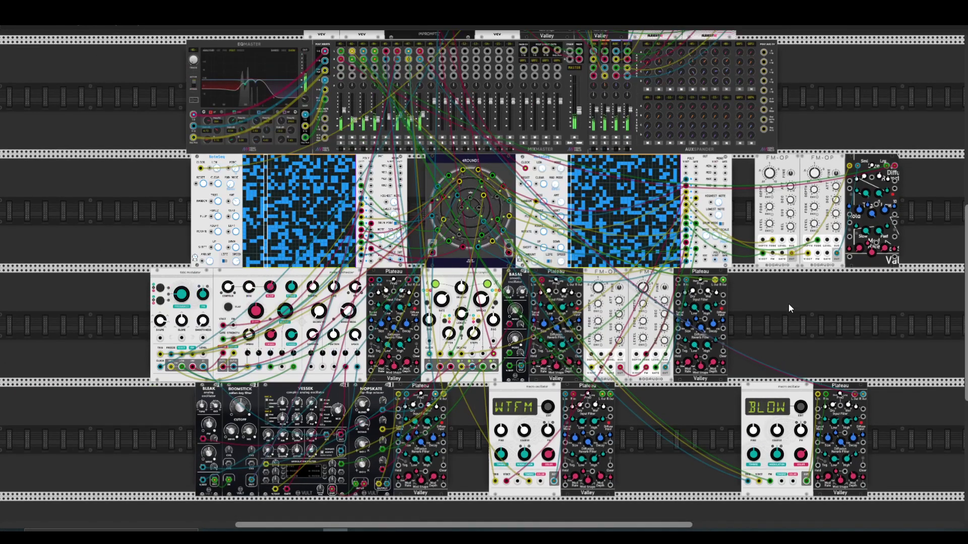
scroll(789, 304, "down", 3)
scroll(788, 304, "up", 2)
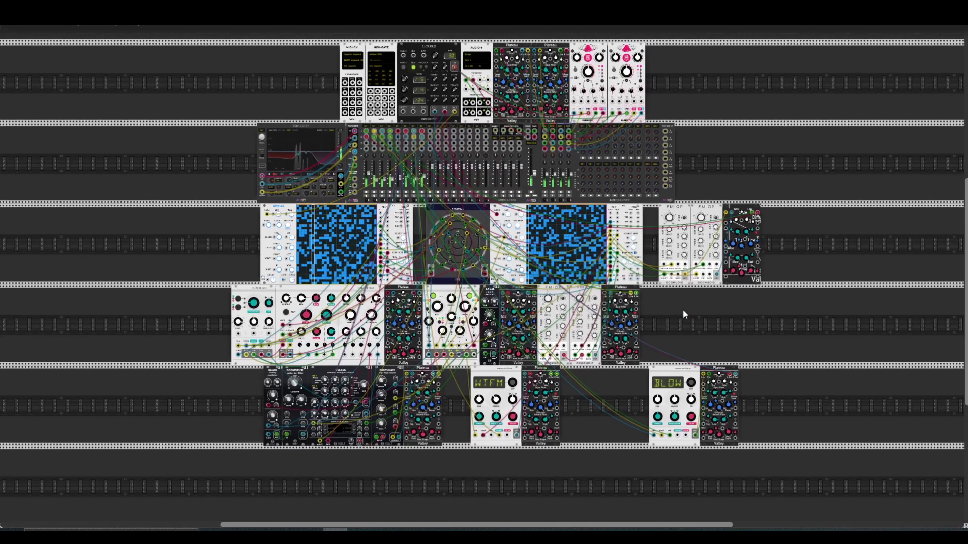
scroll(683, 309, "up", 2)
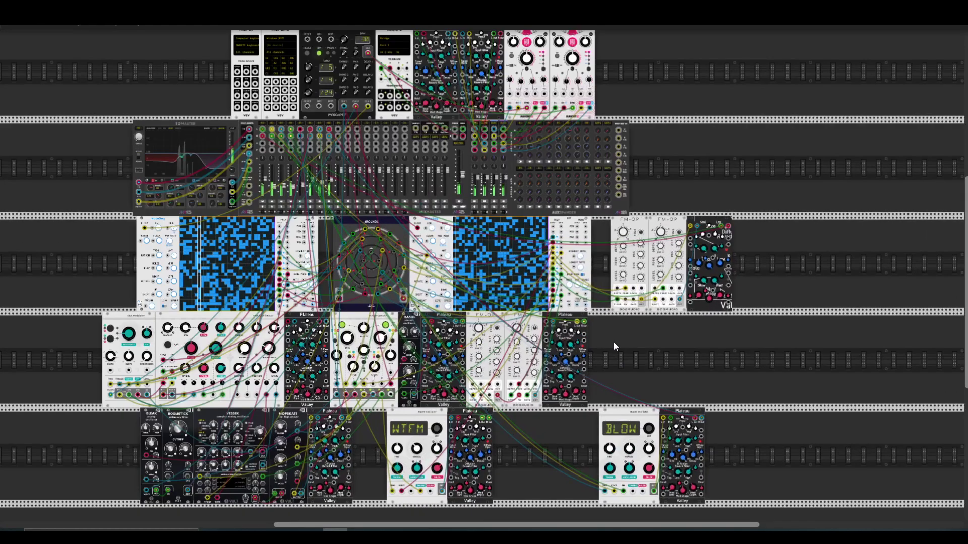
left_click_drag(617, 344, 670, 350)
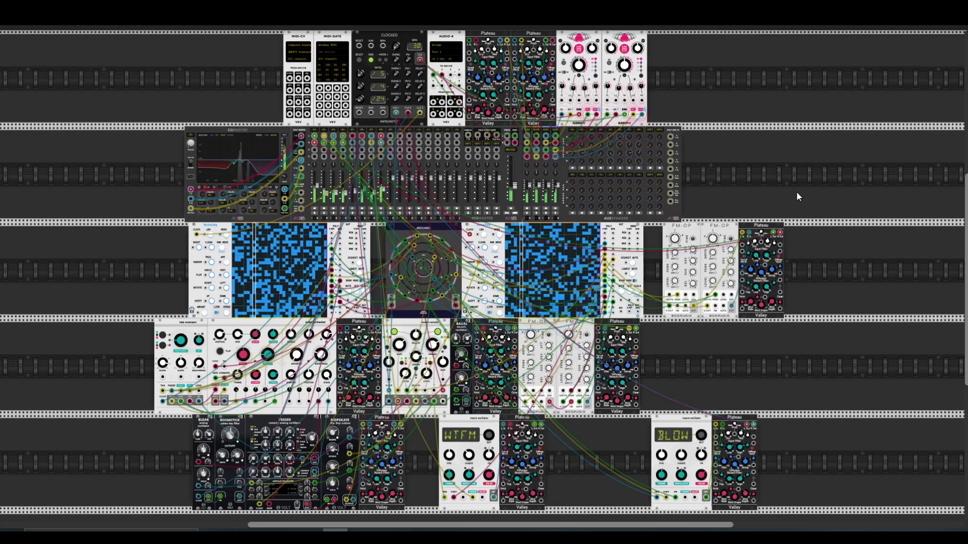
Pull the MixMaster faders of channels 2 and 4 all the way down.
scroll(334, 192, "up", 5)
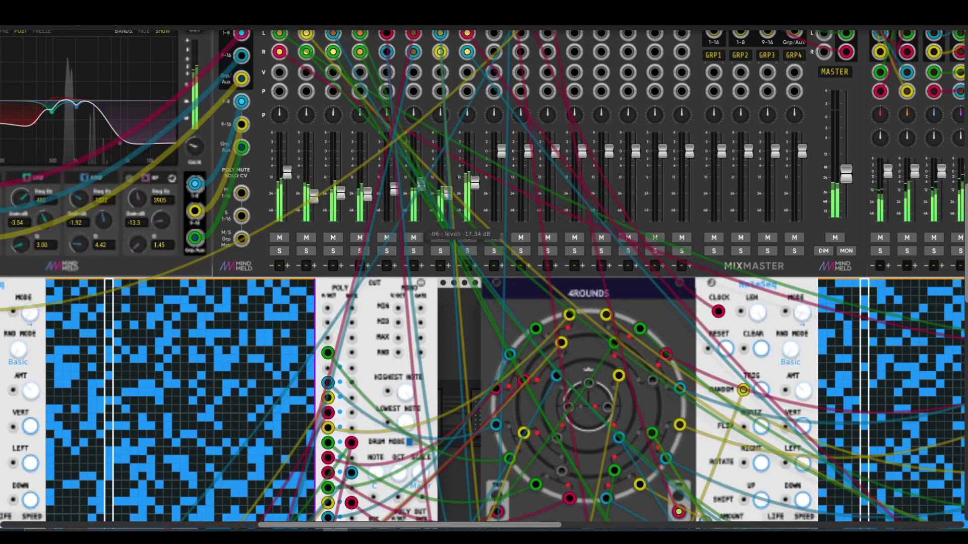
left_click_drag(313, 205, 313, 221)
left_click_drag(360, 198, 360, 220)
Rebalance the mix by raising channels 1, 6 and 7 and lowering channel 3 to about -28 dB and channel 8 to about -26 dB.
left_click_drag(341, 189, 340, 179)
left_click_drag(420, 193, 474, 196)
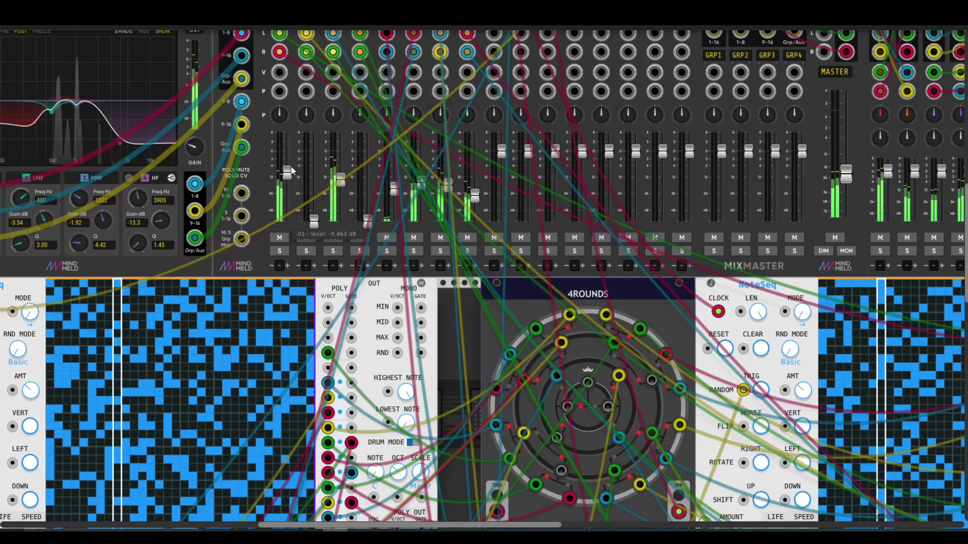
left_click_drag(288, 173, 288, 166)
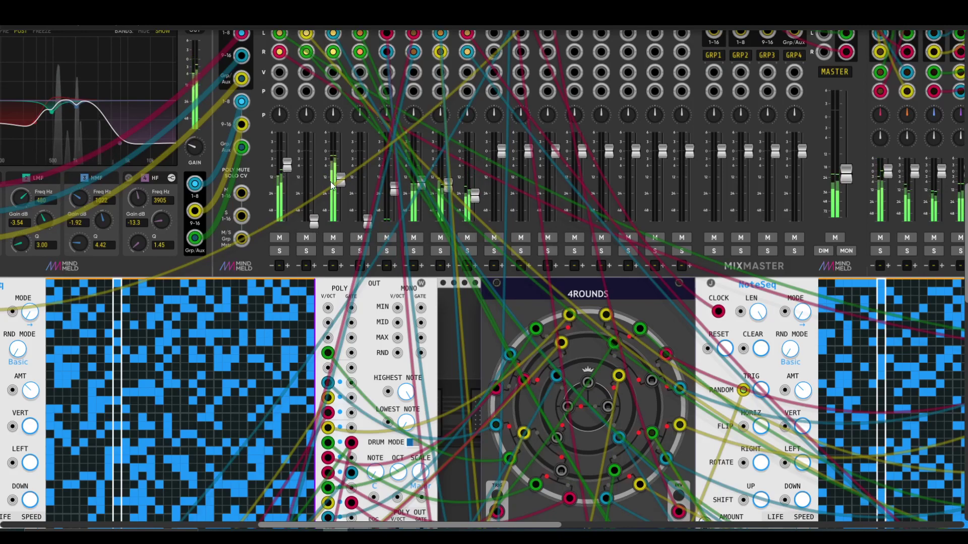
left_click_drag(341, 185, 340, 198)
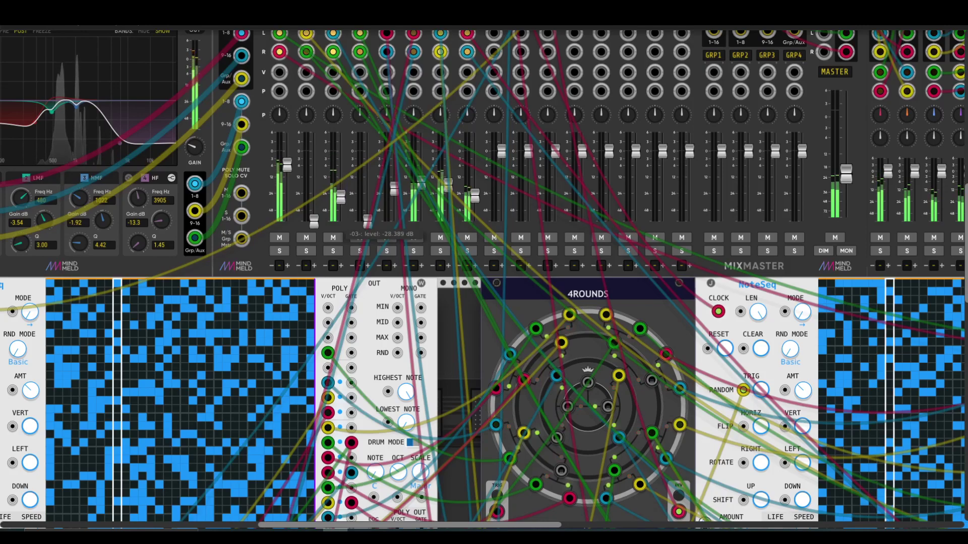
left_click_drag(443, 180, 420, 174)
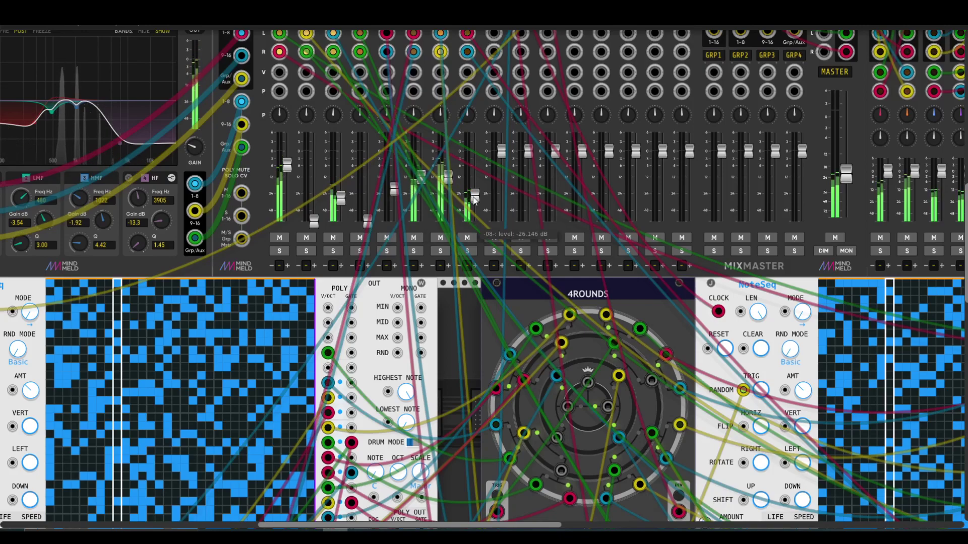
Raise the MixMaster fader of channel 2 and lower channel 1 slightly, leaving channel 8 near -26 dB.
left_click_drag(474, 190, 475, 193)
left_click_drag(313, 220, 313, 197)
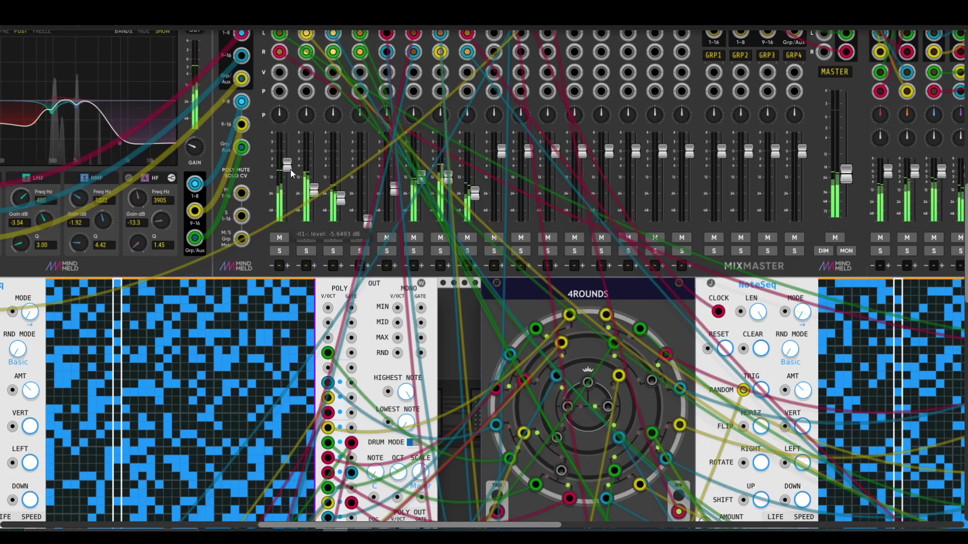
left_click_drag(287, 166, 286, 176)
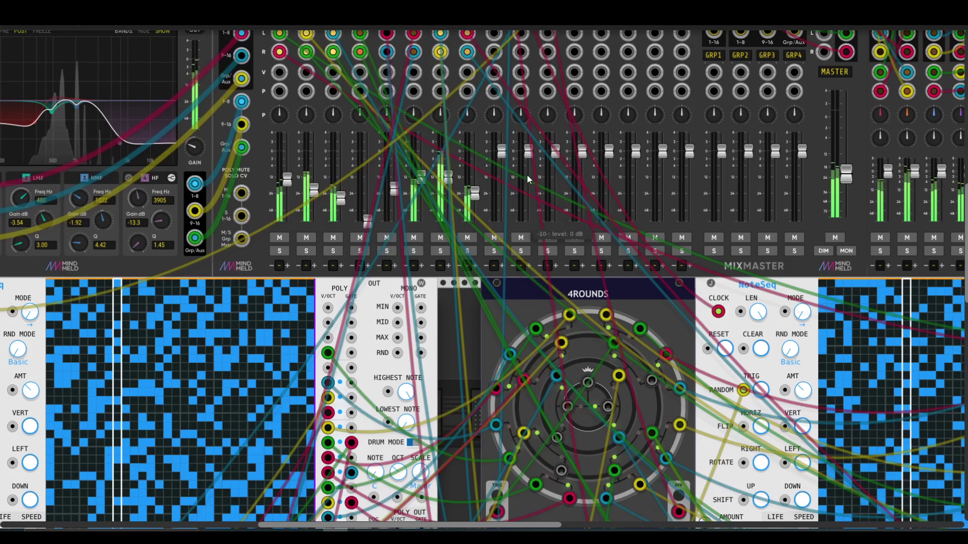
Rebalance the mix by raising MixMaster channel 4 to about -14 dB, pulling channel 5 fully down and lowering channel 7.
scroll(598, 185, "up", 4)
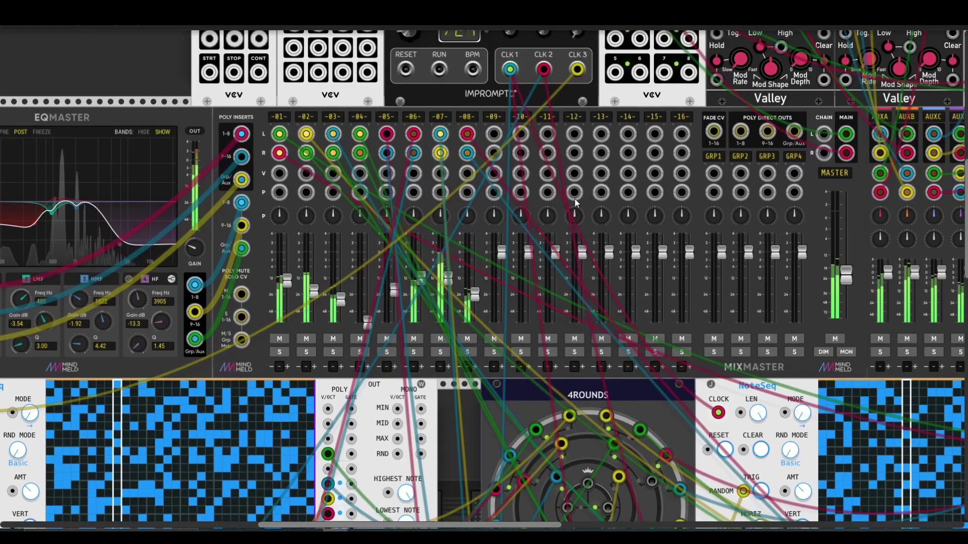
scroll(576, 202, "down", 4)
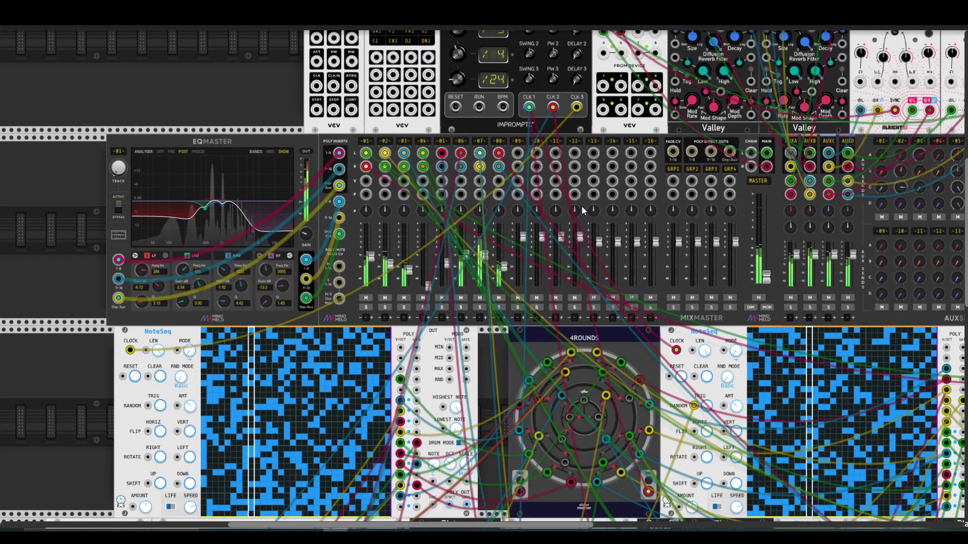
scroll(583, 202, "up", 2)
scroll(488, 225, "right", 1)
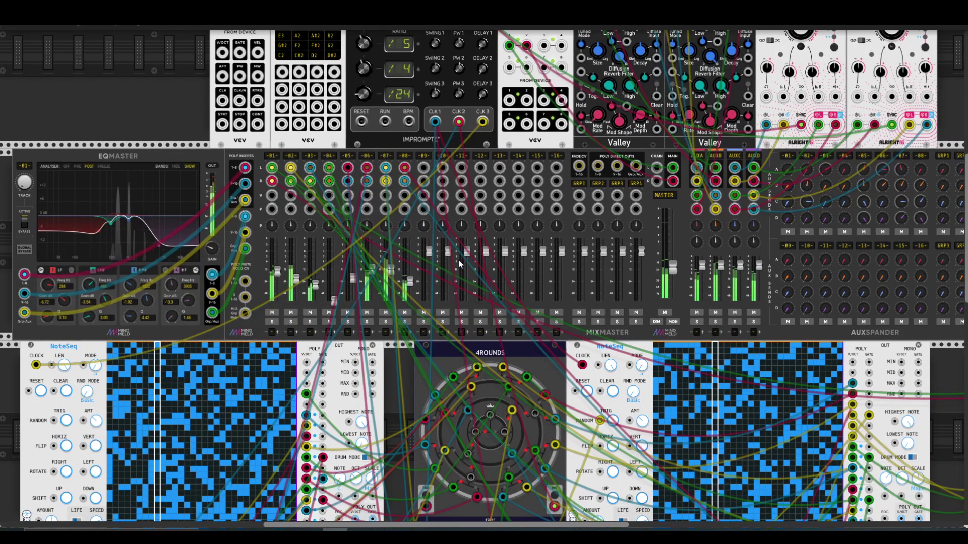
mouse_move(444, 260)
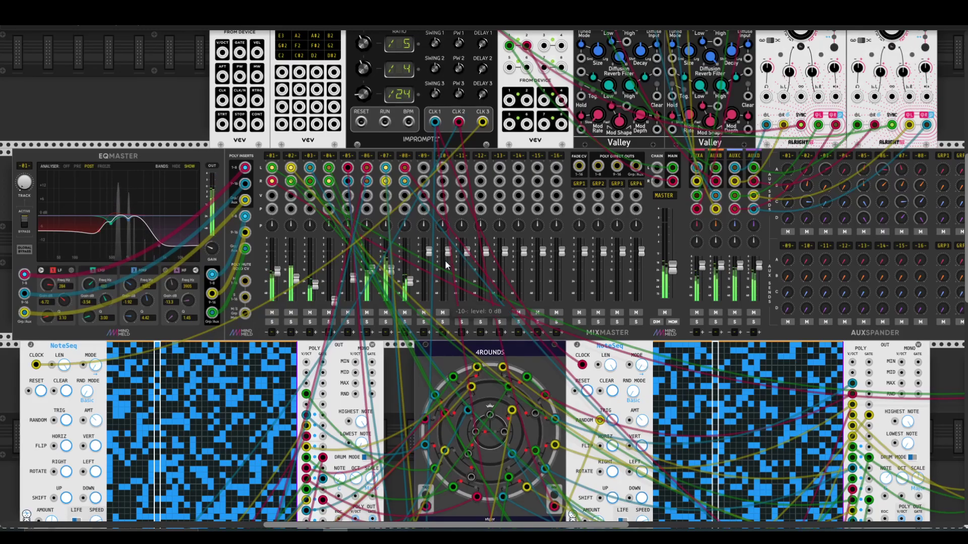
mouse_move(675, 267)
mouse_move(337, 297)
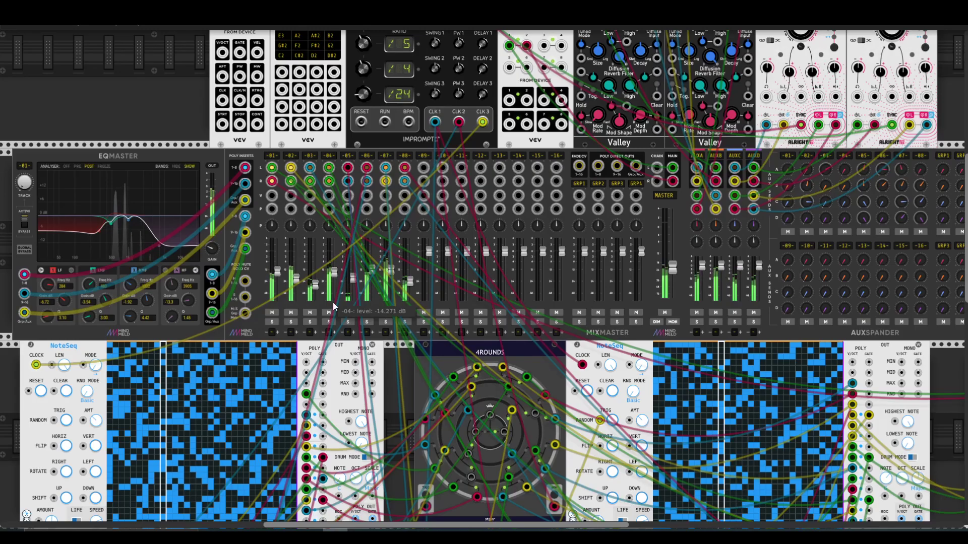
left_click_drag(351, 286, 352, 302)
mouse_move(391, 271)
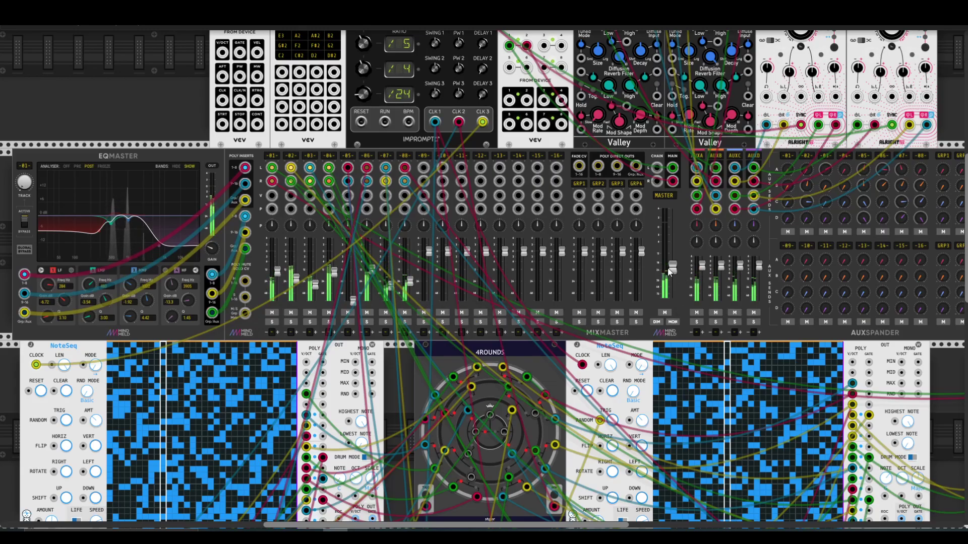
Fade the MixMaster master level all the way down, then switch to Ableton Live and end the recording on track 3 Audio.
left_click_drag(673, 272, 672, 299)
key("alt+Tab")
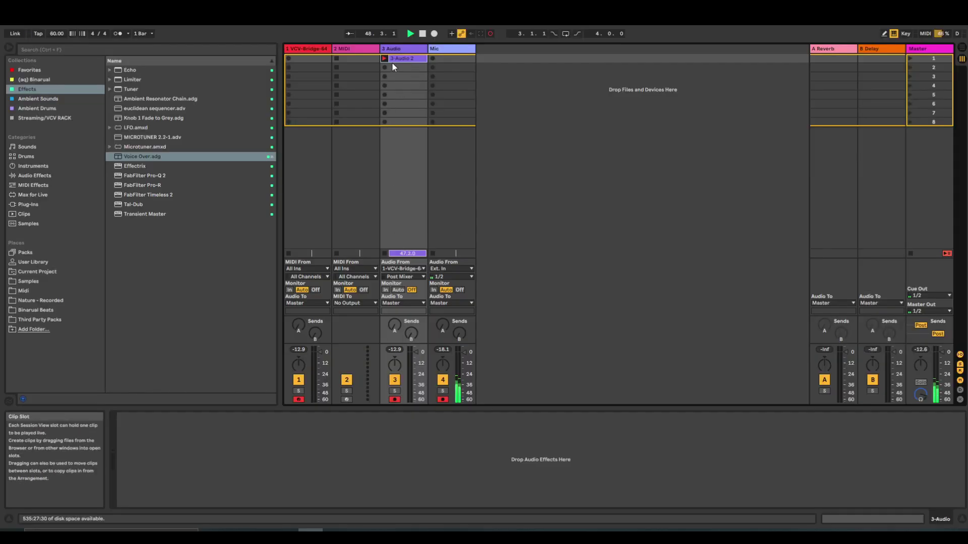
left_click(384, 59)
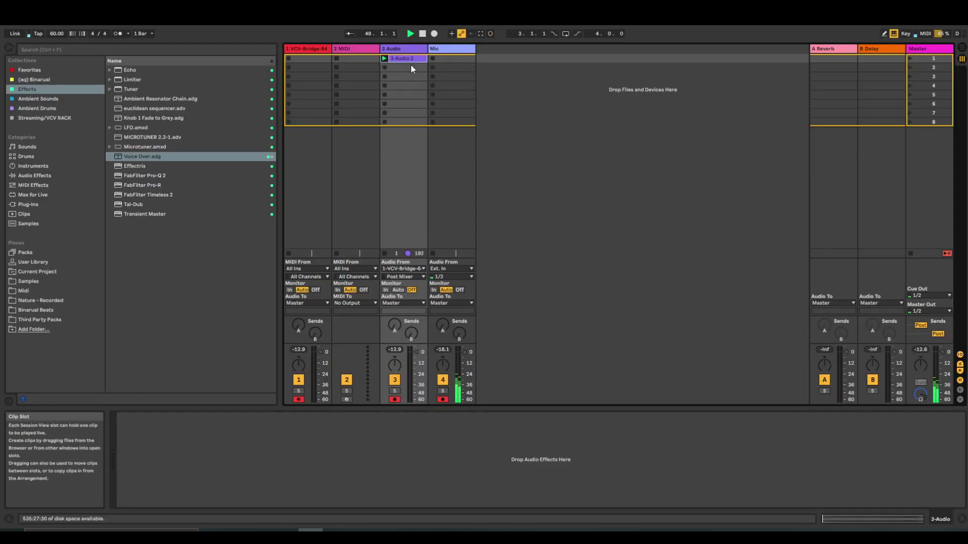
Open the recorded 3-Audio 2 clip to show its waveform and stop Ableton Live's playback.
double_click(407, 59)
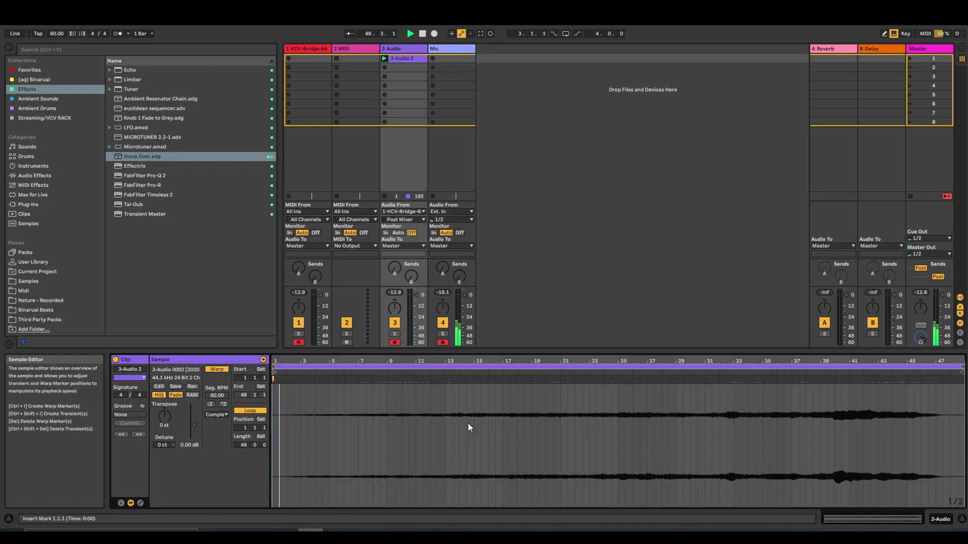
left_click(423, 33)
key("alt+Tab")
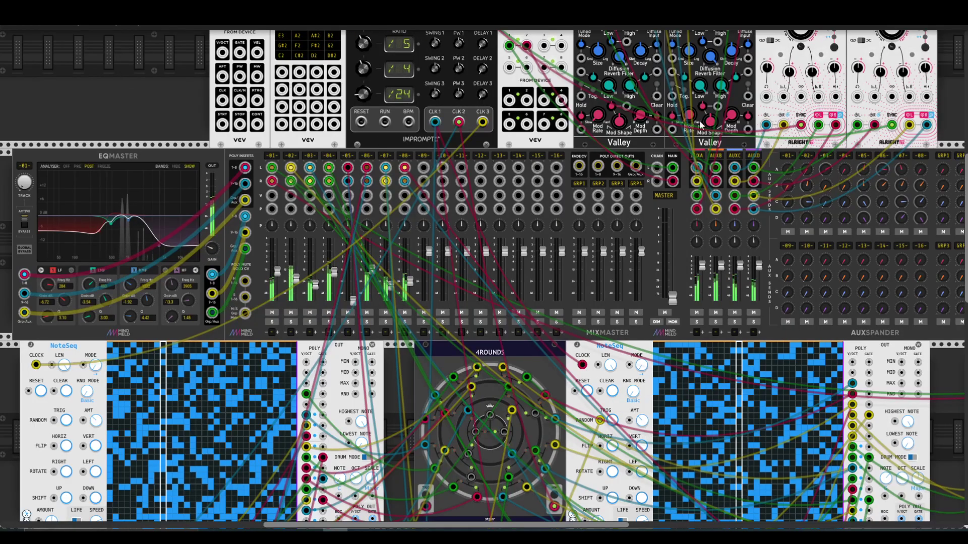
key("alt+Tab")
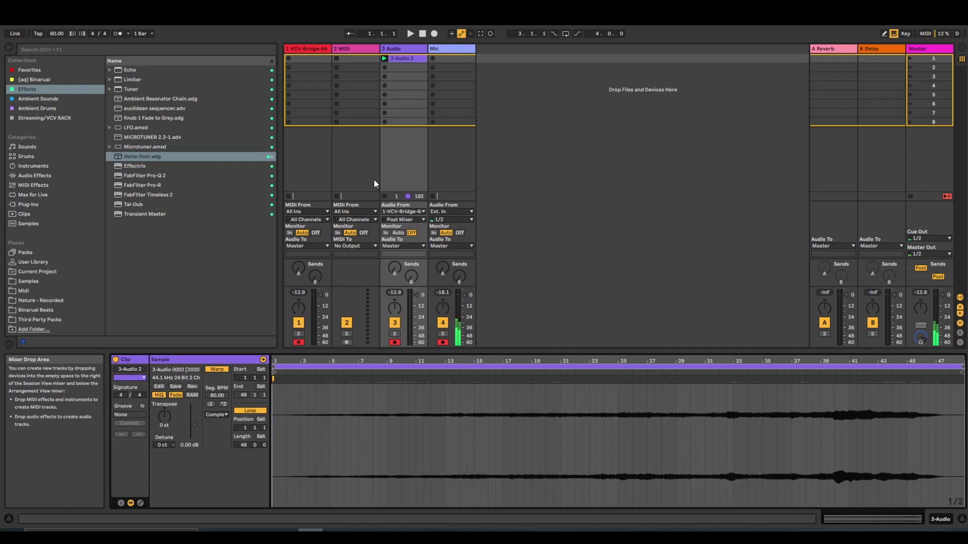
Delete the VCV-Bridge track from the Live set.
left_click(300, 48)
right_click(300, 46)
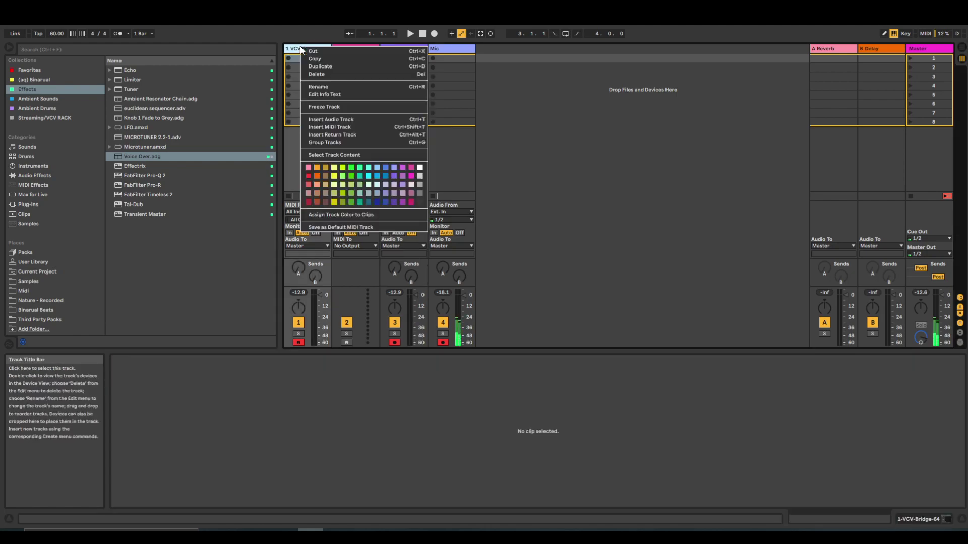
left_click(325, 74)
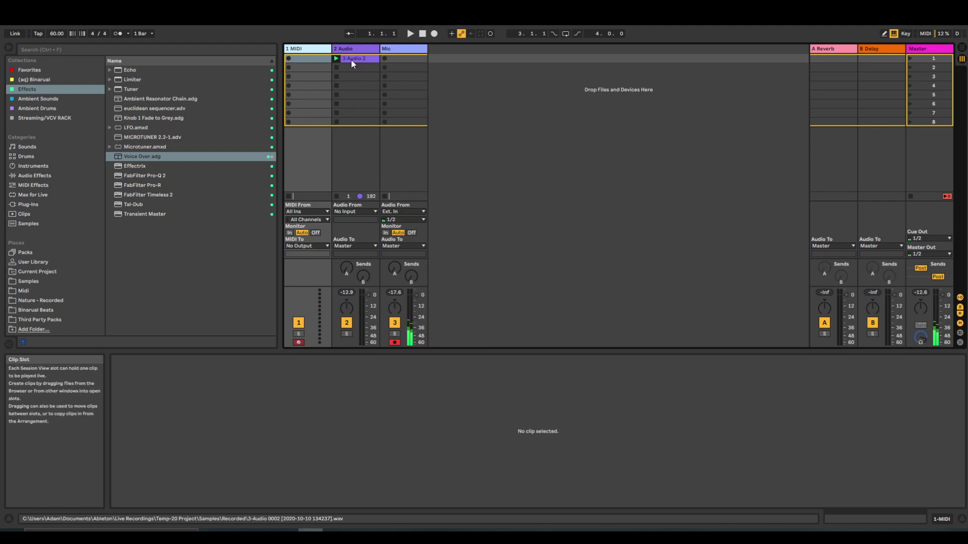
Play the recorded clip, raising its gain to 11.0 dB and lowering its track volume to -19.7 dB.
left_click(337, 58)
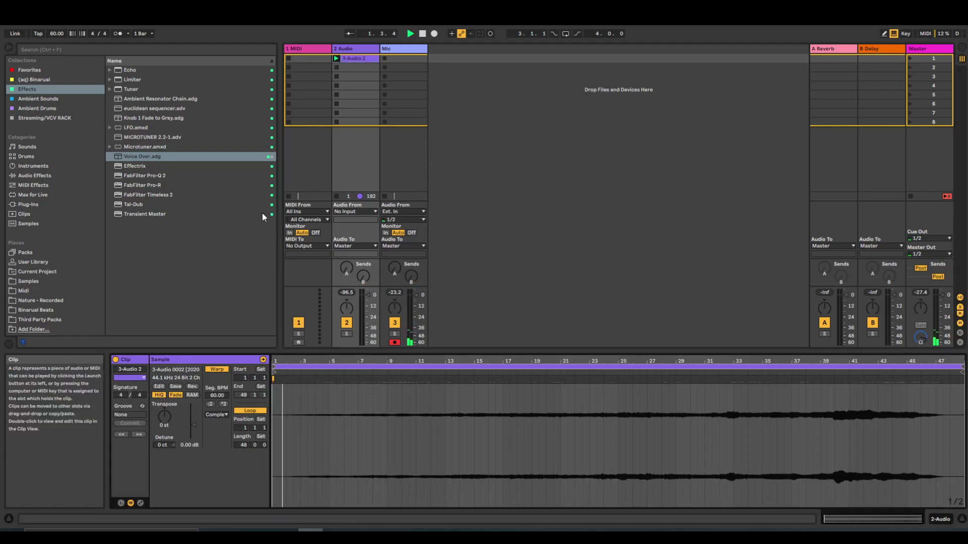
mouse_move(190, 426)
left_mouse_down()
mouse_move(191, 407)
mouse_move(193, 416)
left_mouse_up()
left_click_drag(368, 295, 368, 298)
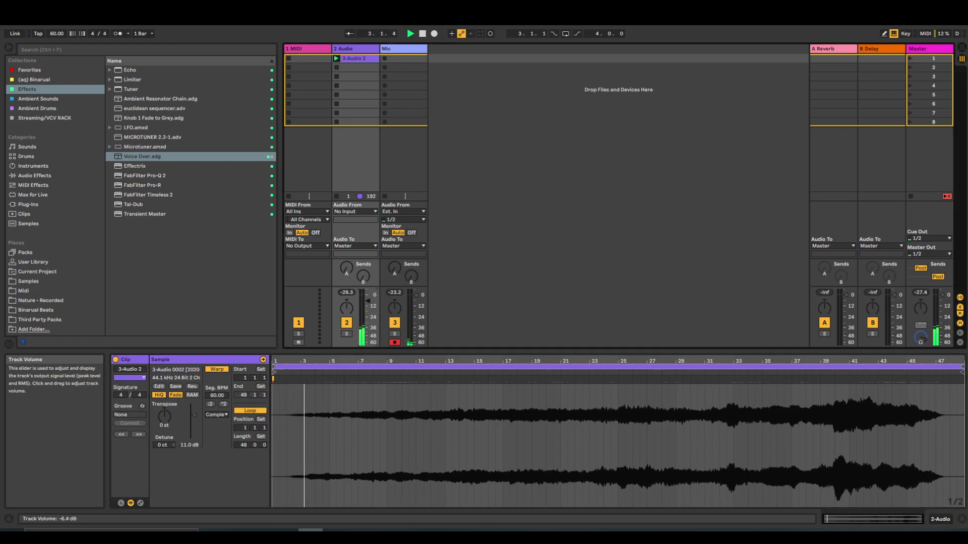
left_click_drag(371, 286, 374, 156)
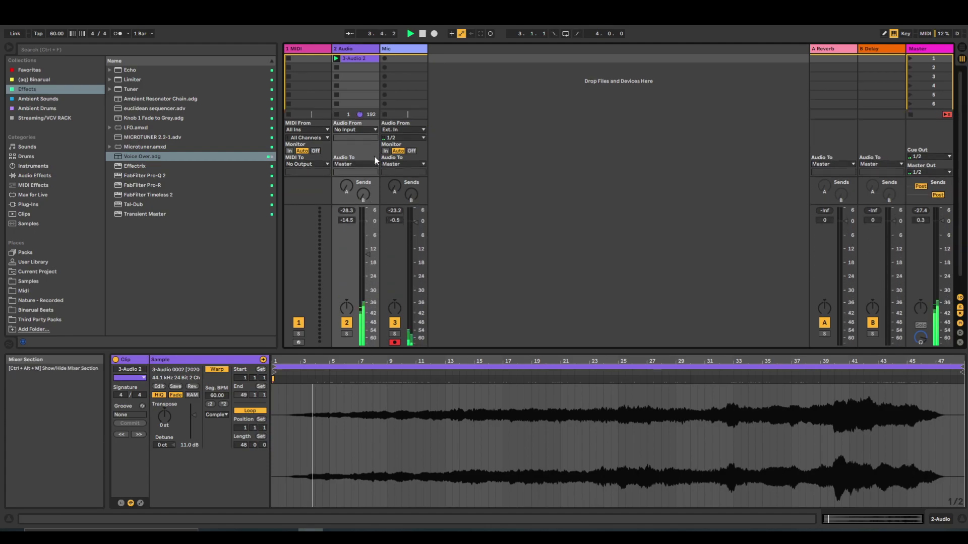
left_click(367, 255)
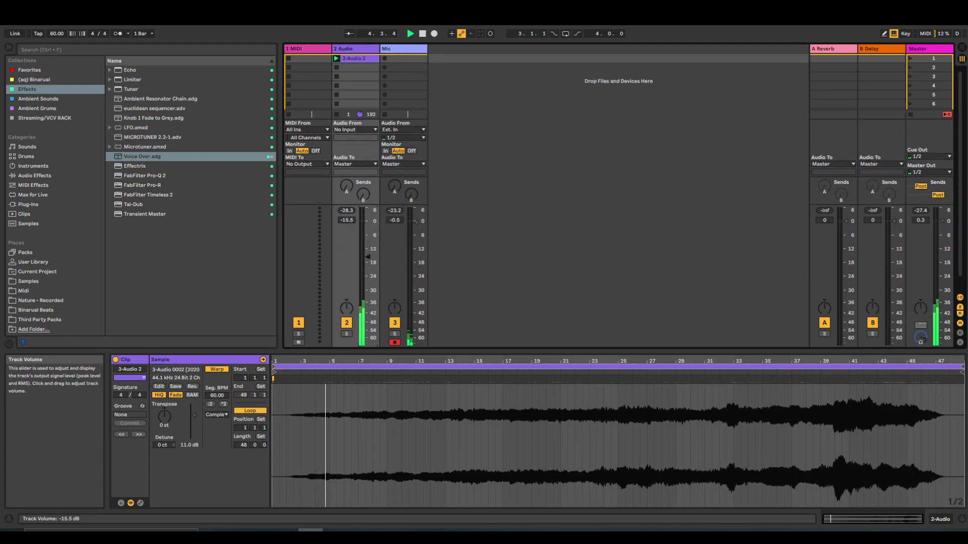
left_click_drag(367, 261, 367, 262)
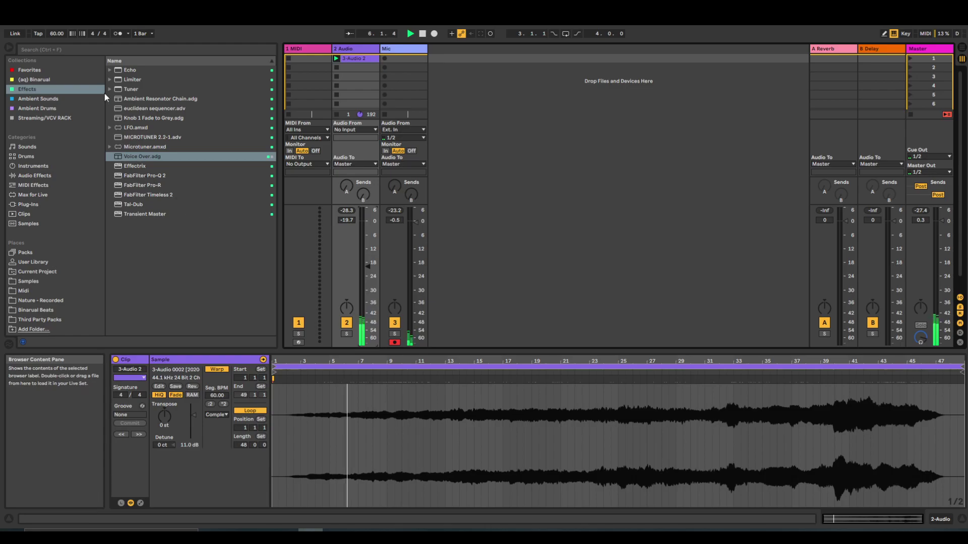
Search the browser for "limiter", add the Limiter effect to the recorded audio track and clear the search.
left_click(25, 49)
type("limiter")
left_click(138, 70)
left_click_drag(365, 134, 336, 72)
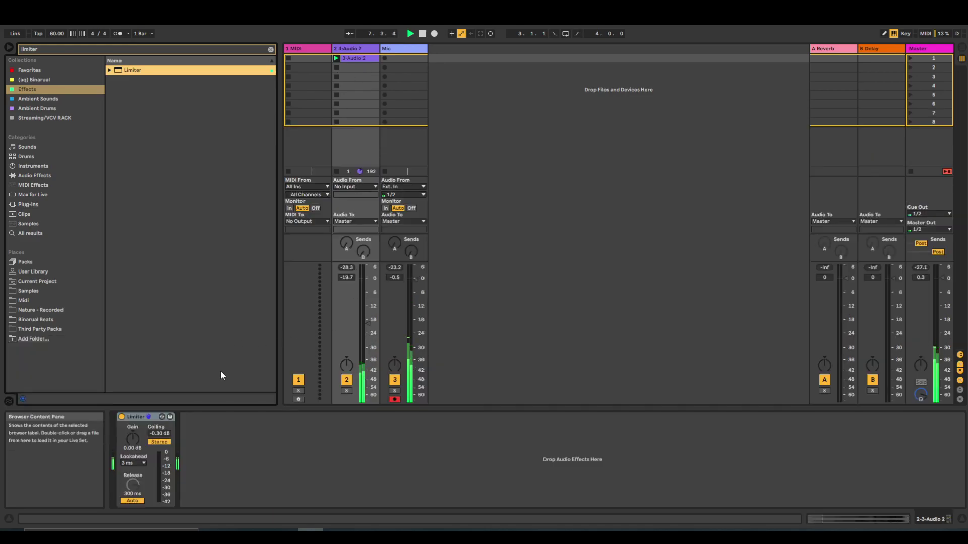
left_click(269, 50)
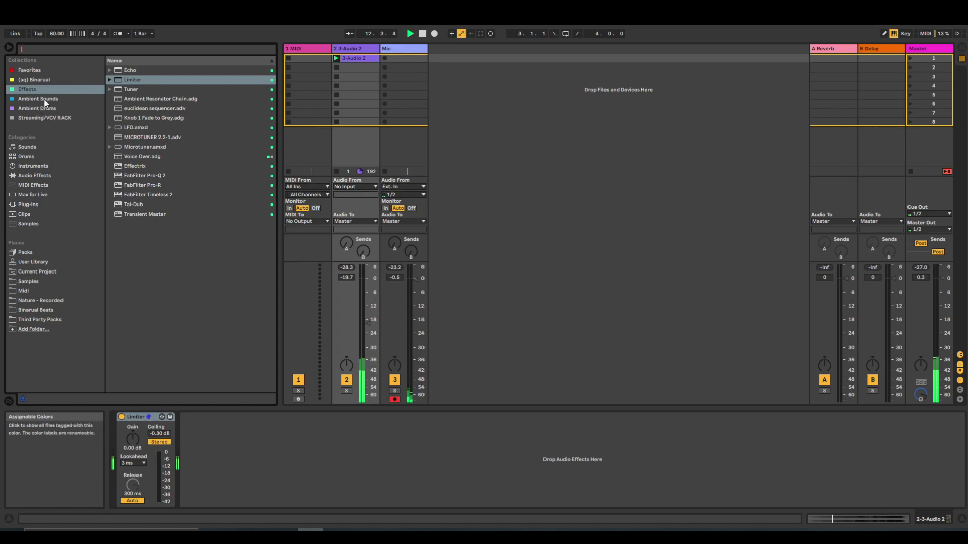
Load the Ambient Strings.adg instrument from the Ambient Sounds collection onto the empty MIDI track.
left_click(31, 99)
scroll(189, 247, "down", 3)
scroll(189, 250, "up", 3)
left_click(163, 178)
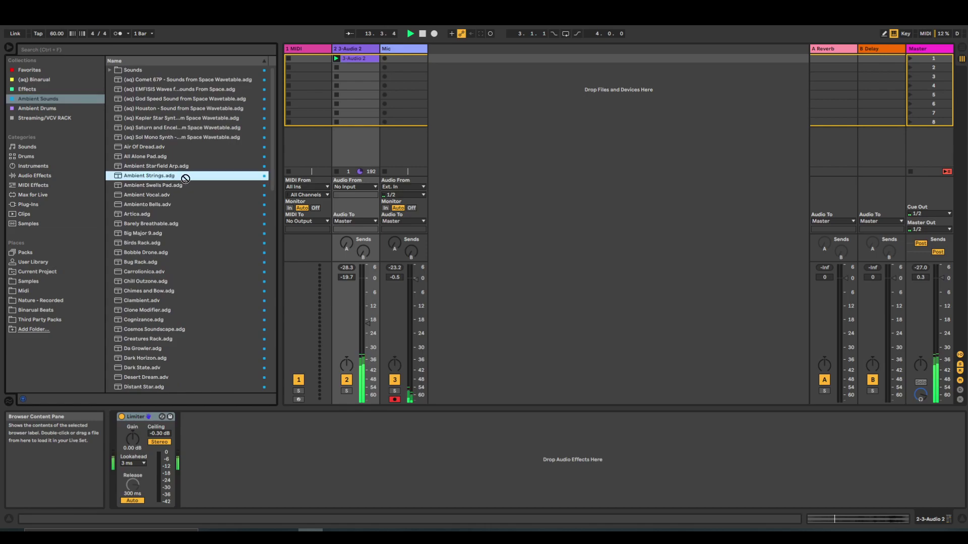
left_click_drag(471, 111, 301, 104)
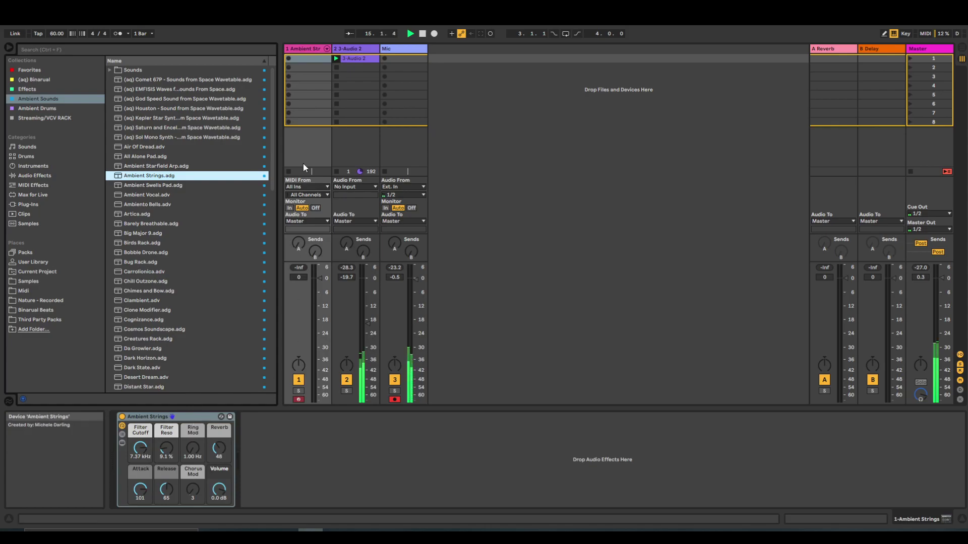
Create a MIDI clip in the Ambient Strings track's first slot with C3 and G2 notes held for the full bar.
double_click(313, 62)
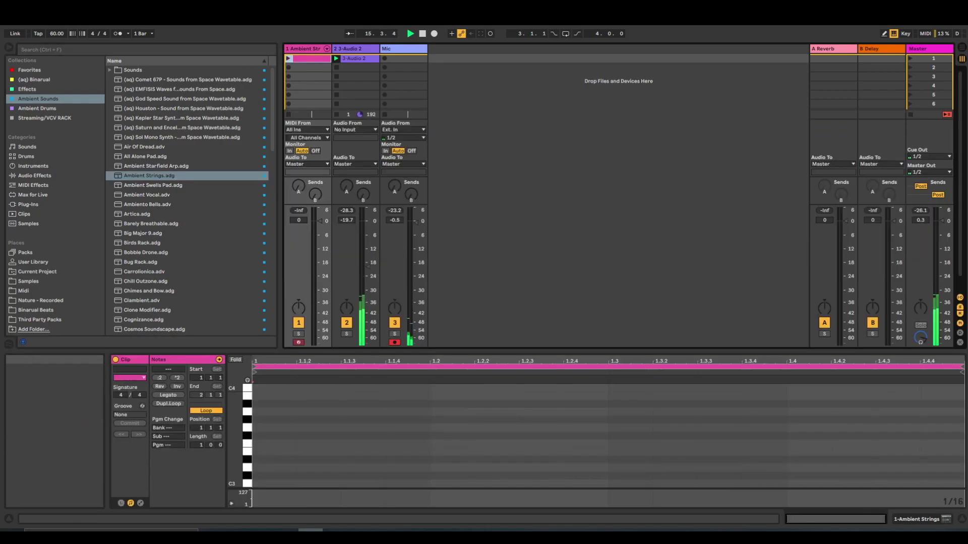
left_click_drag(458, 352, 461, 201)
double_click(256, 331)
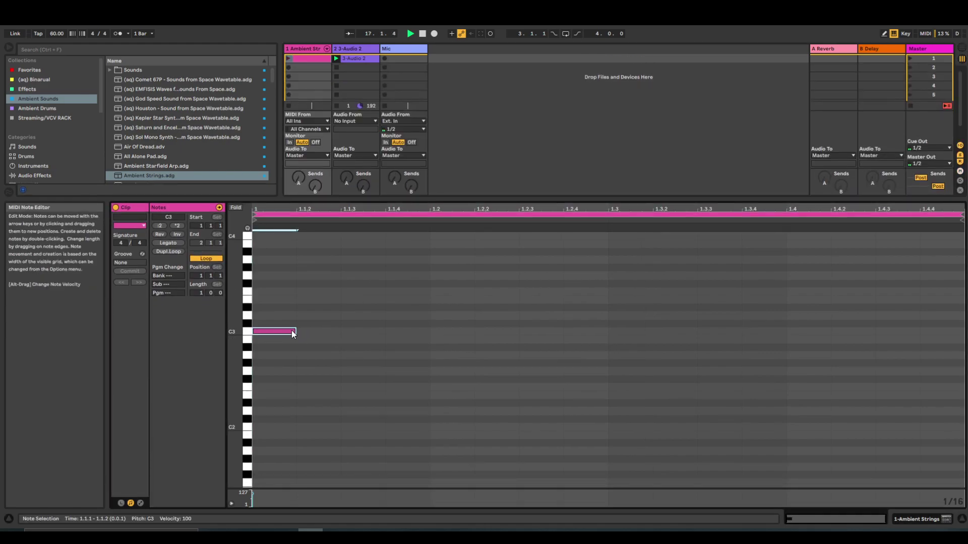
double_click(260, 371)
left_click_drag(314, 289, 279, 415)
left_click_drag(290, 333, 960, 336)
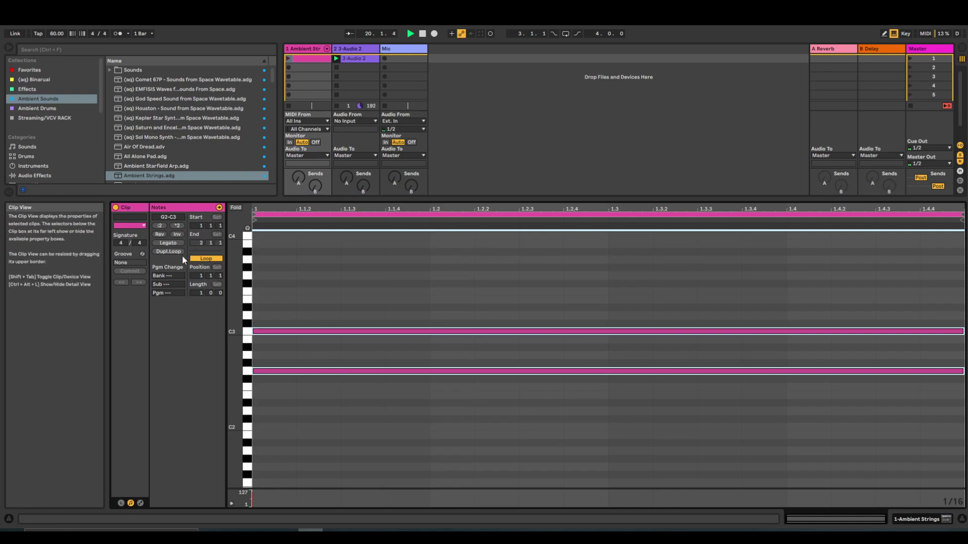
Duplicate the strings clip's loop up to 8 bars and stretch the first C3 and G2 notes across its whole length.
left_click(170, 250)
left_click(171, 250)
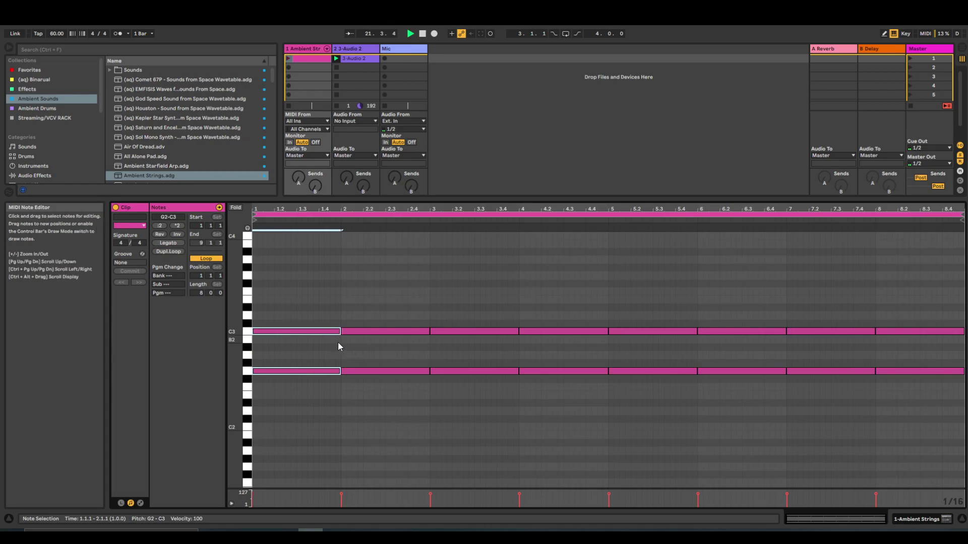
left_click_drag(339, 331, 965, 349)
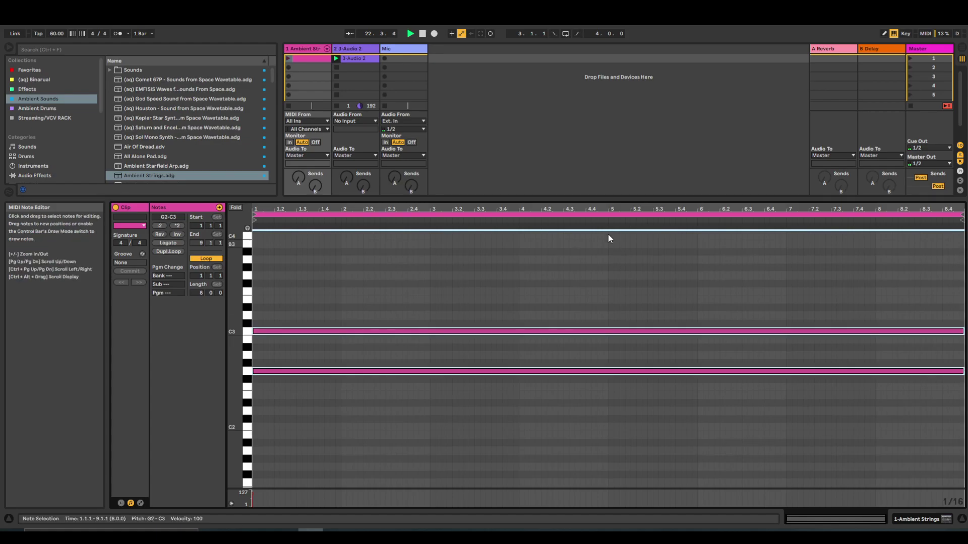
Launch the strings clip and lower the Ambient Strings track volume to -28.7 dB.
left_click_drag(423, 196, 422, 401)
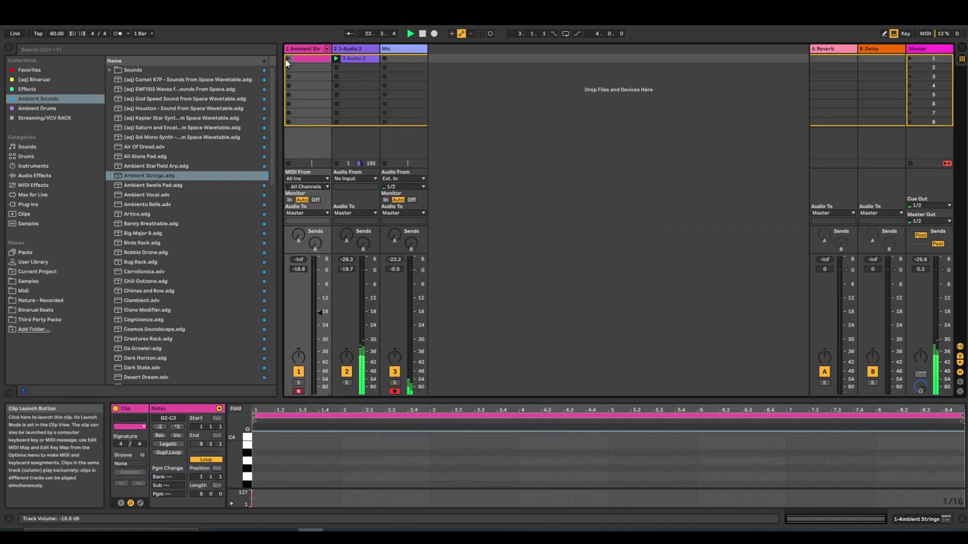
left_click_drag(320, 312, 320, 329)
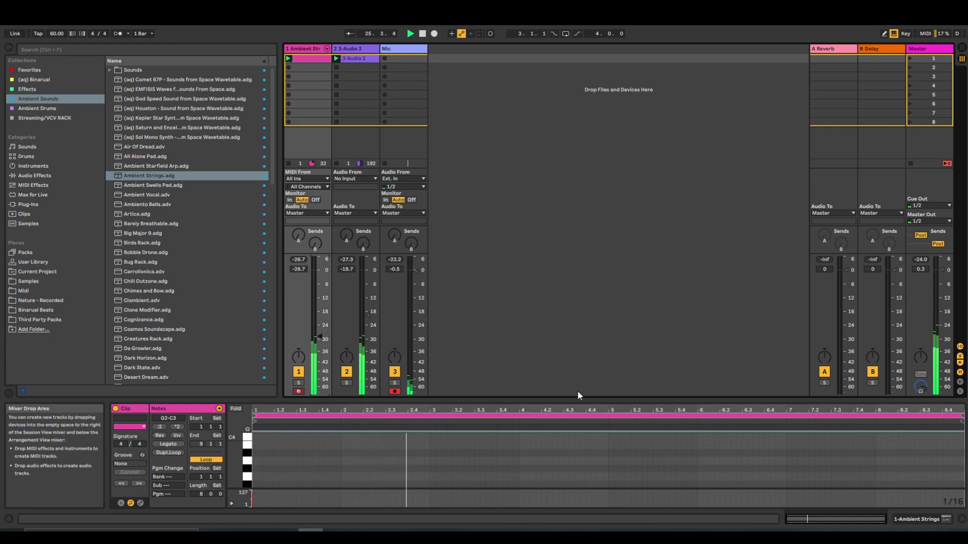
Select both the C3 and G2 notes in the strings clip and double their length to 16 bars.
left_click_drag(574, 387, 574, 217)
left_click(264, 363)
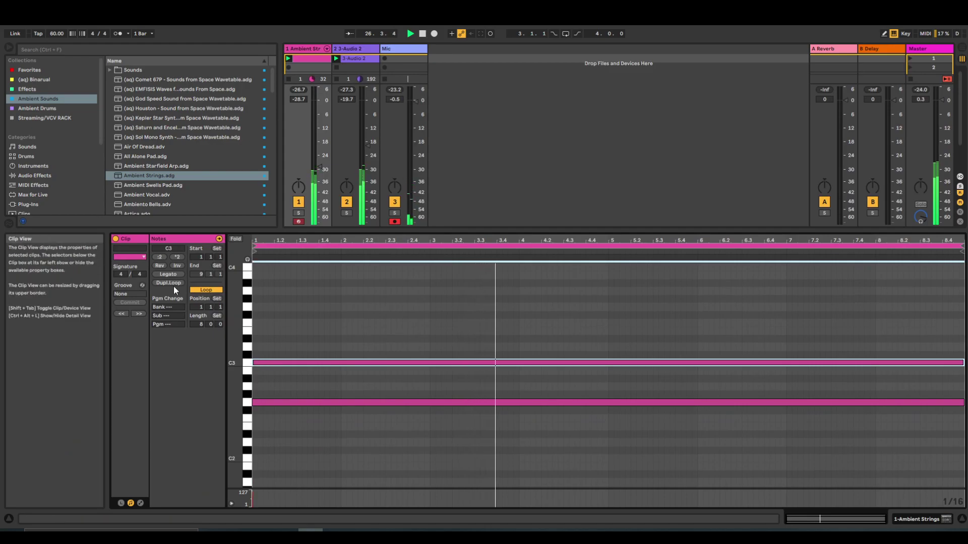
left_click(327, 324)
left_click_drag(341, 316, 270, 417)
left_click(180, 259)
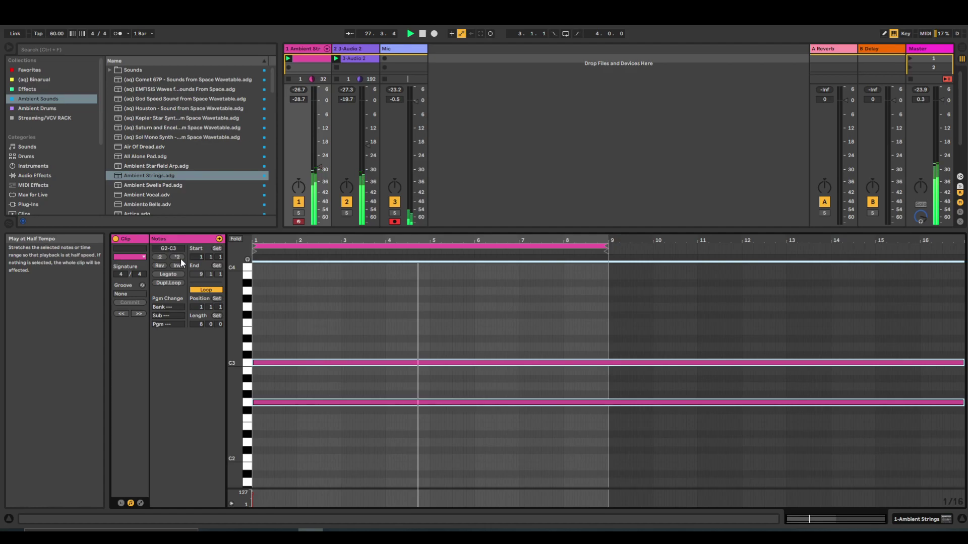
Extend the strings clip's loop and set its length to 32 bars.
mouse_move(609, 248)
left_mouse_down()
mouse_move(964, 250)
mouse_move(928, 258)
left_mouse_up()
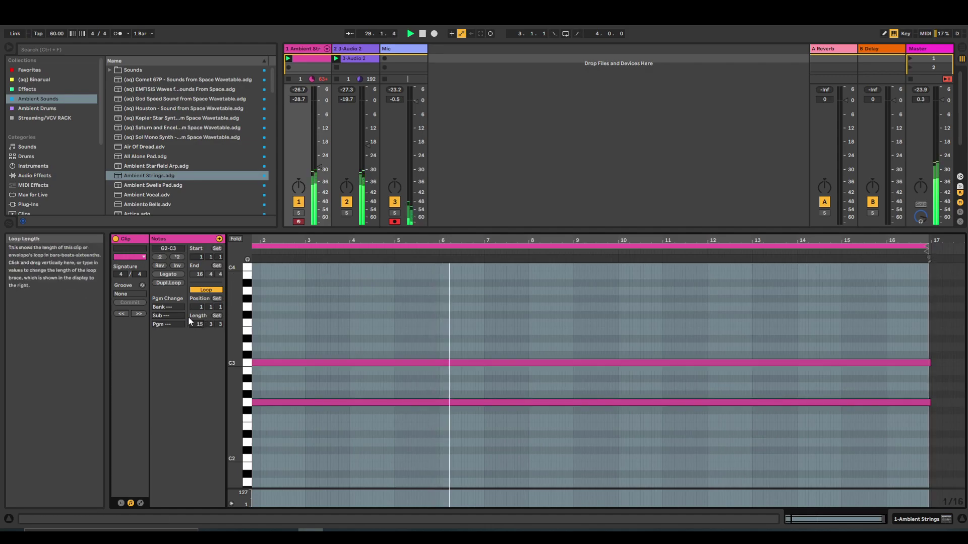
type("32")
key("Return")
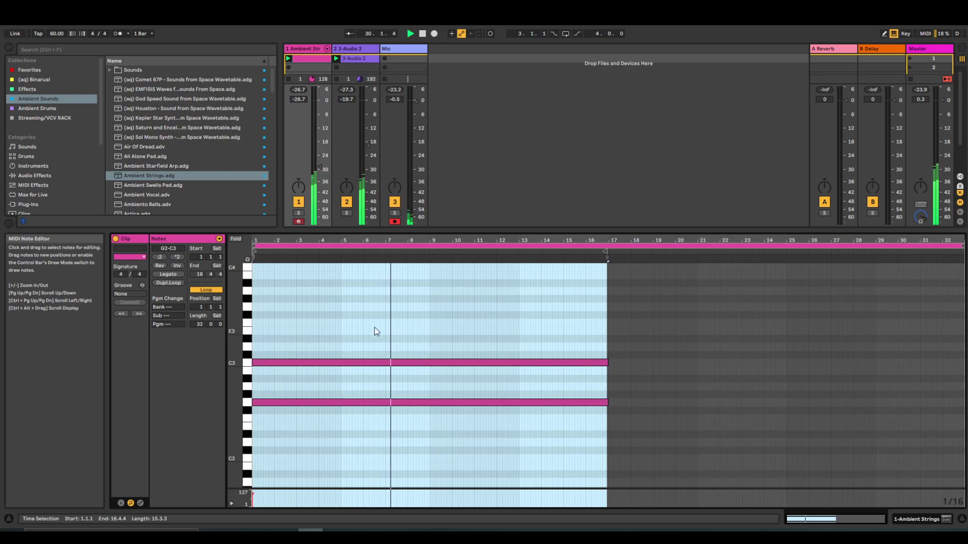
Select both the C3 and G2 notes in the strings clip and double their length to 32 bars.
left_click_drag(514, 271, 388, 404)
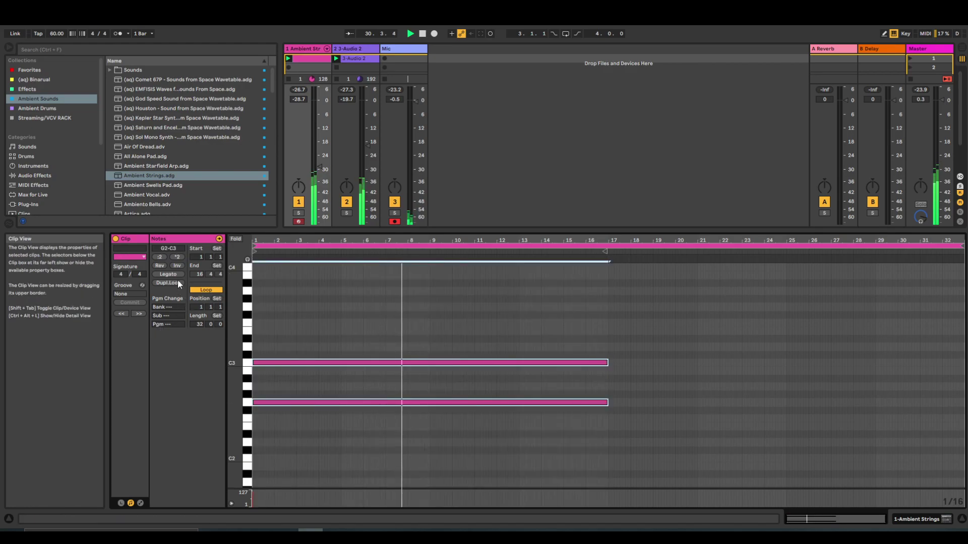
left_click(181, 259)
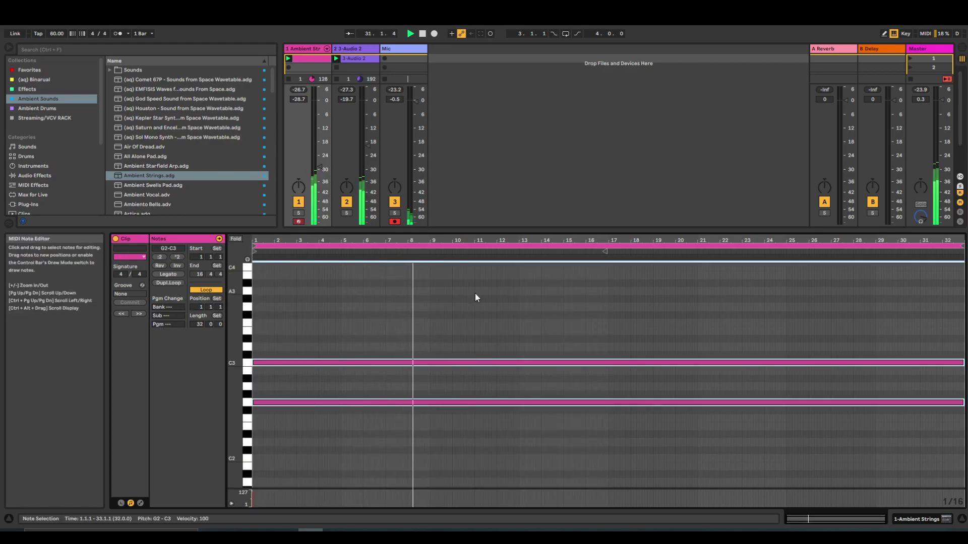
left_click(558, 319)
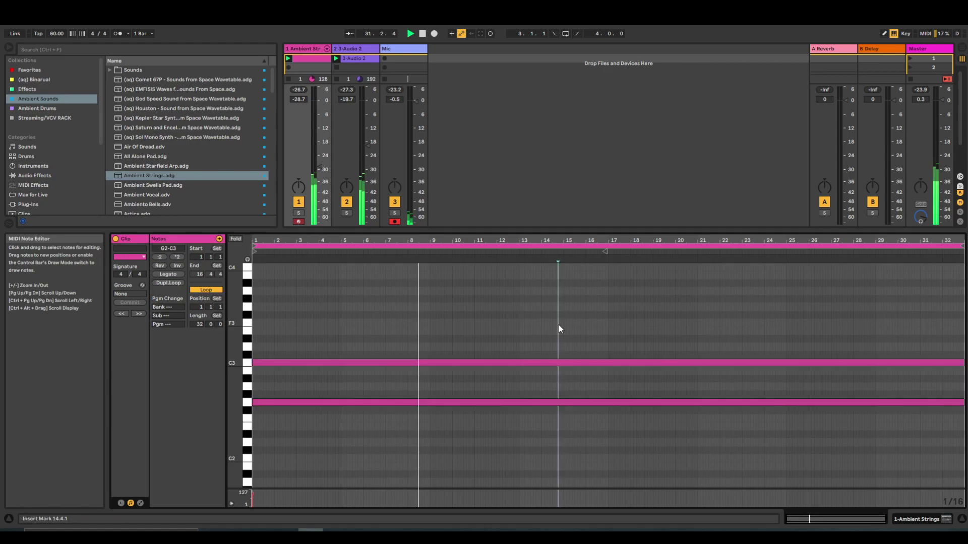
Trim the beginning of the C3 note in the strings clip so that it starts at bar 17.
left_click(257, 362)
left_click_drag(253, 361, 610, 370)
left_click(567, 349)
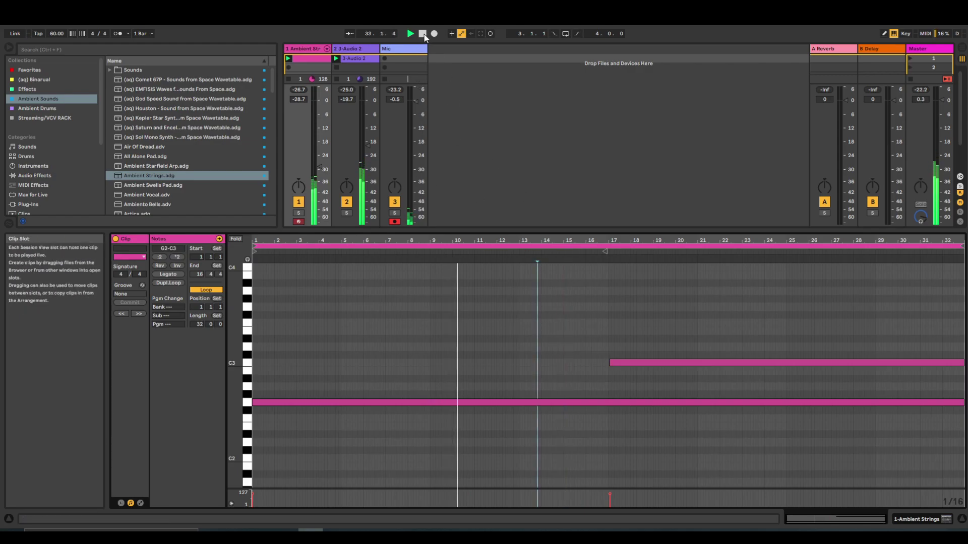
Audition the Electrical Frigid, Extra Solar Orbit and Heavenly Glitch presets from Ambient Sounds and set the preview volume to -19.7 dB.
left_click_drag(455, 232, 453, 423)
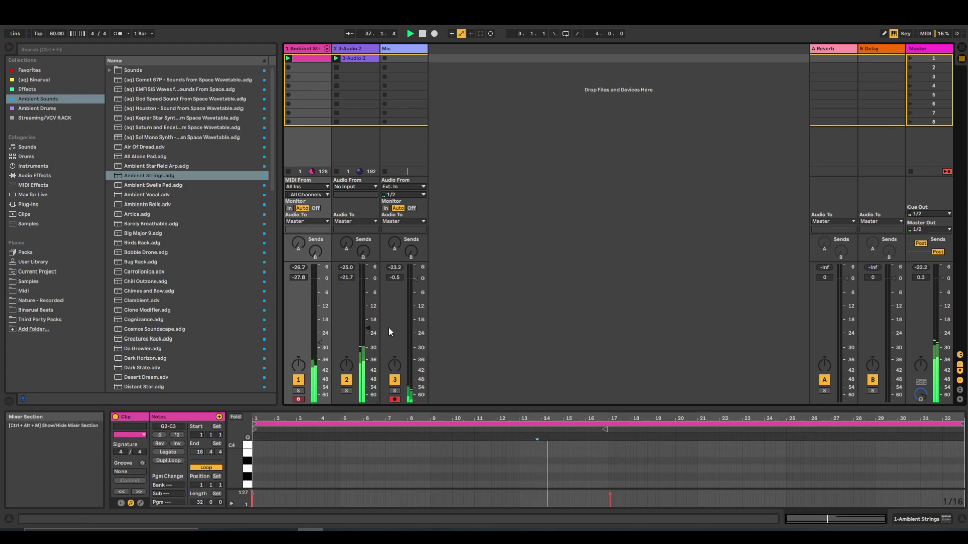
scroll(187, 286, "down", 4)
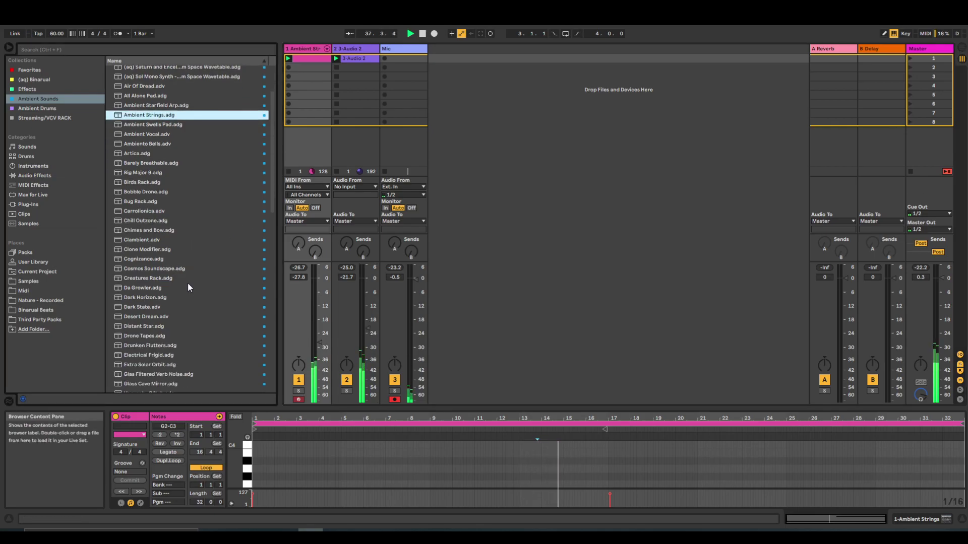
left_click(153, 293)
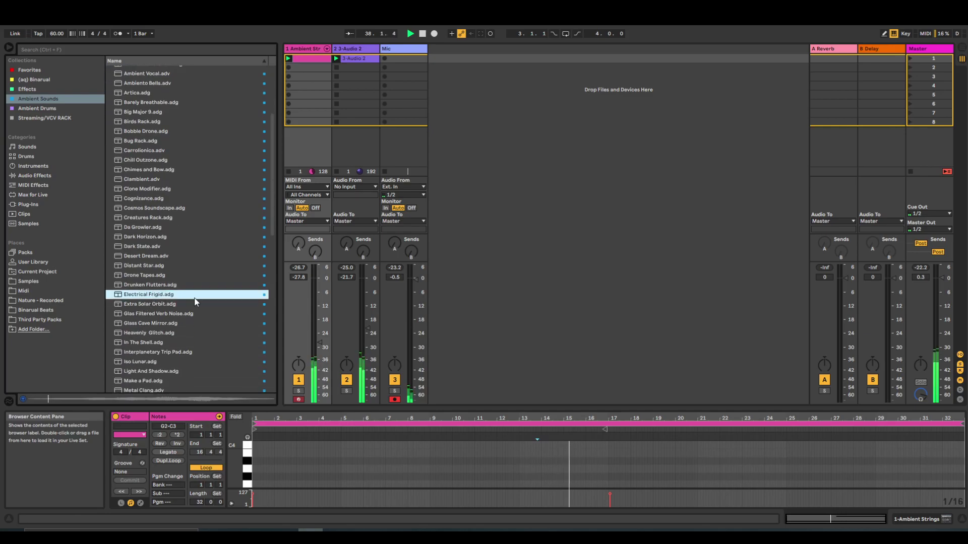
left_click(154, 305)
left_click(168, 332)
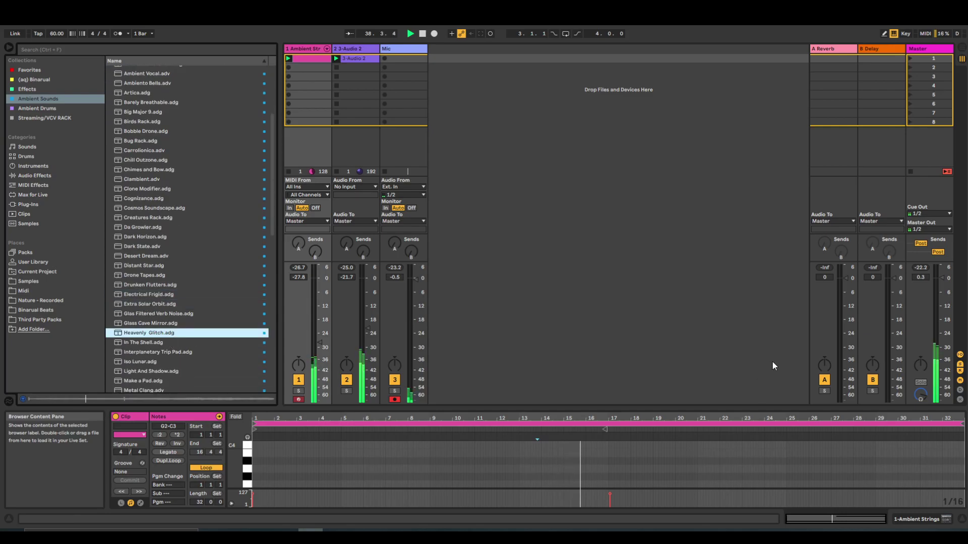
mouse_move(920, 396)
left_mouse_down()
mouse_move(921, 412)
mouse_move(922, 404)
left_mouse_up()
Audition Iso Lunar, In The Shell and Glas Filtered Verb Noise, and load Glas Filtered Verb Noise onto a new track.
left_click(181, 362)
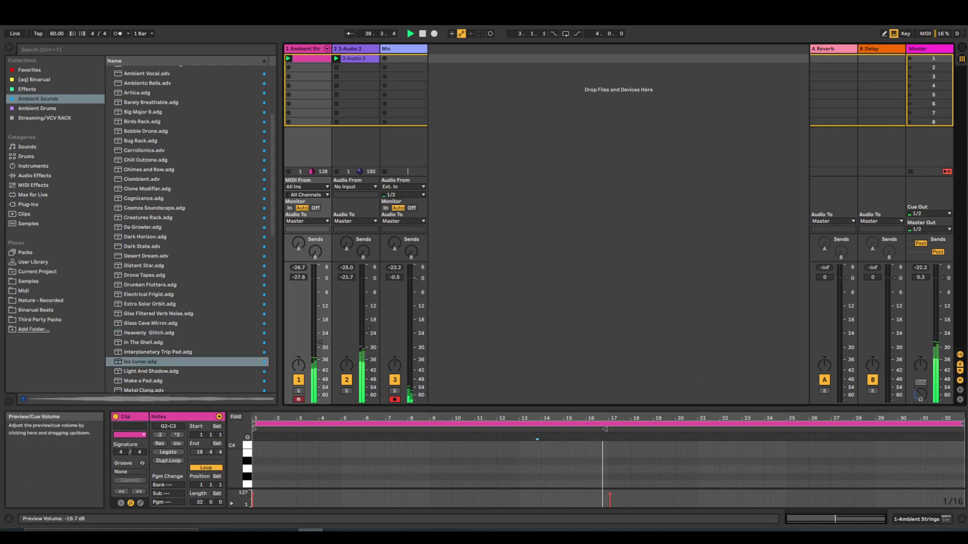
left_click(171, 345)
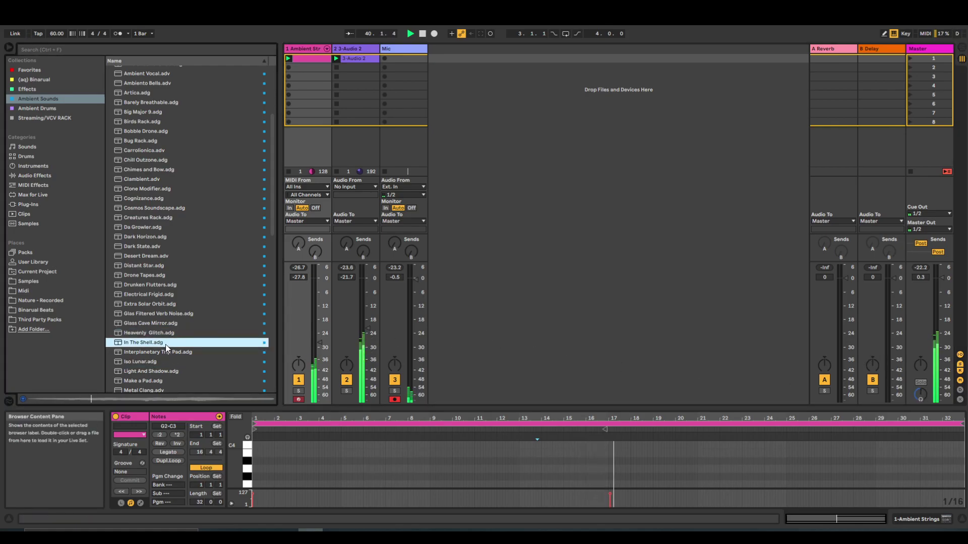
left_click(143, 316)
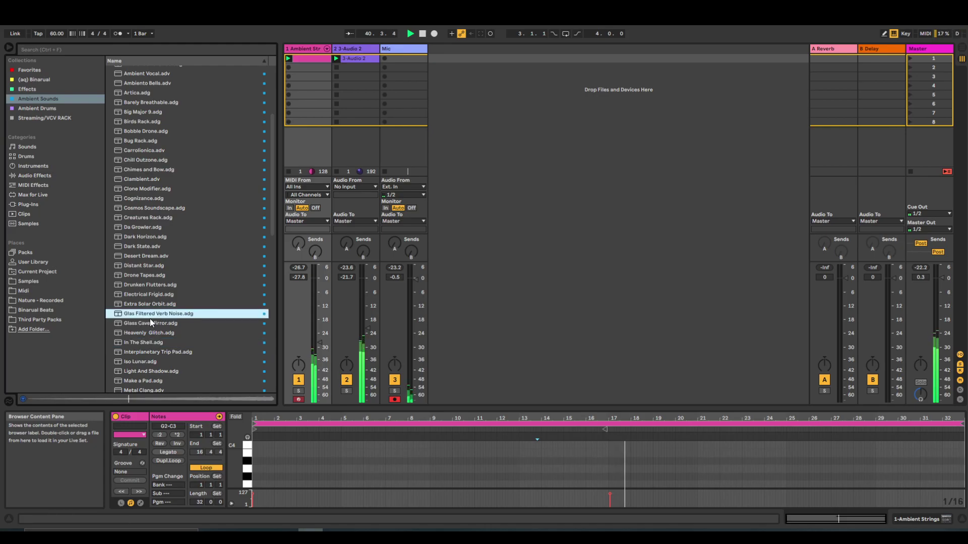
left_click_drag(146, 313, 445, 119)
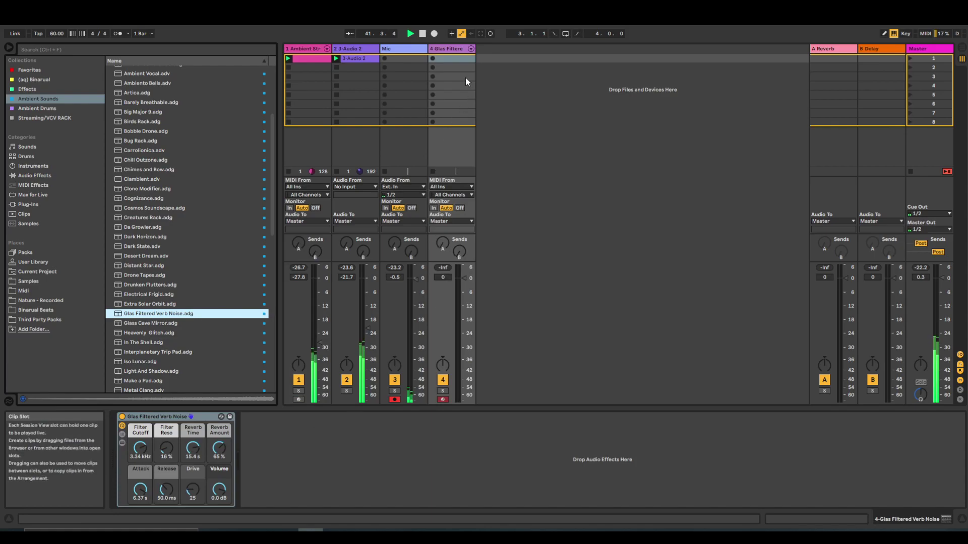
Create a MIDI clip in the Glas Filtered Verb Noise track's first slot with a C1 note filling its one bar.
double_click(453, 59)
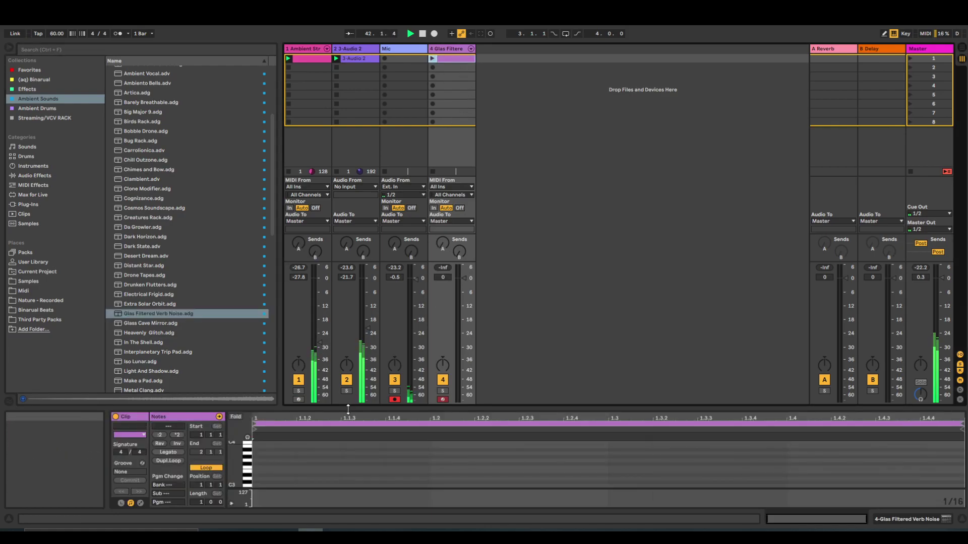
left_click_drag(348, 408, 332, 155)
double_click(256, 356)
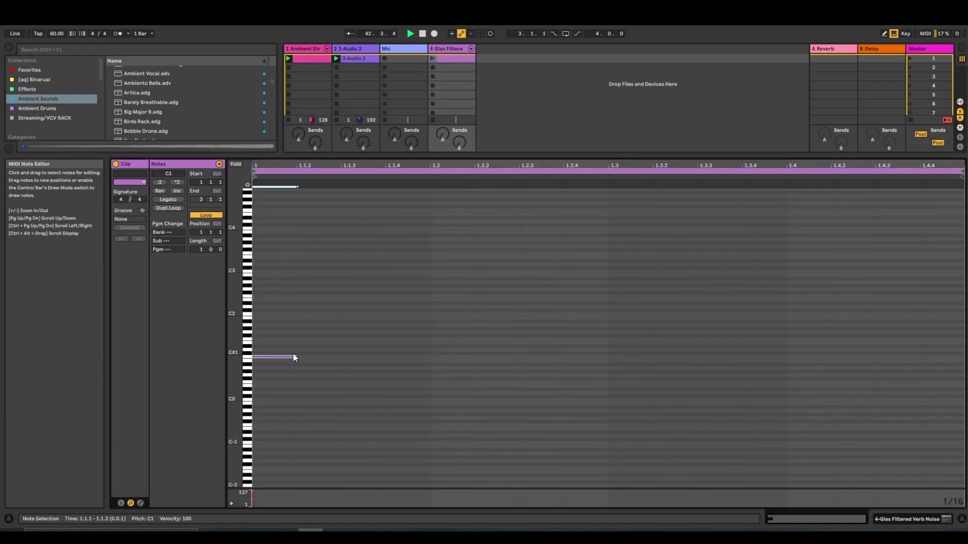
left_click_drag(297, 359, 951, 356)
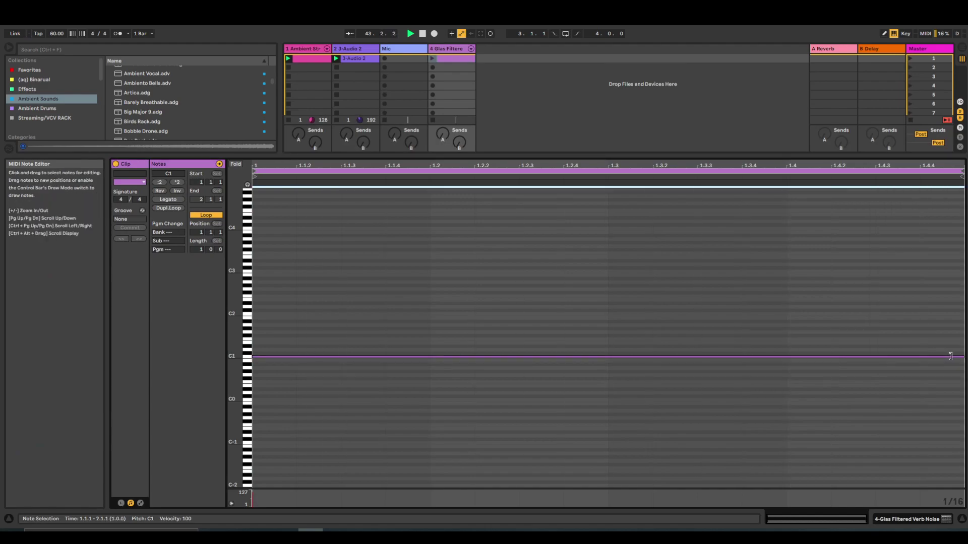
Launch the Glas Filtered Verb Noise clip and lower its track volume to -11.8 dB.
left_click(430, 59)
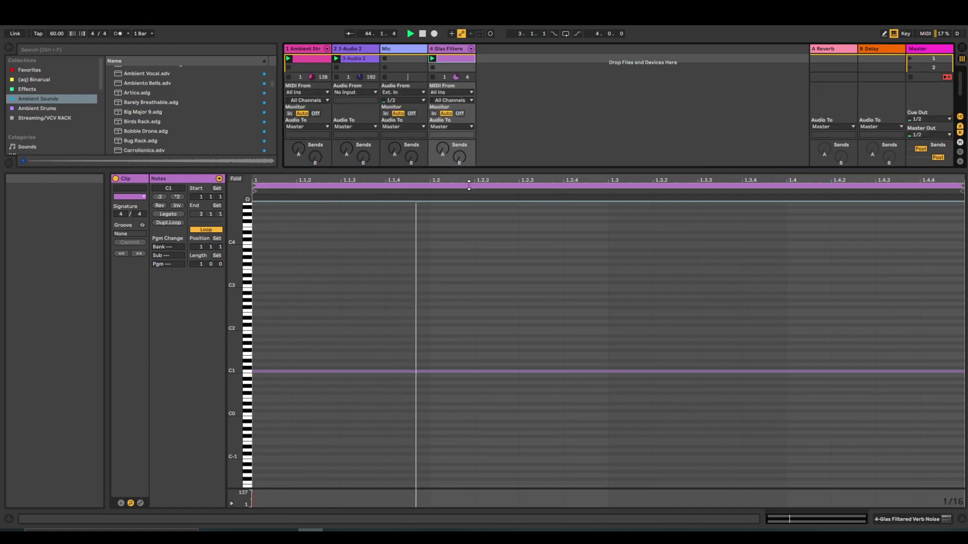
left_click_drag(473, 158, 472, 409)
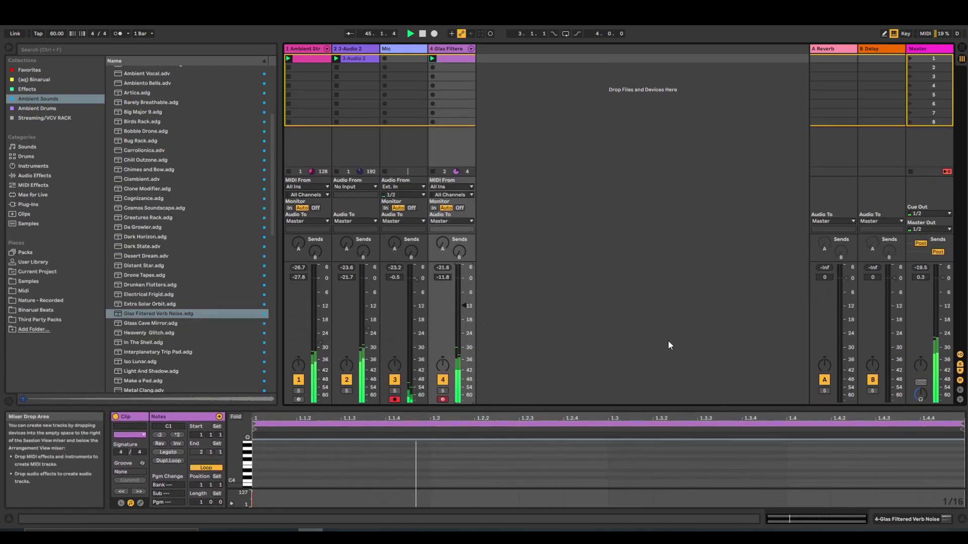
Double the C1 note and the clip's loop to 2 bars, and duplicate the loop to reach 4 bars.
left_click_drag(628, 408, 600, 276)
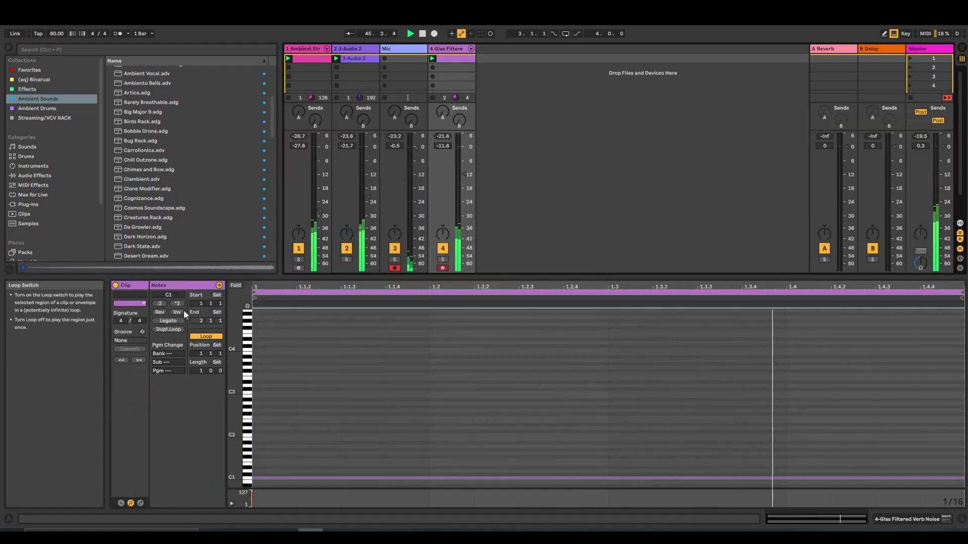
left_click(160, 303)
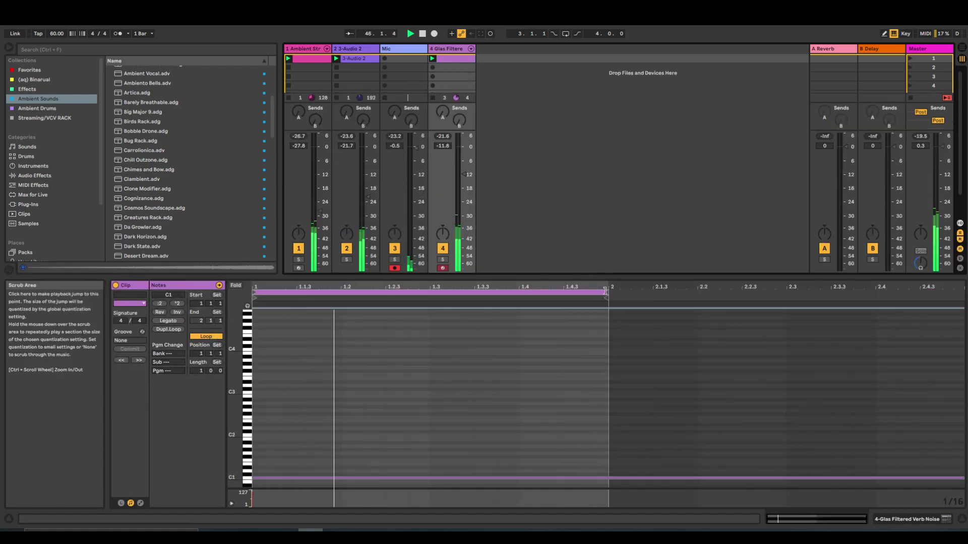
left_click_drag(608, 299, 958, 304)
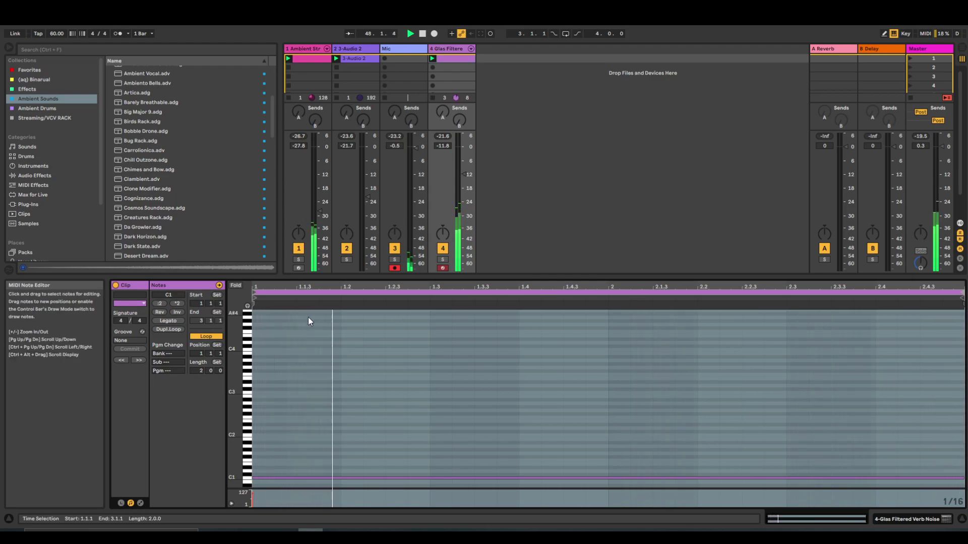
left_click(168, 329)
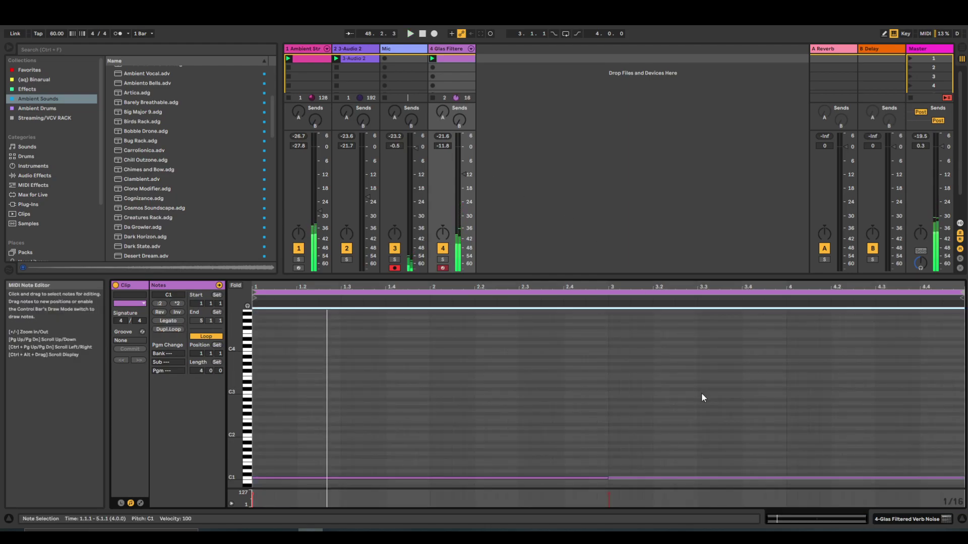
Remove the duplicated C1 note at bar 3, shorten the first C1 note to one bar, and restart playback.
left_click(593, 428)
left_click(614, 487)
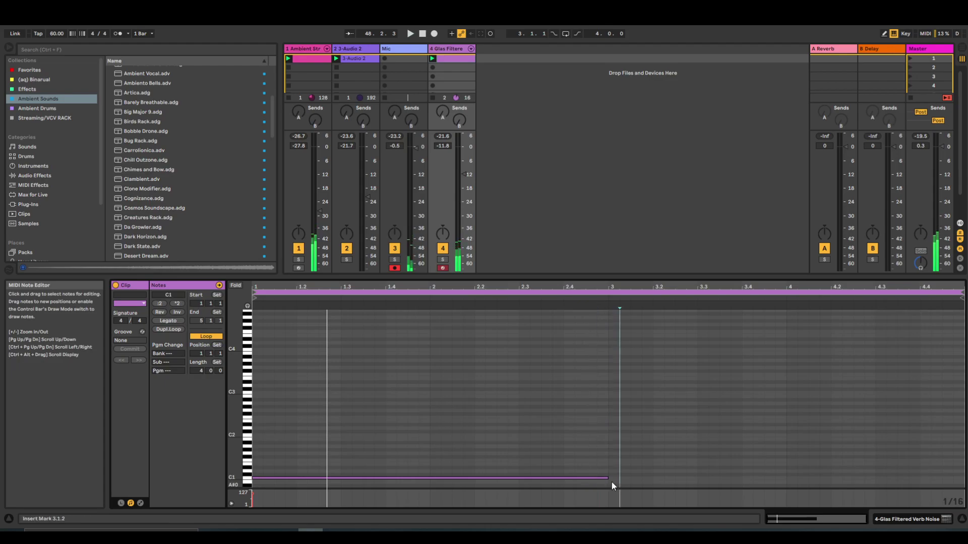
left_click_drag(609, 477, 431, 477)
key("space")
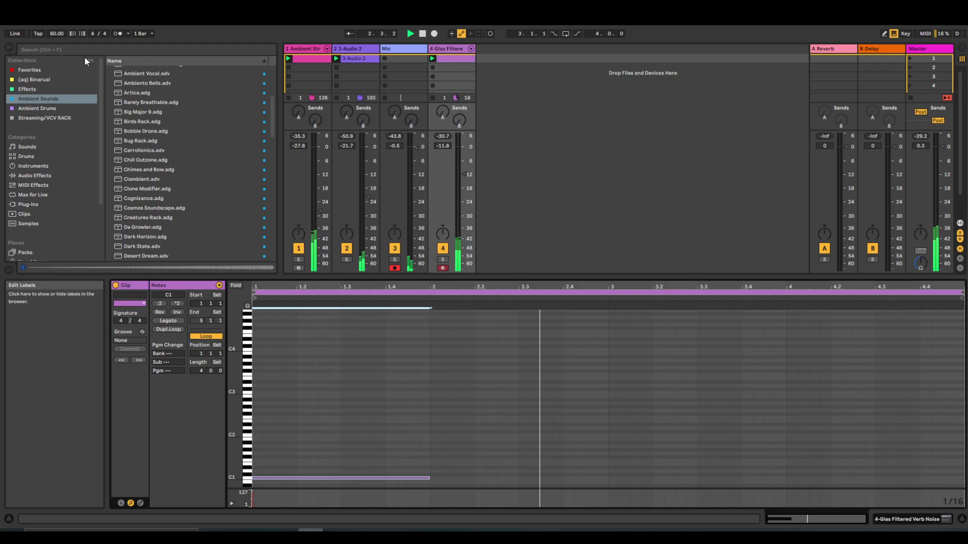
Delete the remaining C1 note, search the whole library for "echo", and add the Echo effect to the Glas Filtered Verb Noise track.
key("Delete")
key("c")
left_click(43, 50)
type("echo")
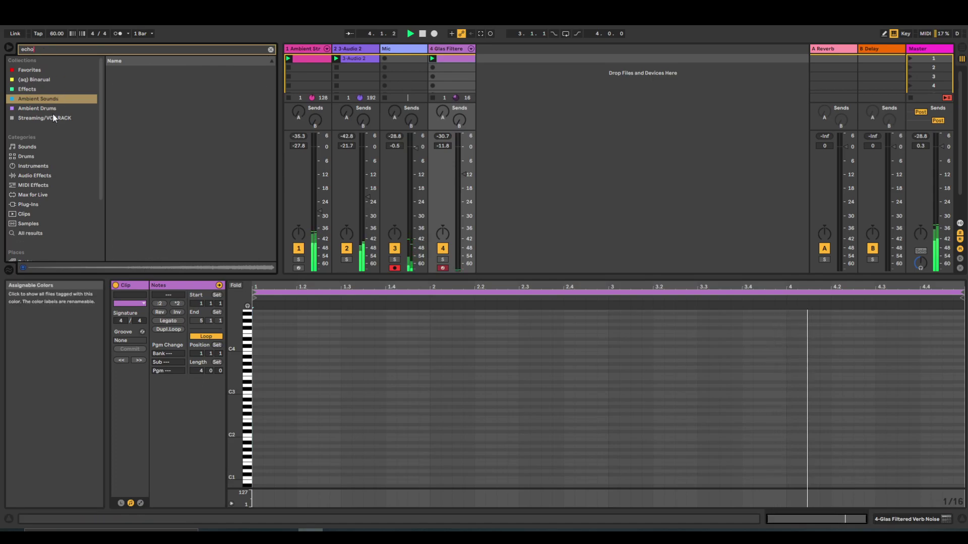
left_click(36, 233)
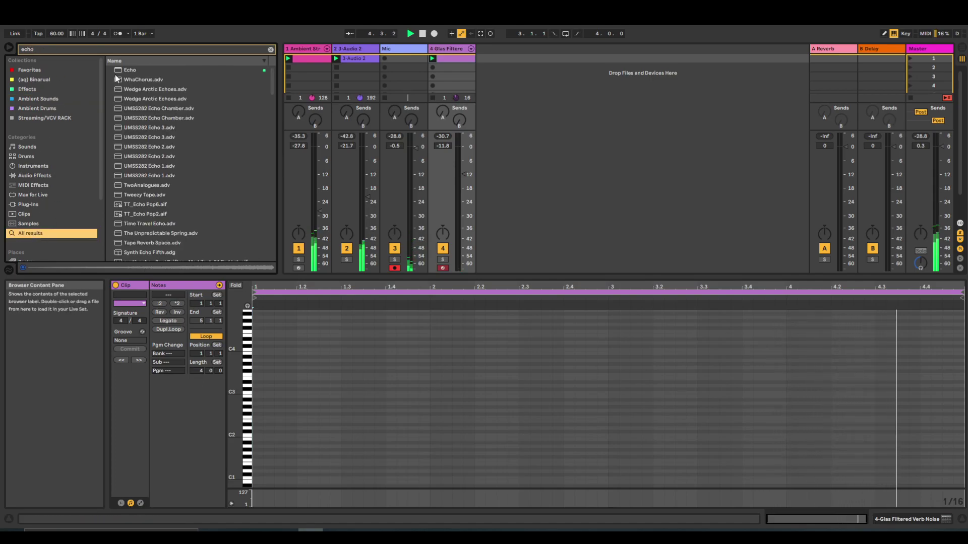
left_click_drag(132, 69, 475, 111)
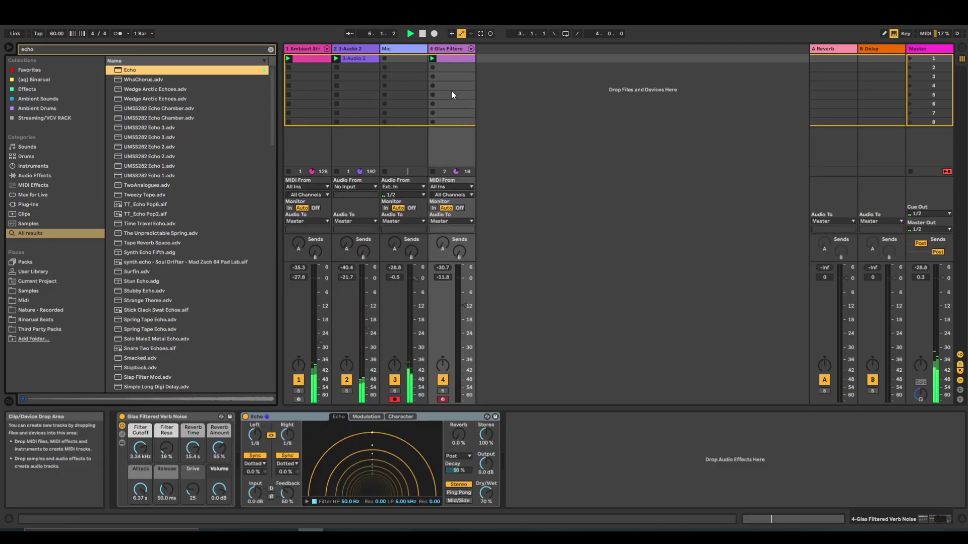
Reopen the Glas Filtered Verb Noise clip and draw a one-bar C1 note at its start.
left_click(881, 518)
left_click(823, 521)
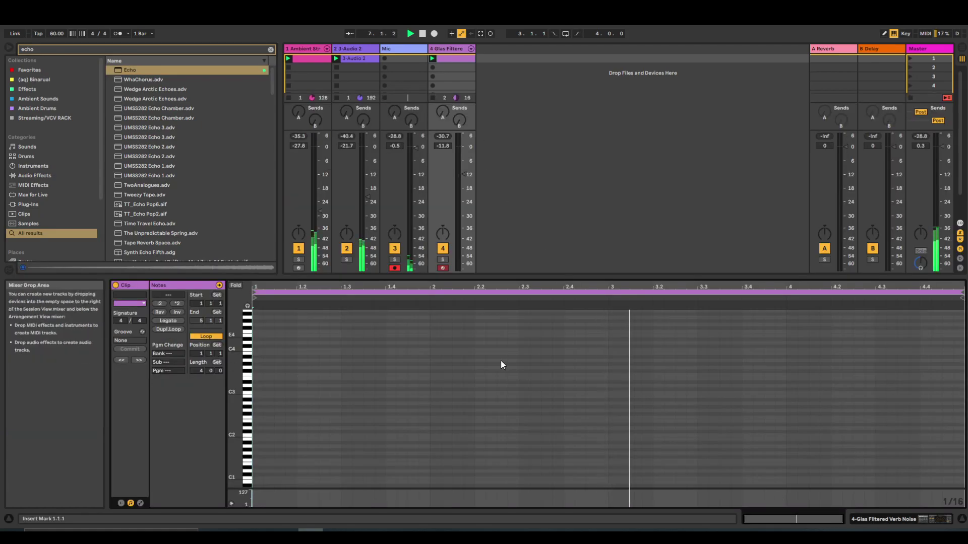
scroll(444, 403, "down", 2)
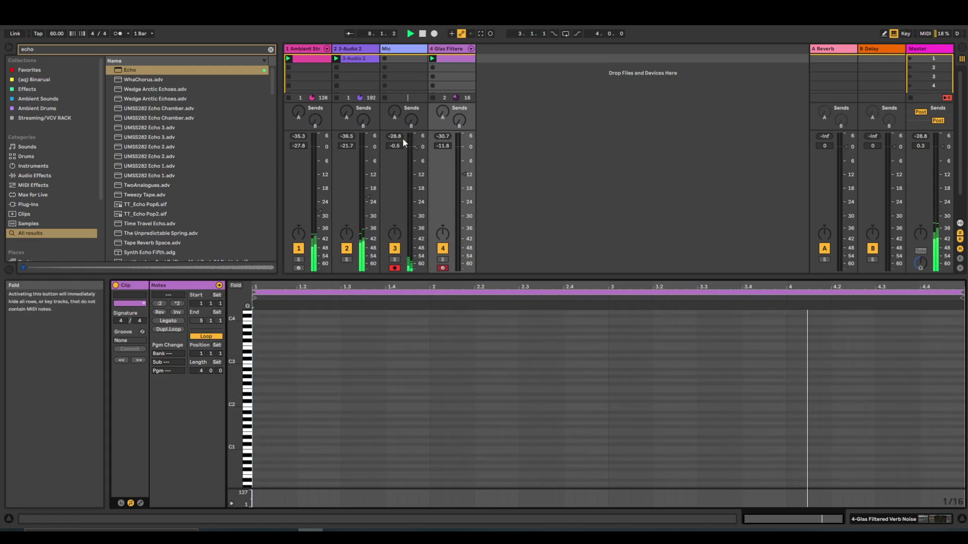
scroll(361, 396, "down", 5)
scroll(345, 397, "up", 7)
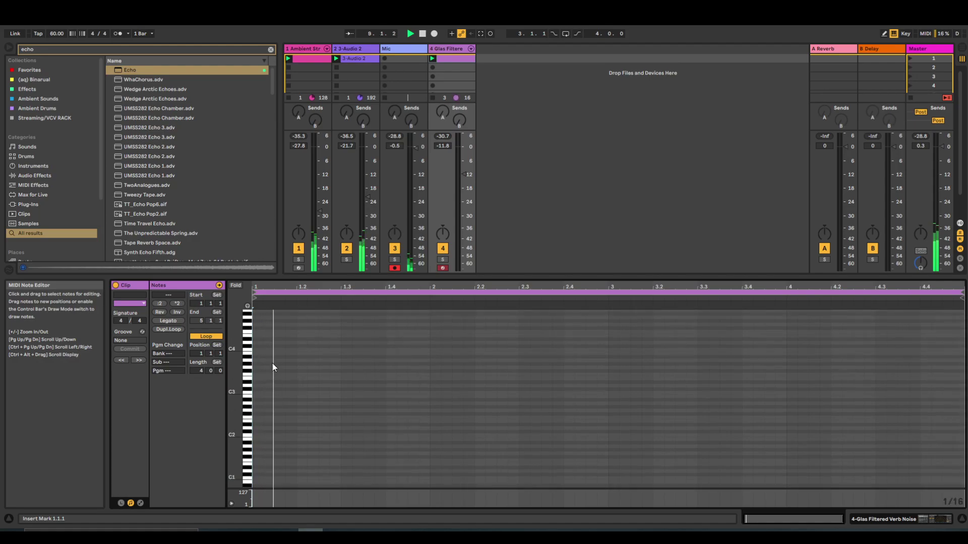
double_click(260, 477)
left_click_drag(262, 479, 434, 488)
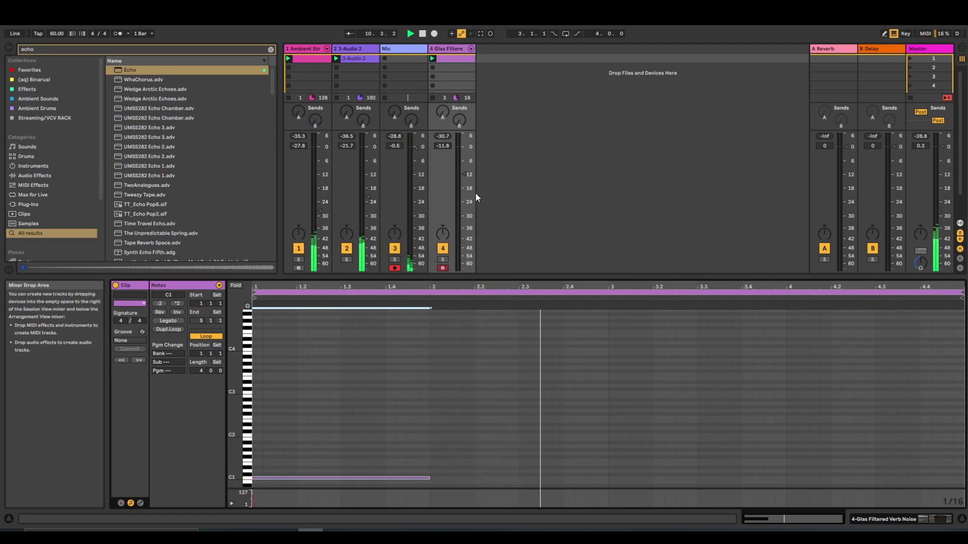
Disarm and re-arm the Mic track, and raise the Glas Filtered Verb Noise track volume to -10.5 dB.
left_click(397, 267)
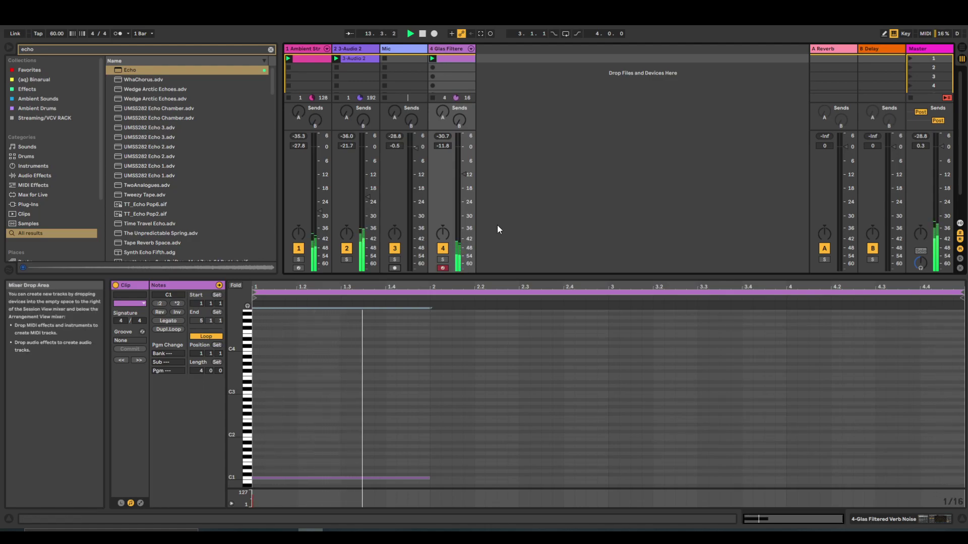
left_click(397, 268)
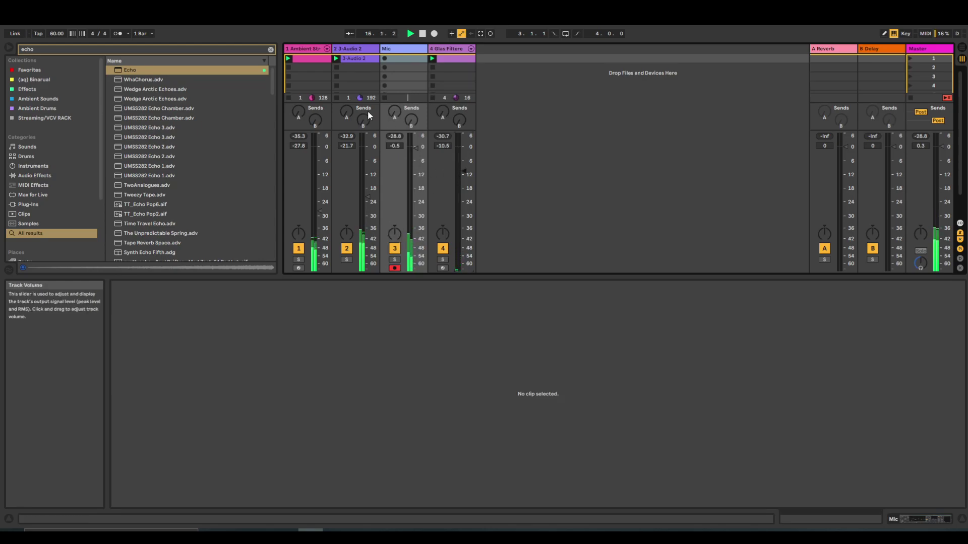
Clear the browser search and add FabFilter Pro-R from the Effects collection to the Glas Filtered Verb Noise track.
left_click(270, 49)
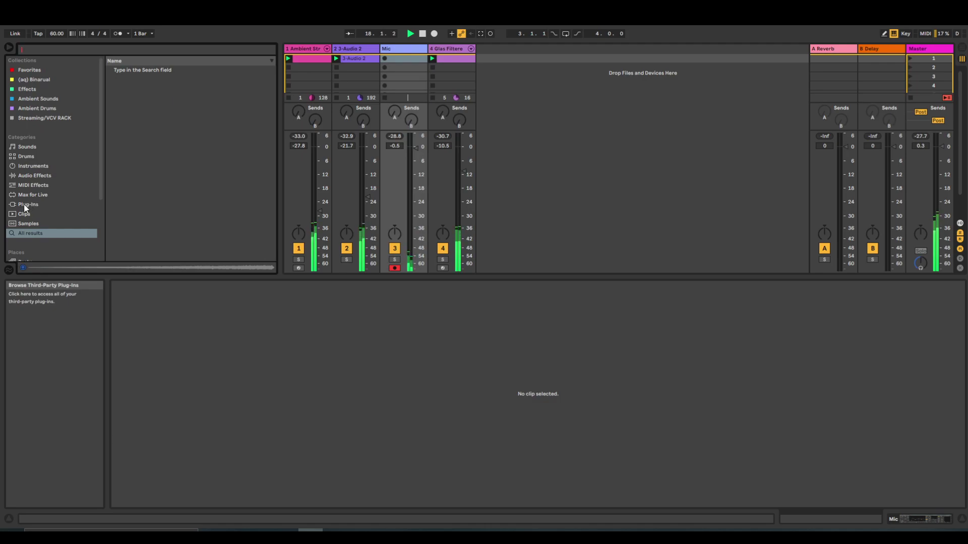
left_click(45, 86)
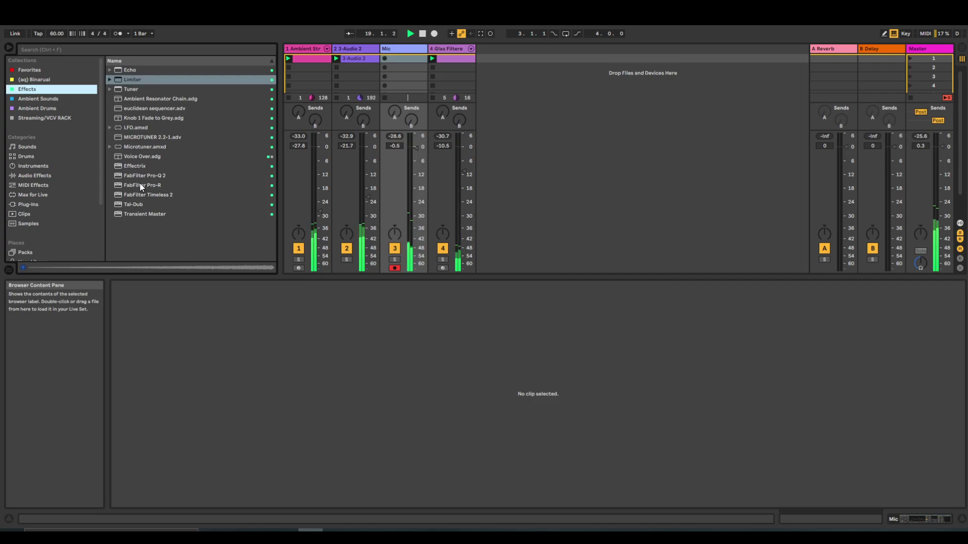
left_click_drag(141, 184, 302, 287)
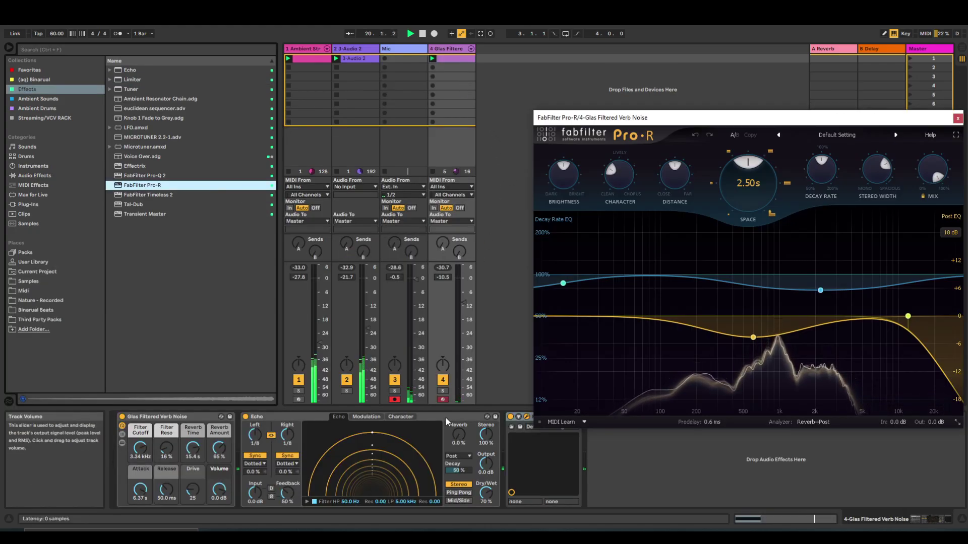
Load the Eternity preset in FabFilter Pro-R, and raise the Glas Filtered Verb Noise track volume to -7.6 dB.
left_click(852, 136)
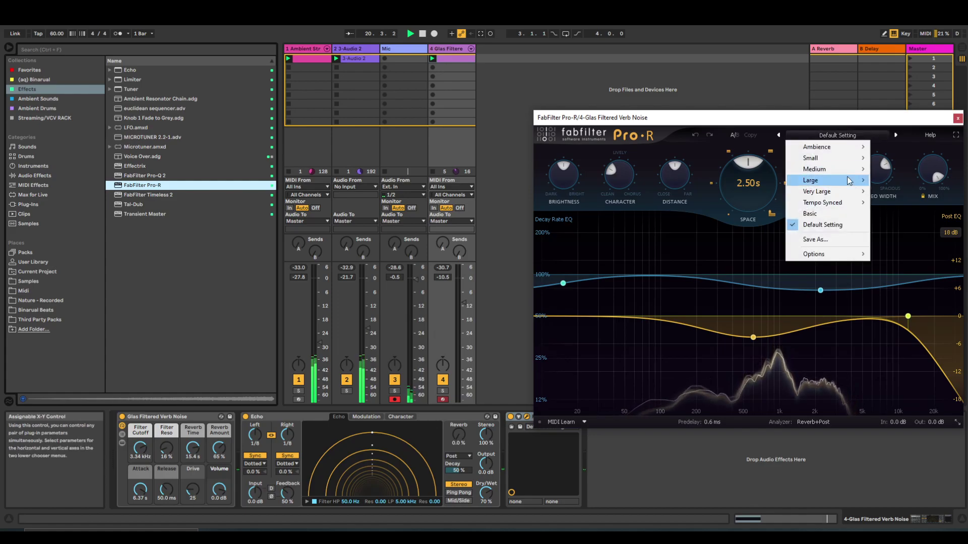
mouse_move(827, 192)
left_click(718, 237)
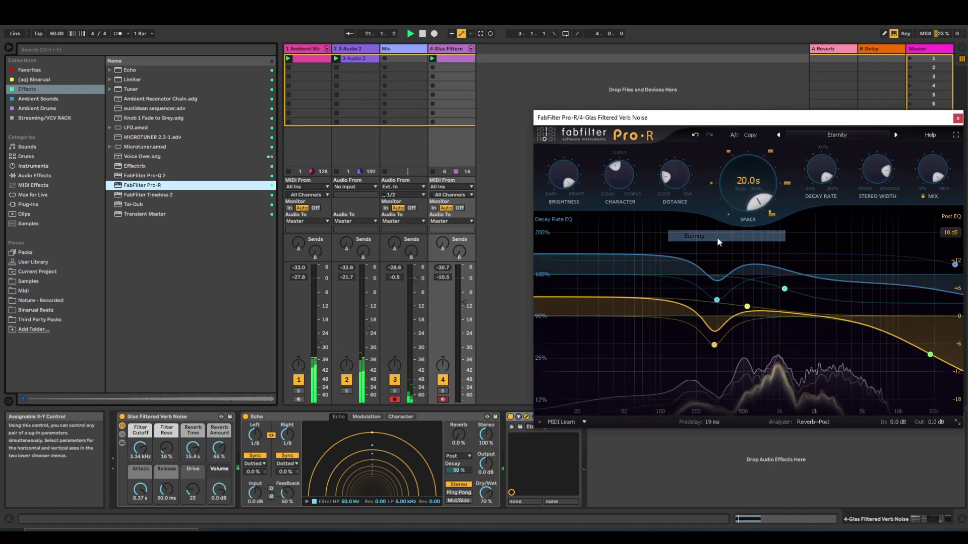
left_click_drag(666, 117, 527, 116)
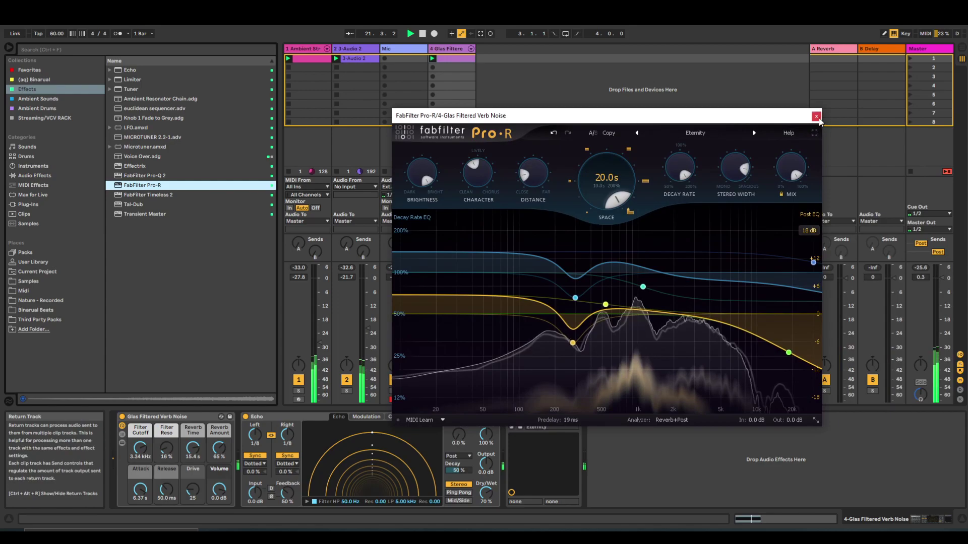
left_click(816, 117)
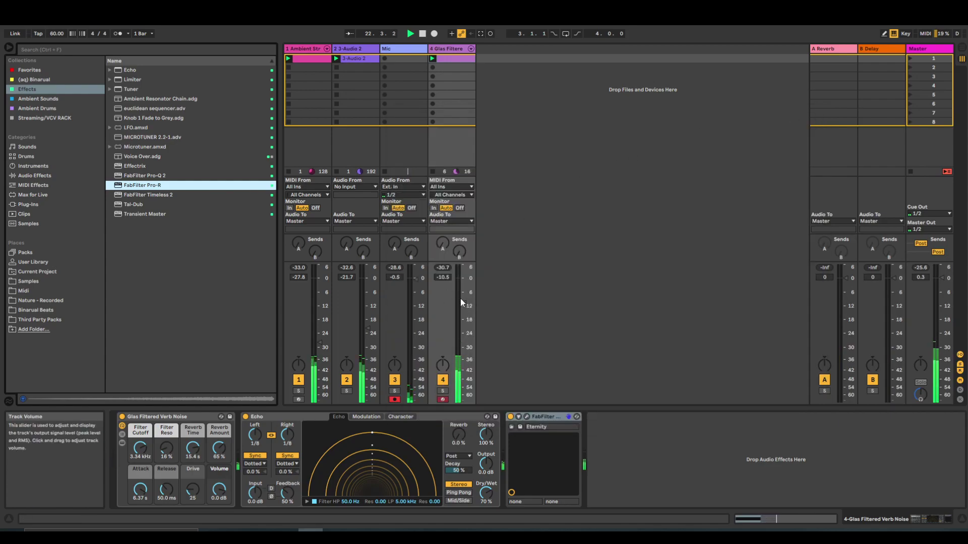
left_click_drag(464, 298, 464, 298)
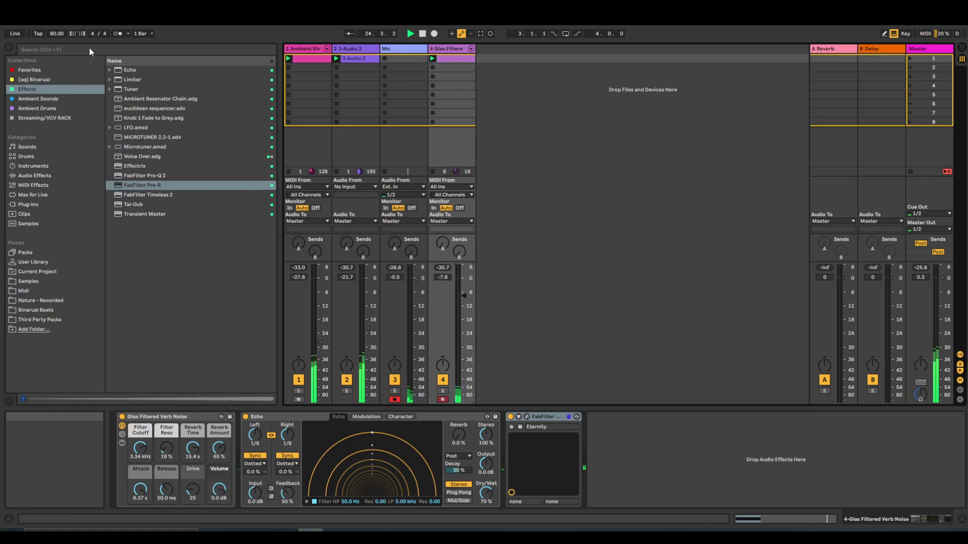
Add Komplete Kontrol from the Favorites collection as the instrument on a new MIDI track.
left_click(40, 70)
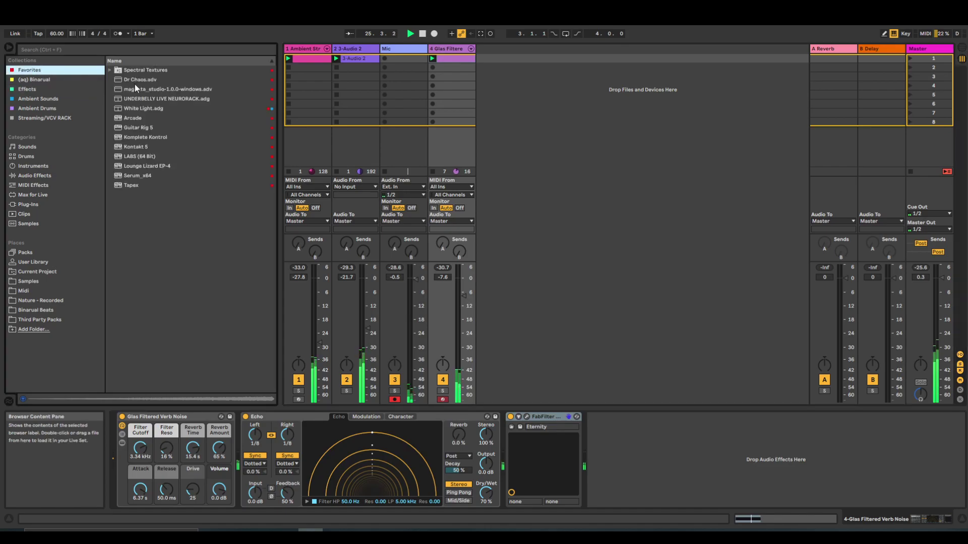
left_click(137, 129)
left_click(149, 136)
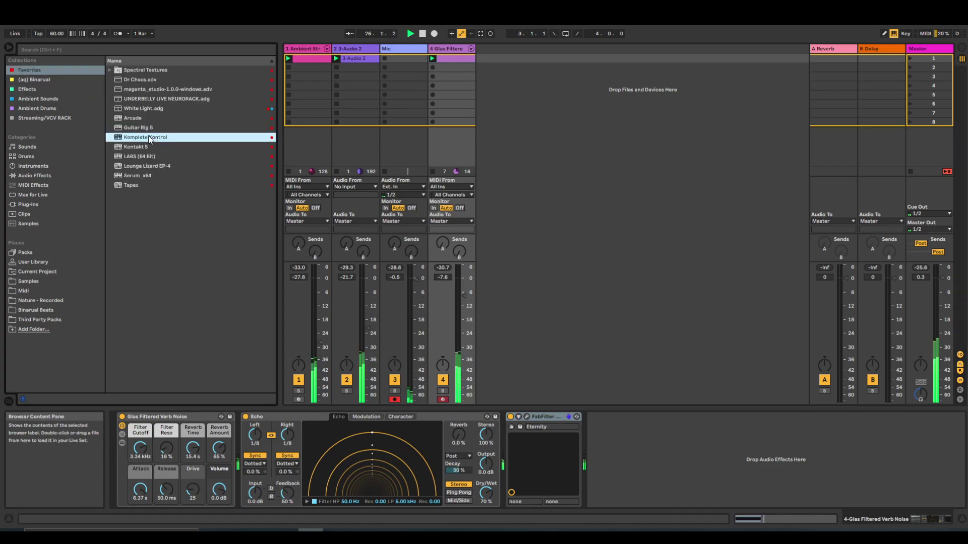
left_click_drag(155, 140, 521, 88)
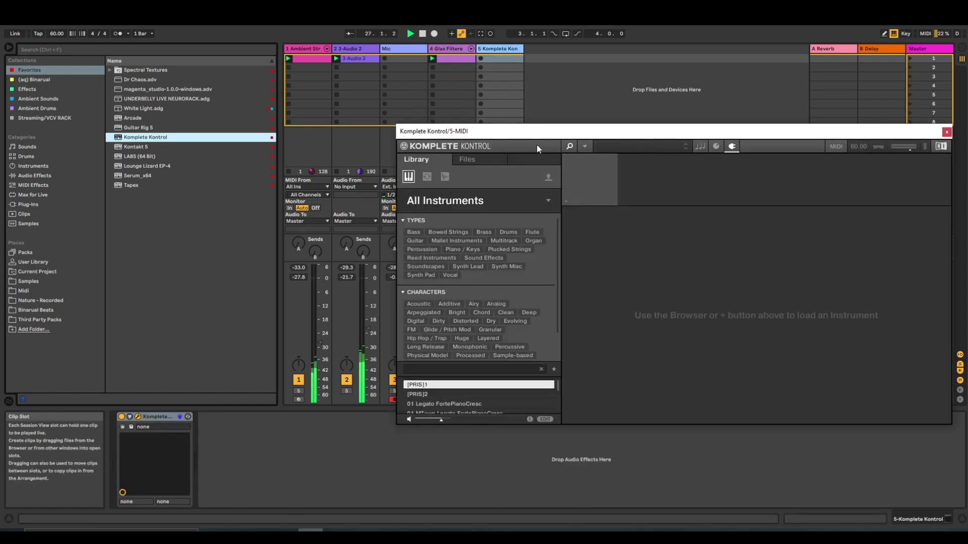
Load the Ample Sound APC (Cloudrum) instrument in Komplete Kontrol and reposition the plugin window so it is fully visible.
left_click(566, 202)
mouse_move(584, 241)
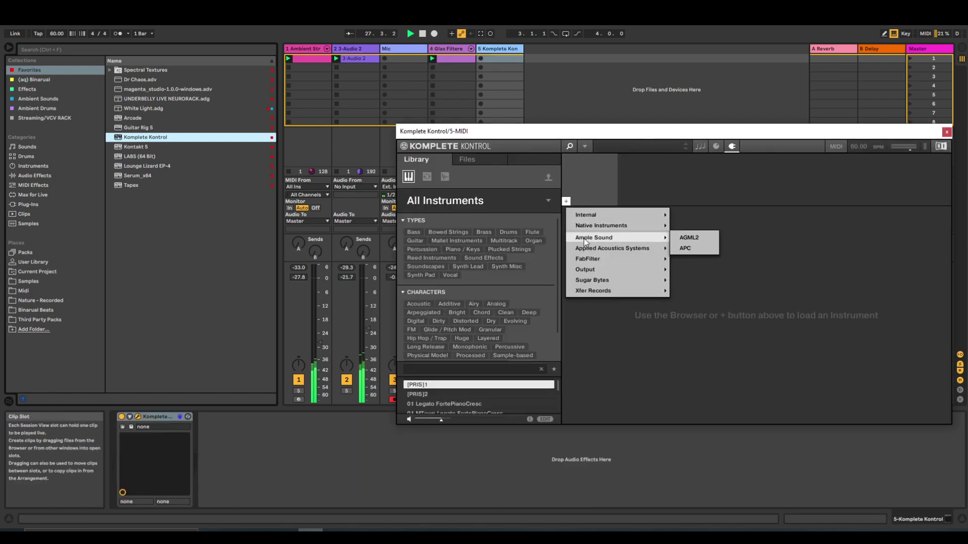
left_click(690, 240)
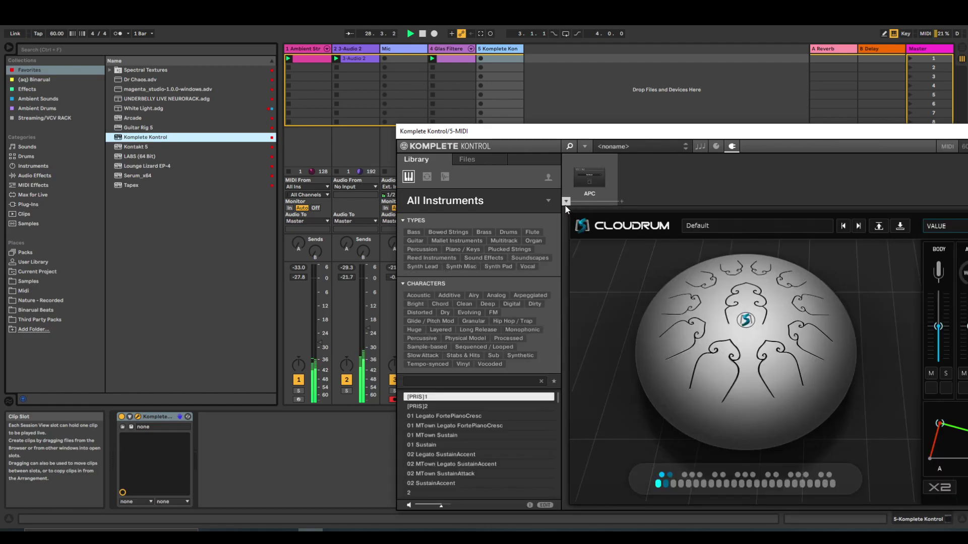
left_click(566, 202)
mouse_move(600, 236)
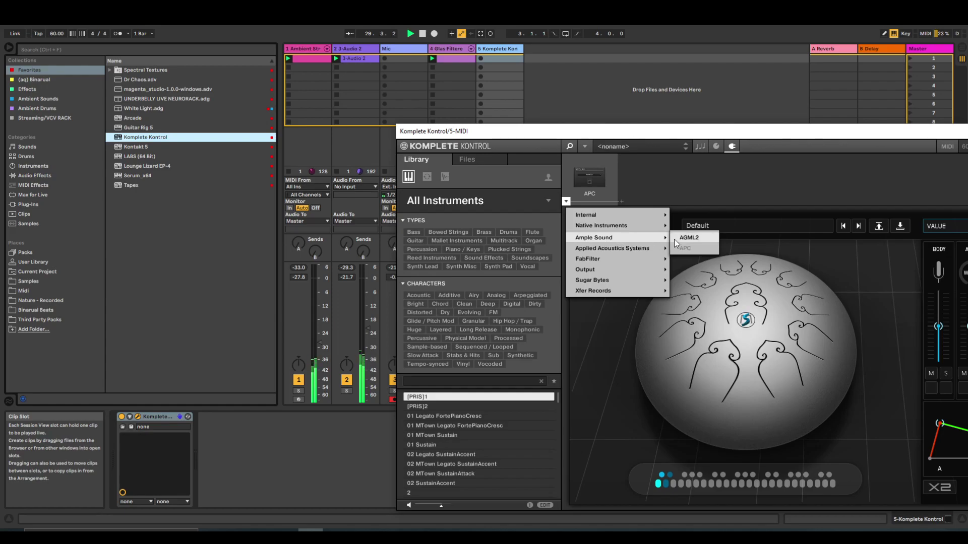
left_click_drag(720, 132, 542, 71)
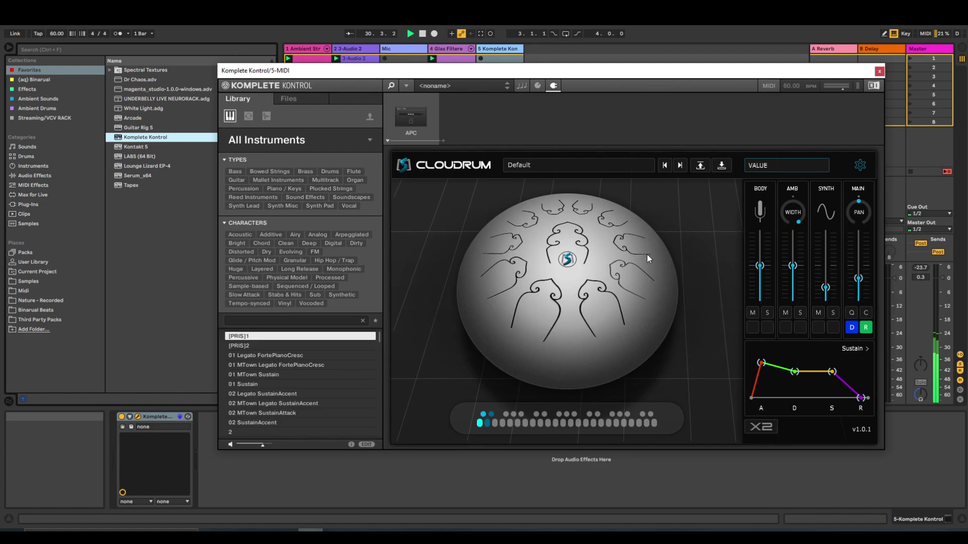
Select the Double Mute preset in Cloudrum, and display Komplete Kontrol's scale settings before closing its window.
left_click(680, 165)
left_click(681, 165)
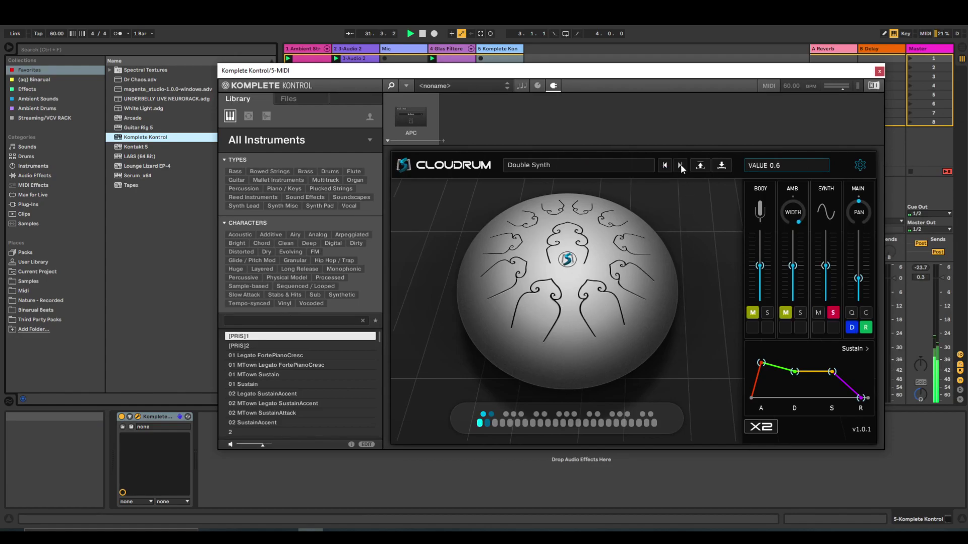
left_click(665, 166)
left_click(665, 166)
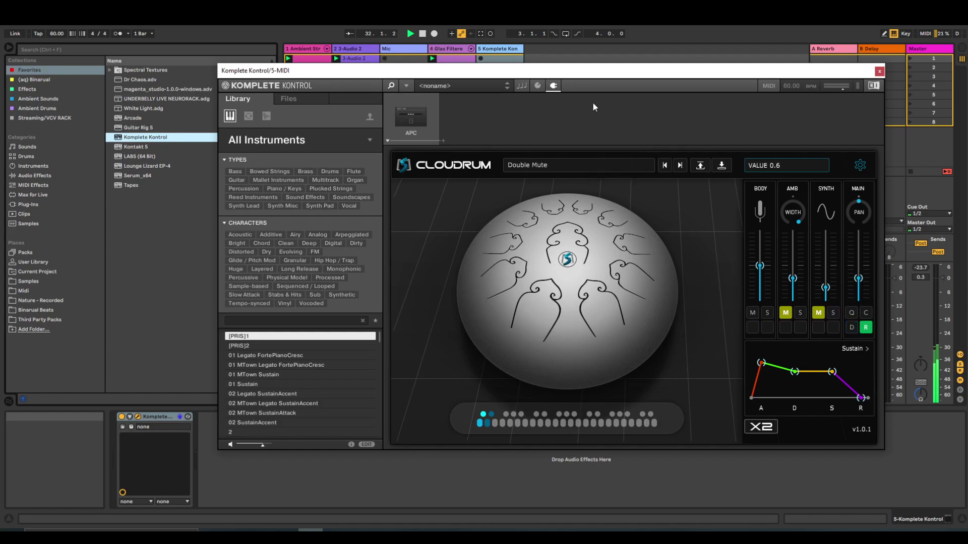
left_click_drag(581, 67, 607, 69)
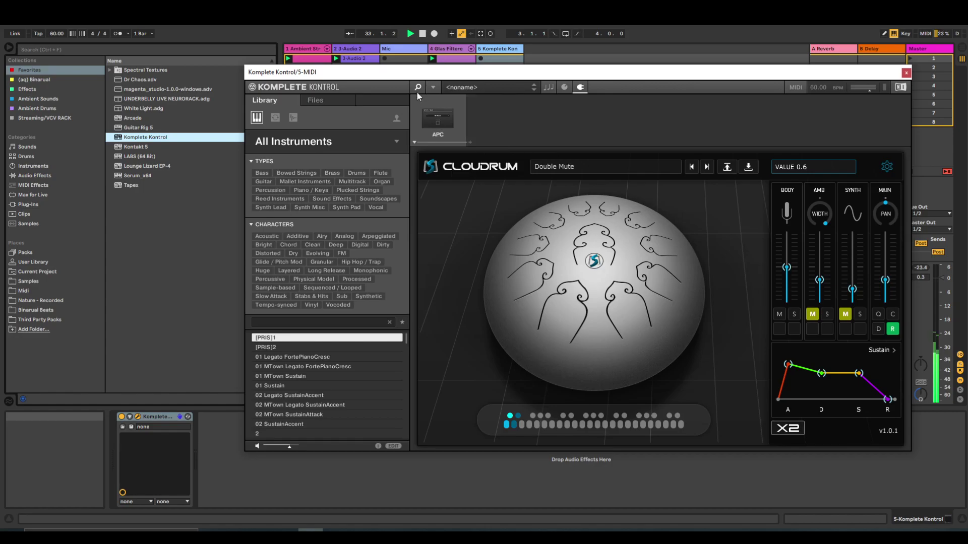
left_click(548, 86)
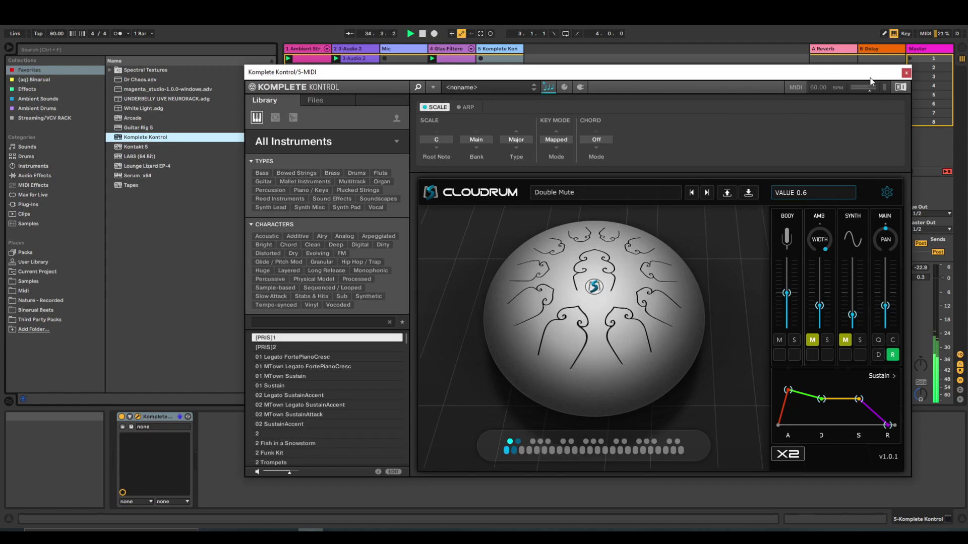
left_click(906, 73)
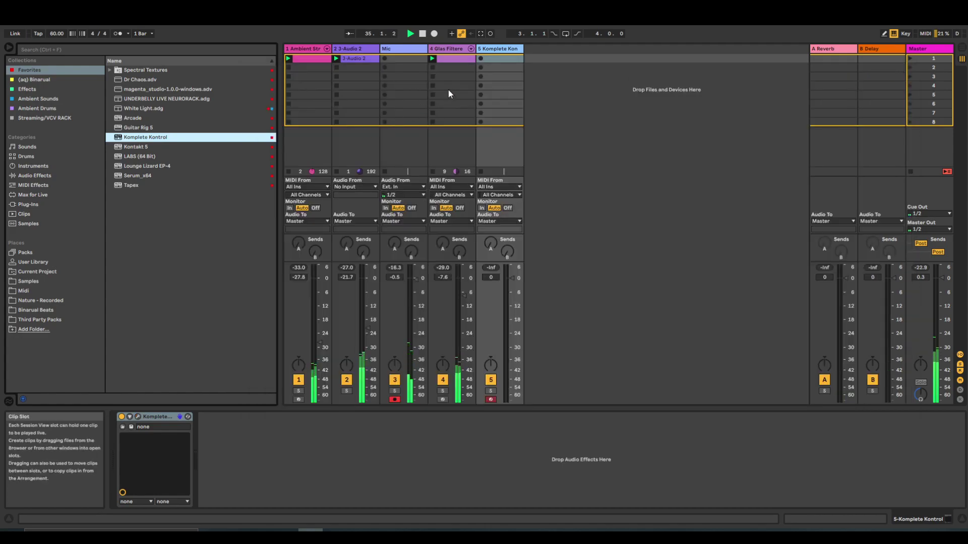
Insert the euclidean sequencer.adv preset from the Effects collection before Komplete Kontrol, and create an empty clip in the track's first slot.
left_click(29, 90)
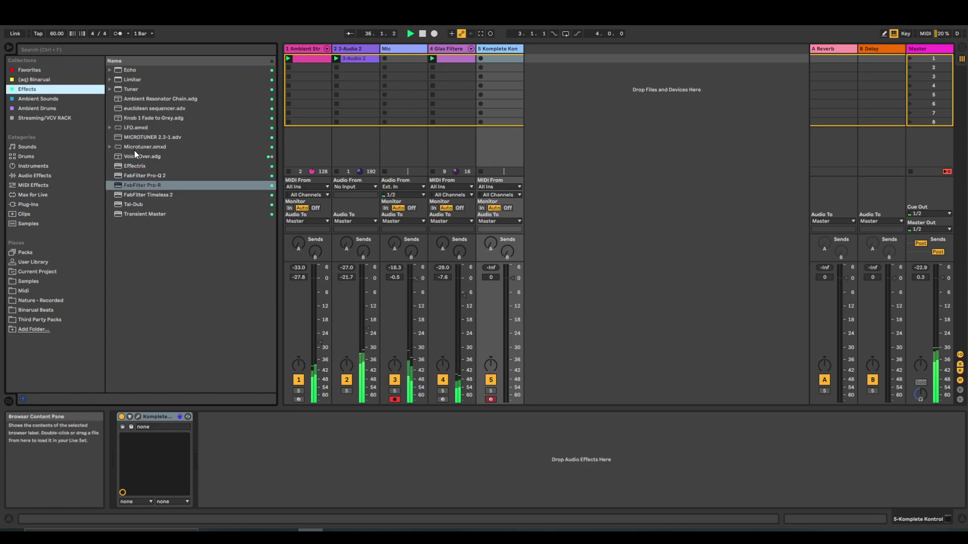
left_click_drag(147, 110, 121, 449)
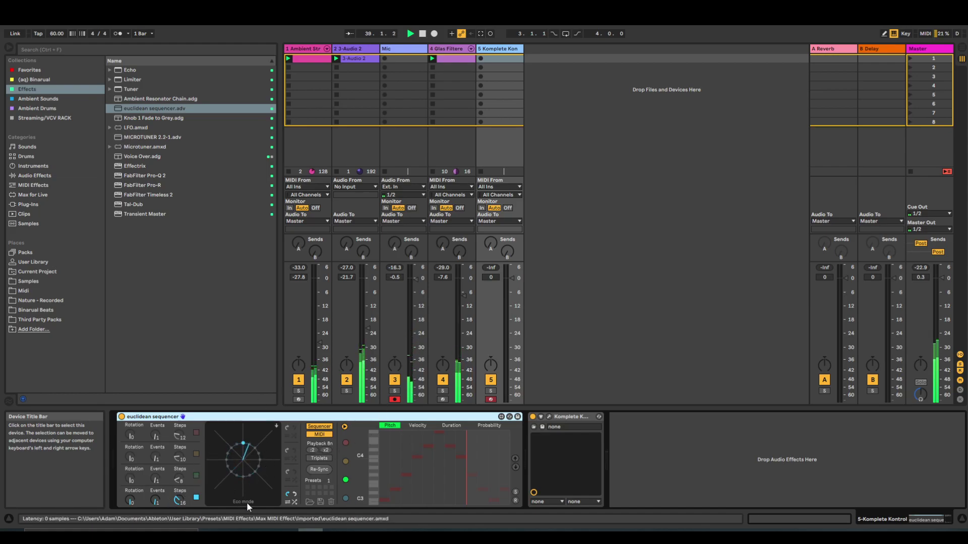
double_click(506, 59)
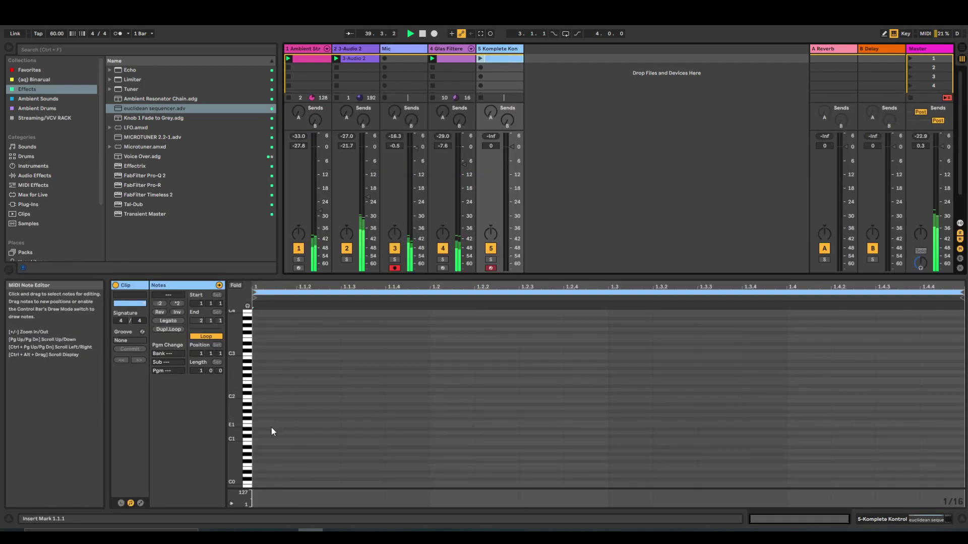
Draw a one-bar C2 note in the new Komplete Kontrol clip and launch the clip.
double_click(253, 398)
left_click_drag(298, 398, 944, 398)
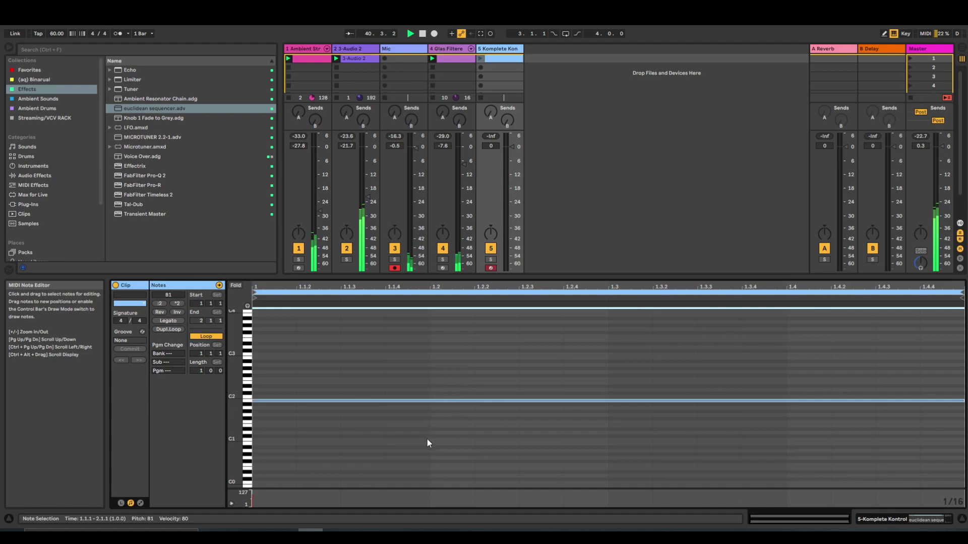
key("Up")
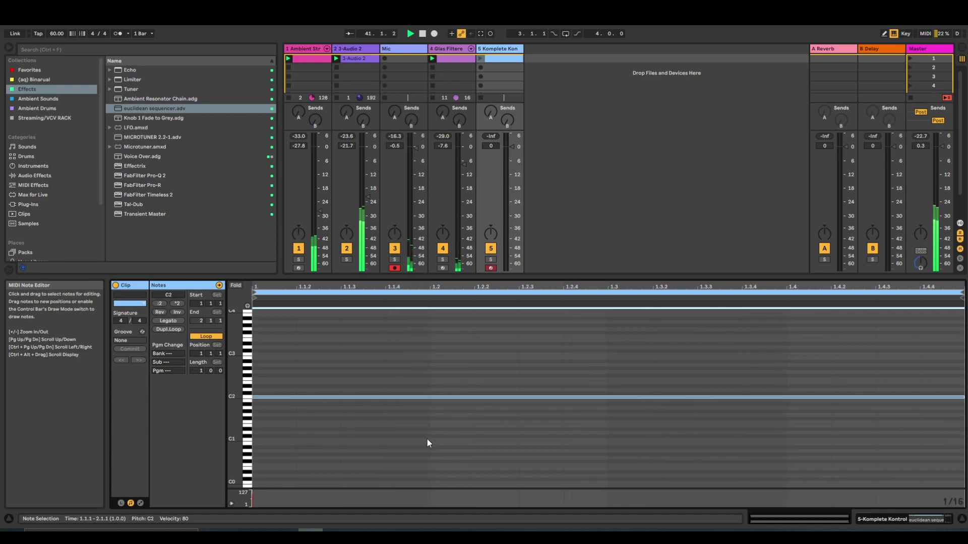
left_click(484, 57)
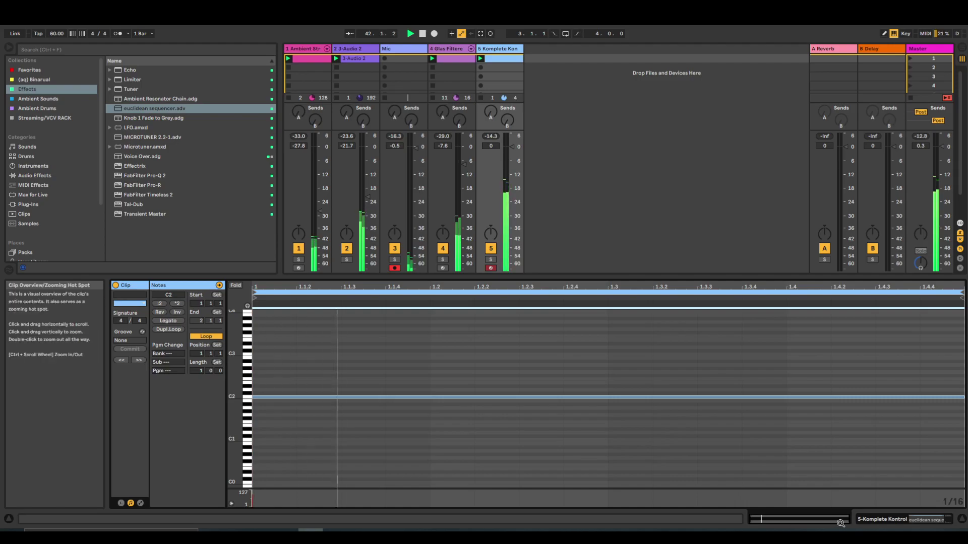
Double the C2 note's length to two bars and extend the Komplete Kontrol clip's loop to match.
left_click(878, 519)
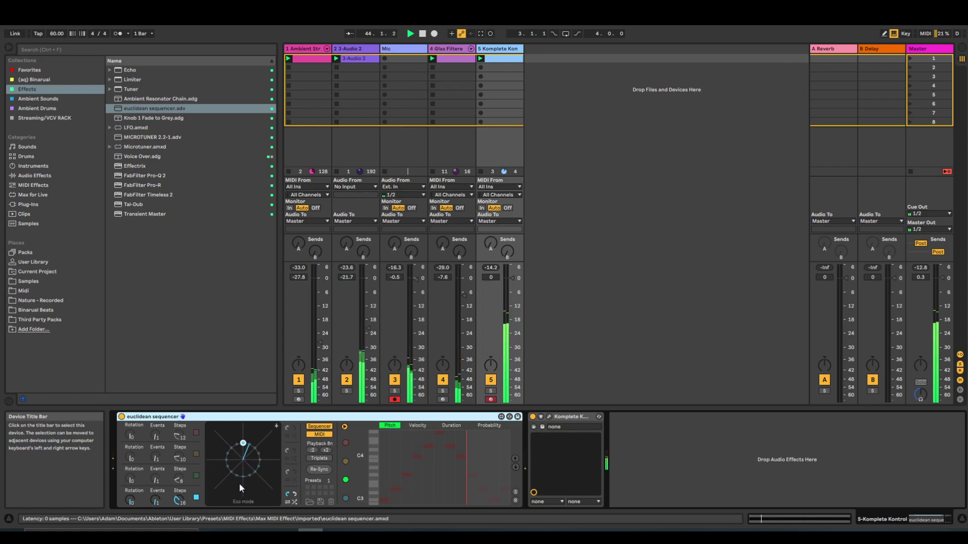
double_click(498, 62)
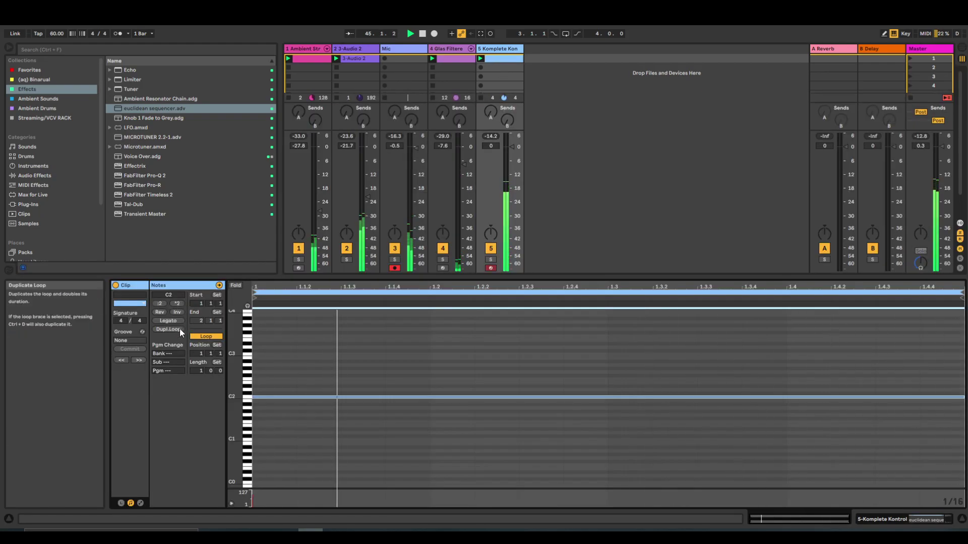
left_click(176, 303)
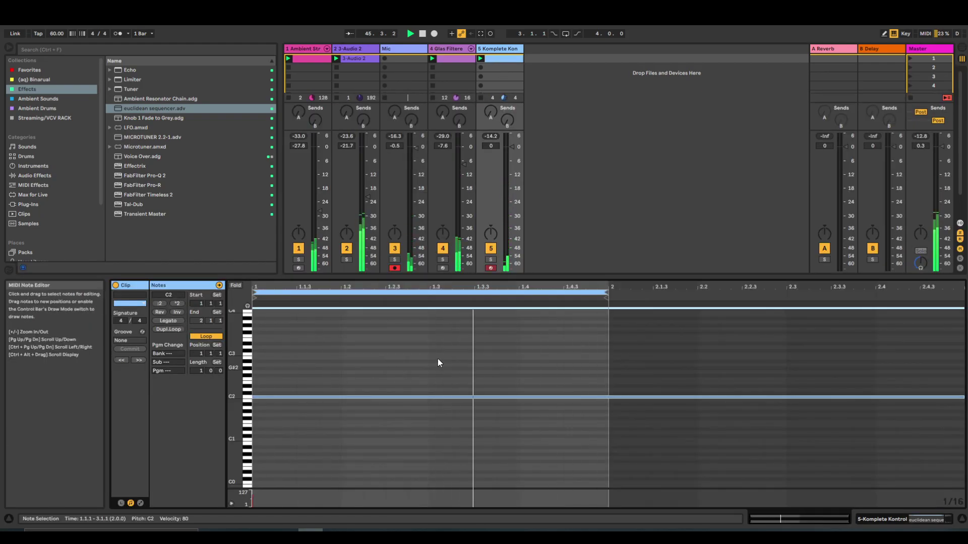
left_click_drag(611, 292, 963, 291)
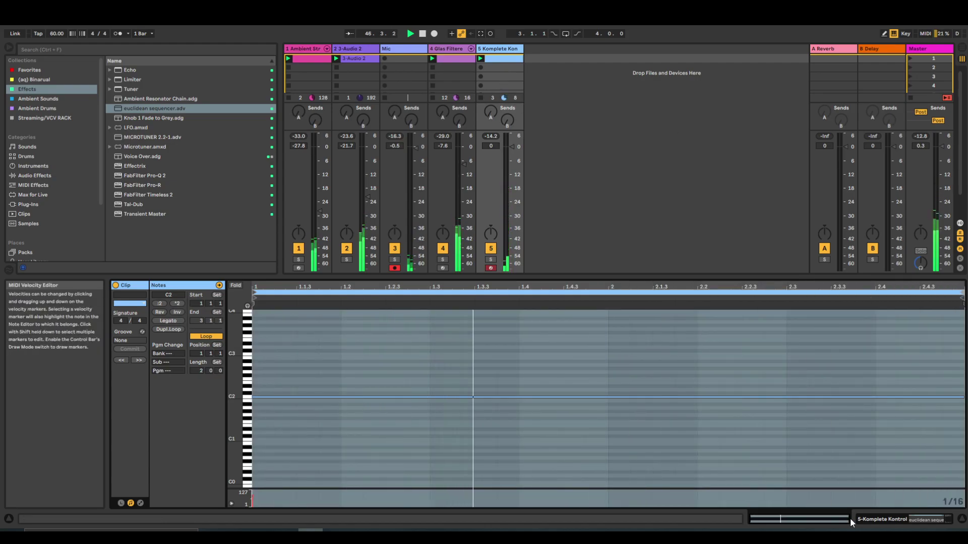
Set the euclidean sequencer's fourth, 16-step pattern to 4 events and select that pattern for step editing.
left_click(924, 519)
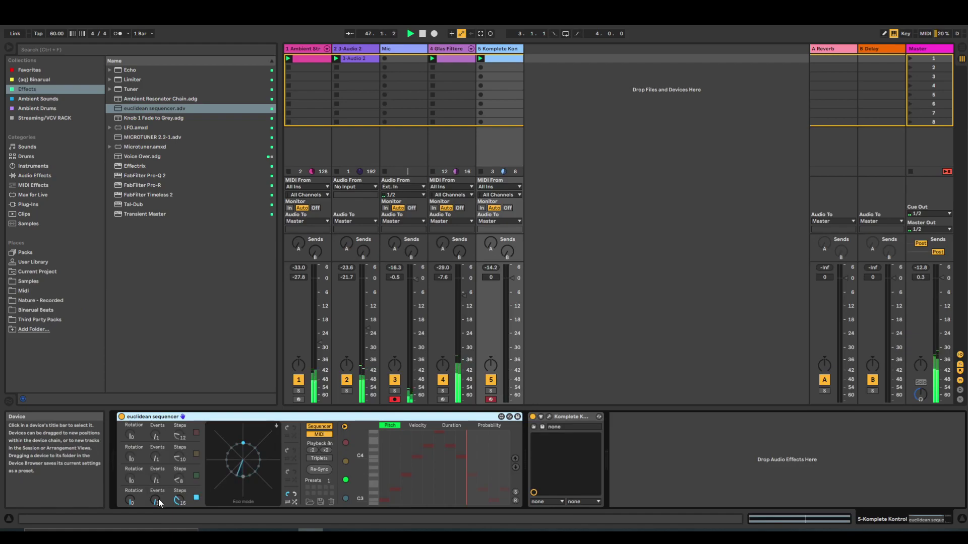
left_click_drag(158, 499, 159, 490)
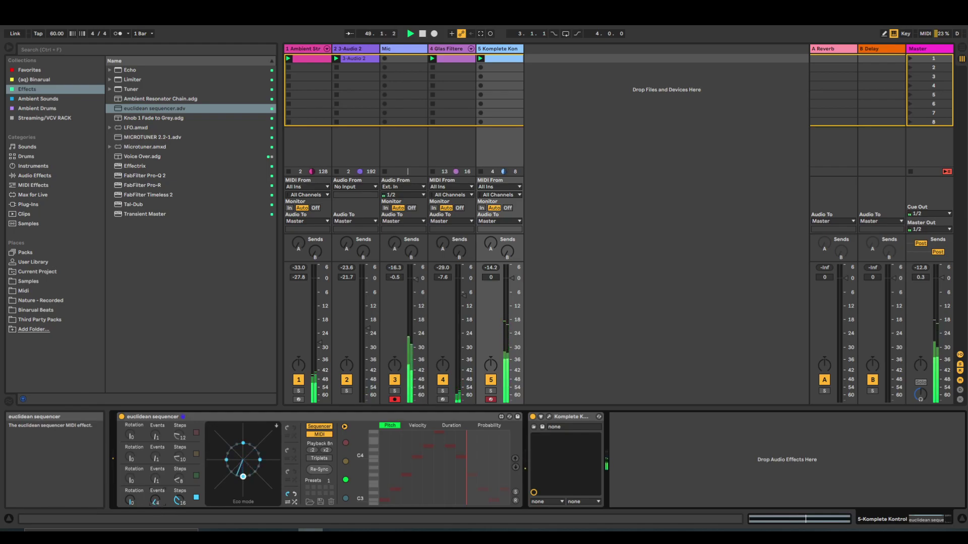
left_click(344, 499)
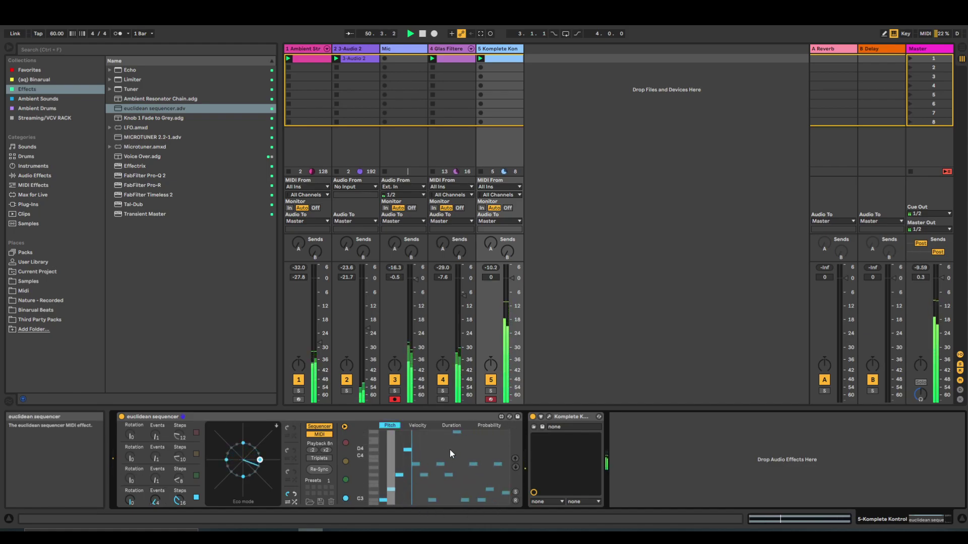
Adjust the fourth pattern's step durations in the euclidean sequencer, lengthening steps three and four and shortening steps one and two.
left_click(496, 425)
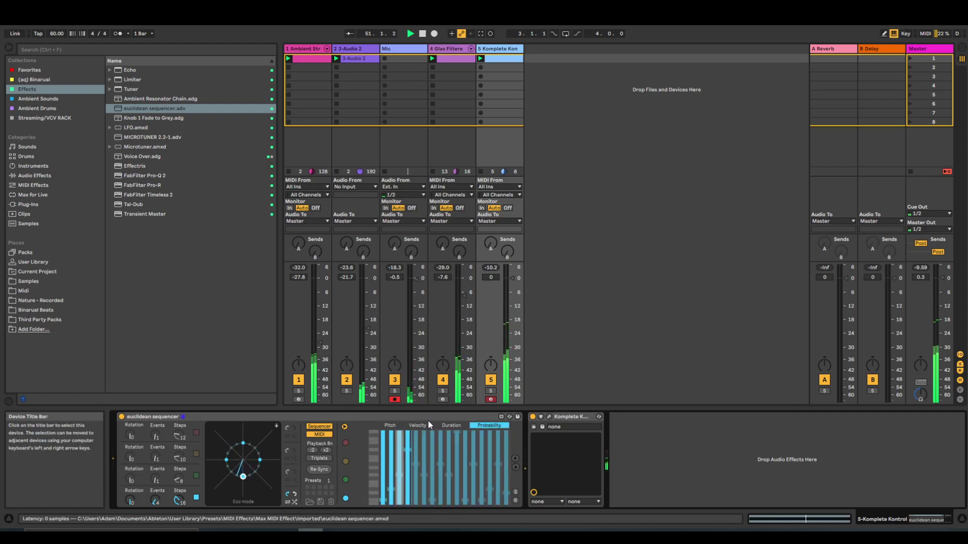
left_click(440, 425)
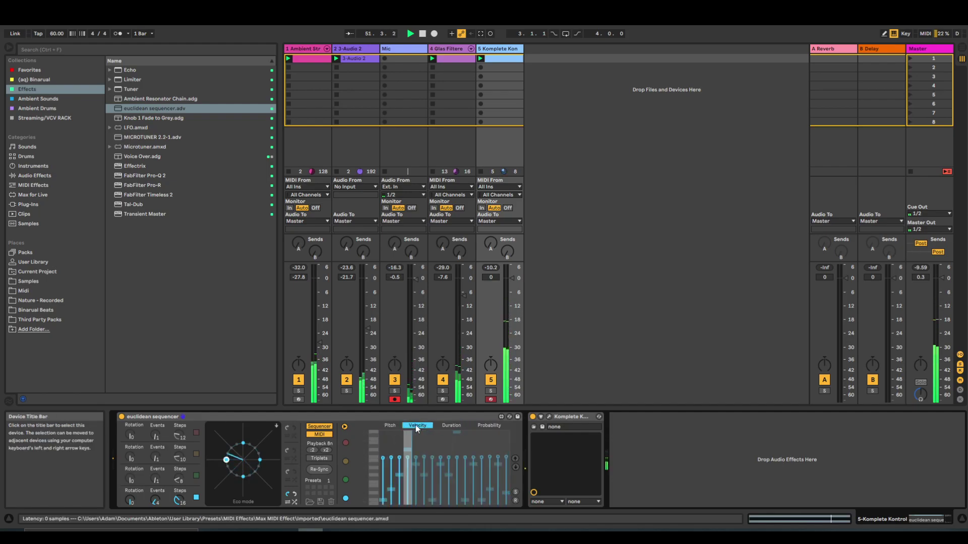
left_click(391, 425)
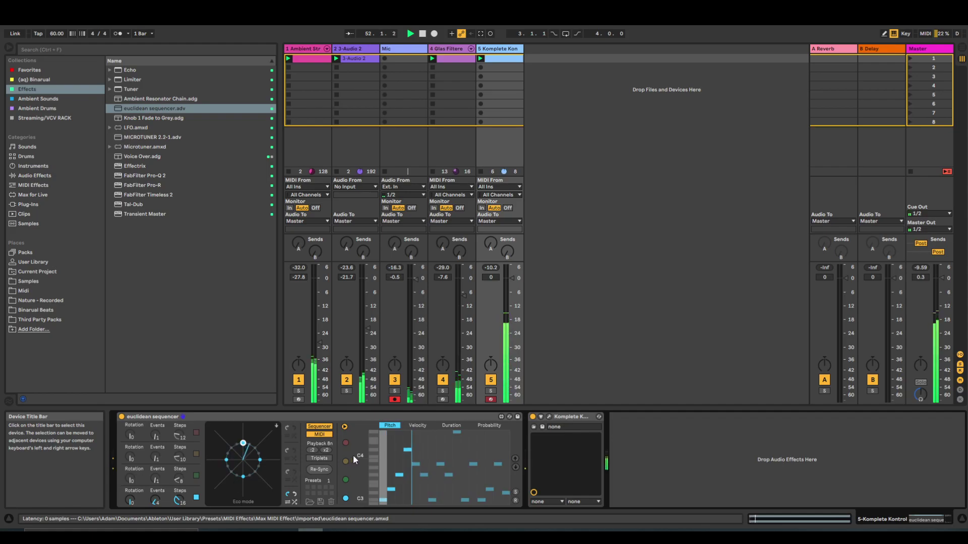
left_click(437, 426)
left_click_drag(402, 463, 406, 433)
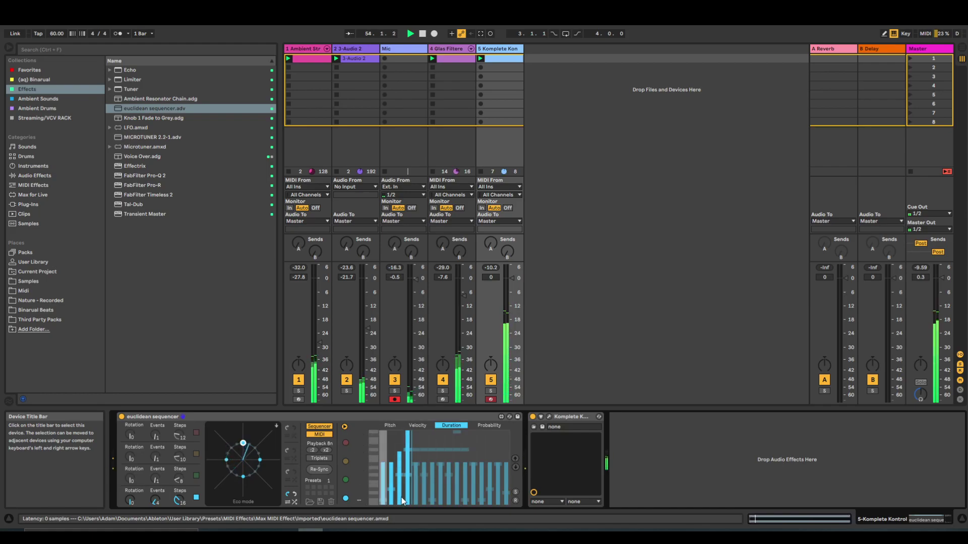
left_click_drag(392, 464, 391, 476)
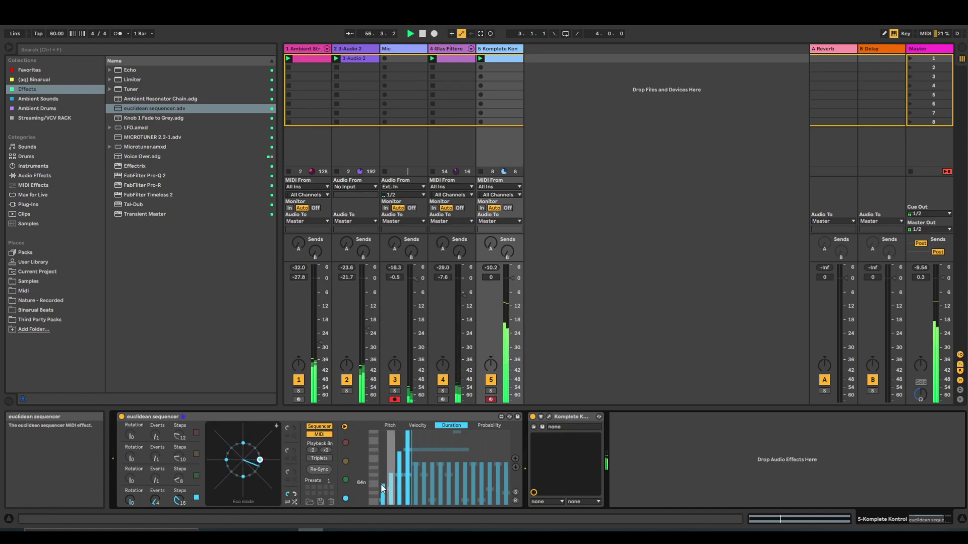
Switch the euclidean sequencer back to its pitch view and add Echo and FabFilter Pro-R after Komplete Kontrol.
left_click(390, 426)
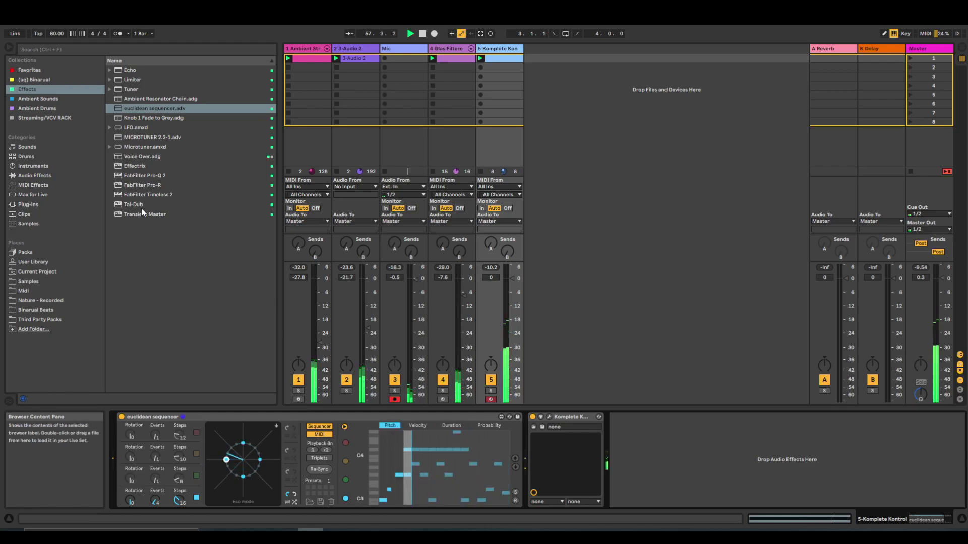
double_click(132, 70)
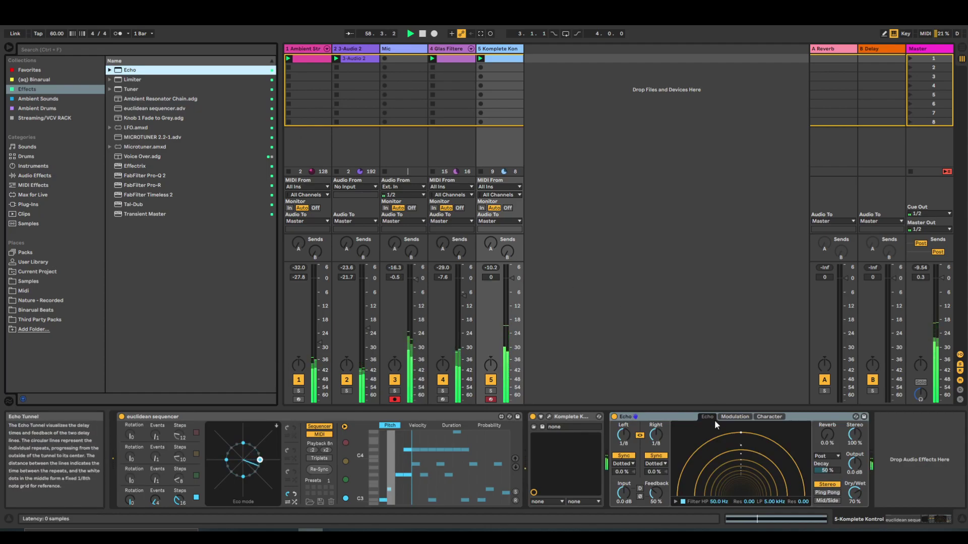
left_click(142, 186)
double_click(143, 185)
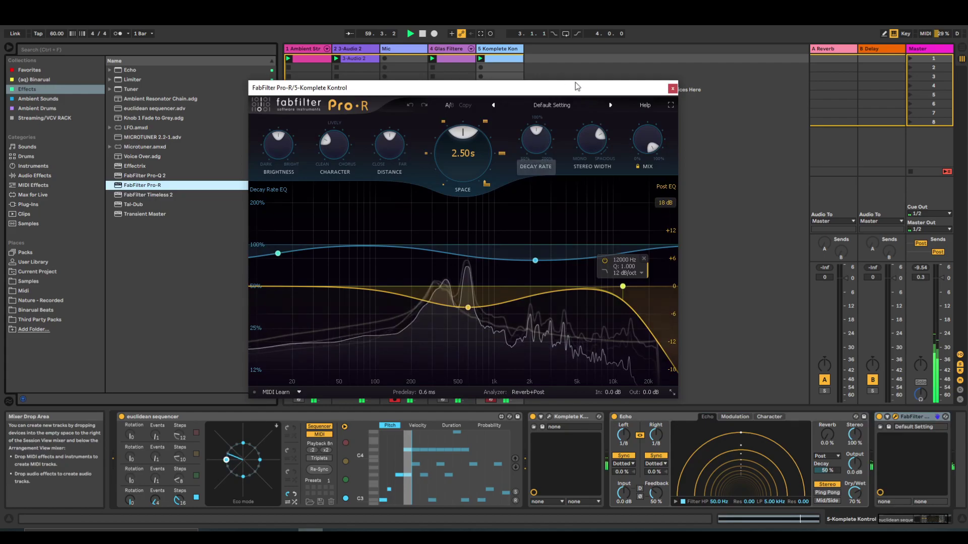
Load the Very Large preset Eternity in Pro-R and lower the Komplete Kontrol track's volume to -5.2 dB.
left_click(536, 105)
mouse_move(564, 162)
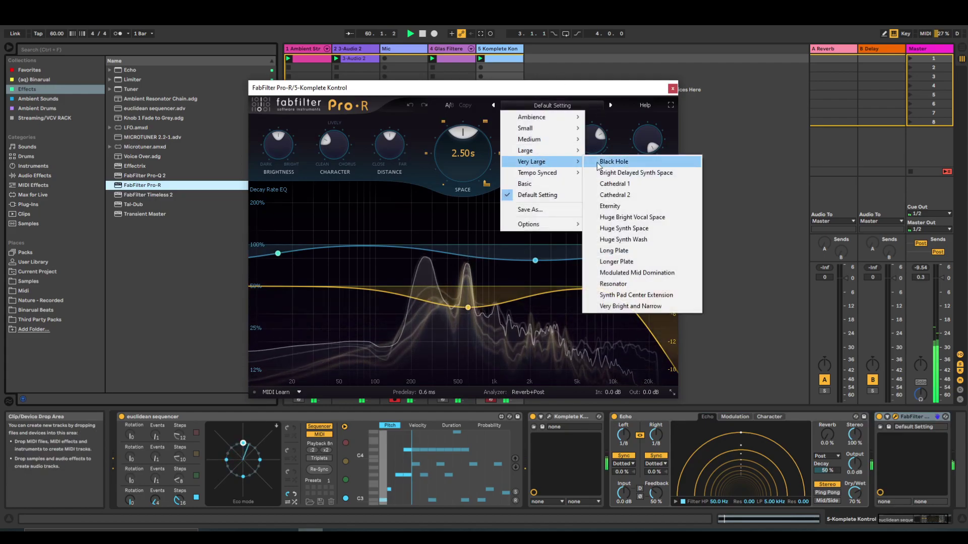
left_click(638, 206)
left_click(673, 89)
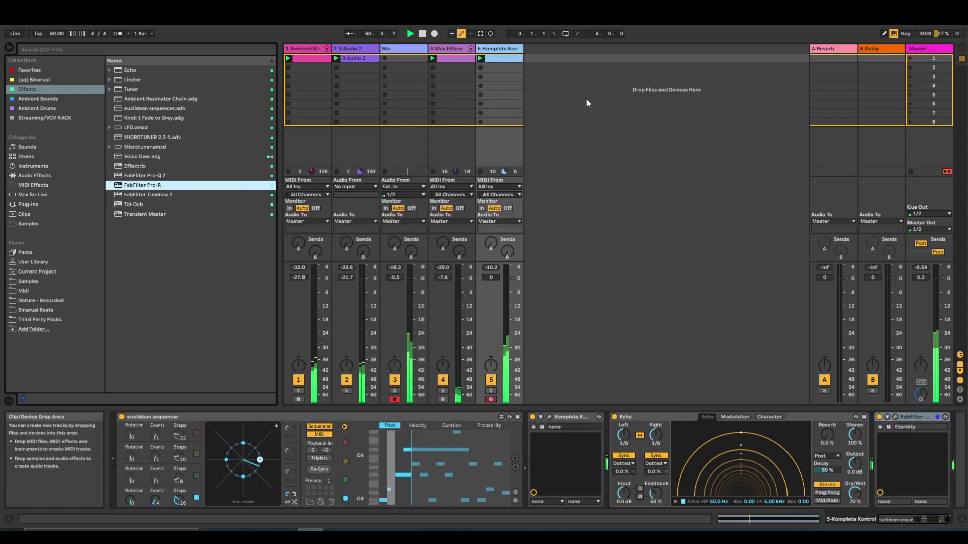
left_click_drag(512, 290, 512, 299)
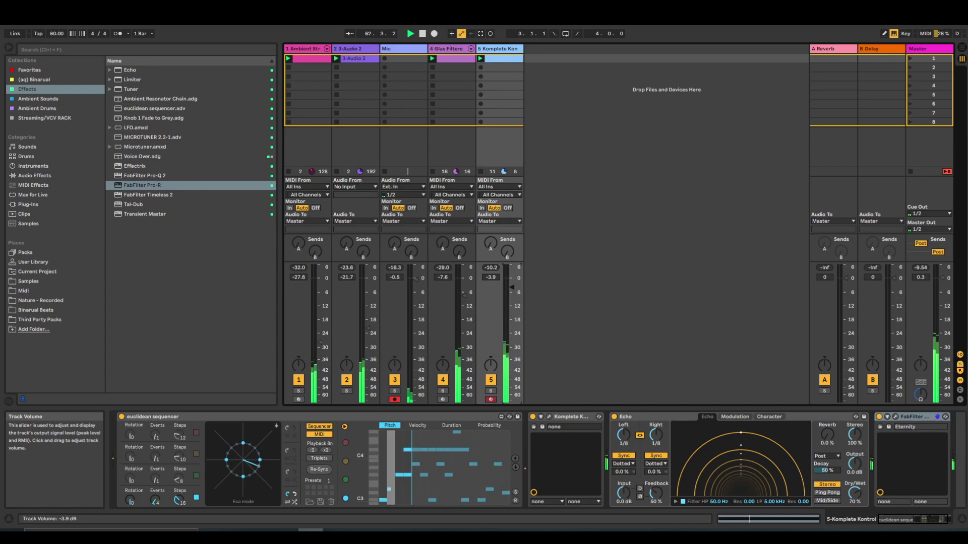
left_click_drag(512, 288, 511, 290)
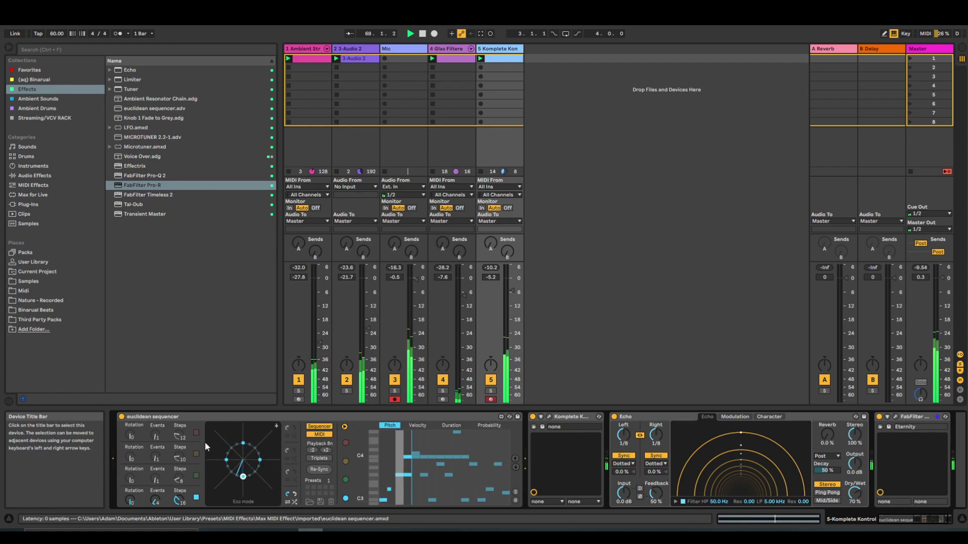
Enable the euclidean sequencer's first pattern with 10 events over 16 steps and solo the Komplete Kontrol track.
left_click(196, 433)
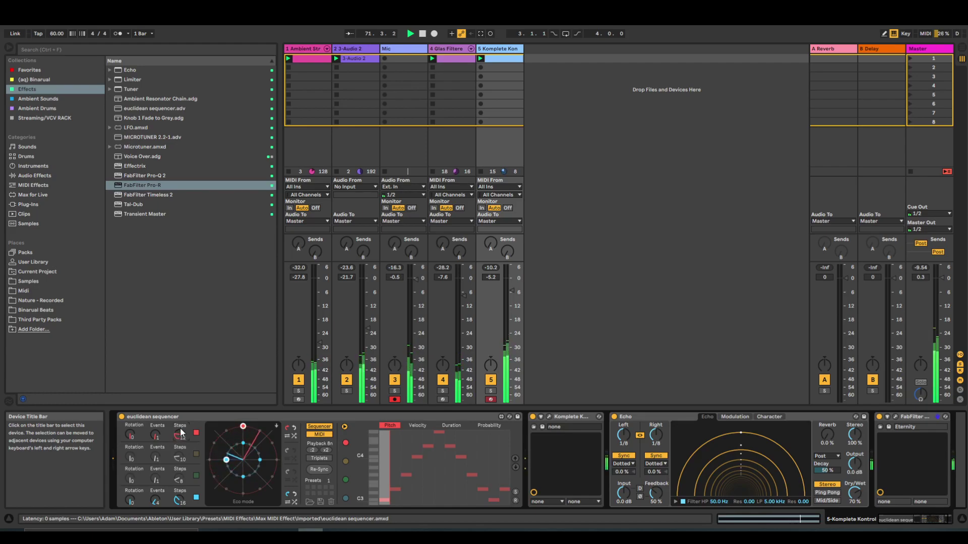
left_click_drag(178, 437, 153, 416)
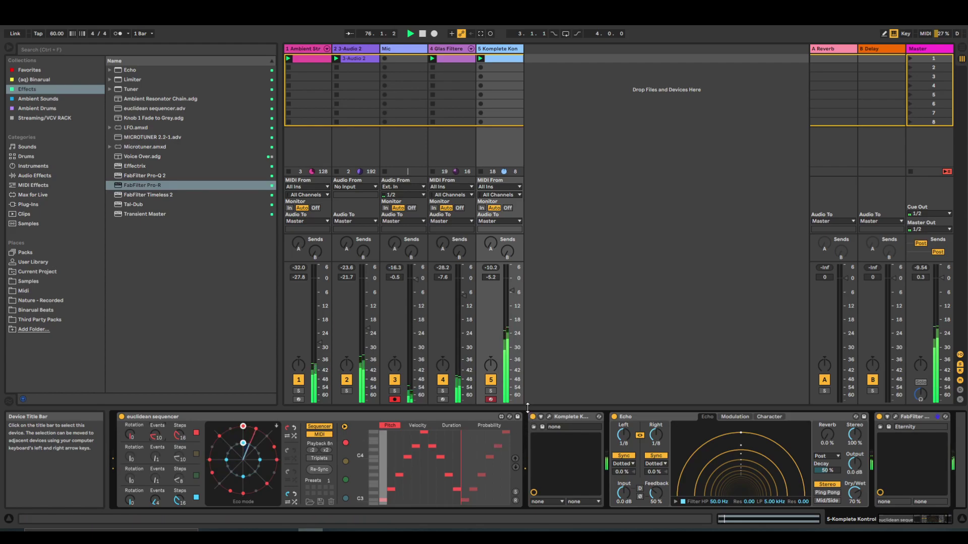
left_click(490, 391)
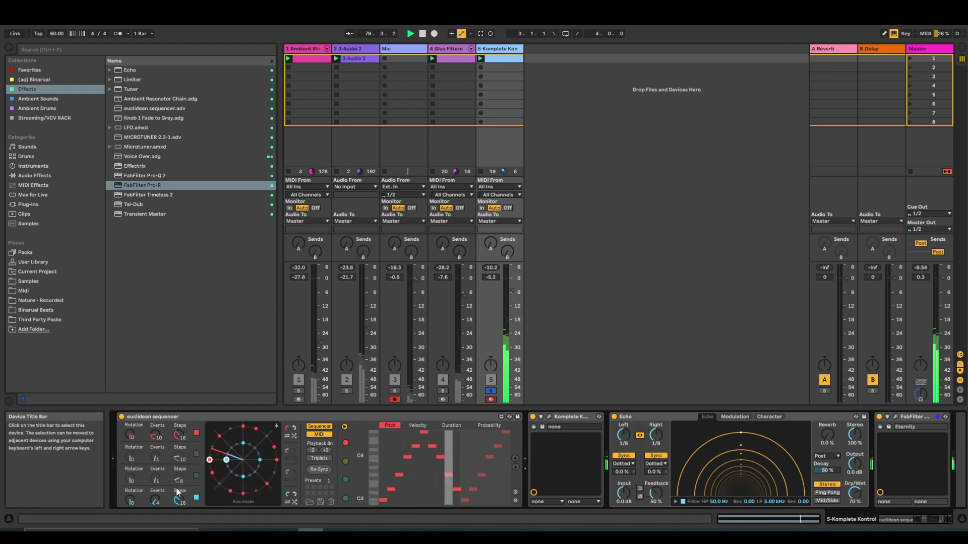
Lower the pitches of the fourth pattern's opening steps and reduce the Komplete Kontrol track's volume to -7.4 dB.
left_click(196, 497)
left_click(196, 497)
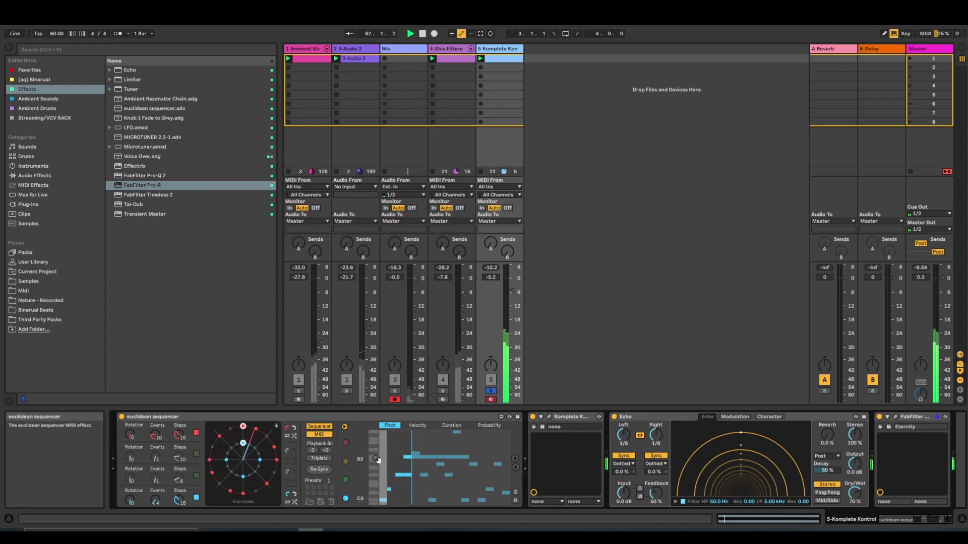
left_click(423, 35)
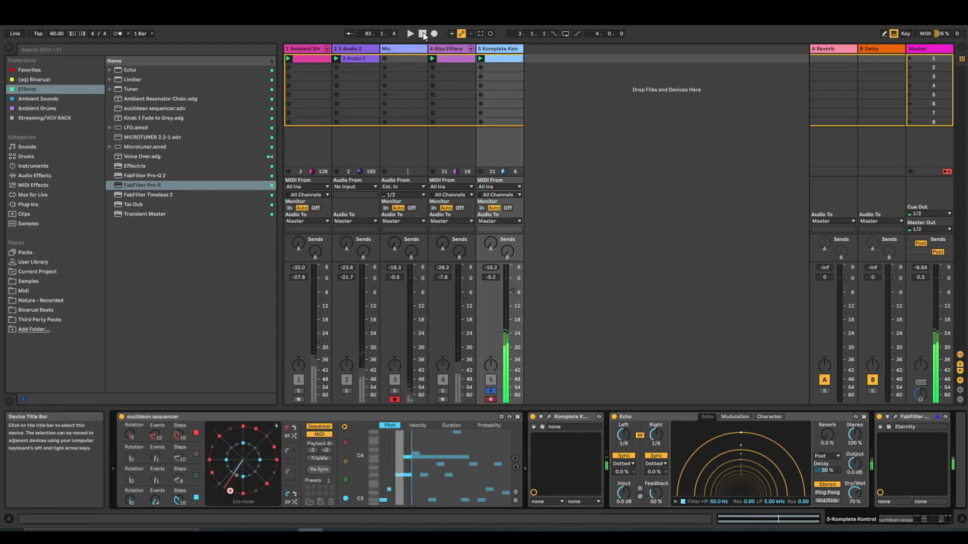
left_click(516, 467)
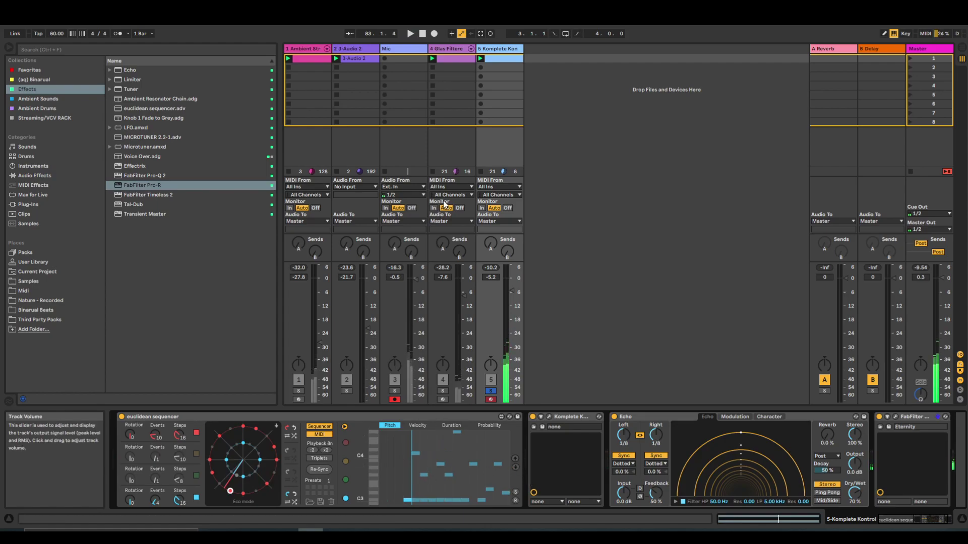
key("space")
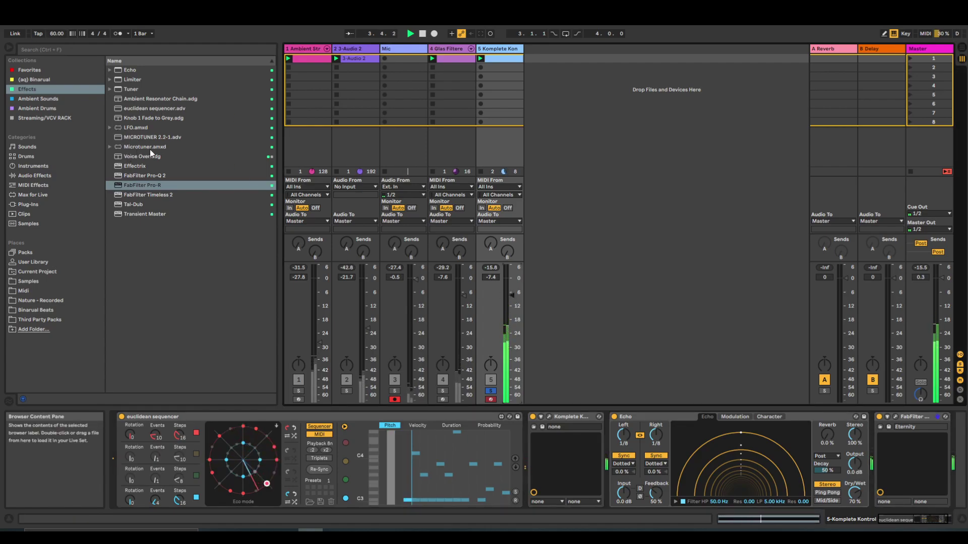
Search the browser for "limi", add the Limiter at the end of the Komplete Kontrol chain, and clear the search.
left_click(126, 50)
type("limi")
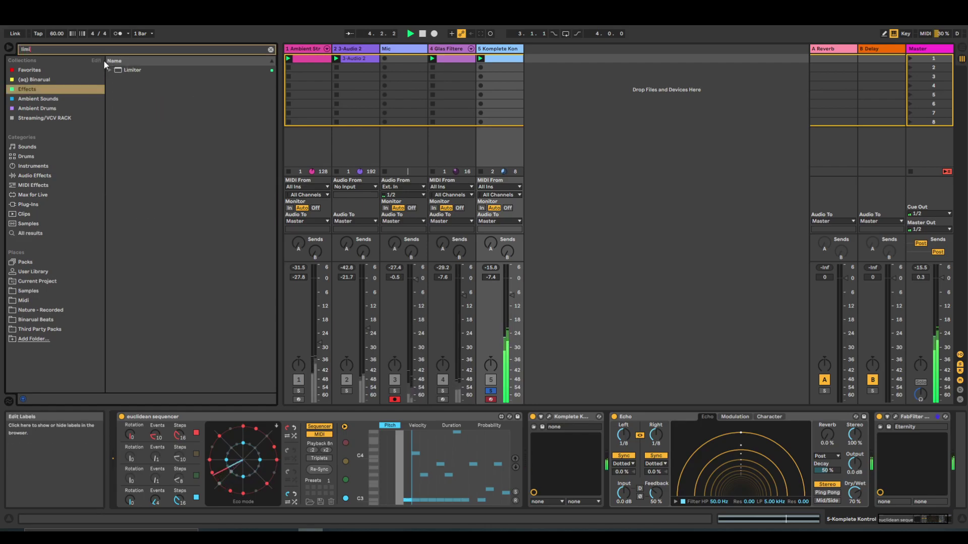
double_click(134, 70)
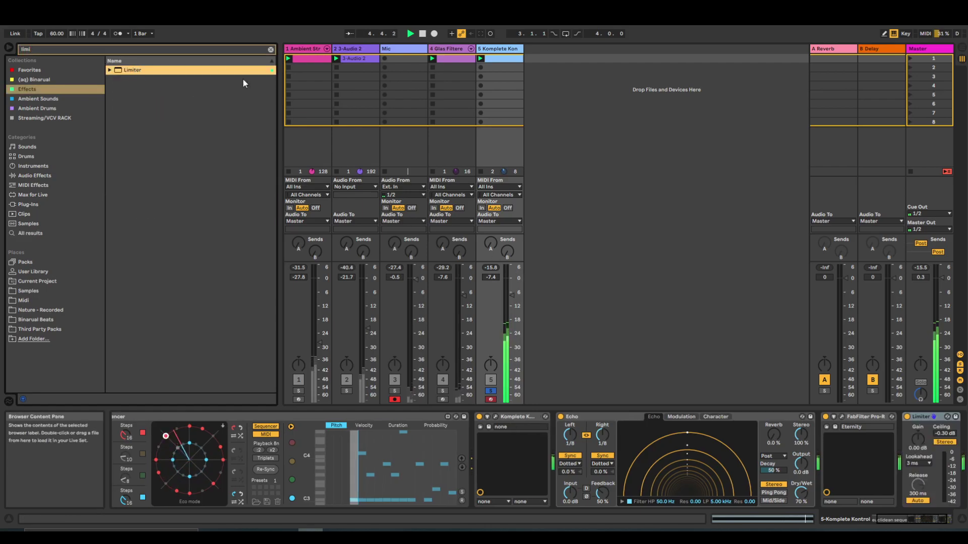
left_click(129, 50)
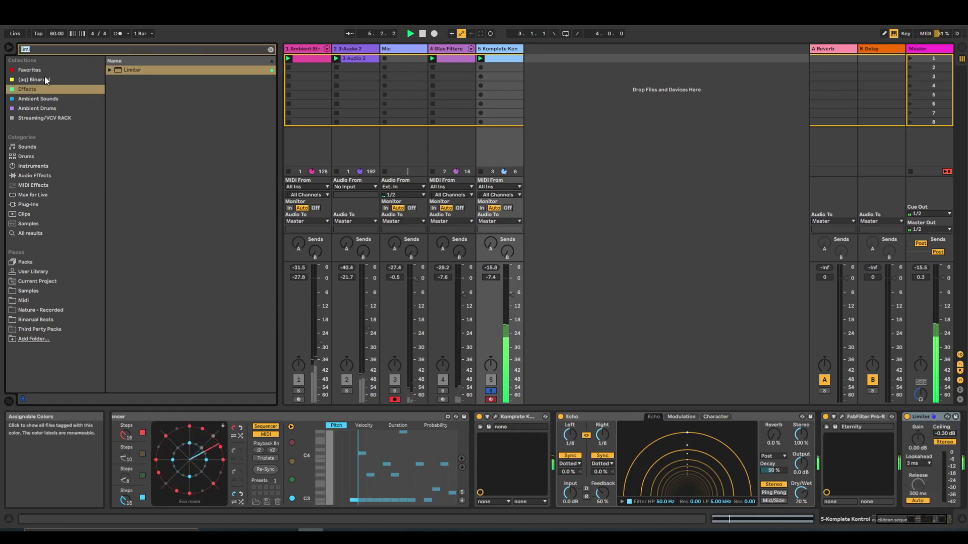
left_click(270, 50)
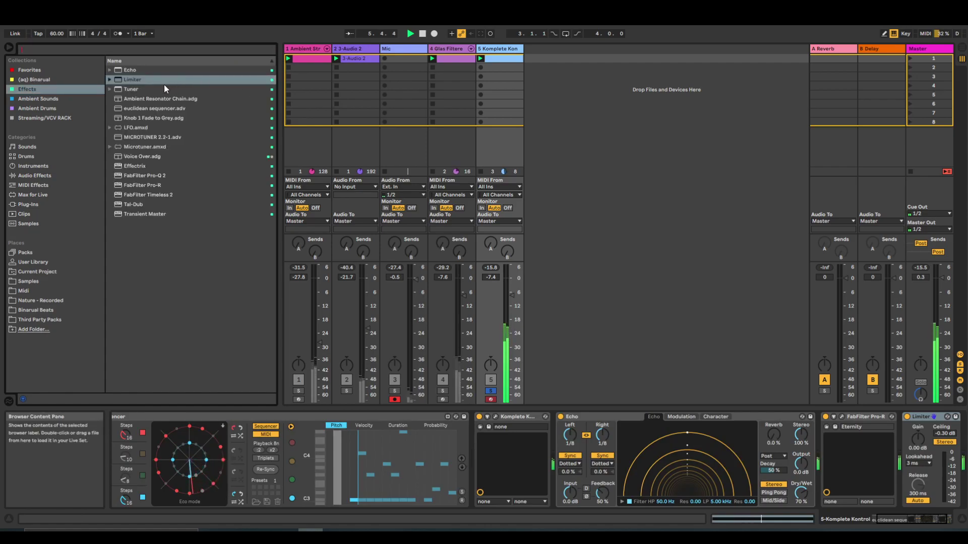
Insert FabFilter Pro-Q 2 between Pro-R and the Limiter and create a bell cut of about 5 dB near 370 Hz.
left_click(156, 175)
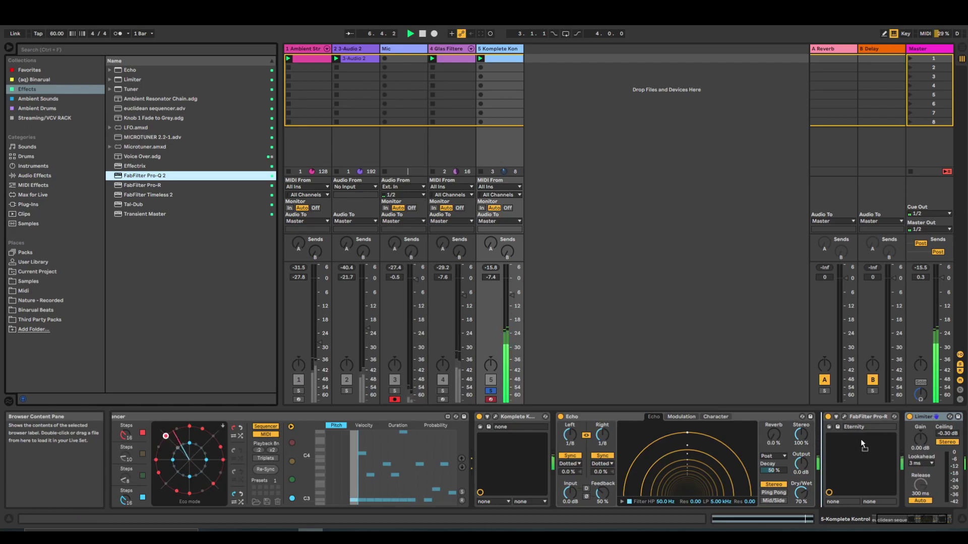
left_click_drag(891, 440, 892, 440)
left_click_drag(437, 213, 444, 244)
scroll(436, 234, "up", 3)
Add a second bell cut in Pro-Q 2 at about 688 Hz, -4.58 dB, narrowed to a Q of about 4.
left_click(470, 219)
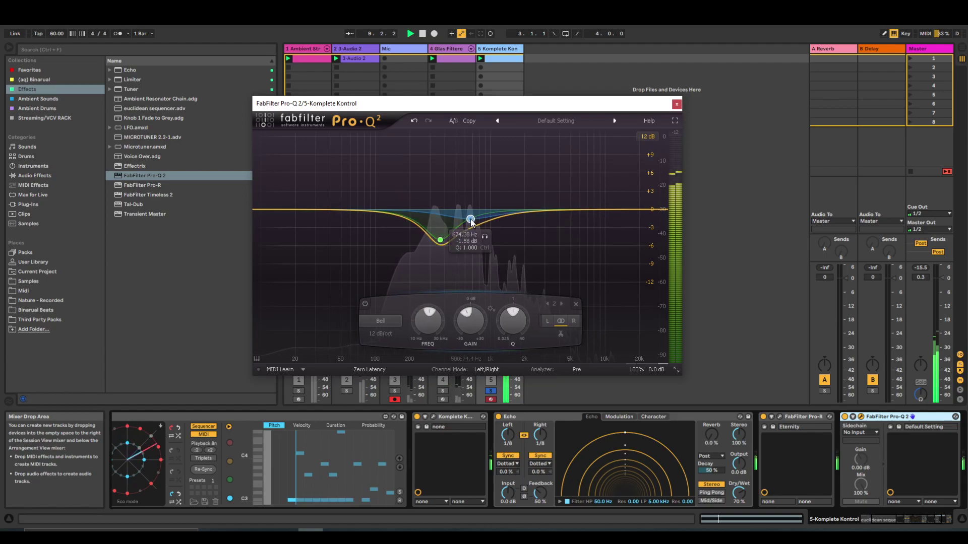
scroll(471, 222, "up", 10)
mouse_move(470, 221)
left_mouse_down()
mouse_move(471, 243)
mouse_move(460, 238)
mouse_move(472, 237)
left_mouse_up()
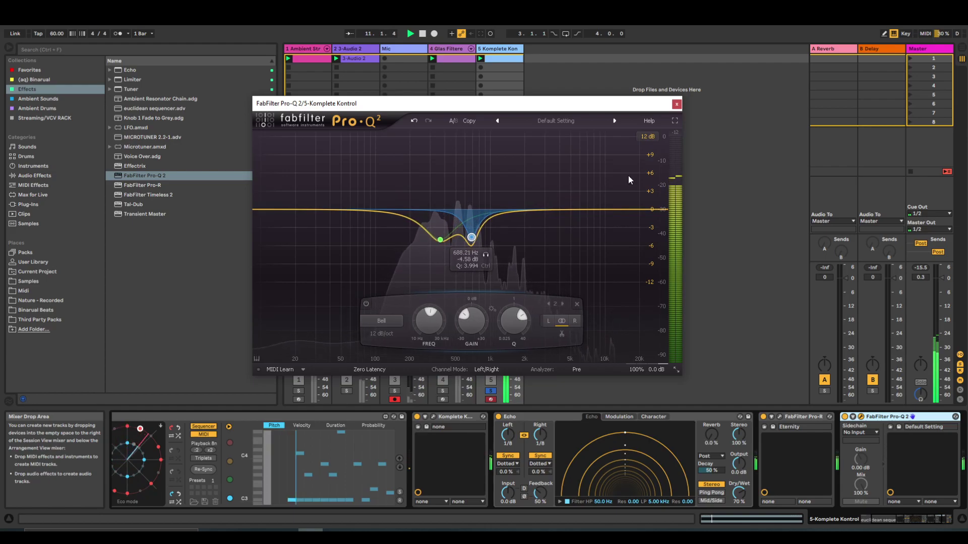
left_click(676, 104)
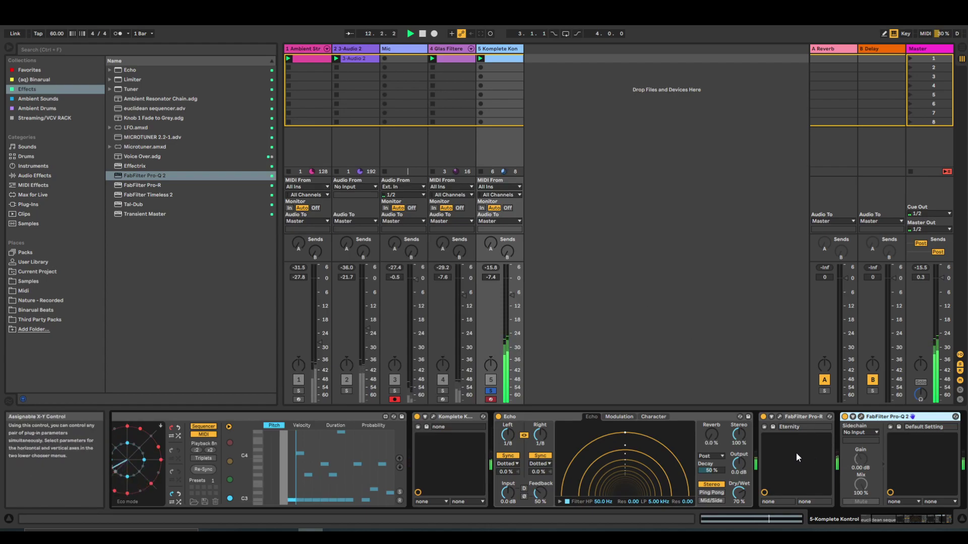
Review Pro-R's curves, and reopen Pro-Q 2 to add a Low Cut band at about 250 Hz.
left_click(781, 419)
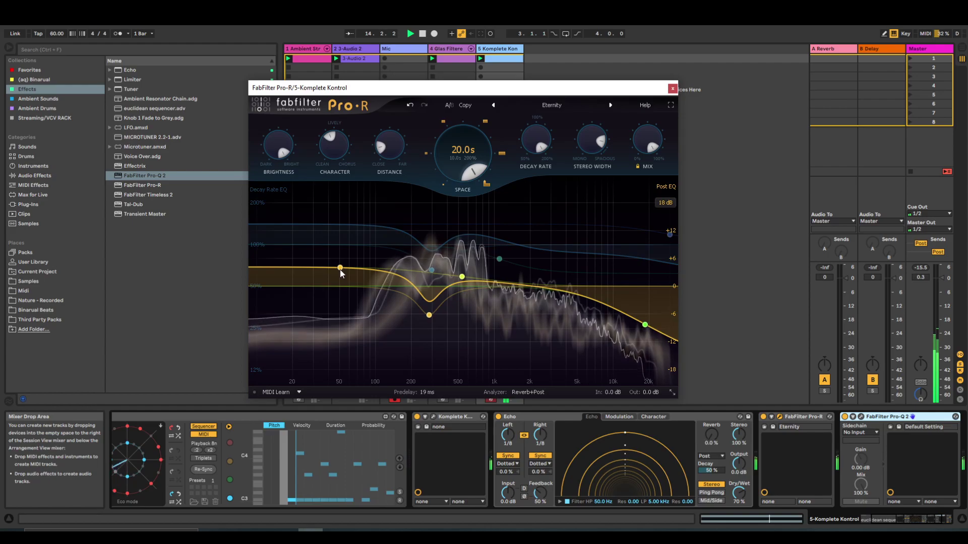
left_click(672, 88)
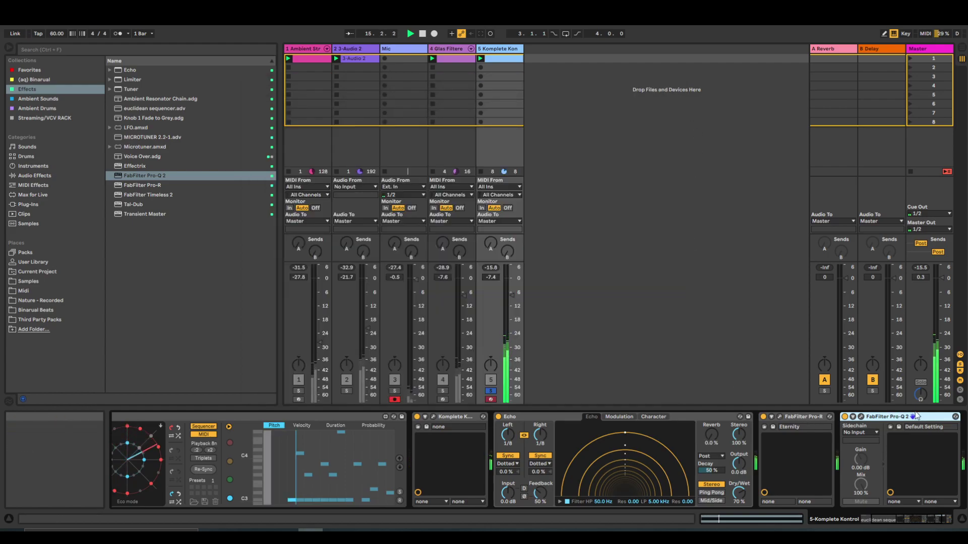
left_click(861, 417)
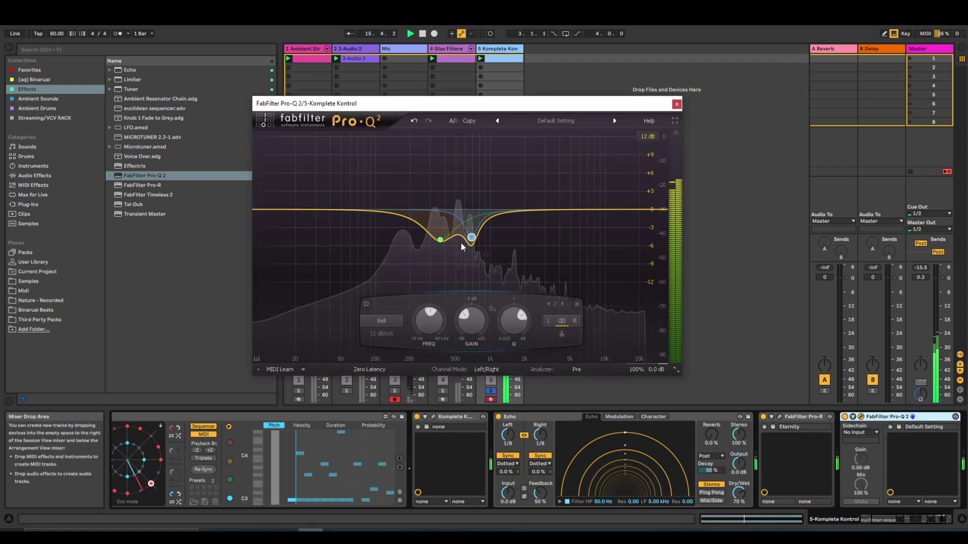
left_click(377, 212)
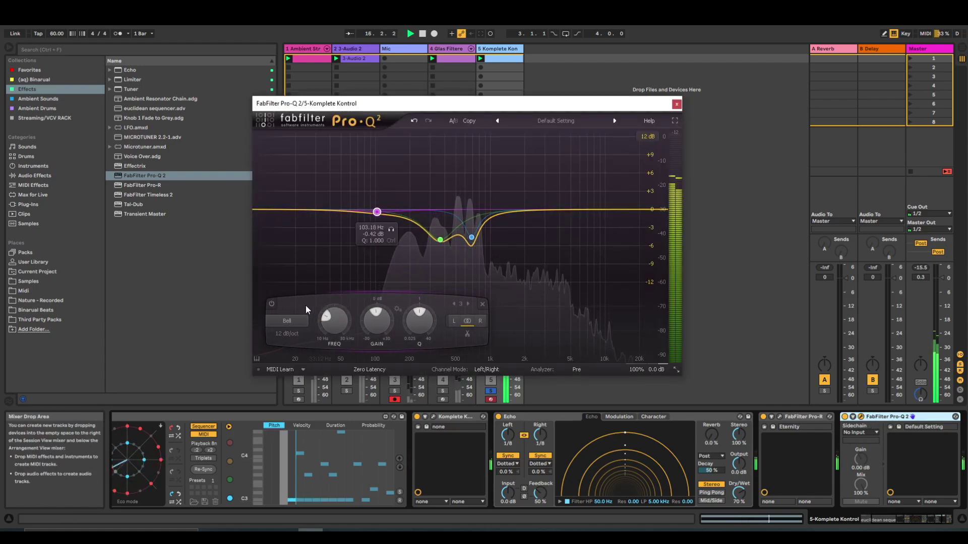
left_click(286, 322)
left_click(294, 357)
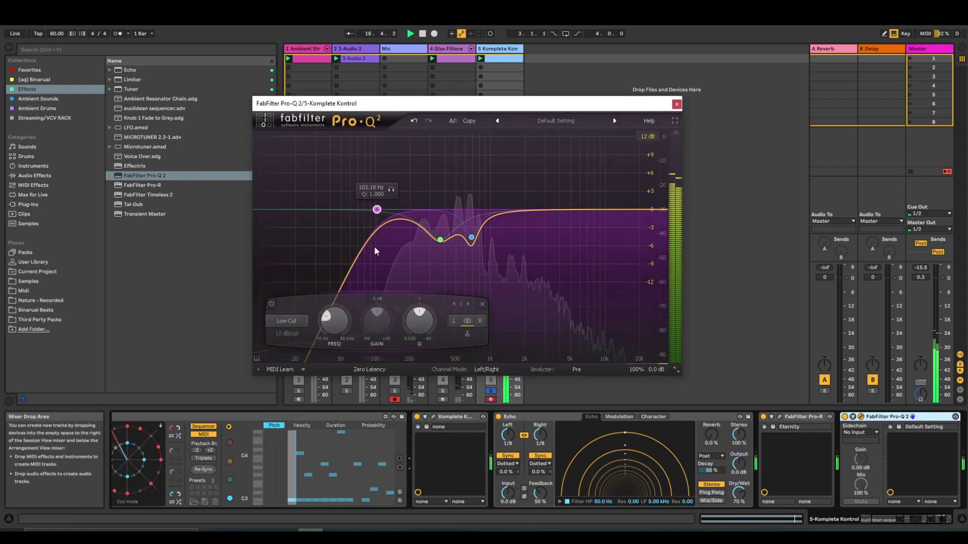
left_click_drag(377, 209, 421, 198)
Add a High Cut band in Pro-Q 2 at about 5976 Hz with a Q of about 0.73.
left_click(566, 213)
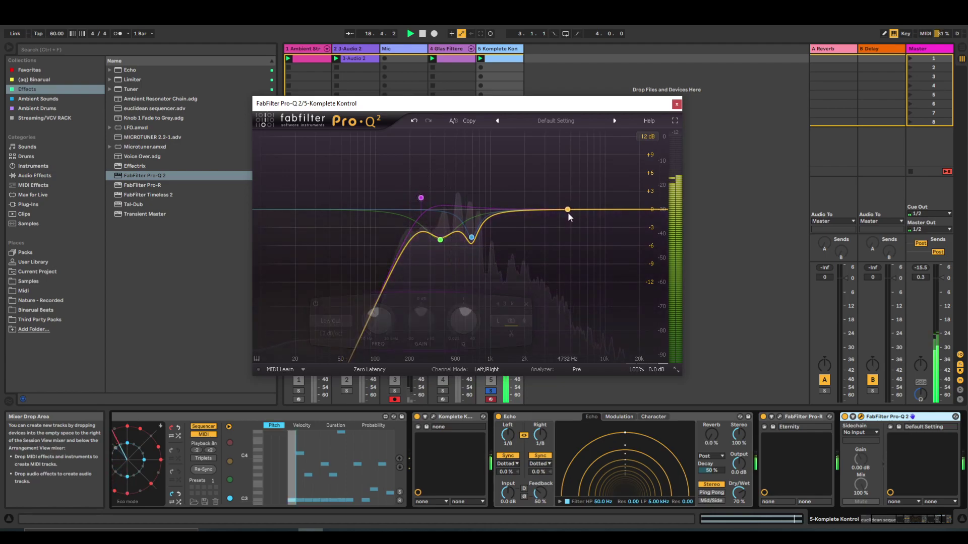
left_click(572, 209)
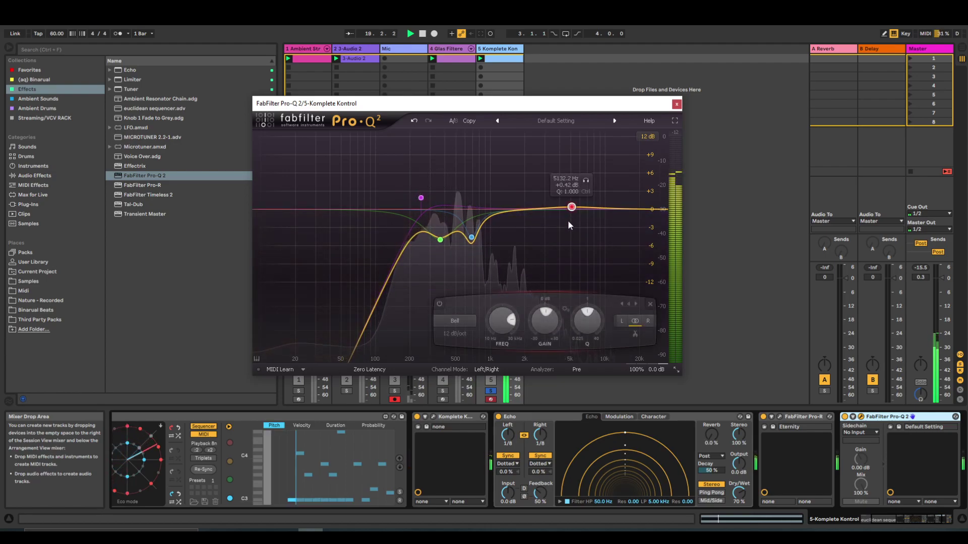
left_click(460, 321)
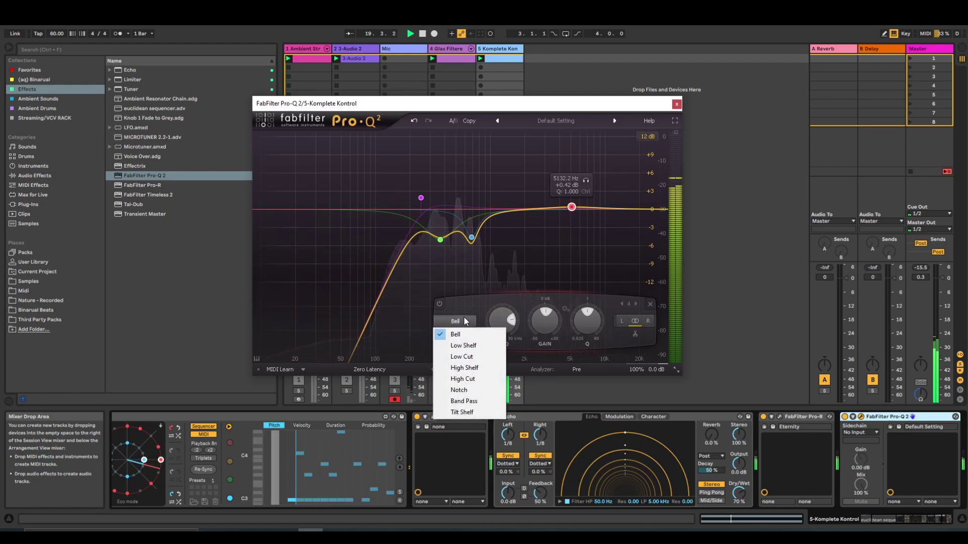
left_click(463, 379)
left_click_drag(572, 209, 581, 227)
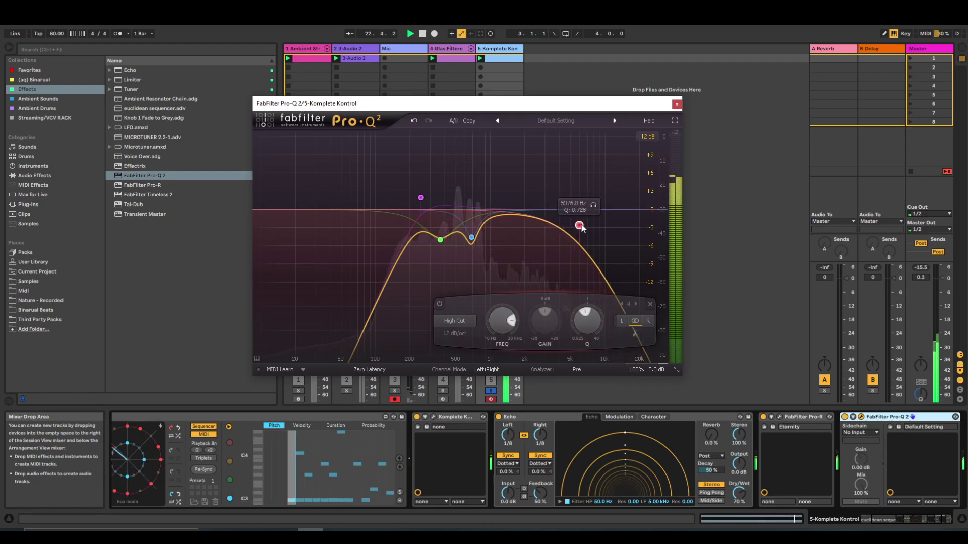
Add a narrow bell cut in Pro-Q 2 at about 887 Hz, -7.42 dB, with a Q of about 10.6.
left_click_drag(503, 216, 485, 259)
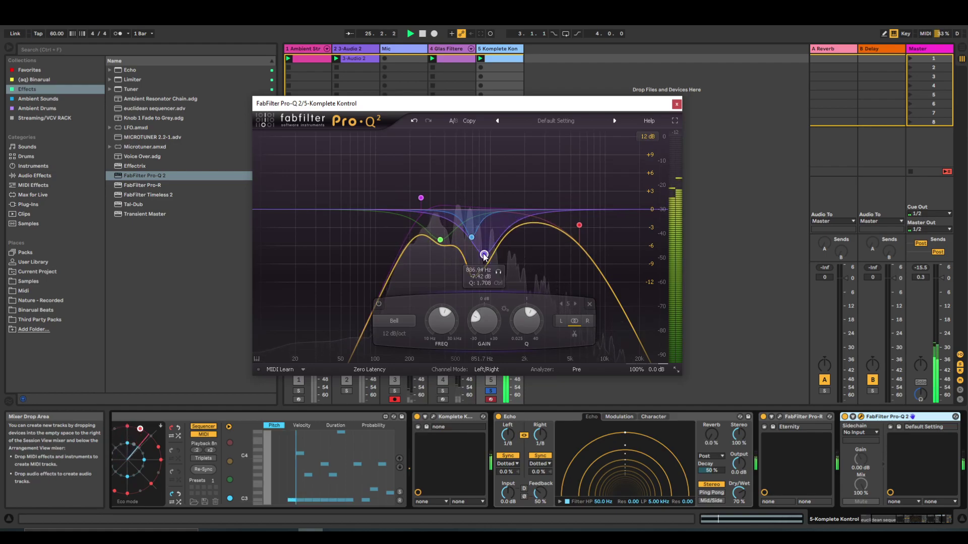
scroll(484, 254, "up", 5)
scroll(484, 254, "up", 1)
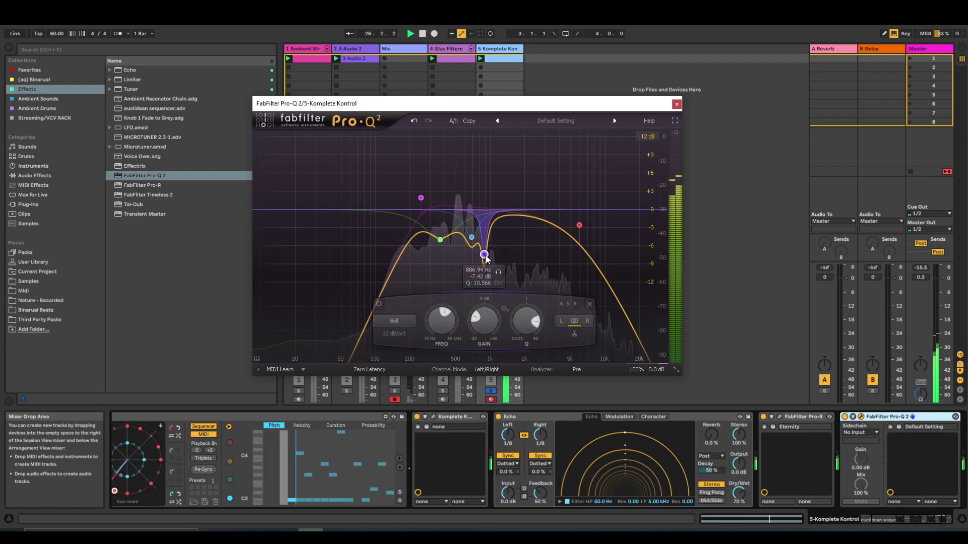
left_click(677, 105)
Unsolo the Komplete Kontrol track, return to the start of its device chain, and stop playback.
left_click(491, 391)
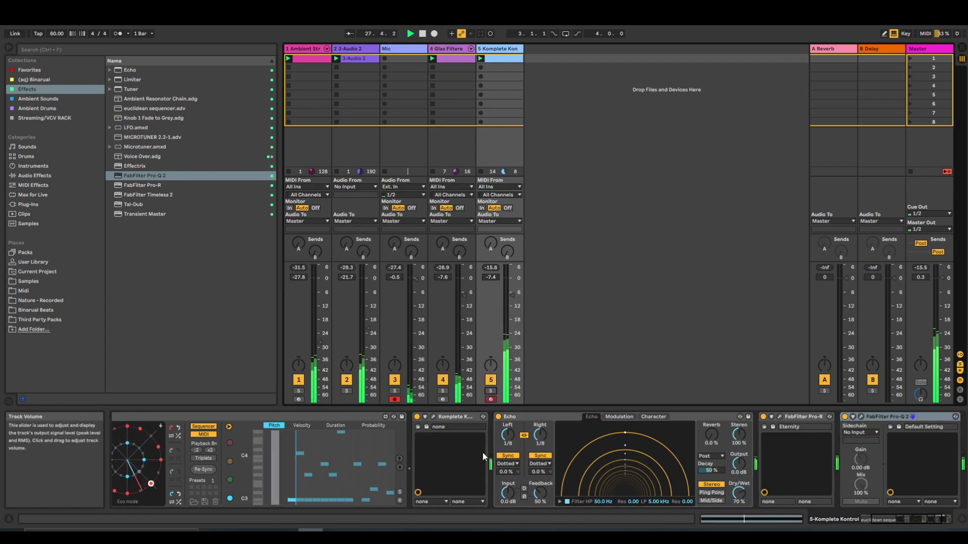
left_click(883, 519)
left_click(423, 35)
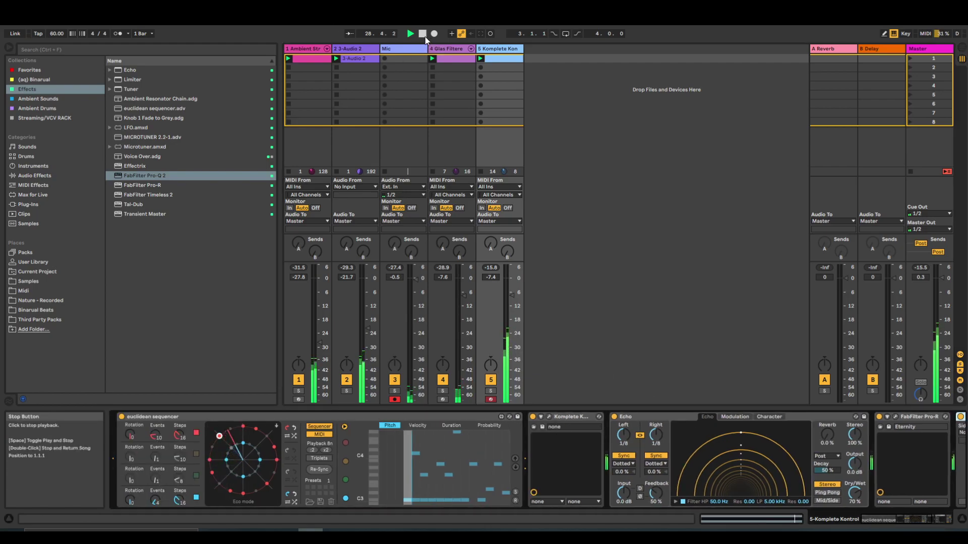
Lower the Komplete Kontrol track's volume to -20.0 dB and start playback.
left_click_drag(511, 297, 511, 324)
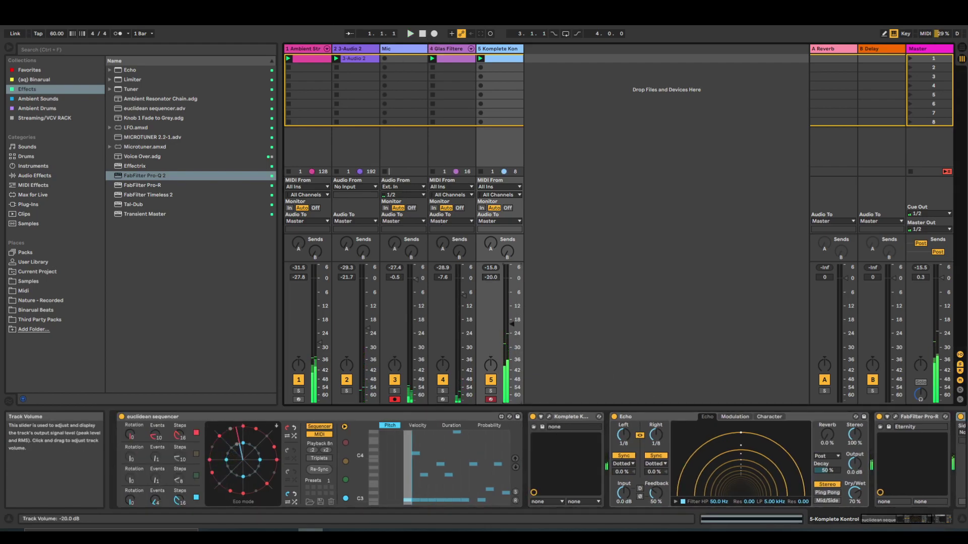
left_click(410, 33)
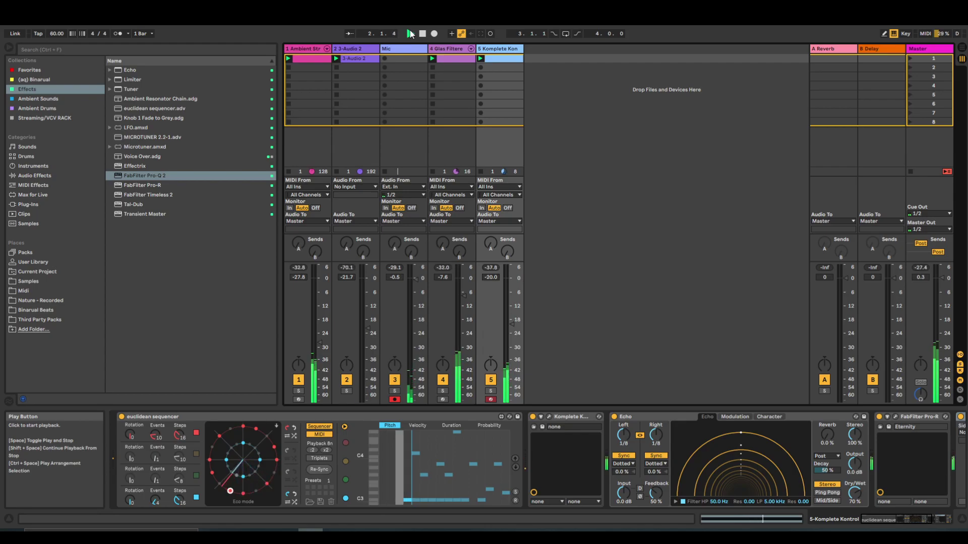
Disarm the Mic track and move it ahead of all the other tracks.
left_click(395, 400)
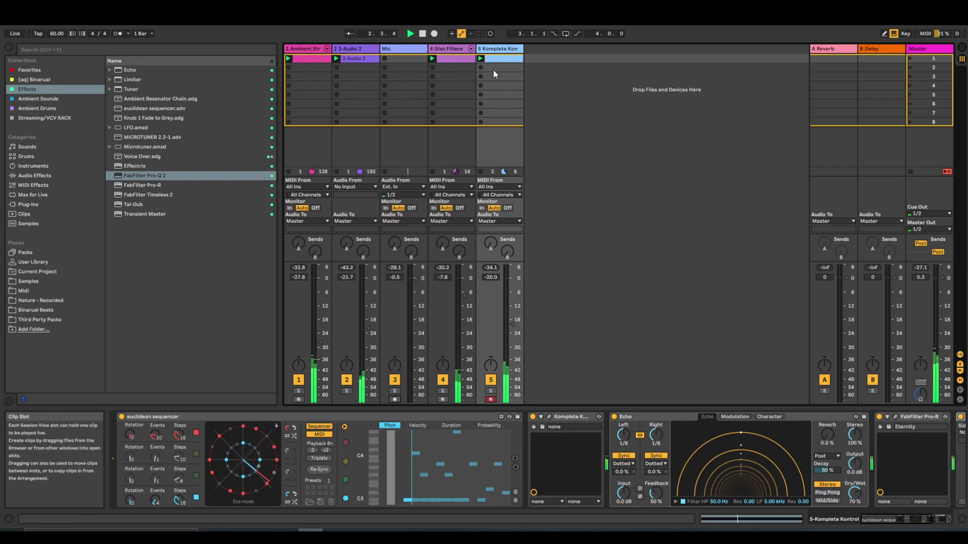
left_click_drag(404, 49, 297, 50)
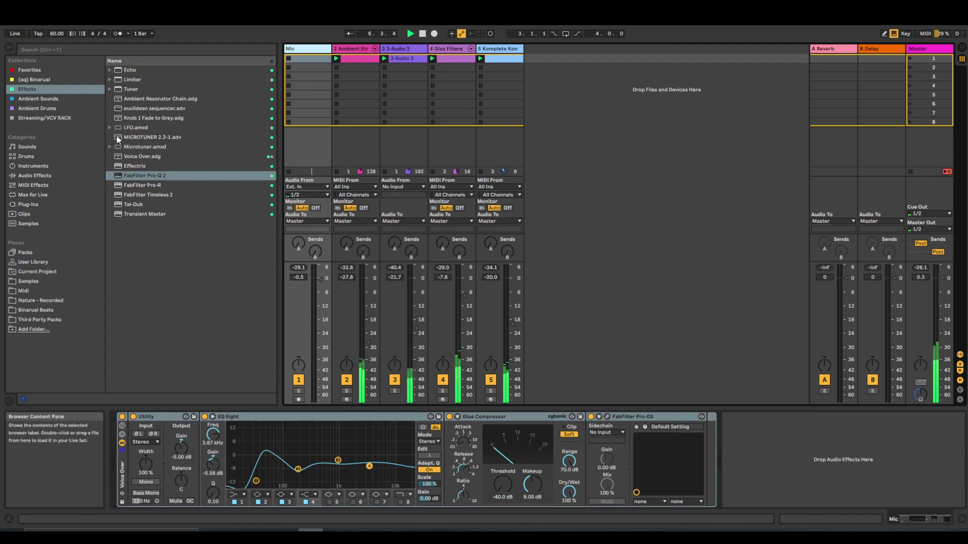
Load Serum_x64 from the Favorites collection onto a new MIDI track.
left_click(30, 71)
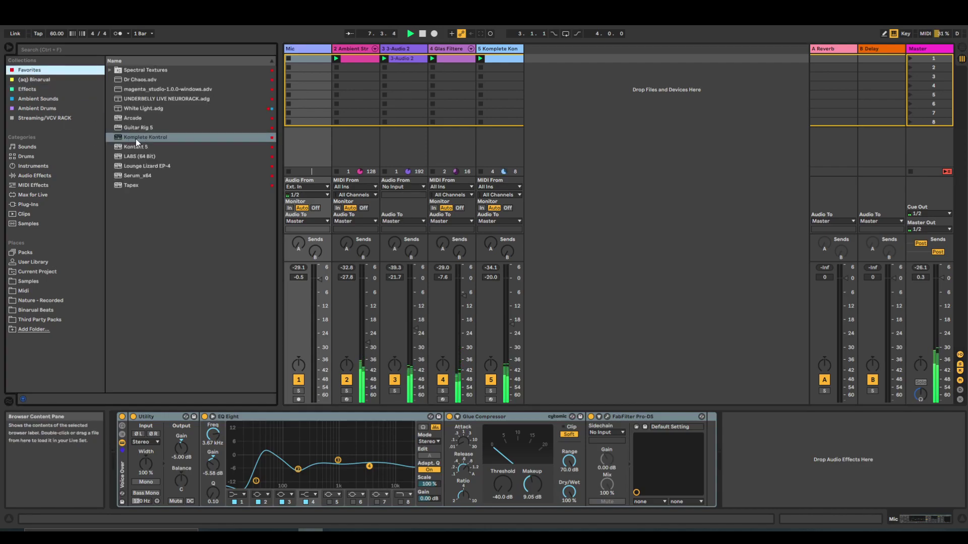
left_click_drag(139, 175, 162, 176)
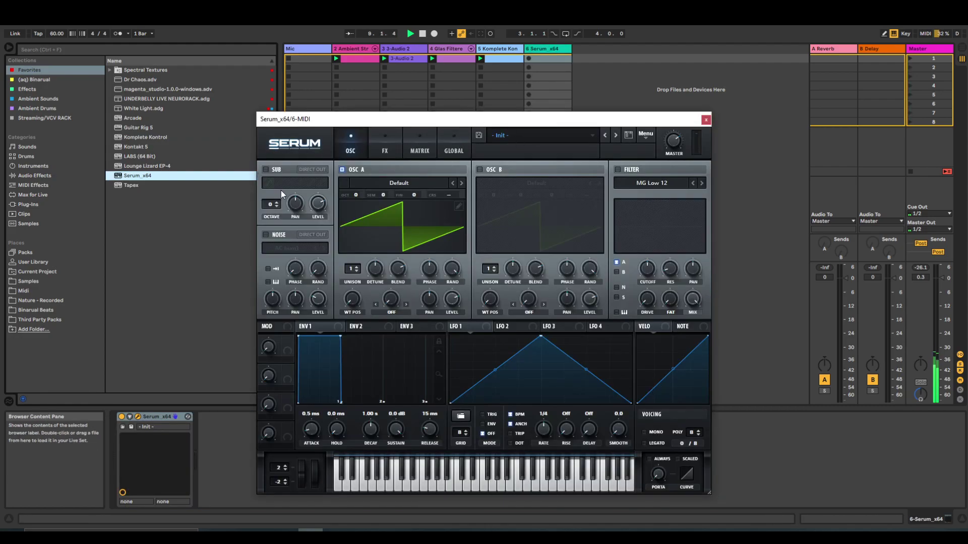
Browse to the C Major triads in the Unison MIDI Chord Pack and place I - C Maj.mid at bar 56 of the Serum track.
left_click(20, 283)
left_click(29, 292)
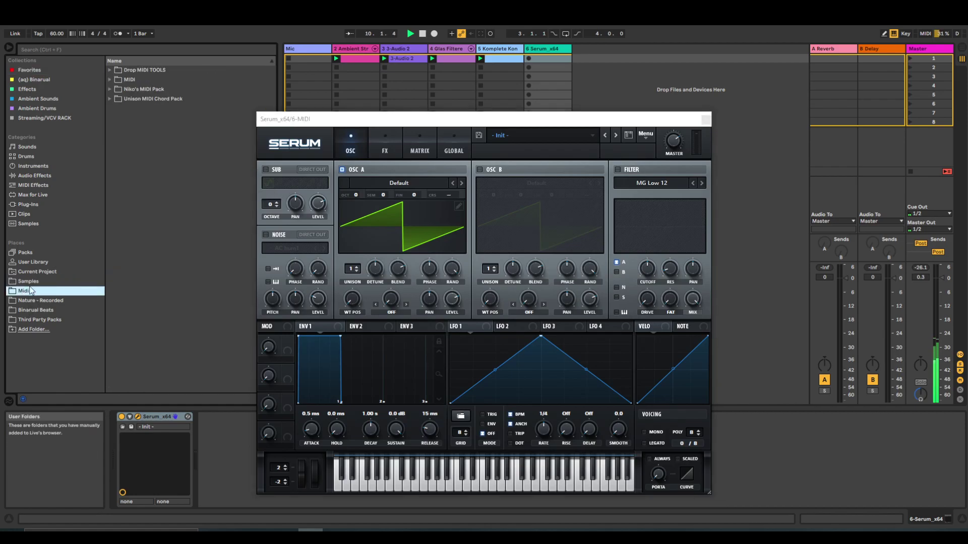
left_click(110, 99)
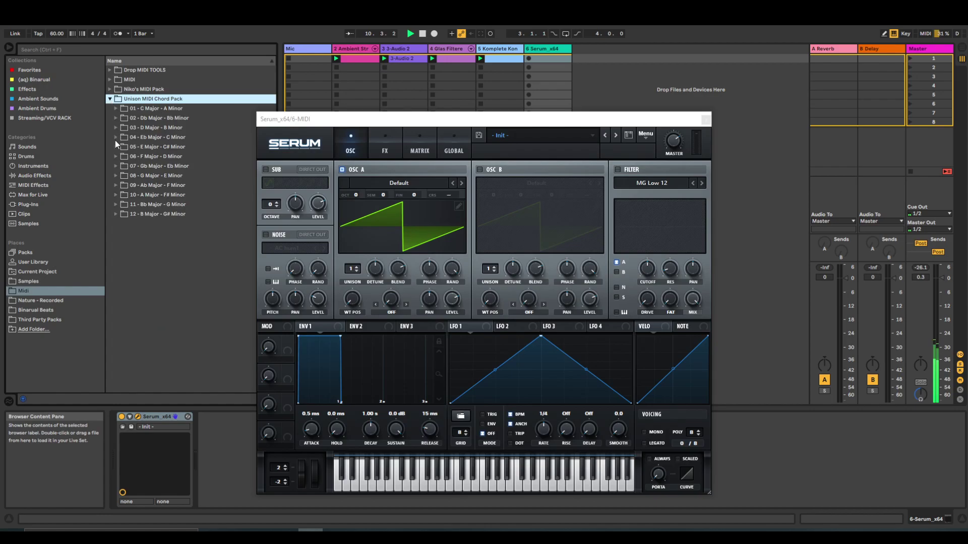
left_click(119, 108)
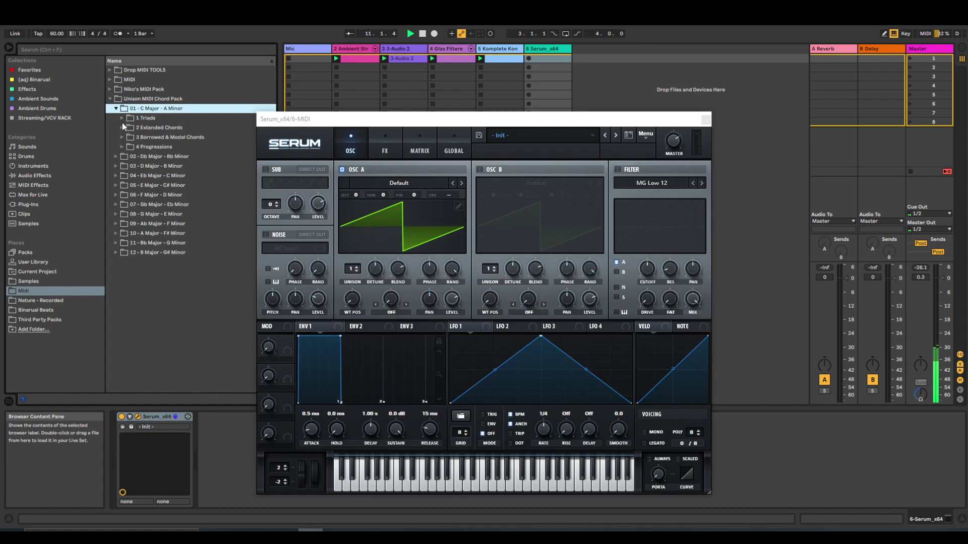
left_click(122, 119)
left_click(126, 128)
left_click_drag(162, 149, 720, 238)
key("Tab")
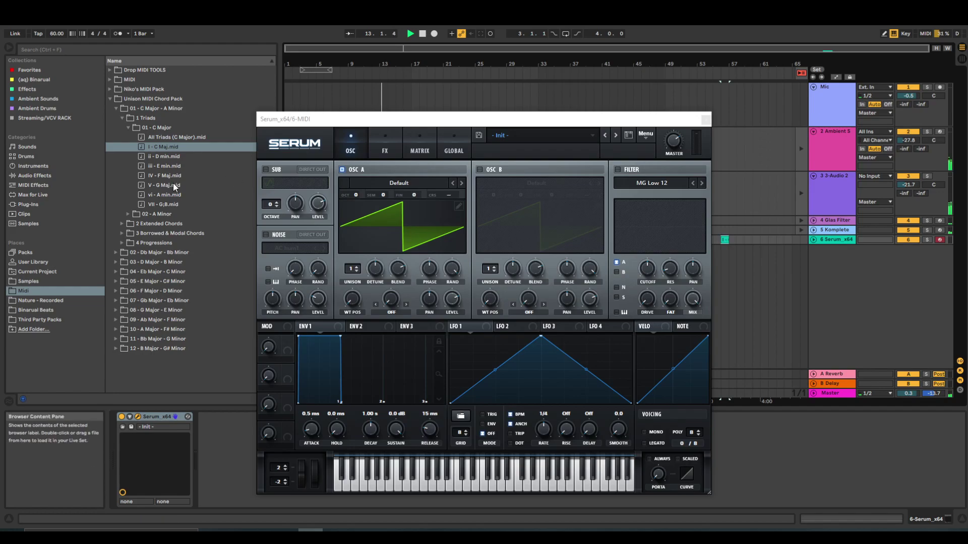
Add V - G Maj.mid at bar 57 and I - C Maj.mid at bar 59 of the Serum track.
left_click_drag(173, 185, 730, 240)
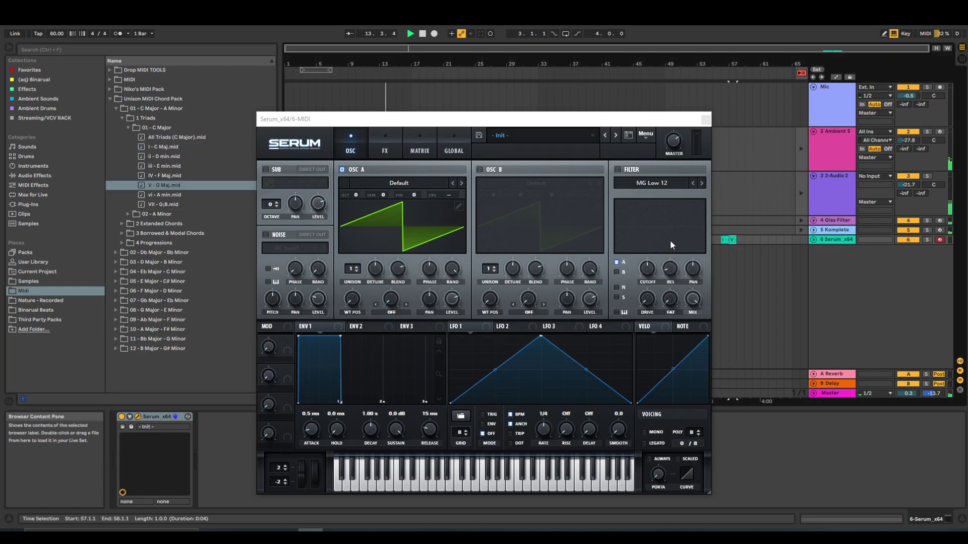
left_click_drag(162, 147, 249, 182)
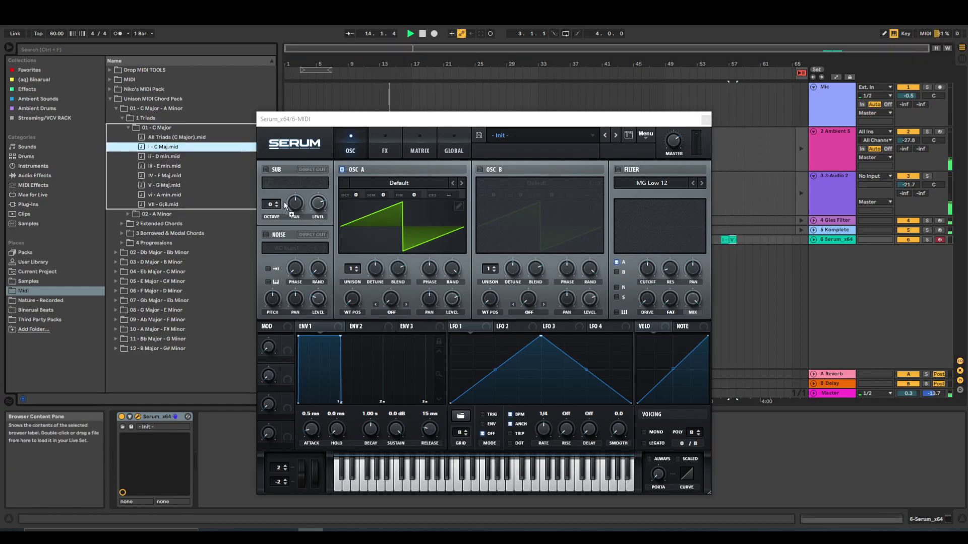
left_click_drag(695, 268, 747, 240)
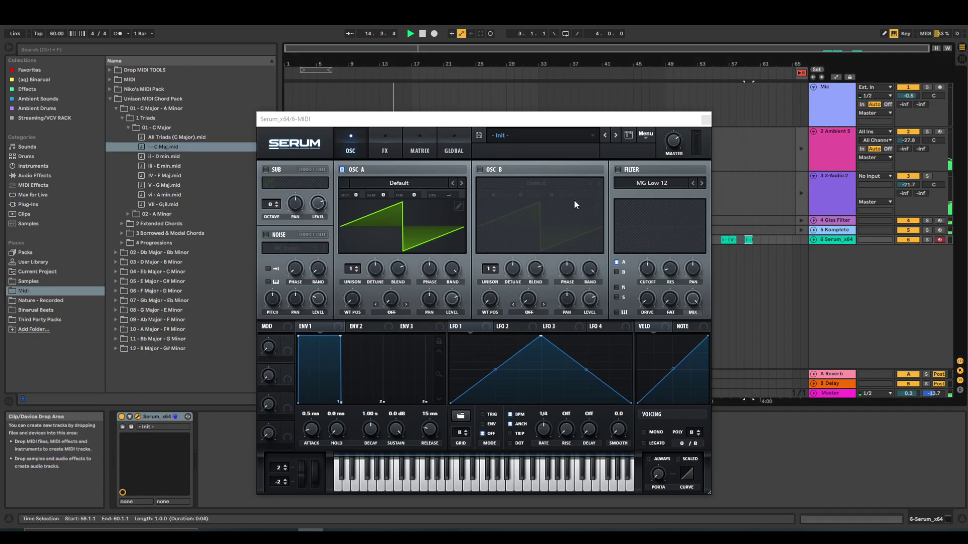
Fill the gap at bar 58 of the Serum track with iii - E min.mid.
left_click_drag(164, 169, 746, 240)
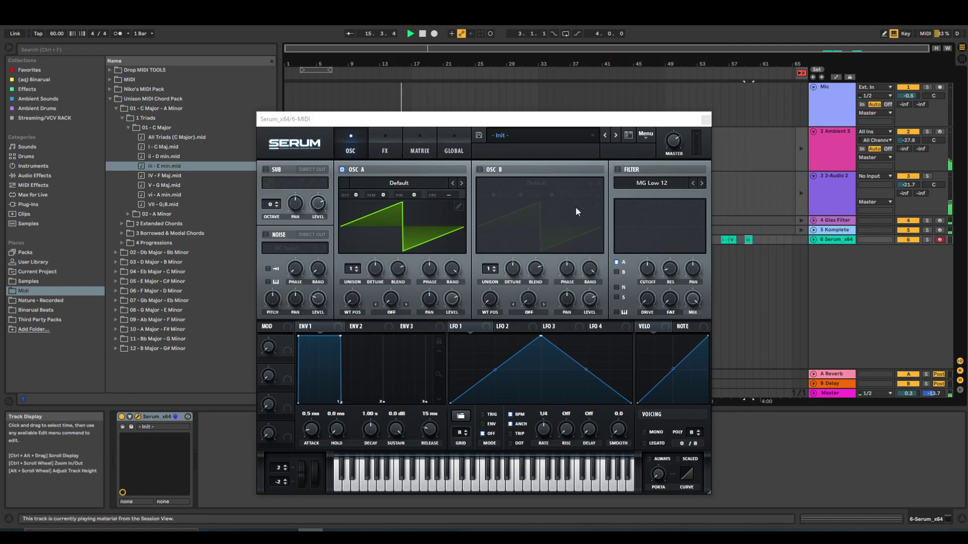
left_click(513, 217)
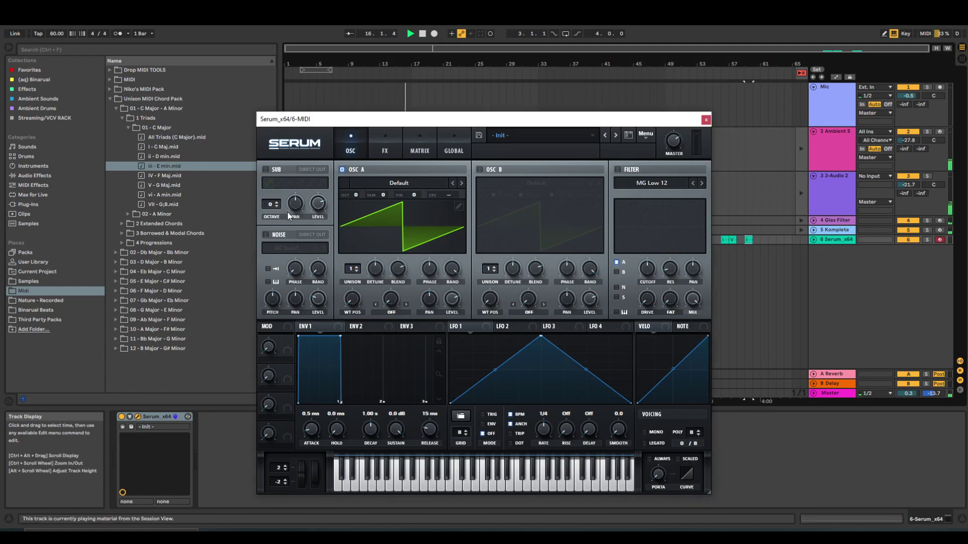
left_click_drag(160, 163, 742, 245)
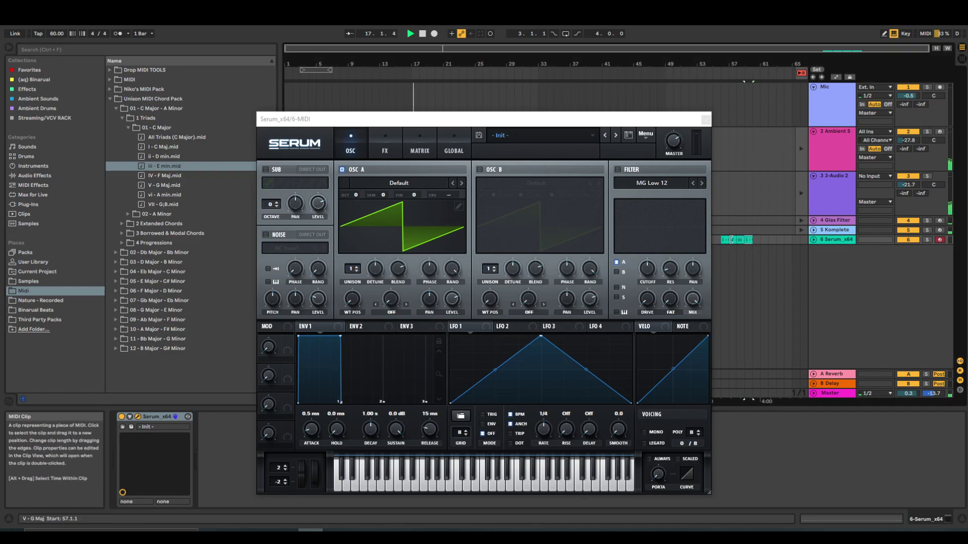
Load the PD Big Minor Seventh Pad [SN] preset from Serum's Pads category and close the plugin window.
left_click_drag(603, 125, 693, 75)
left_click(700, 81)
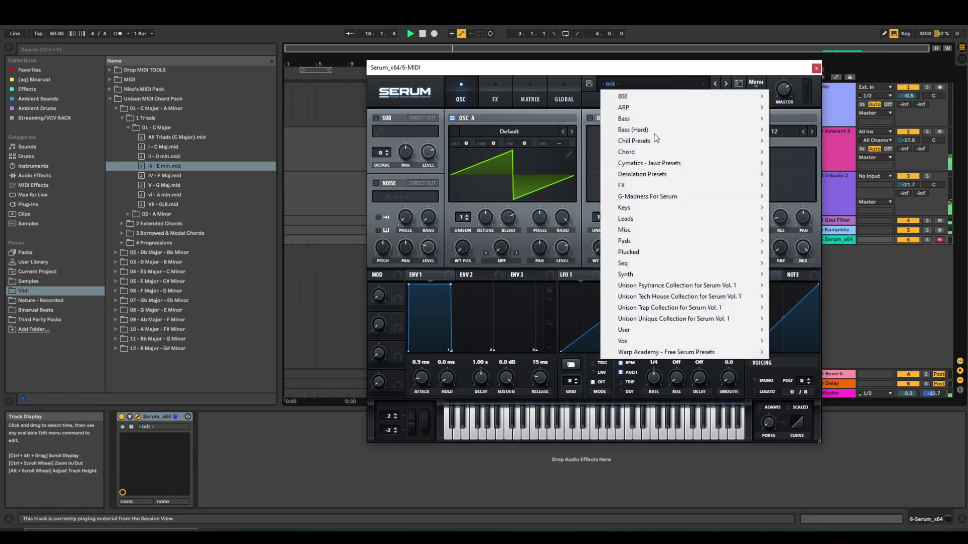
mouse_move(654, 243)
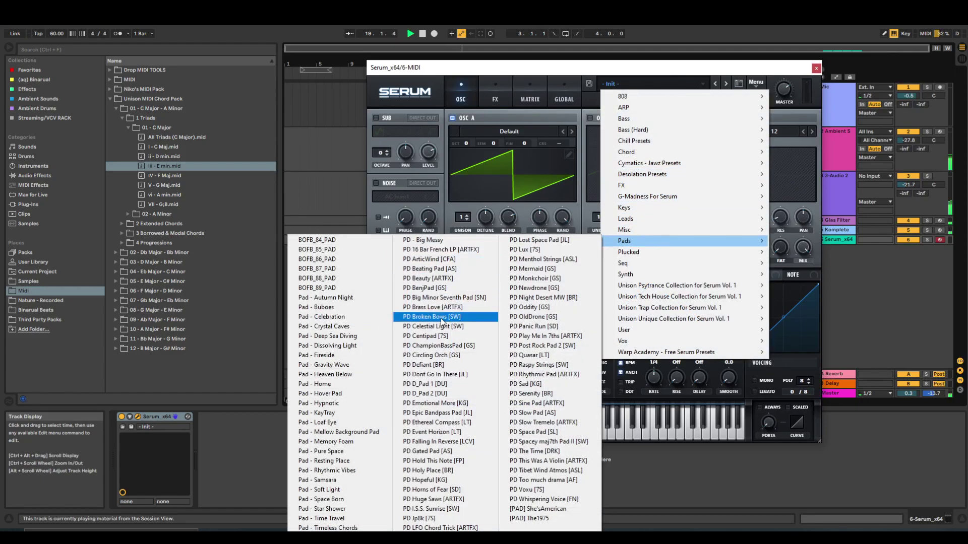
left_click(458, 299)
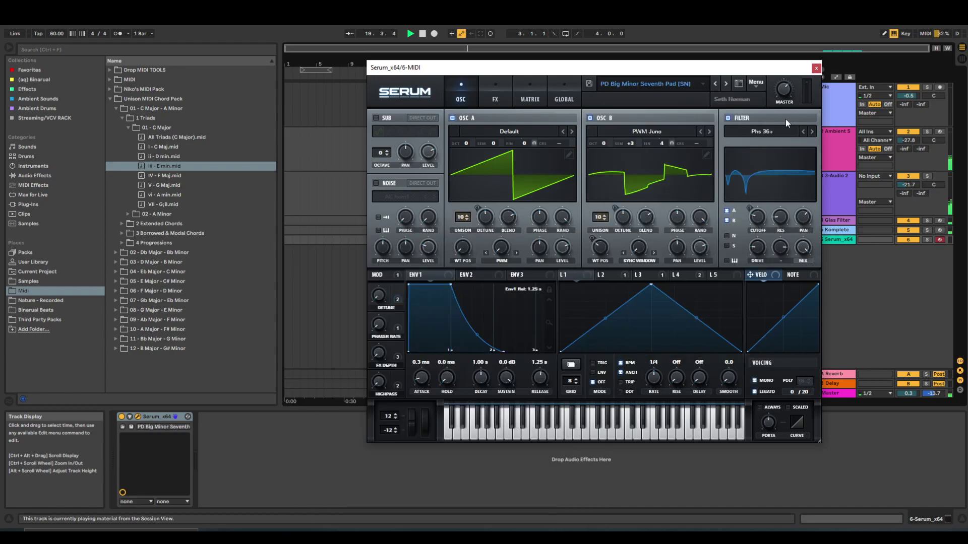
left_click(814, 70)
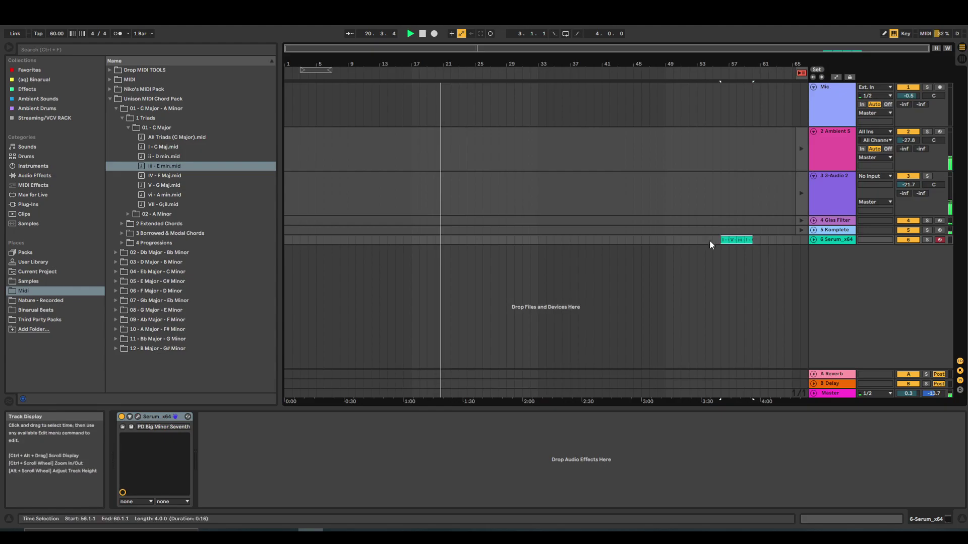
Move the four-bar chord sequence from the arrangement into the Serum track's second Session View slot.
left_click_drag(723, 238, 330, 238)
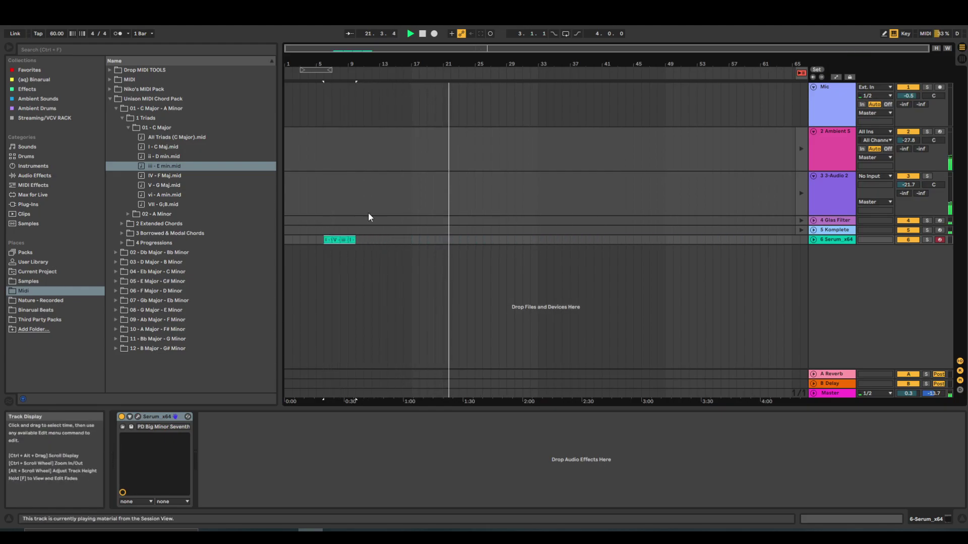
left_click_drag(336, 239, 545, 70)
key("Tab")
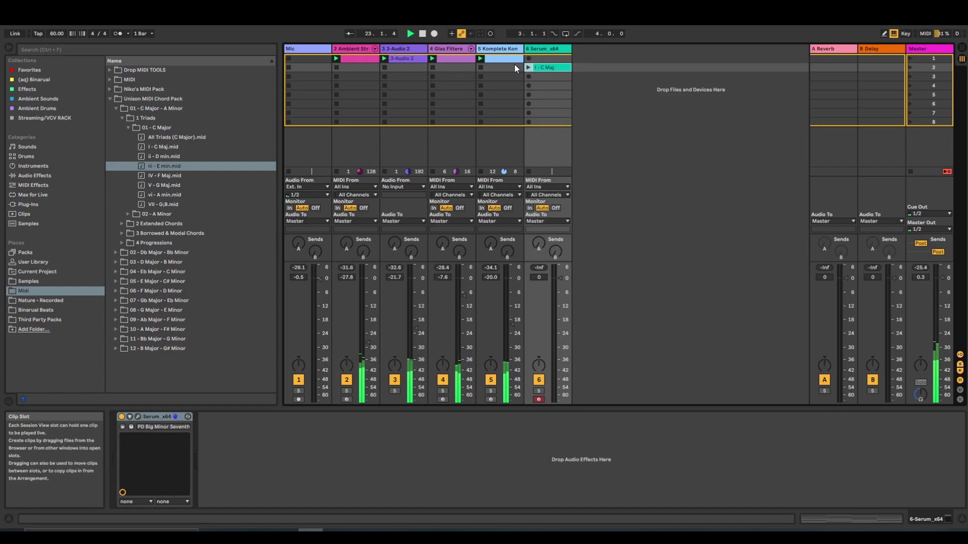
Arm the Mic track for live input and show the Sounds category in the browser.
left_click(298, 399)
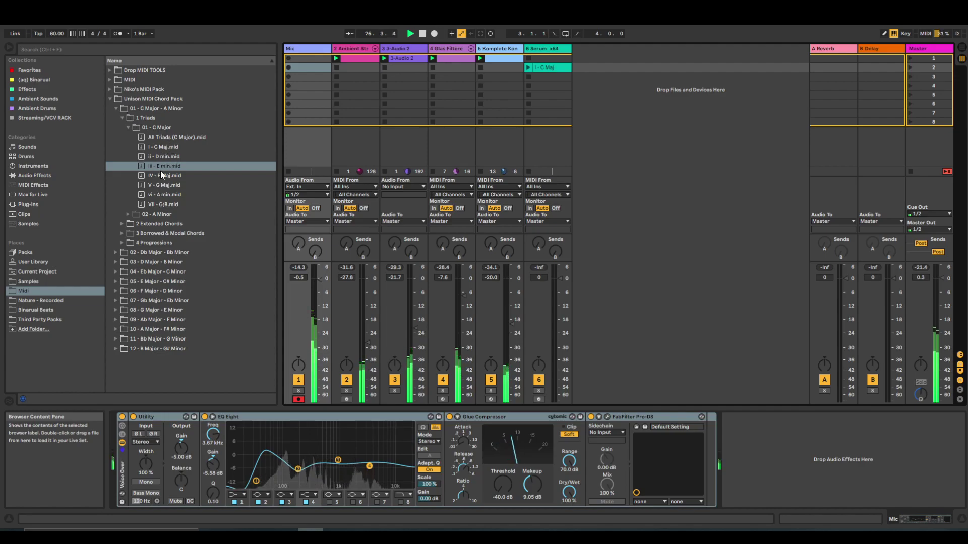
left_click(162, 147)
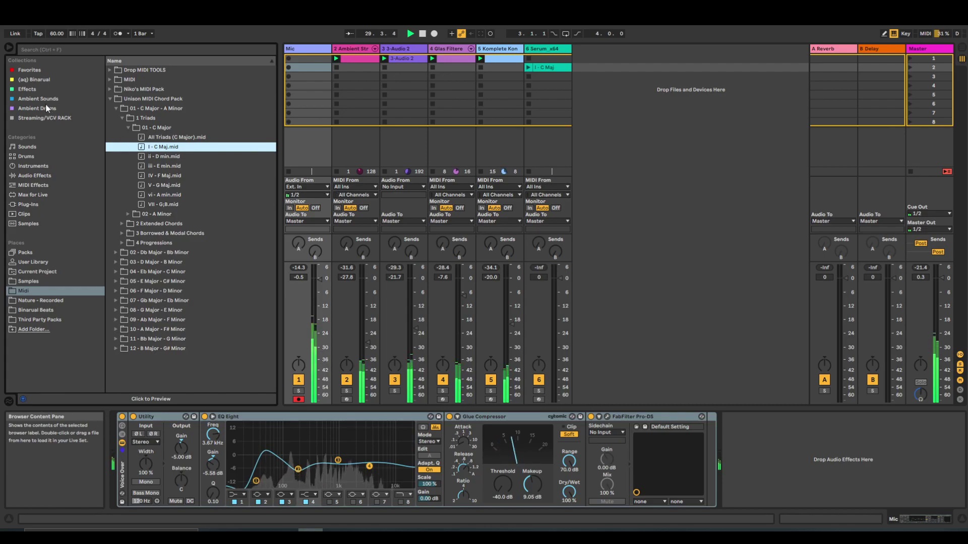
left_click(28, 146)
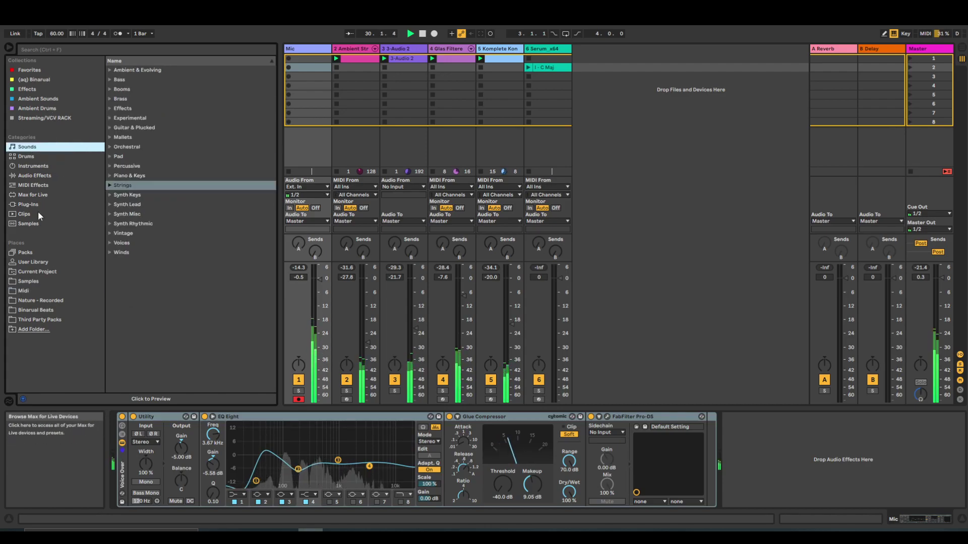
Lower the Serum track's volume to about -26.0 dB and launch its I - C Maj clip.
left_click(549, 68)
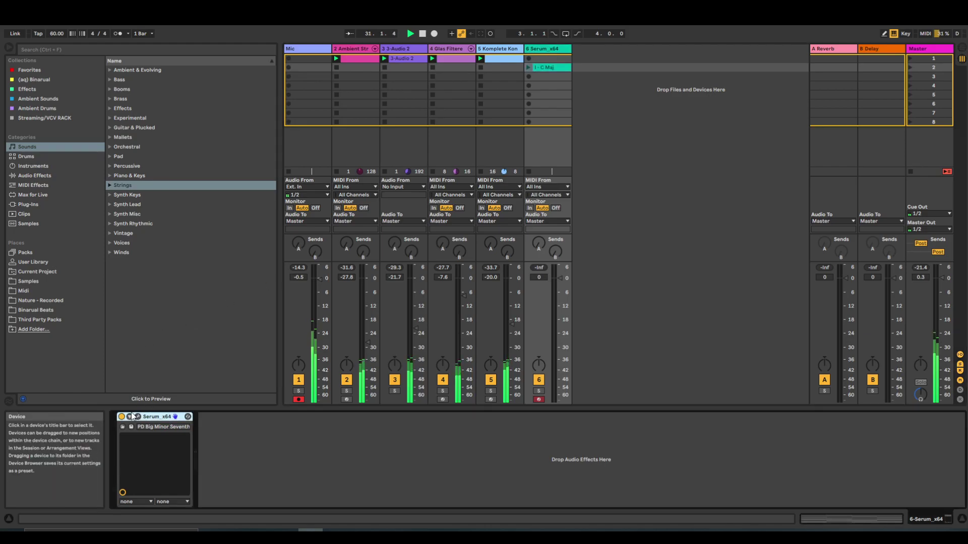
left_click_drag(559, 278, 559, 336)
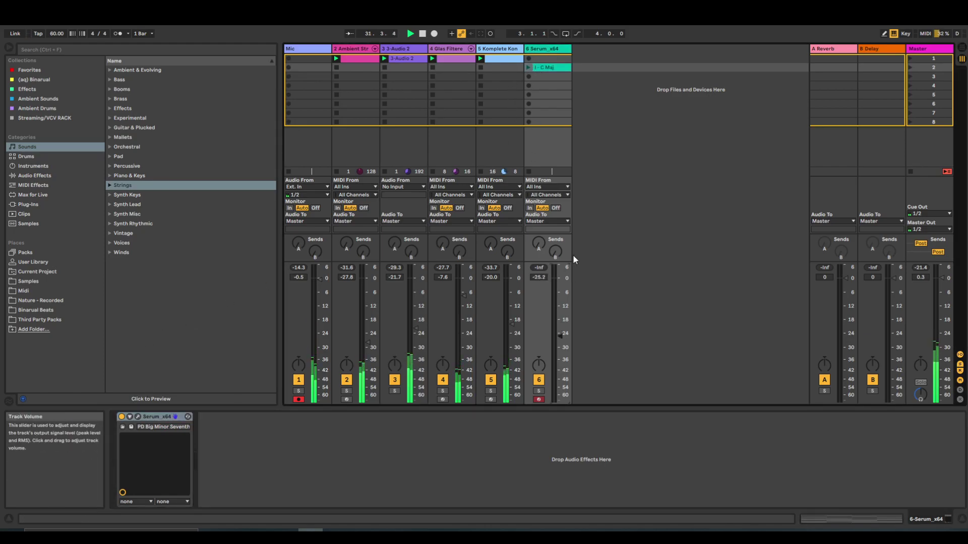
left_click(528, 66)
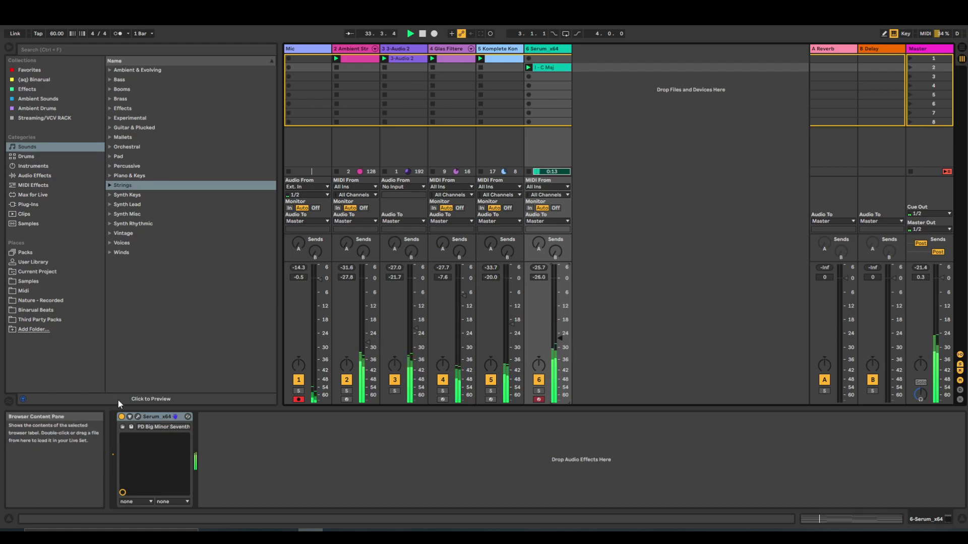
Reopen Serum and bring up its list of Pads presets.
left_click(140, 417)
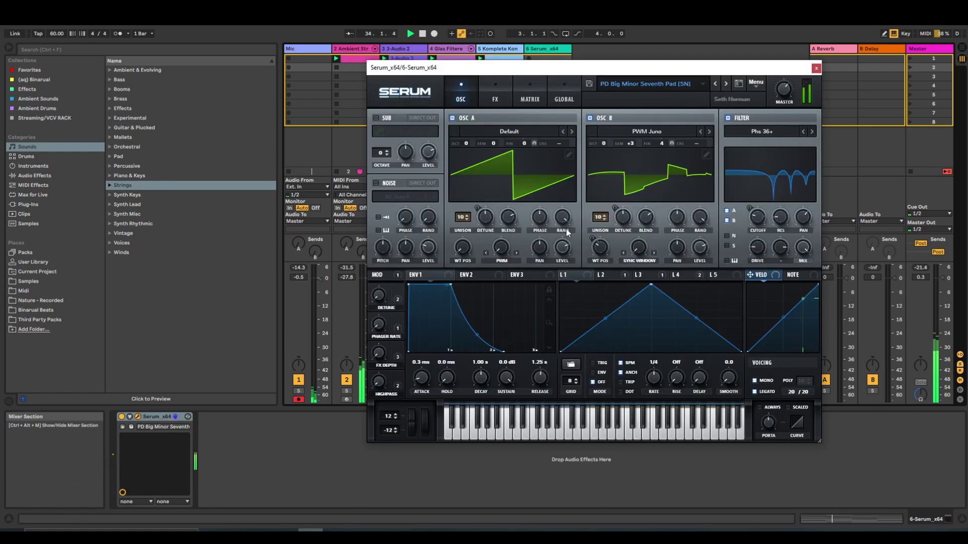
left_click(639, 86)
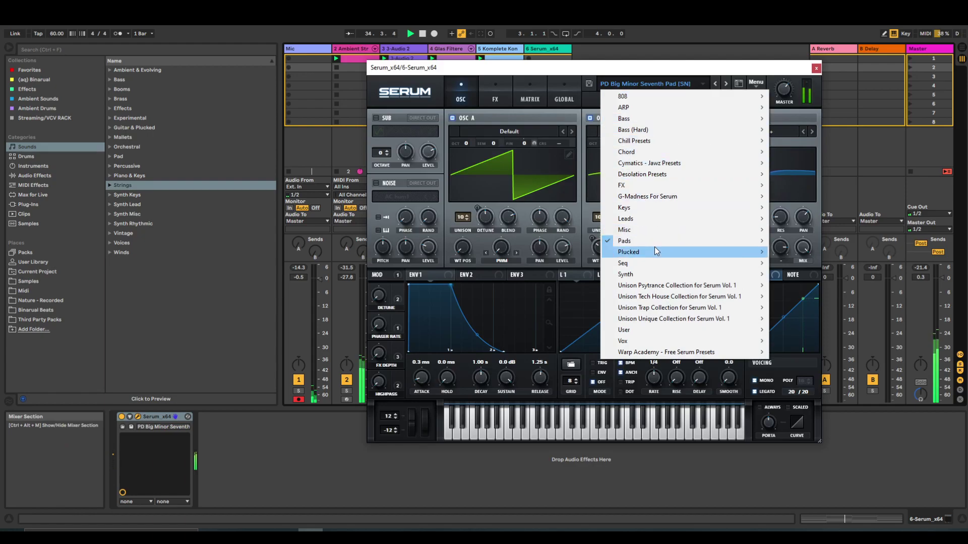
mouse_move(655, 241)
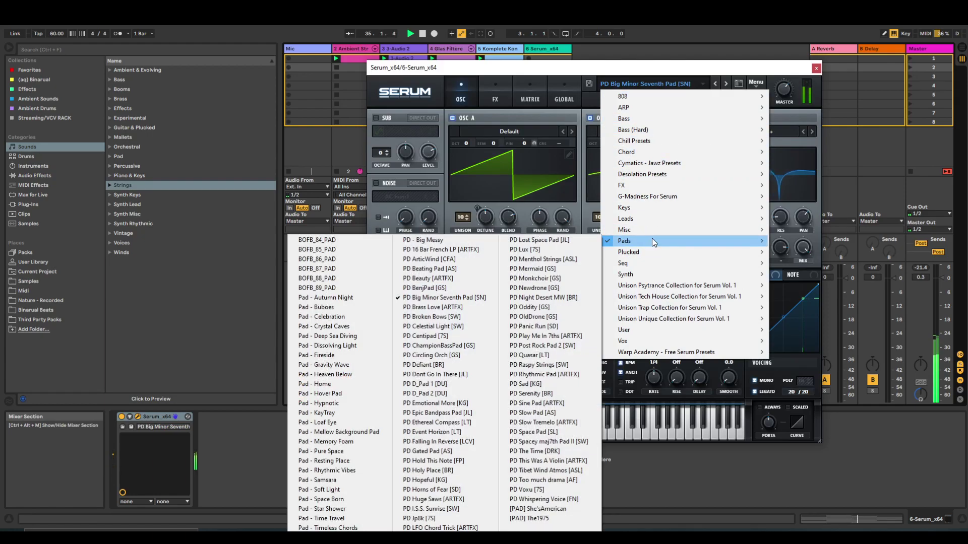
Load the pad preset PD Ethereal Compass [LT] in Serum and close the plug-in window.
left_click(443, 423)
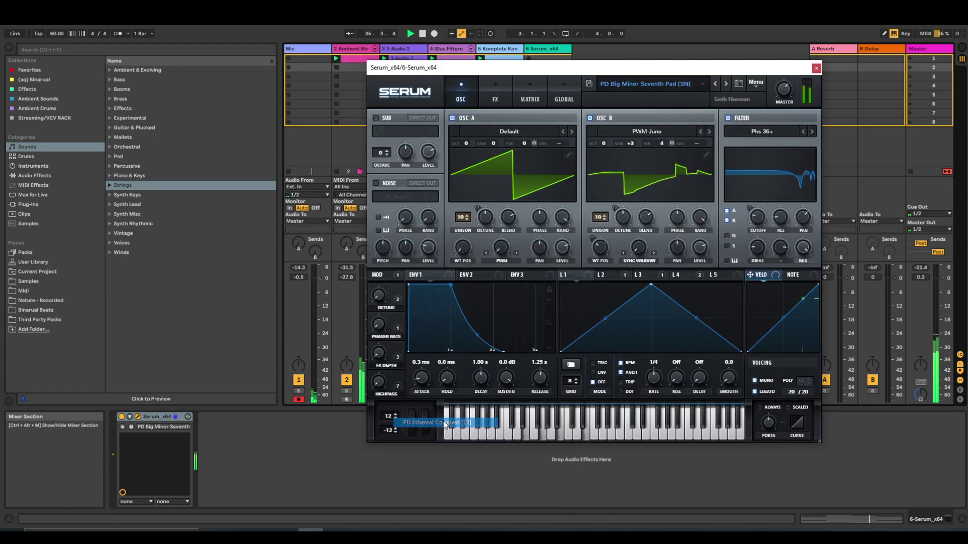
left_click(817, 68)
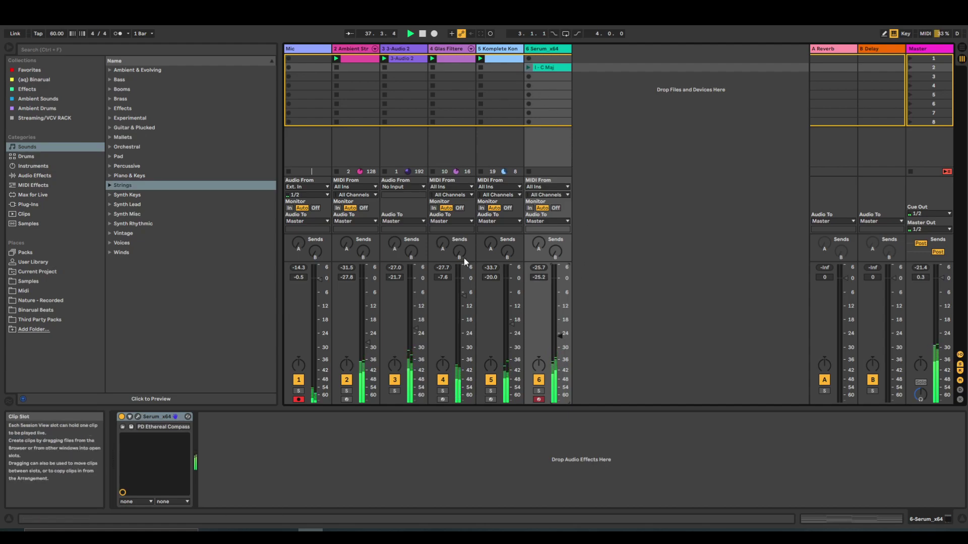
Enable looping for the I - C Maj clip on the Serum track and launch the clip.
double_click(555, 68)
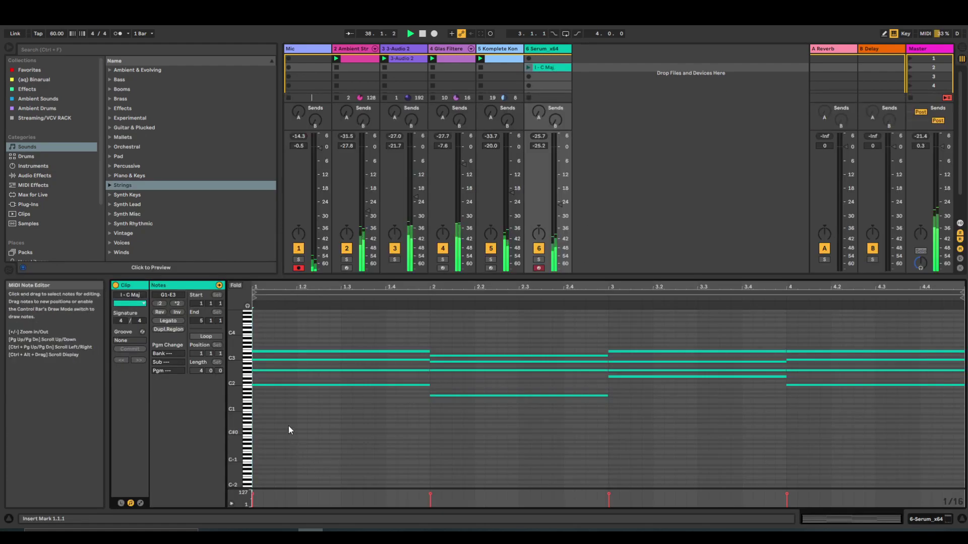
left_click(207, 336)
left_click(529, 66)
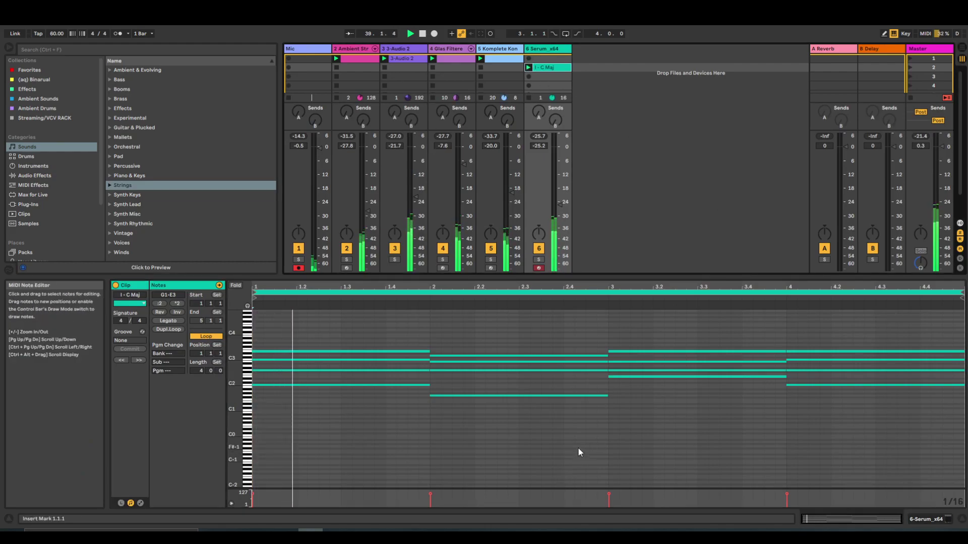
Reopen Serum from the track's device chain and load the pad preset PD Rhythmic Pad [ARTFX].
left_click(919, 519)
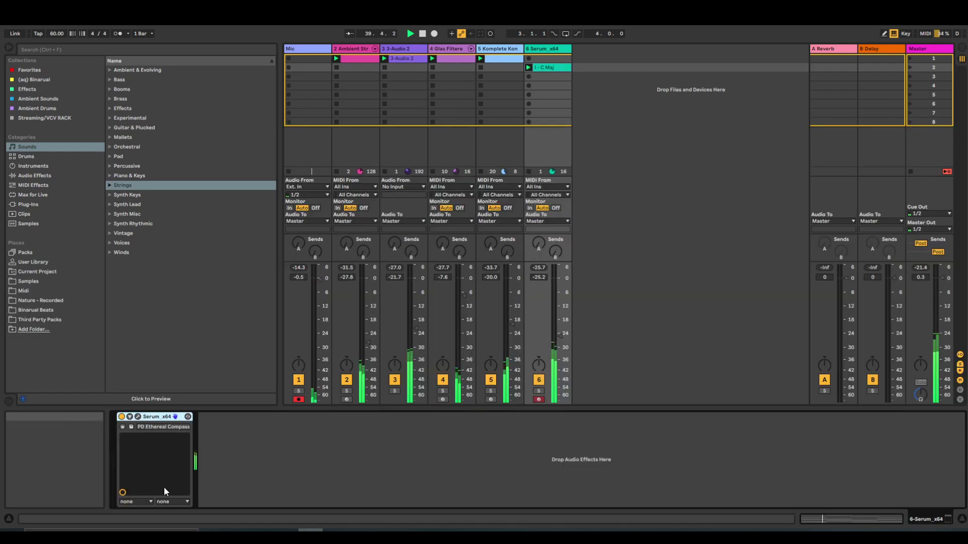
left_click(139, 416)
left_click(642, 81)
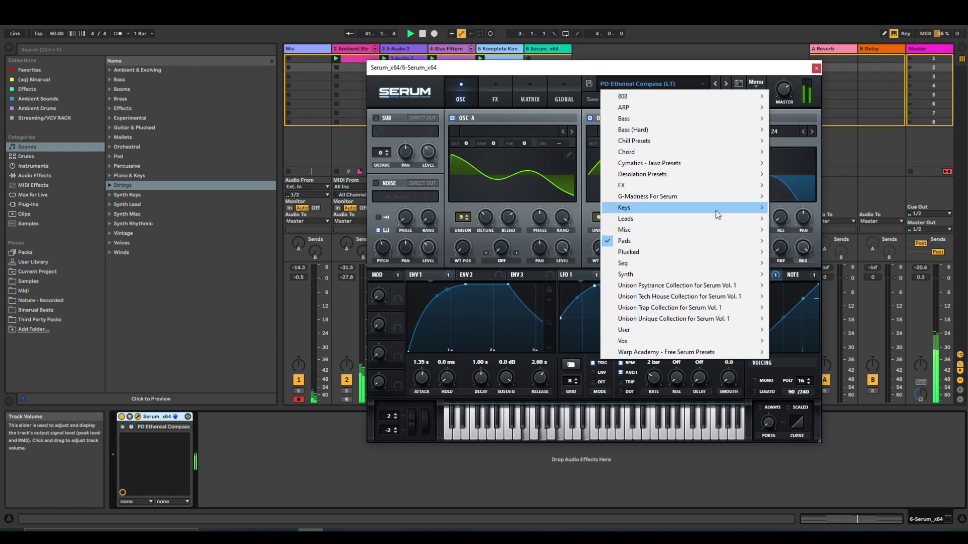
mouse_move(719, 230)
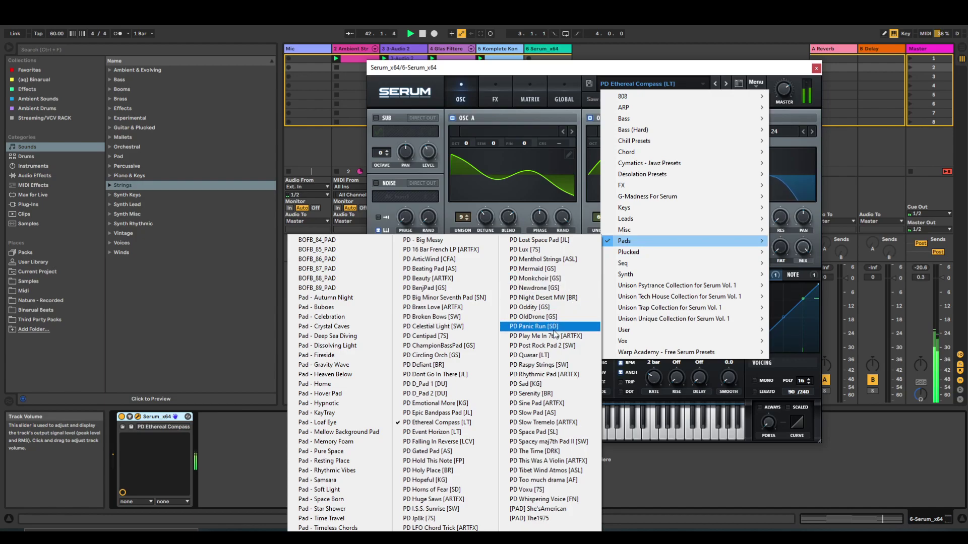
left_click(572, 377)
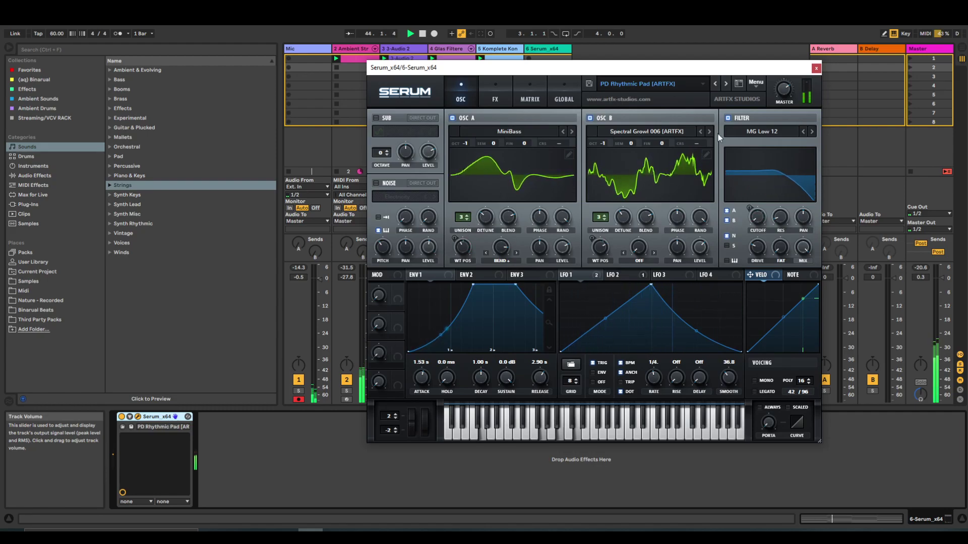
Move the Serum window off the mixer, raise the Serum track's volume to -9.0 dB and solo the track.
left_click_drag(697, 62, 356, 61)
left_click_drag(559, 336, 559, 299)
left_click(539, 391)
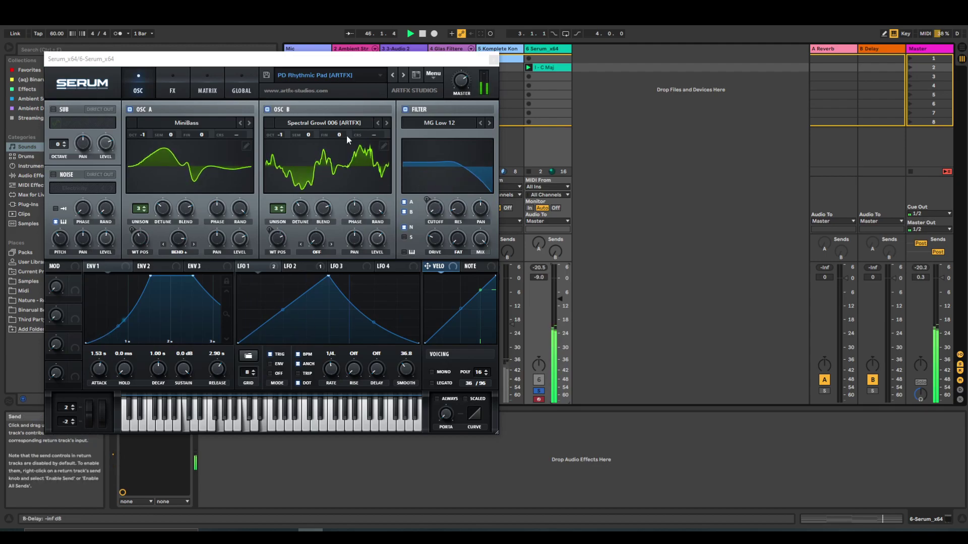
Transpose all notes of the Serum track's I - C Maj clip up one octave.
left_click(550, 69)
key("ctrl+a")
scroll(576, 461, "down", 2)
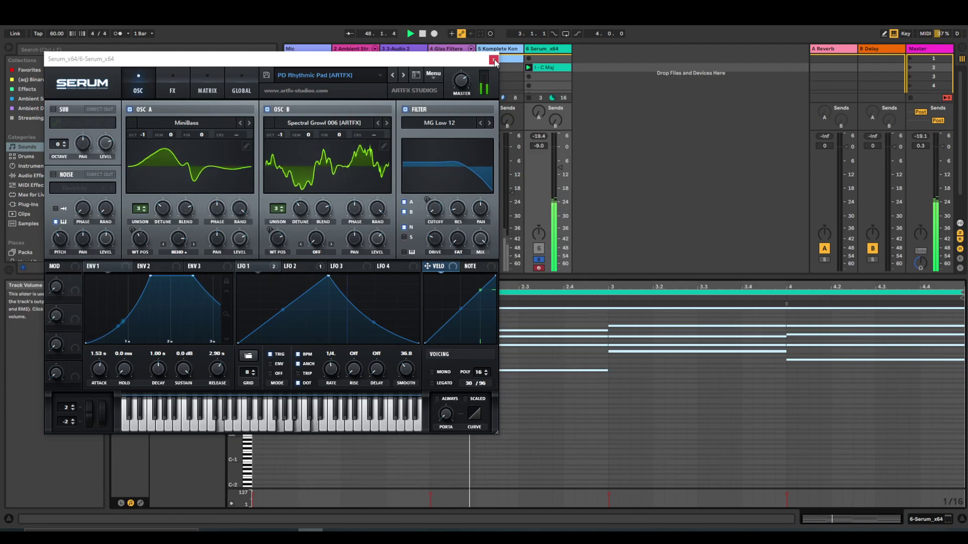
Load the user preset Ambient Pad 02 - SST in Serum and close the plug-in window.
left_click(378, 75)
mouse_move(322, 332)
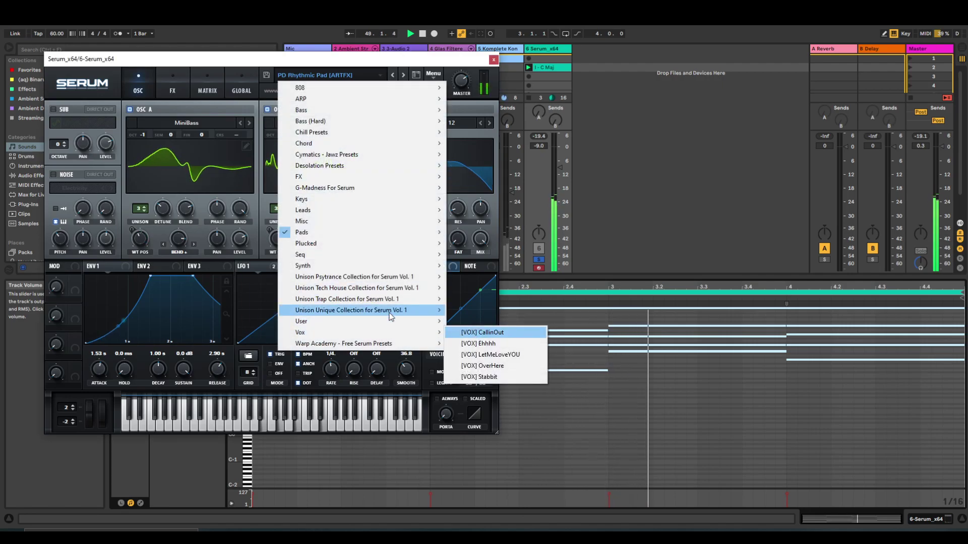
mouse_move(413, 321)
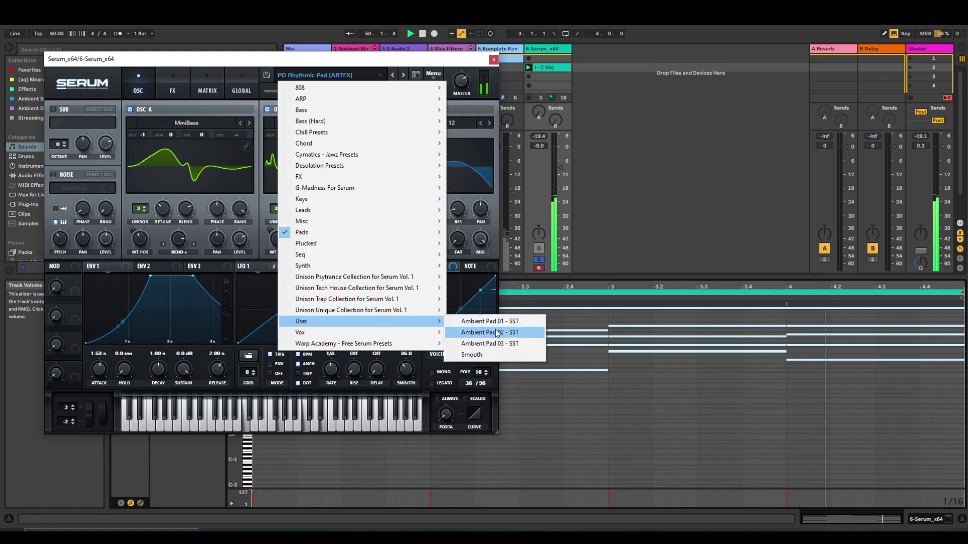
left_click(476, 333)
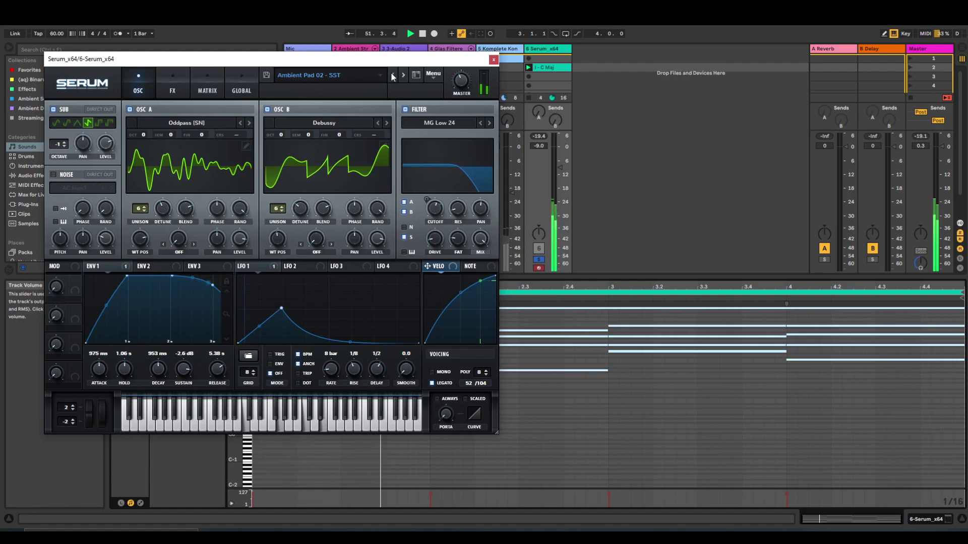
left_click_drag(396, 64, 423, 65)
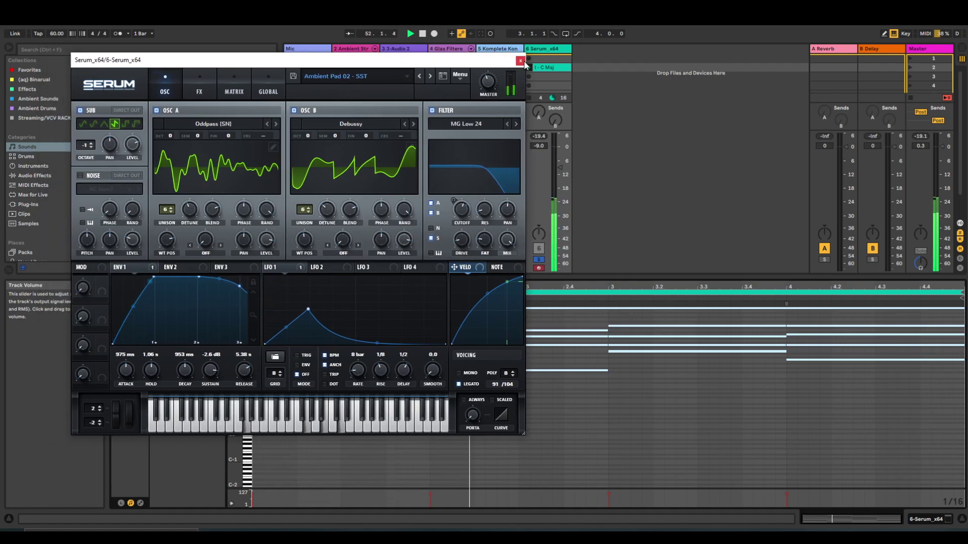
left_click(521, 61)
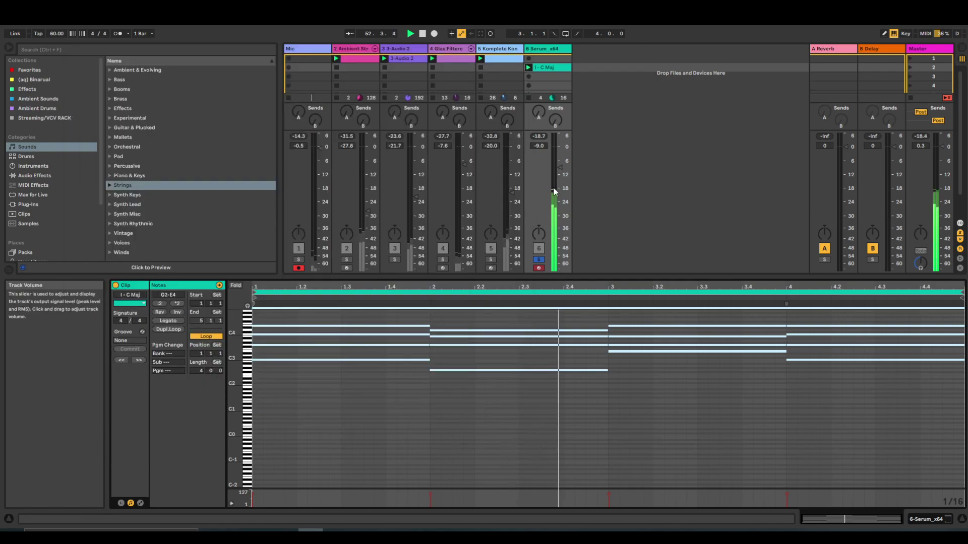
Lower the Serum track's volume to -18.2 dB and take the track out of solo.
left_click_drag(560, 167, 559, 185)
left_click(538, 259)
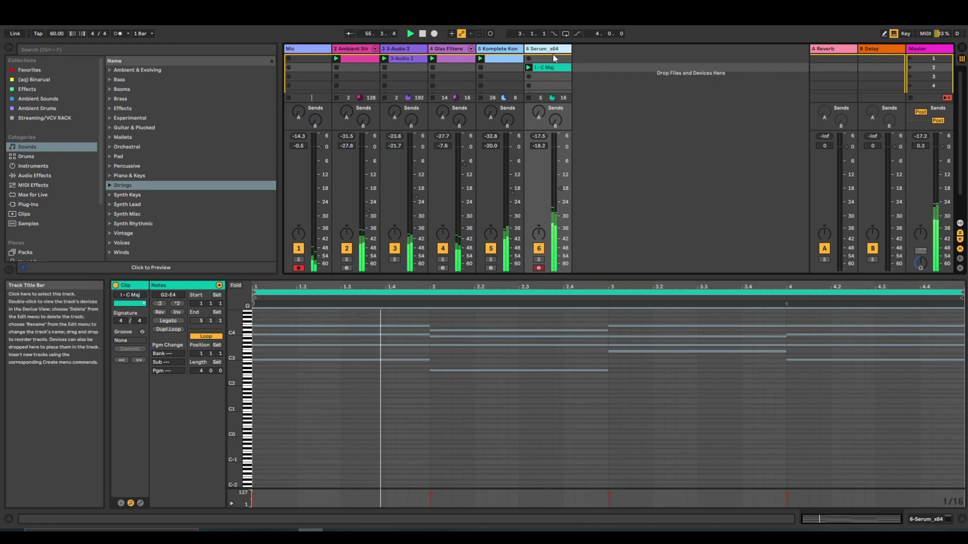
Duplicate the Serum track and add the Effectrix effect to the copy.
key("ctrl+d")
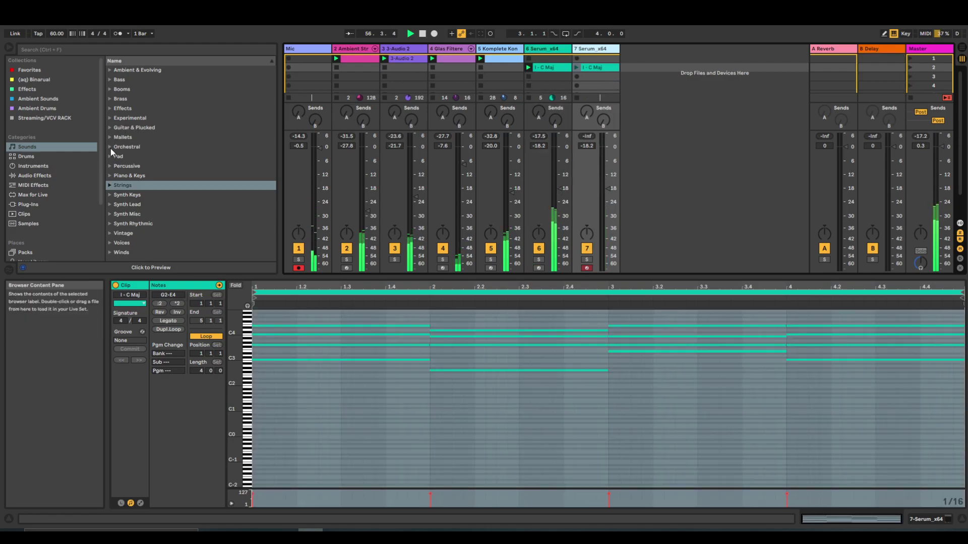
left_click(30, 87)
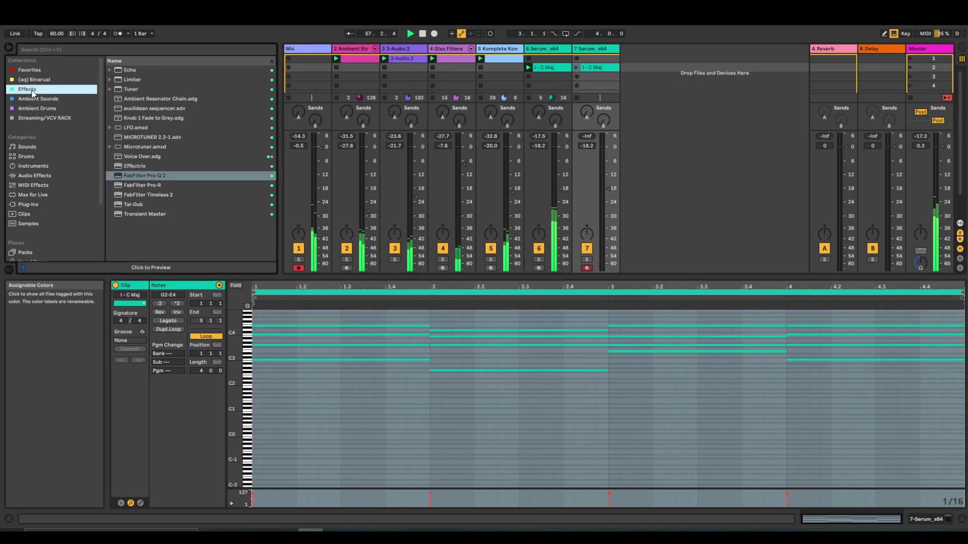
left_click(137, 166)
left_click_drag(609, 92, 610, 93)
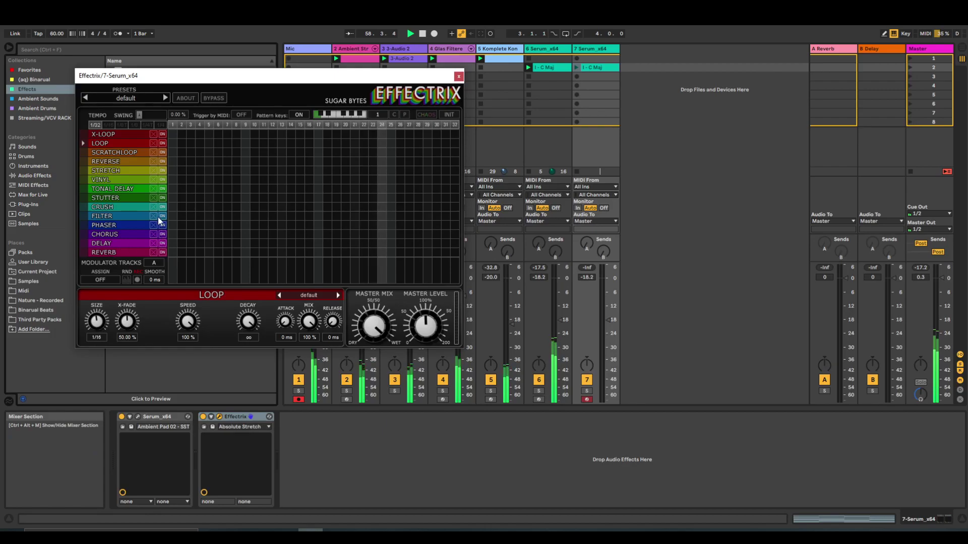
Fill all 32 steps of Effectrix's Stutter row and load the Little Rhythm preset for Stutter.
left_click_drag(175, 198, 460, 199)
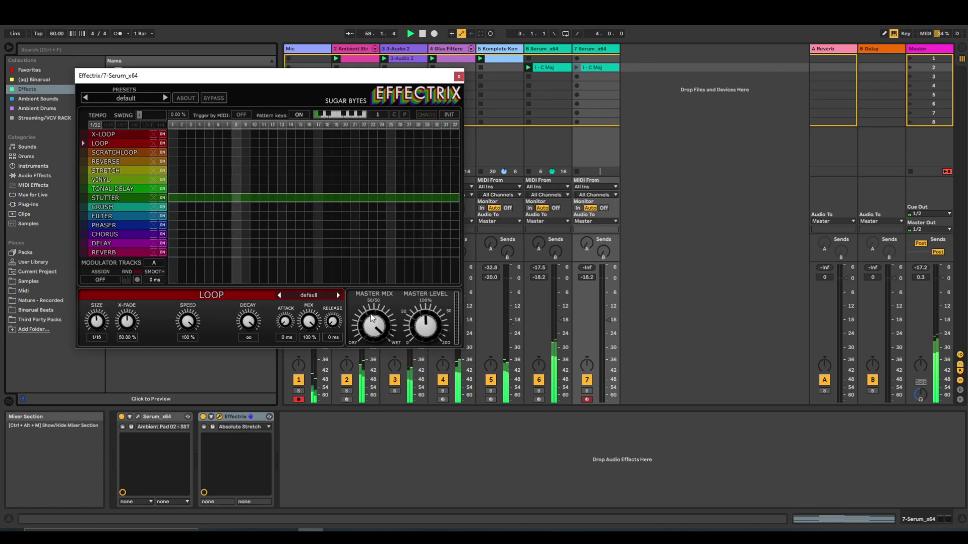
left_click(125, 197)
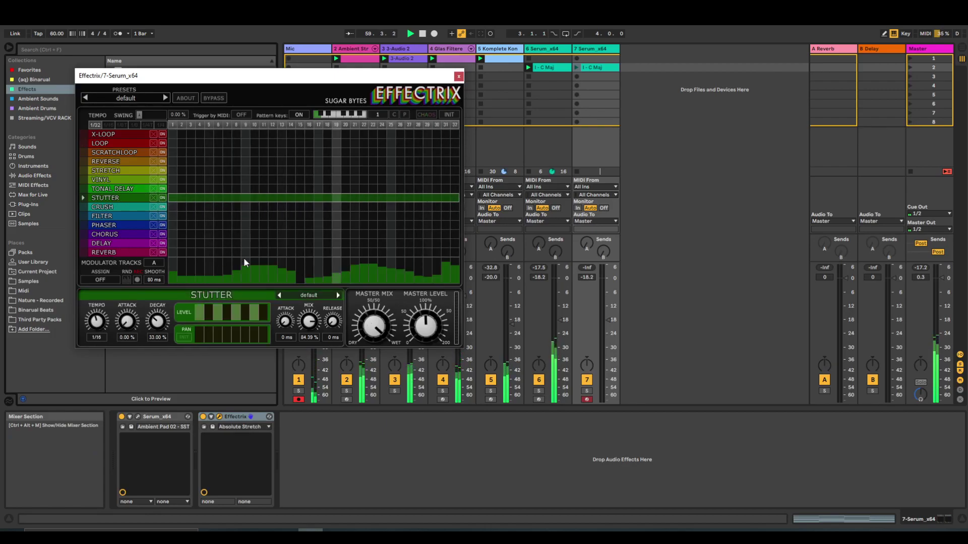
left_click(279, 296)
left_click(279, 295)
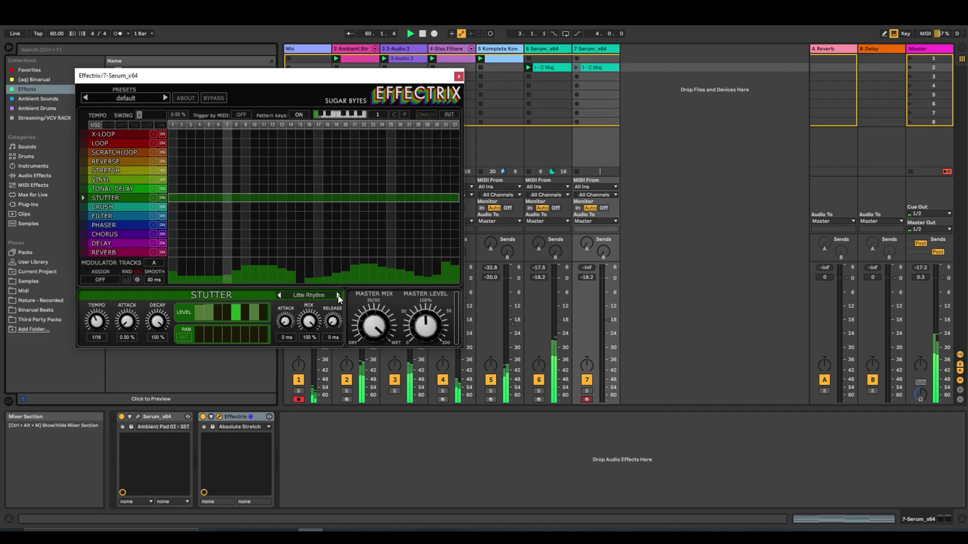
Turn down the Stutter effect's tempo and mix, and close the Effectrix window.
left_click_drag(99, 322, 99, 335)
left_click_drag(311, 322, 311, 349)
left_click(458, 76)
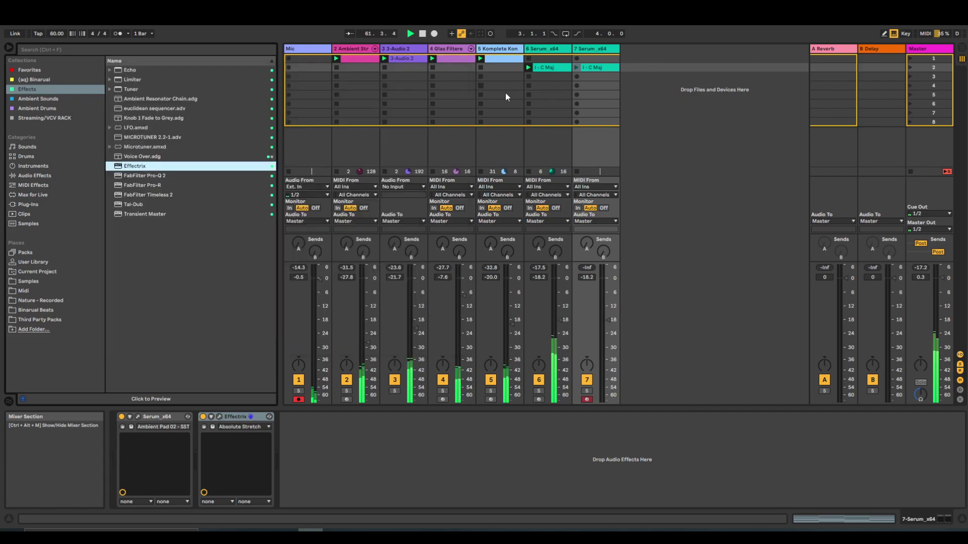
Open Serum on the duplicated track and load the preset Keys - Mellow Keys.
double_click(585, 49)
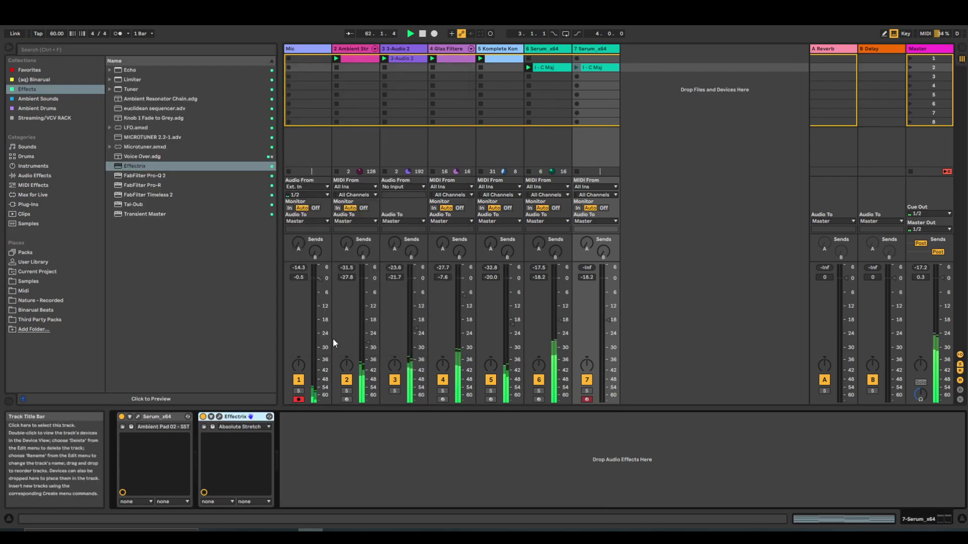
left_click(137, 417)
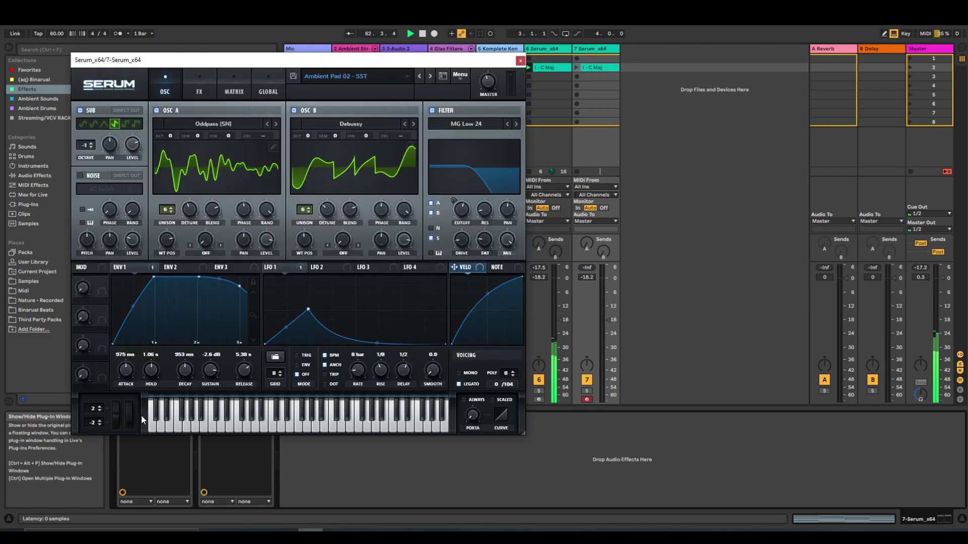
left_click(322, 76)
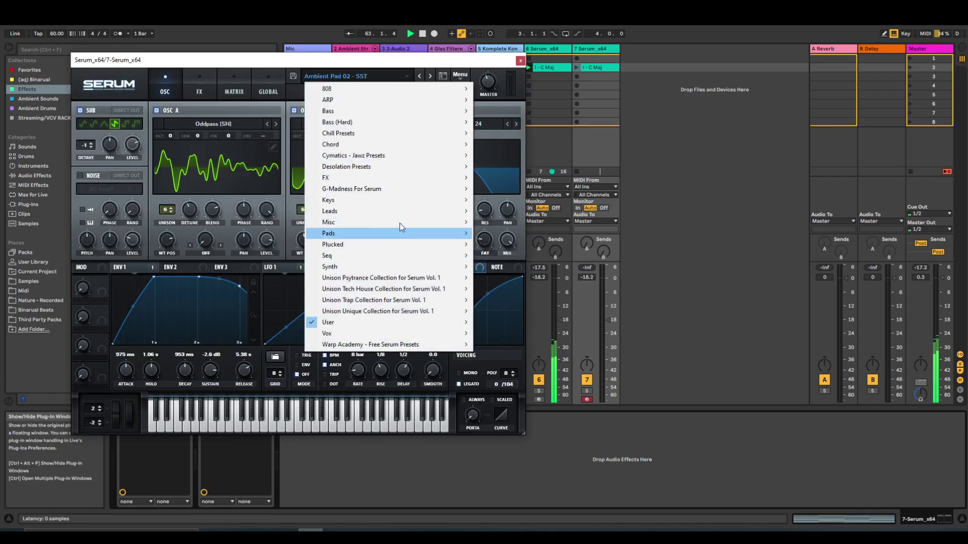
mouse_move(399, 200)
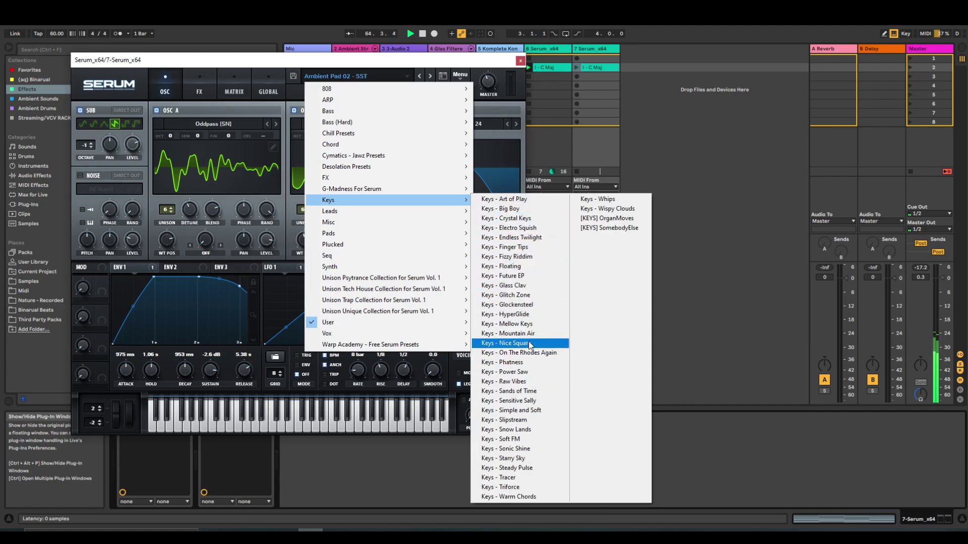
left_click(527, 324)
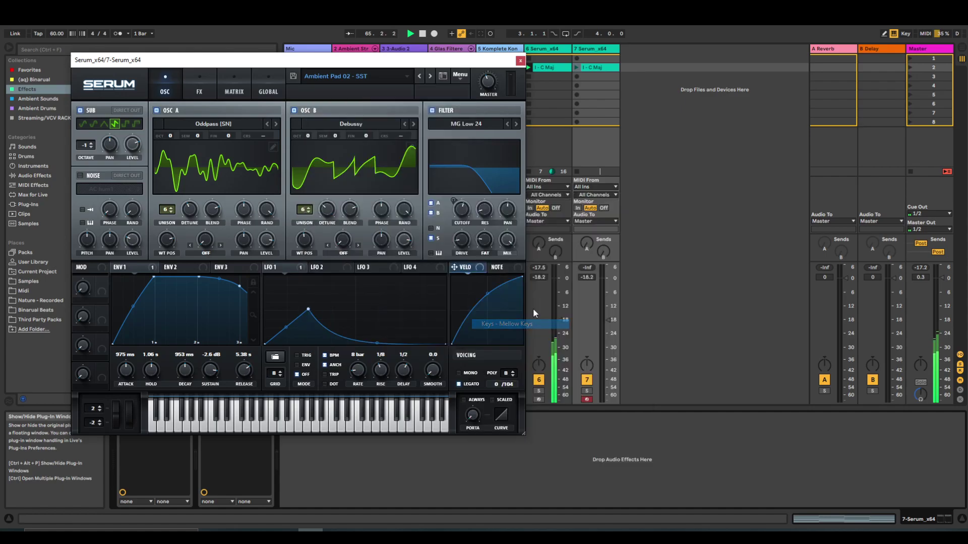
Launch the duplicated track's I - C Maj clip and set the track's volume to -20.1 dB.
left_click(578, 68)
left_click_drag(608, 321, 607, 320)
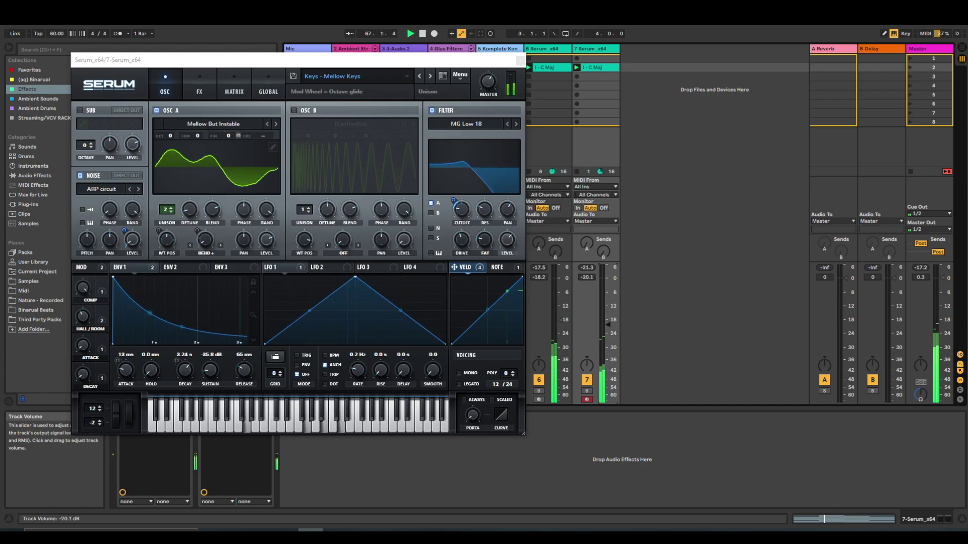
Load the chill preset PD Trust Fall in the duplicated track's Serum, lower the track's volume to -36.5 dB and close the plug-in window.
left_click(362, 80)
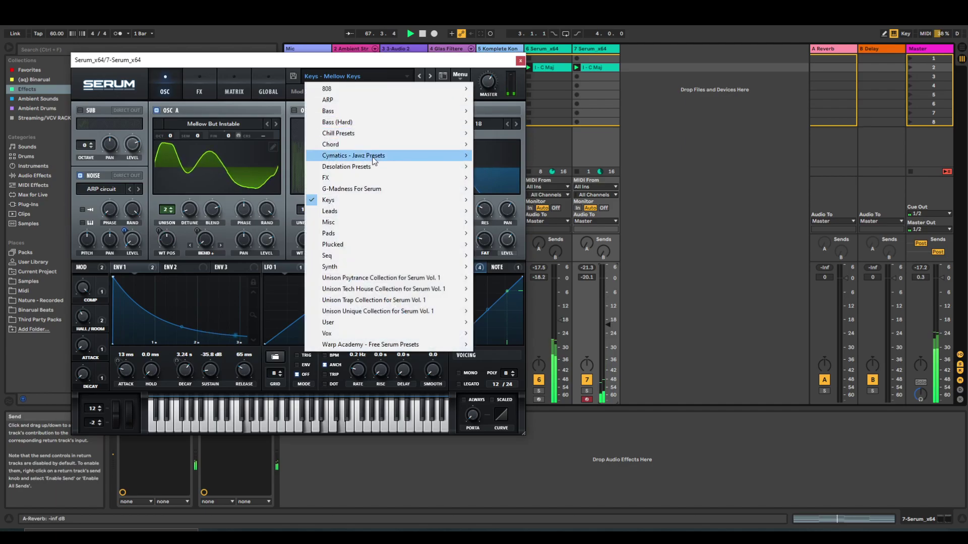
mouse_move(362, 139)
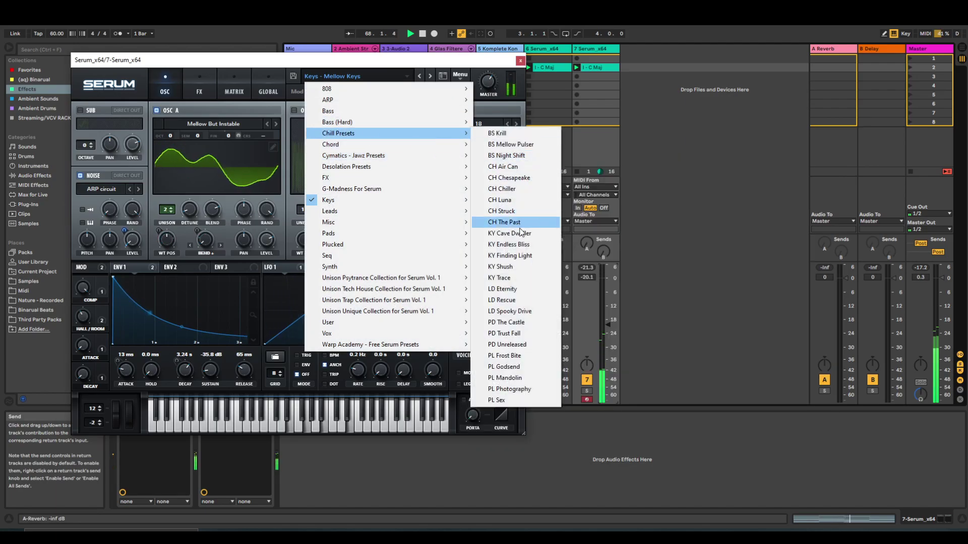
left_click(519, 333)
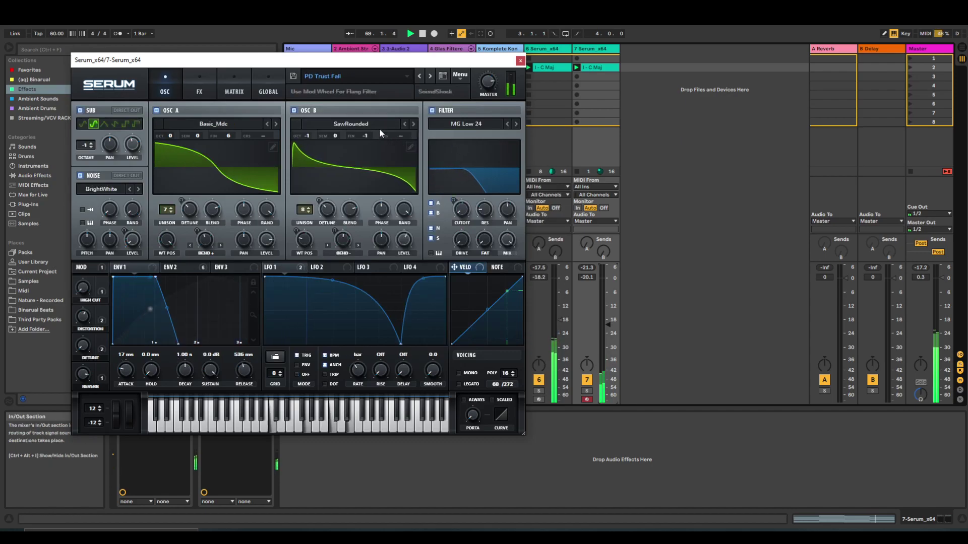
left_click_drag(607, 325, 608, 360)
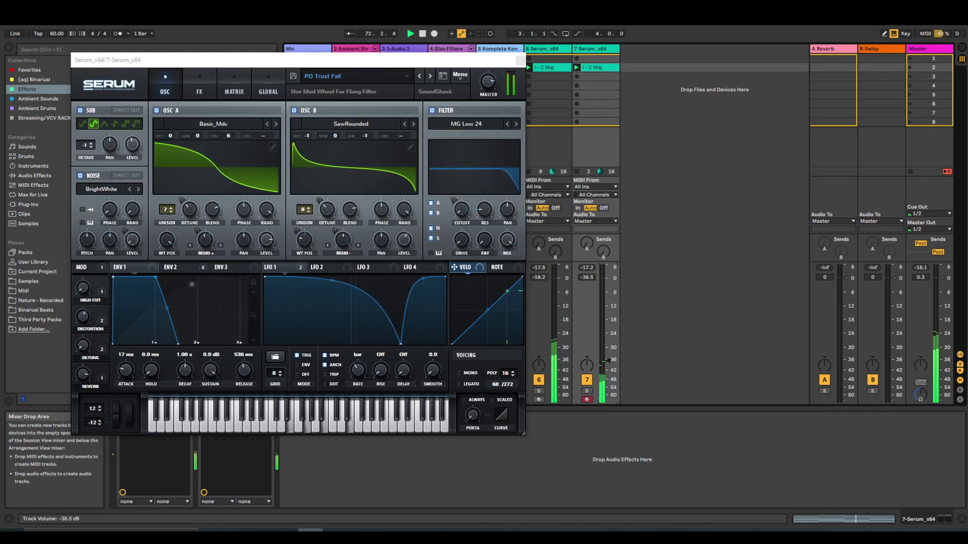
left_click(520, 60)
Add the Echo effect after Effectrix on the duplicated track and raise the track's volume to -33.0 dB.
double_click(130, 70)
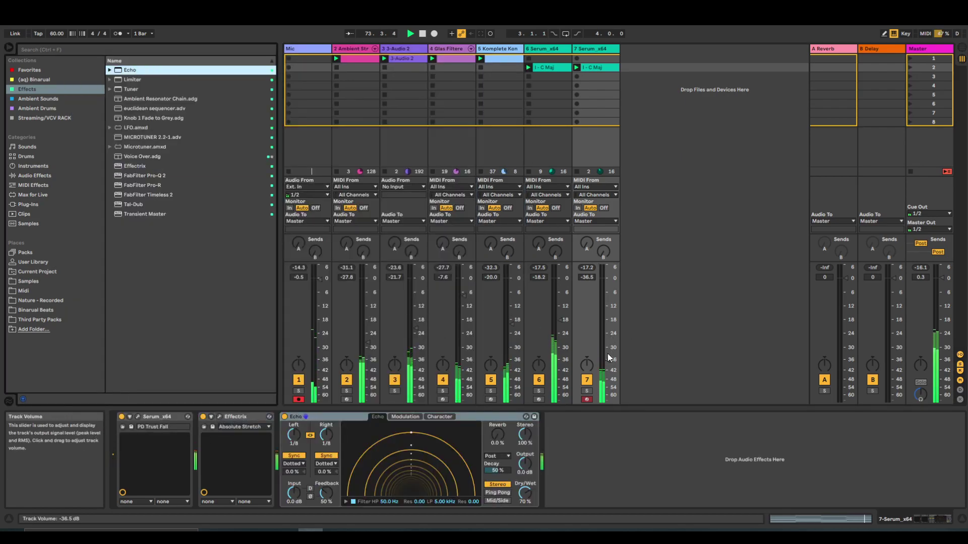
left_click_drag(608, 360, 608, 355)
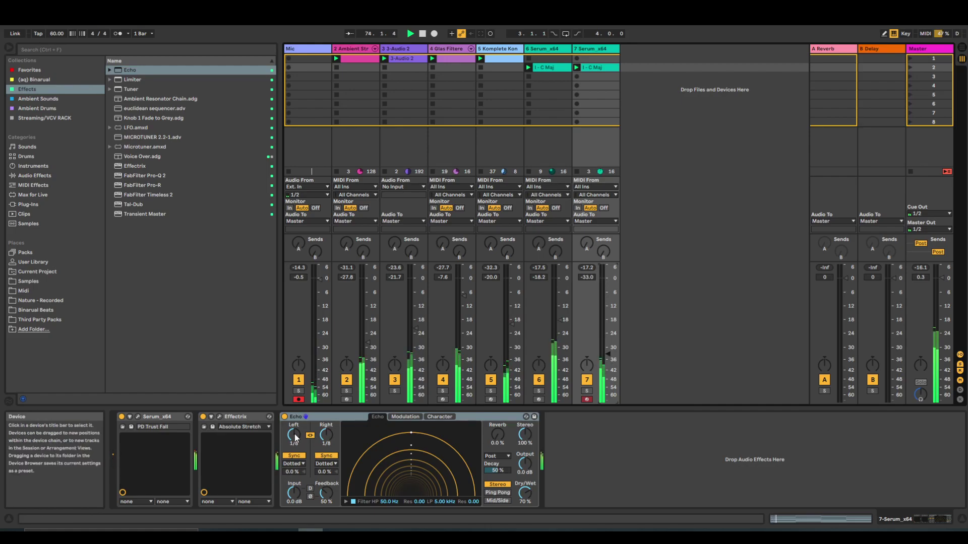
Unlink Echo's left and right delays, switch both to Time mode and set them to 1.00 ms left and 15 ms right.
left_click(310, 436)
left_click(294, 456)
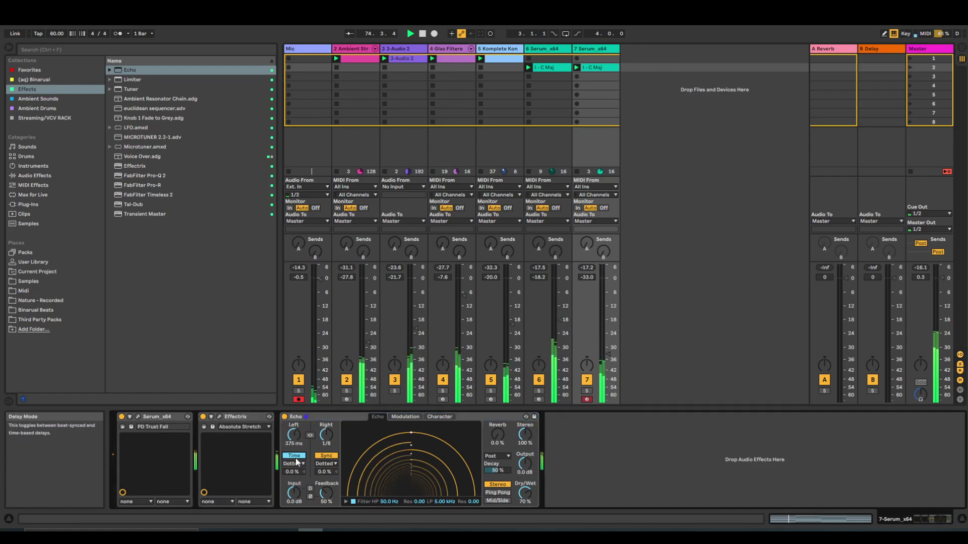
left_click_drag(291, 444, 326, 456)
left_click(326, 455)
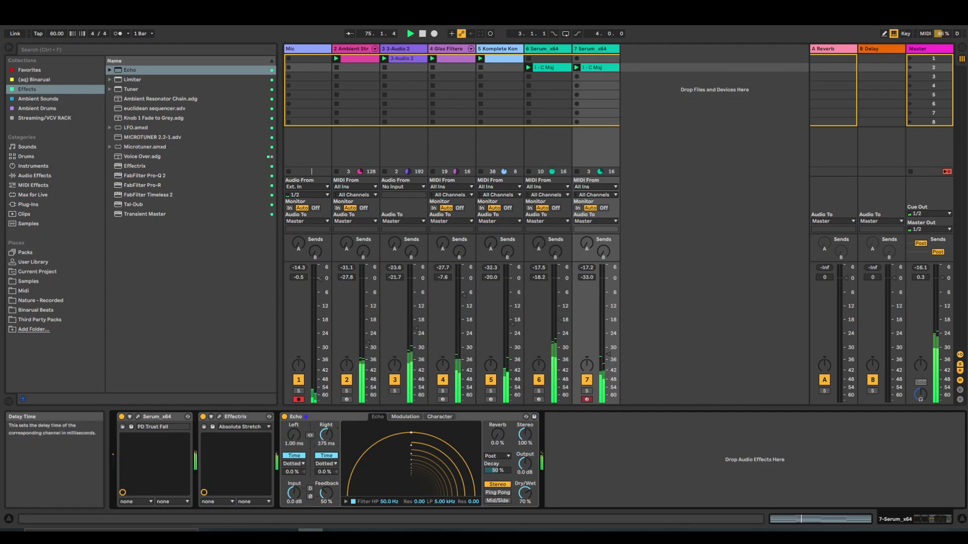
left_click(322, 443)
type("15")
key("Return")
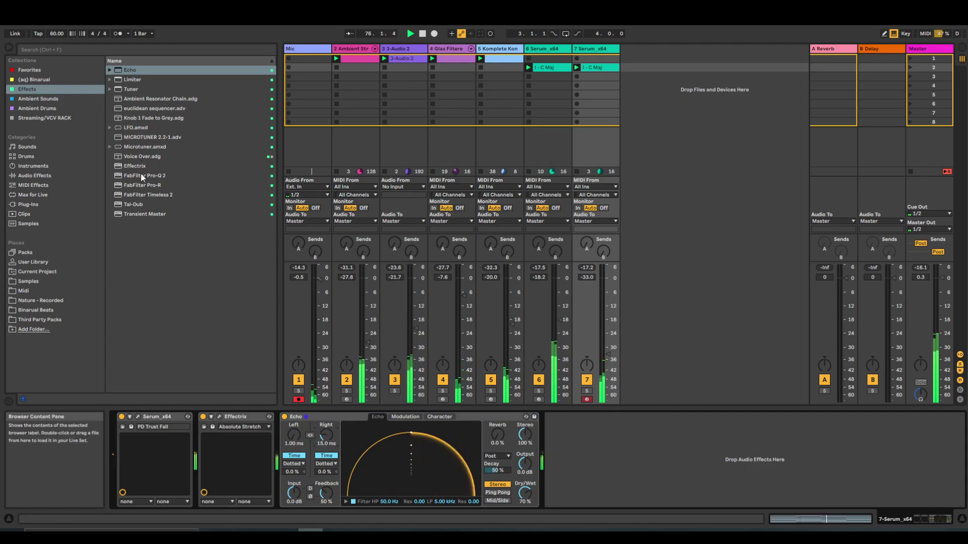
Add FabFilter Pro-R after Echo on the 7 Serum track and load its Very Large preset Cathedral 2.
double_click(146, 186)
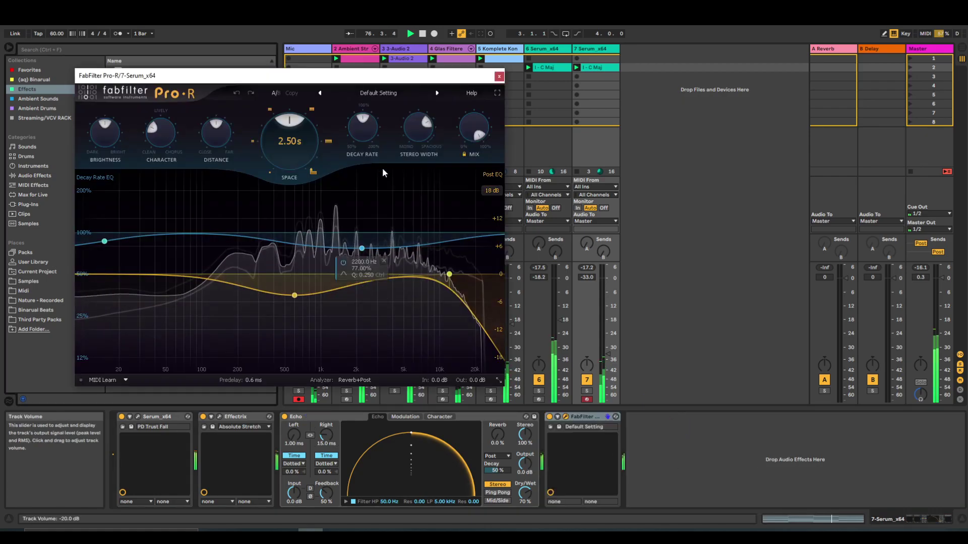
left_click(382, 94)
mouse_move(376, 149)
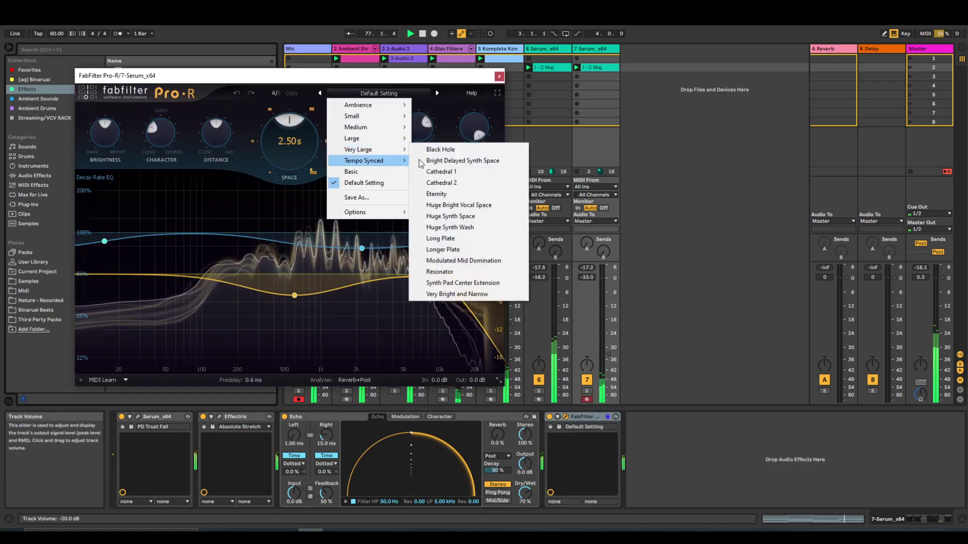
left_click(442, 182)
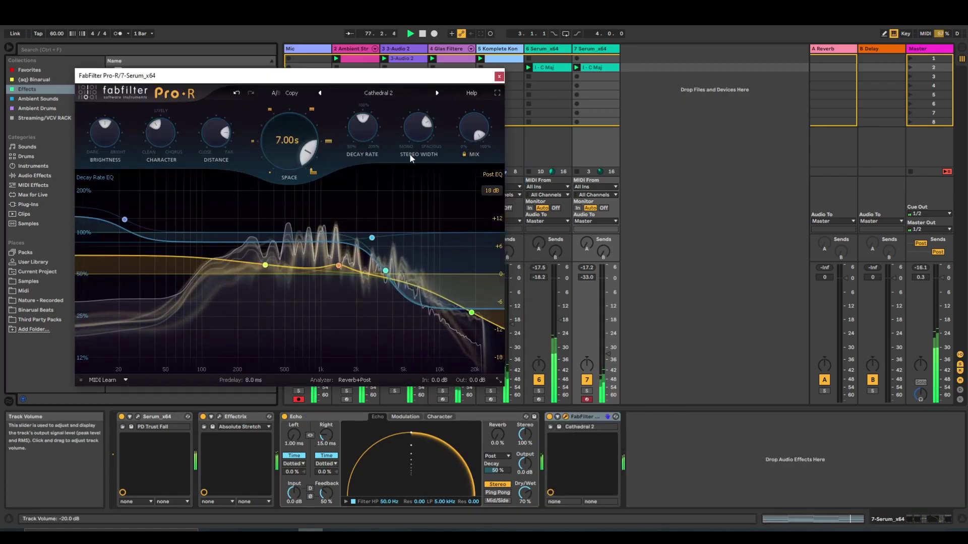
Switch Pro-R to the Very Large preset Eternity, close the plug-in window and raise the track's volume to -30.5 dB.
left_click(394, 101)
mouse_move(375, 150)
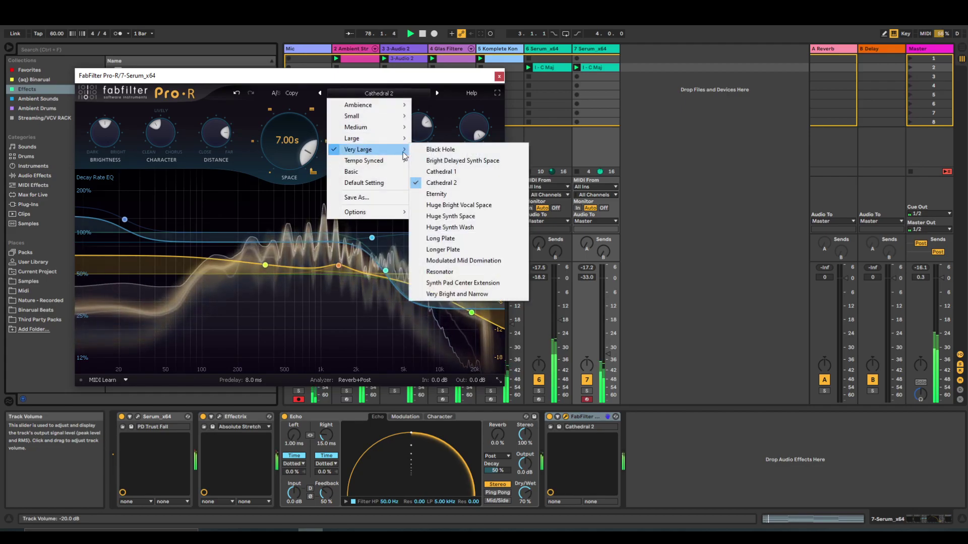
left_click(443, 193)
left_click(499, 76)
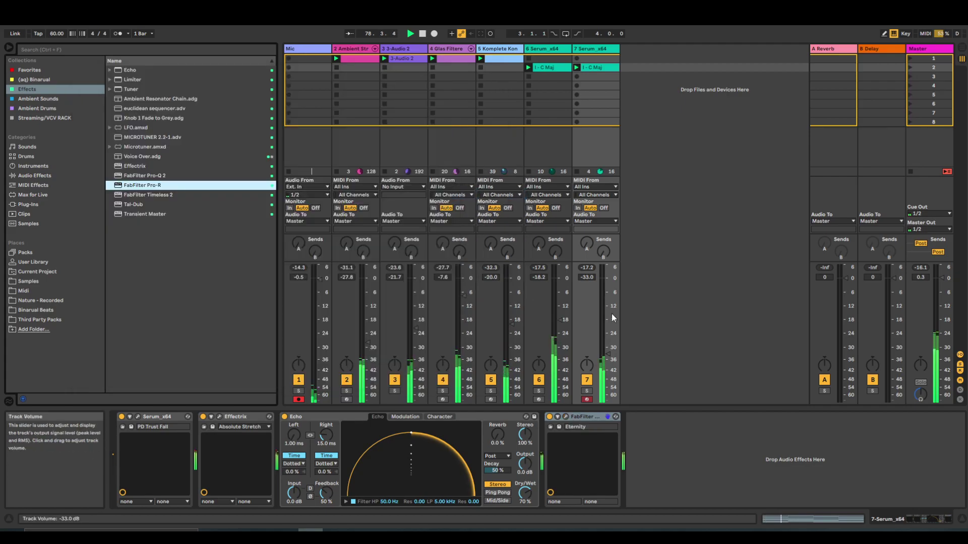
left_click_drag(607, 349, 608, 341)
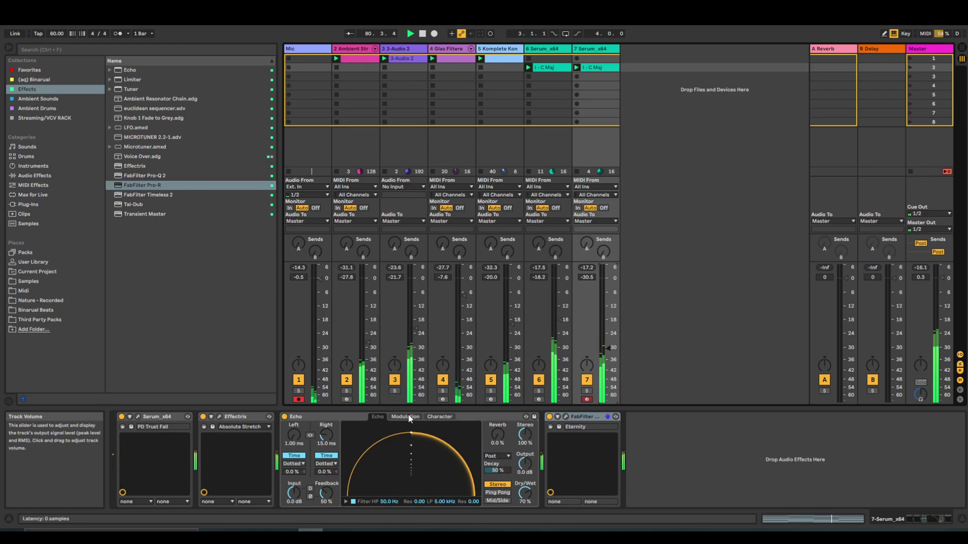
Set Effectrix's sequencer tempo to 1/4 and its Stutter tempo to 3/4, then close the plug-in and lower the track's volume to -33.9 dB.
left_click(219, 417)
left_click_drag(315, 322, 299, 302)
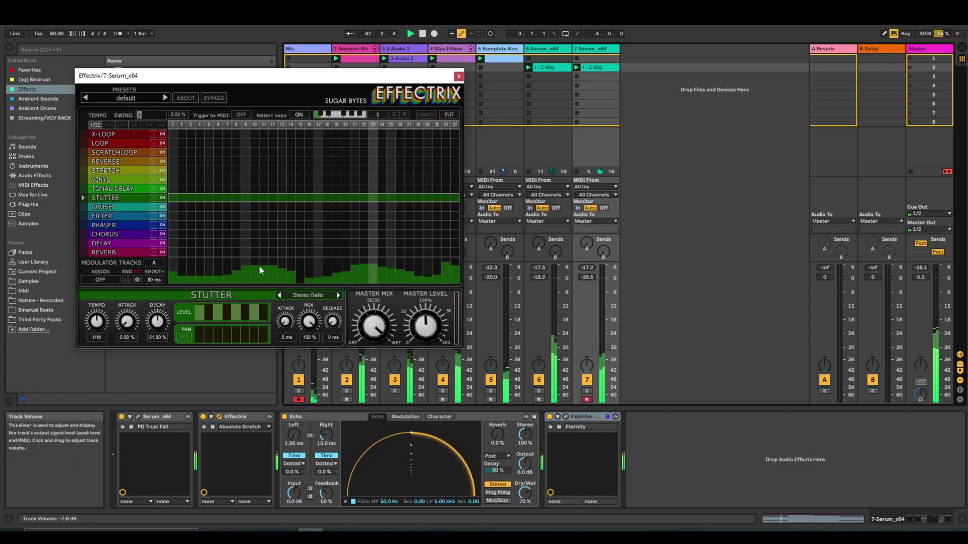
left_click_drag(97, 315, 97, 319)
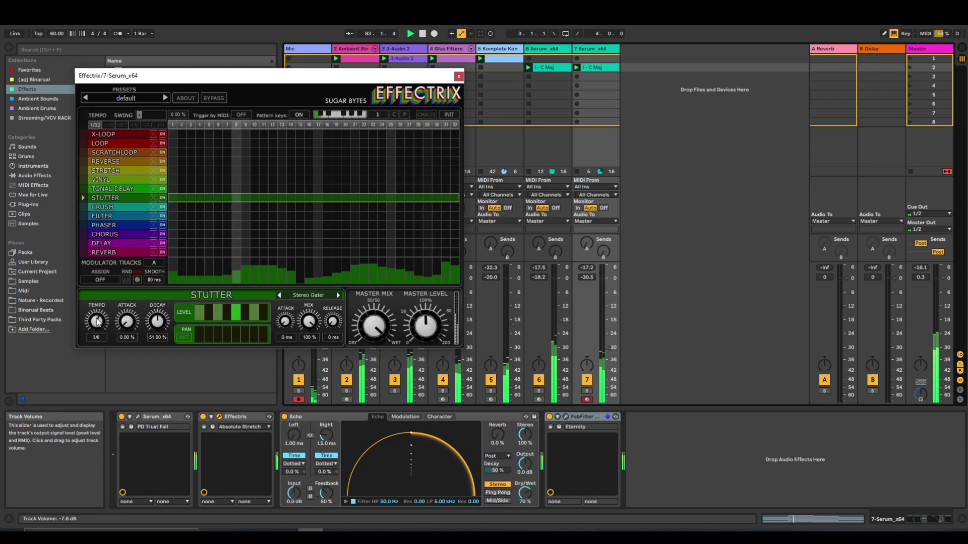
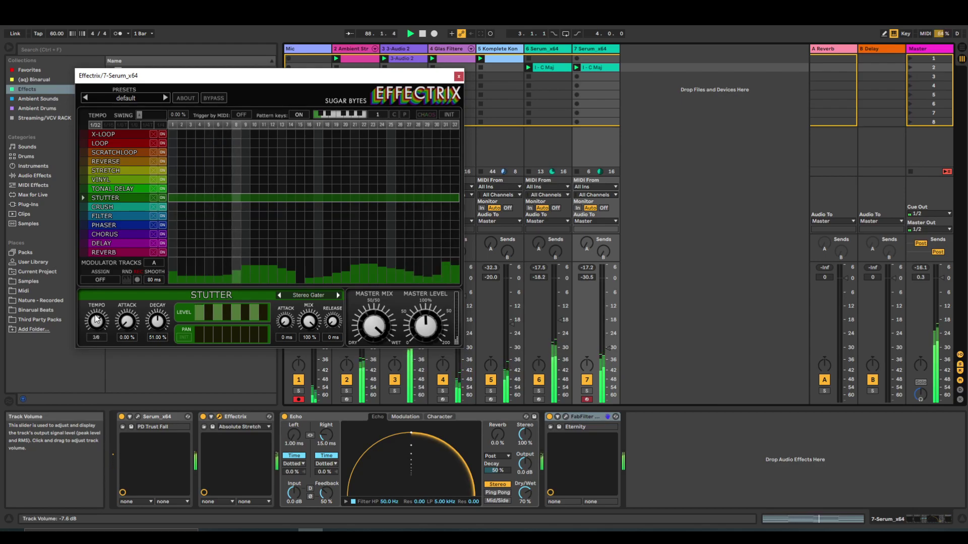
left_click(160, 124)
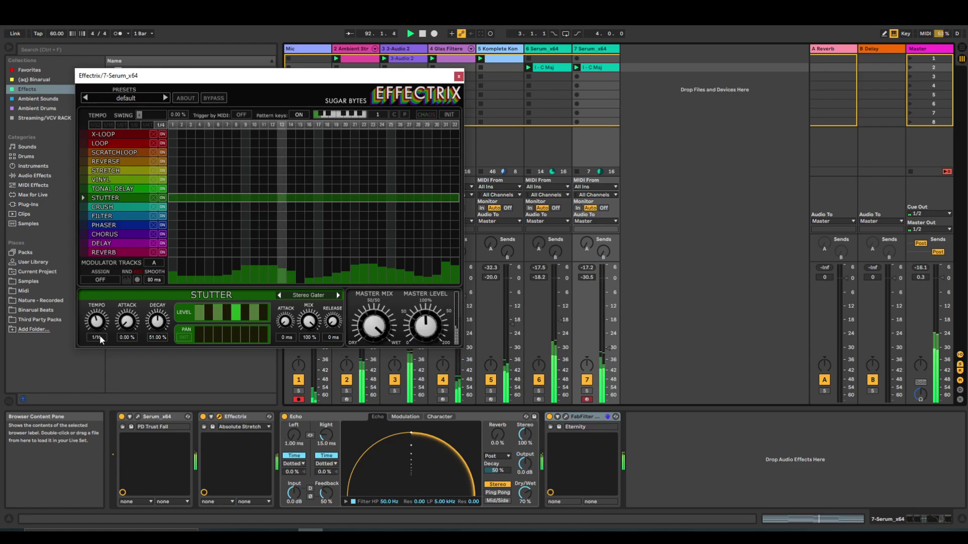
left_click_drag(100, 336, 98, 365)
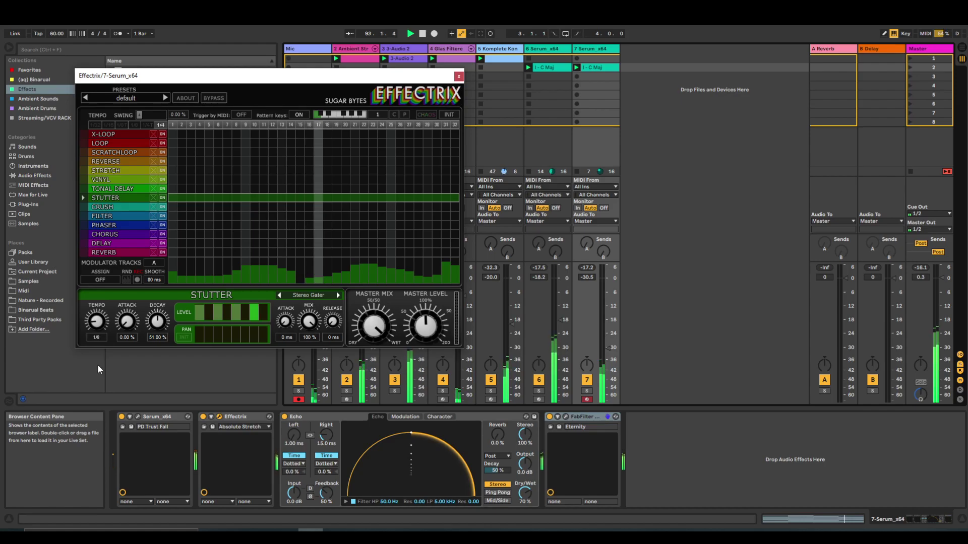
left_click_drag(97, 364, 98, 356)
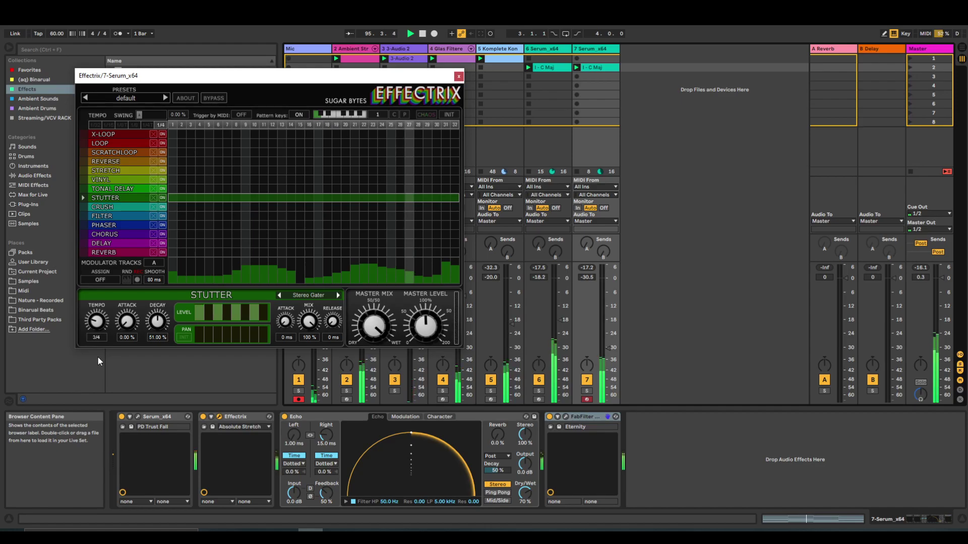
left_click(458, 76)
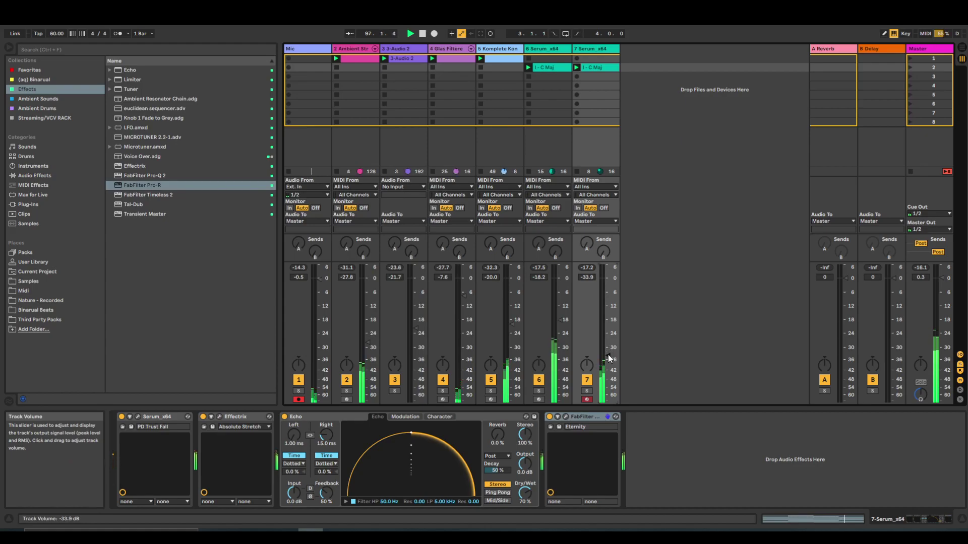
Insert a new return track, add FabFilter Pro-R with its default setting to it and close the plug-in window.
left_click(34, 86)
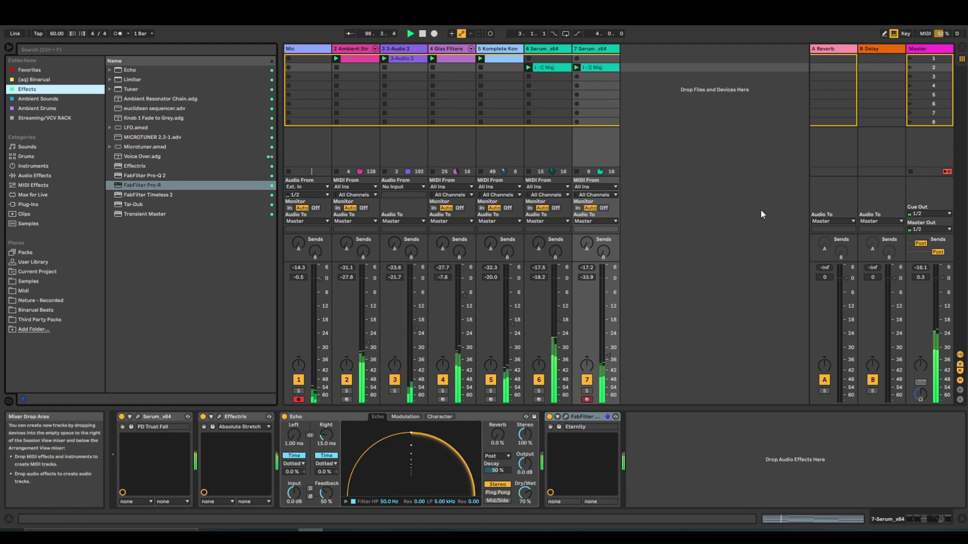
left_click(676, 166)
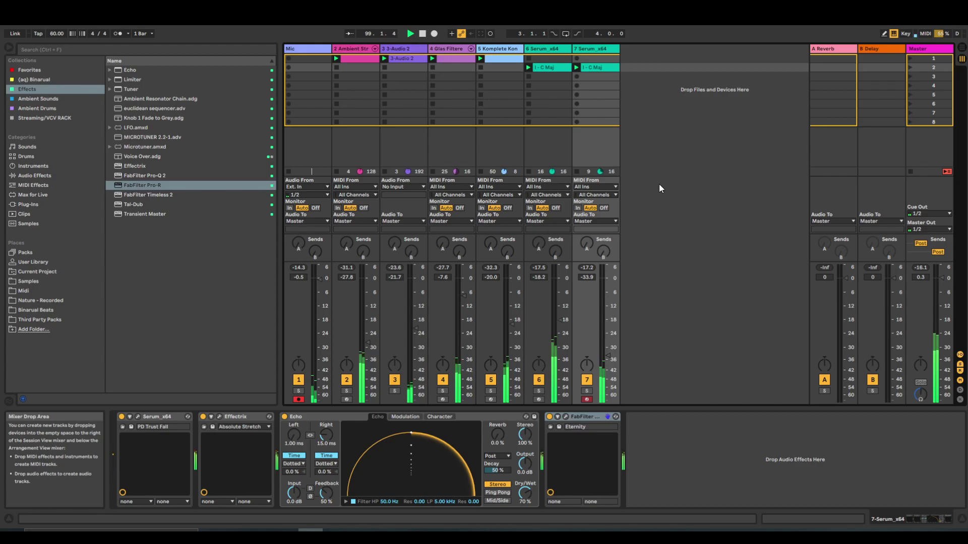
right_click(781, 87)
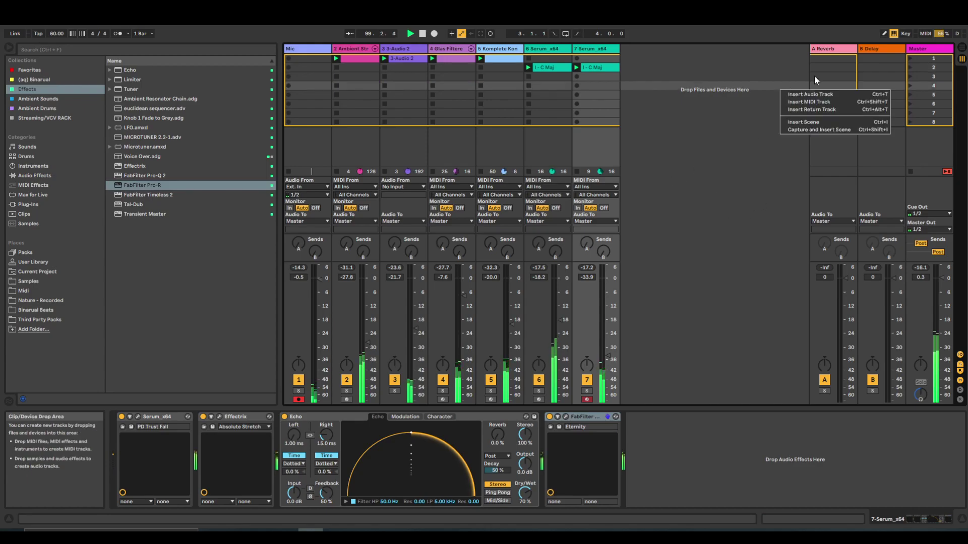
left_click(830, 110)
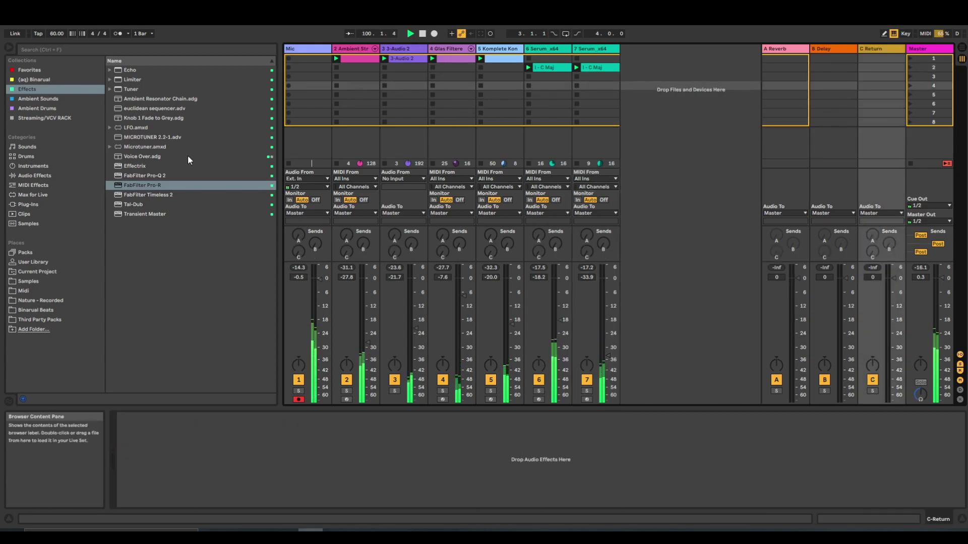
left_click_drag(144, 185, 793, 141)
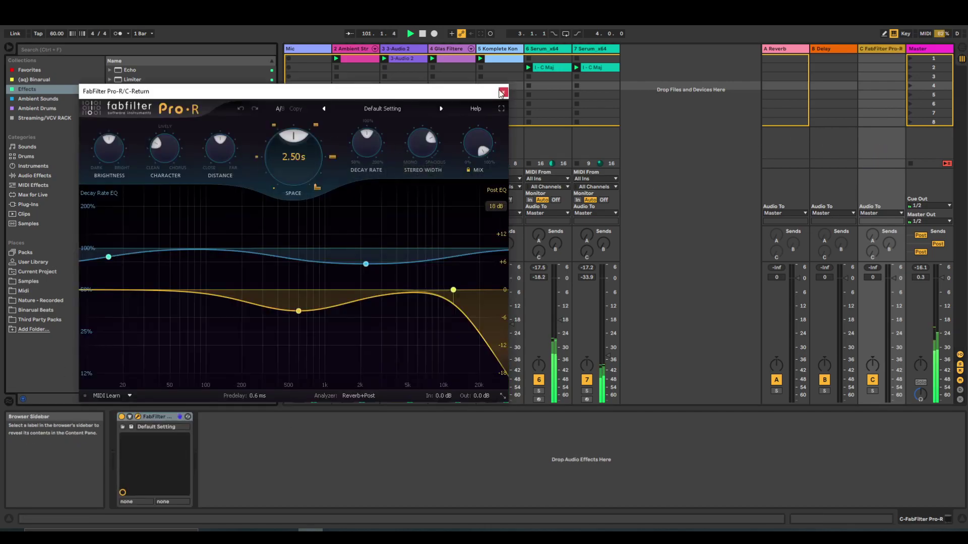
left_click(502, 92)
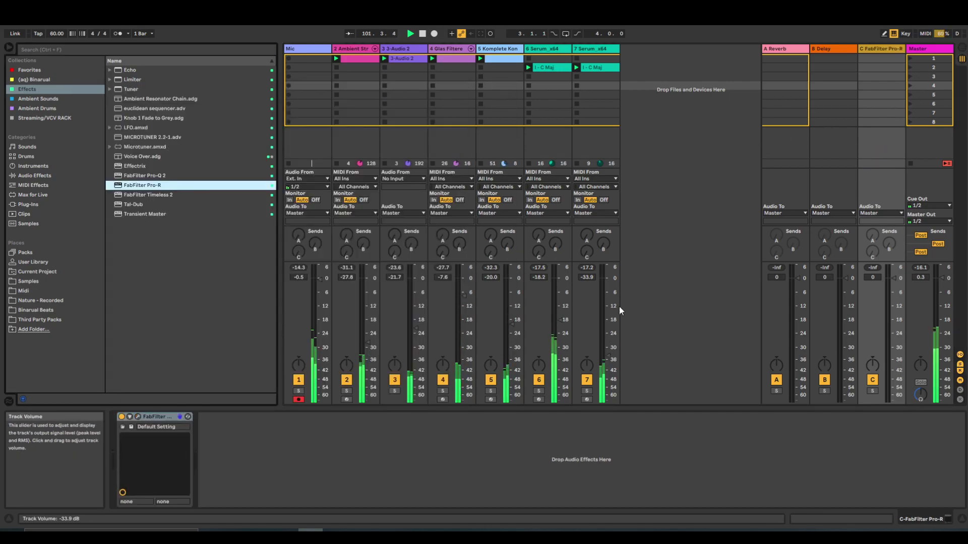
Raise the 7 Serum track's send C, solo the track and bring its volume up to -22.8 dB.
left_click_drag(586, 252, 586, 246)
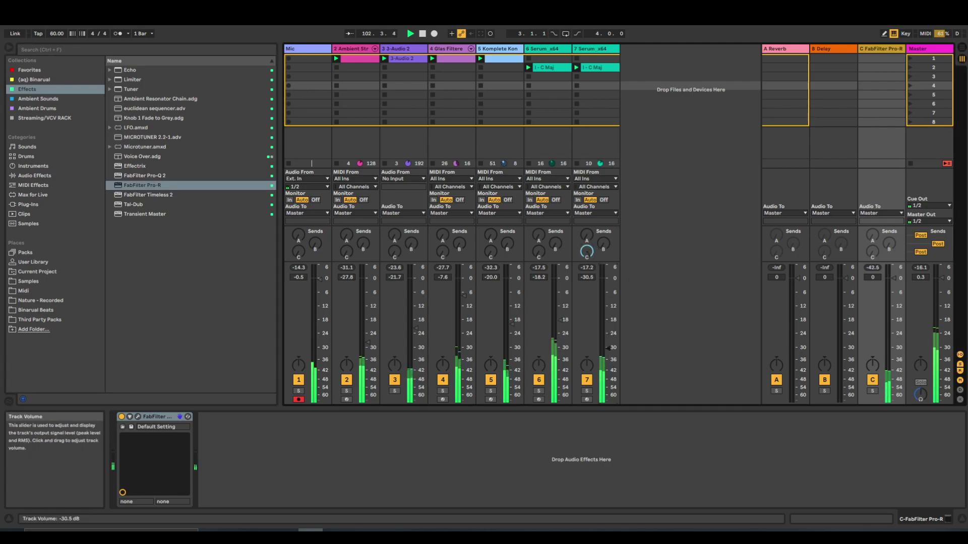
left_click(586, 391)
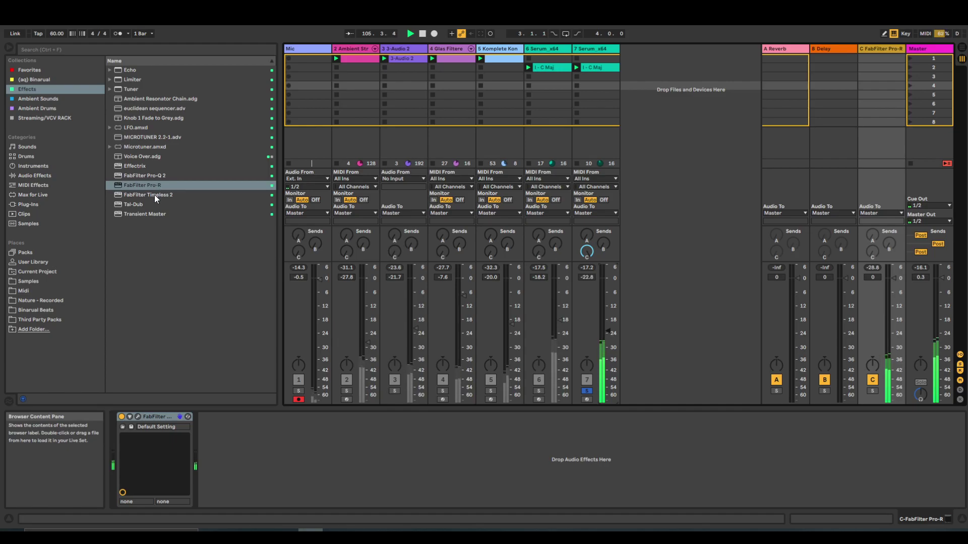
Add FabFilter Pro-Q 2 after Pro-R on the return track and cut two bells of about -8 and -7 dB near 609 Hz and 1140 Hz.
double_click(162, 177)
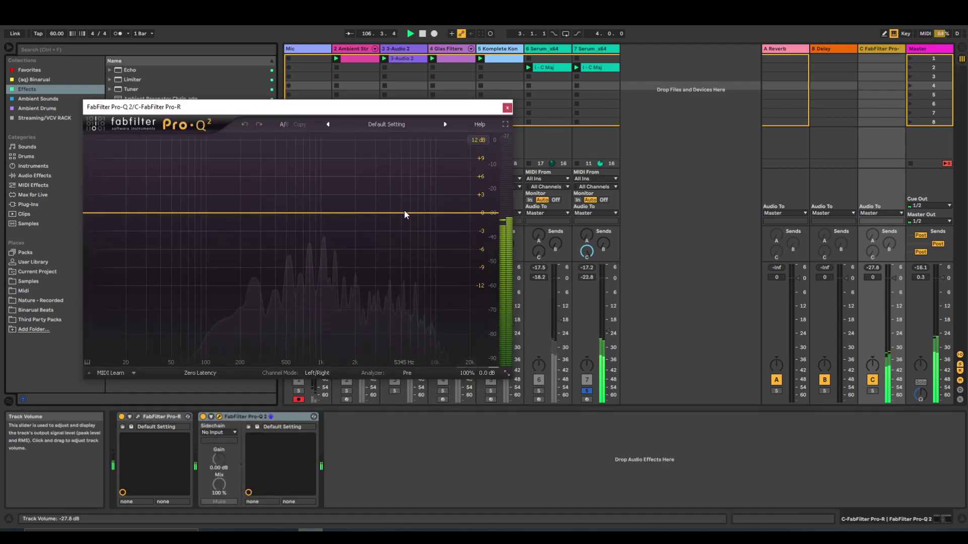
left_click_drag(401, 214, 330, 271)
left_click_drag(369, 230, 307, 225)
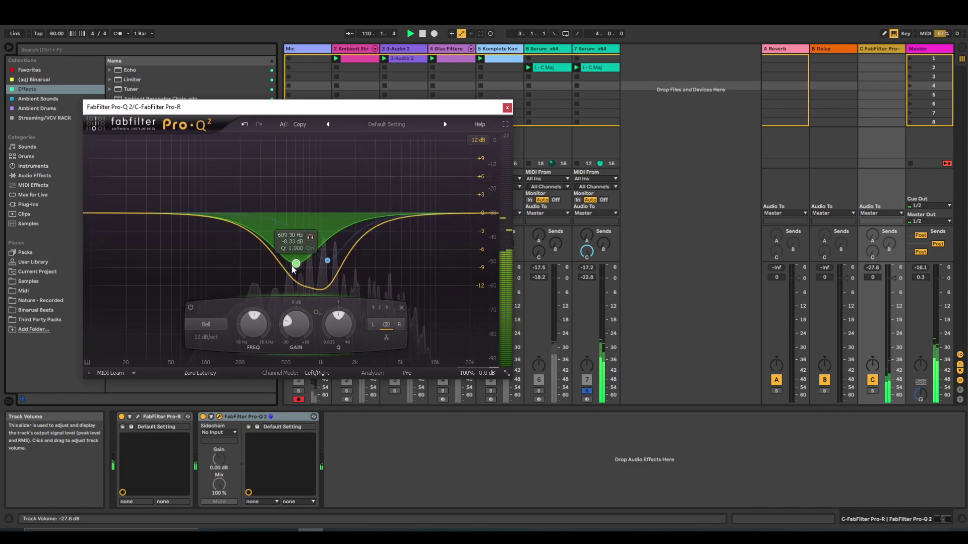
scroll(294, 265, "up", 4)
scroll(291, 269, "up", 1)
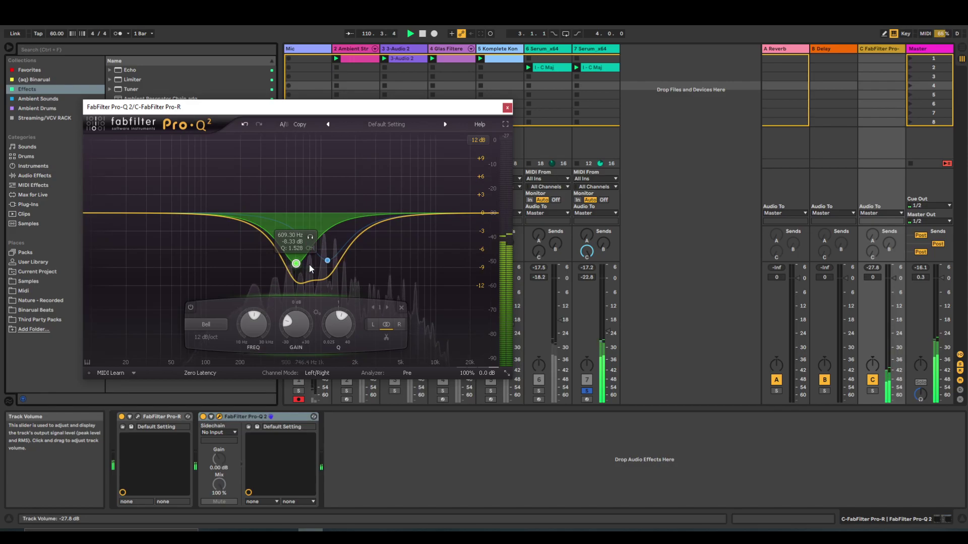
left_click_drag(333, 263, 402, 280)
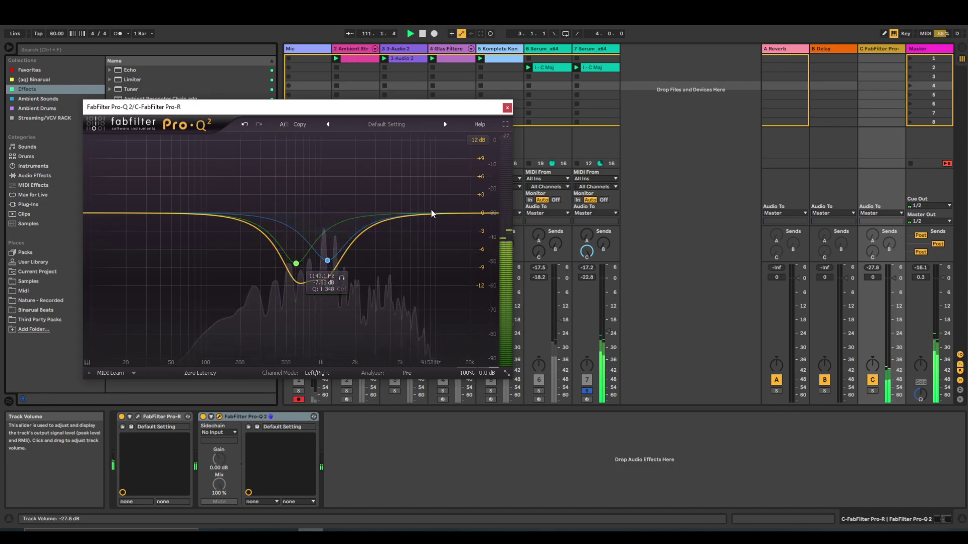
Add a third Pro-Q 2 band at about 7550 Hz and change its shape to High Cut.
left_click_drag(431, 214, 422, 292)
right_click(421, 292)
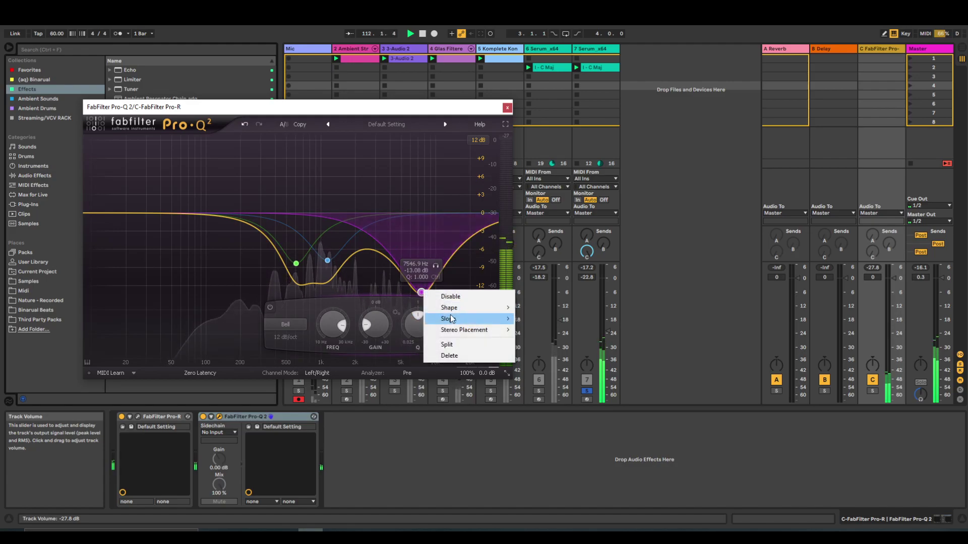
mouse_move(451, 310)
left_click(552, 353)
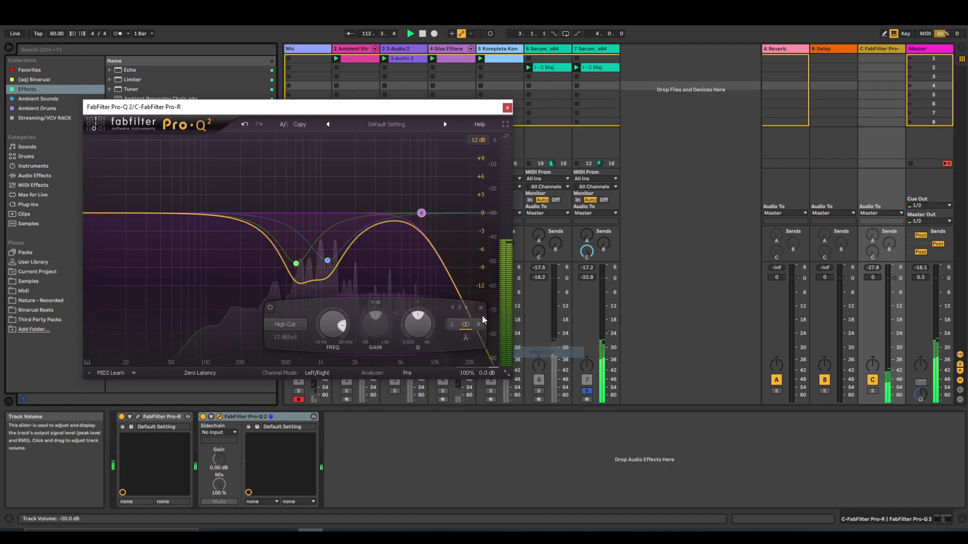
Lower the high cut, deepen the low bell, move the upper bell to about 1291 Hz at -4.50 dB and readjust the 7 Serum track's send C.
left_click_drag(422, 212, 392, 390)
left_click_drag(295, 234, 270, 268)
mouse_move(327, 233)
left_mouse_down()
mouse_move(331, 215)
mouse_move(332, 226)
left_mouse_up()
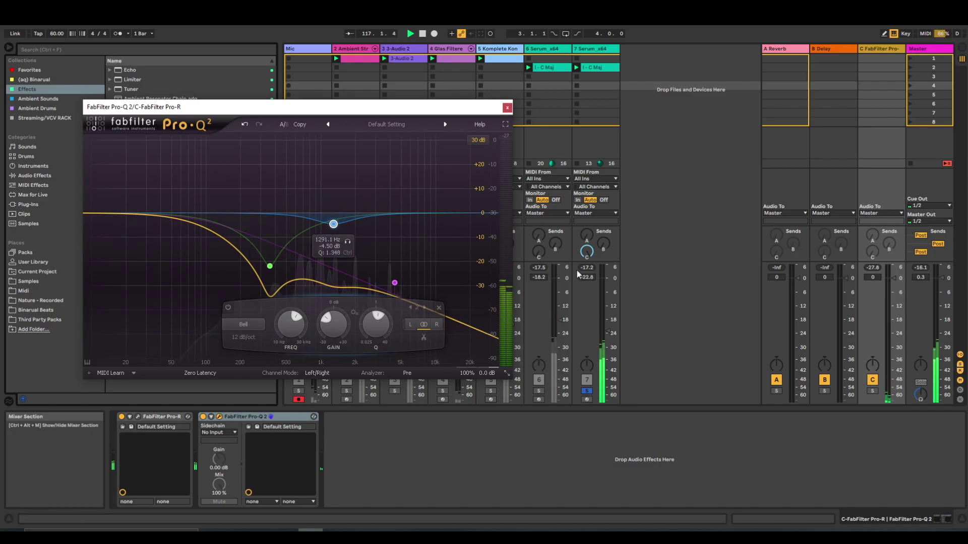
left_click_drag(585, 255, 585, 256)
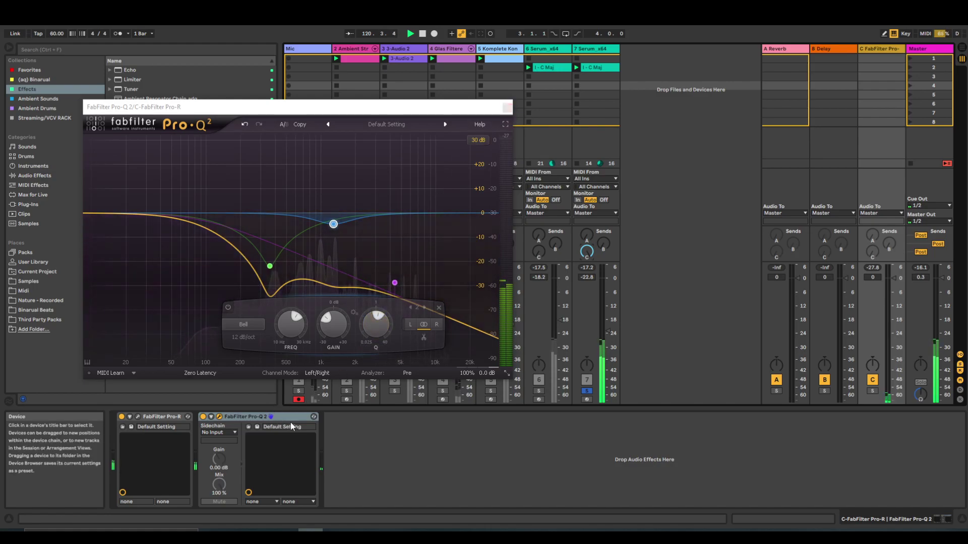
Move Pro-Q 2 onto the 7 Serum track after Pro-R, placing its low bell at about 420 Hz, -10.8 dB and its high cut at about 2820 Hz.
left_click(586, 158)
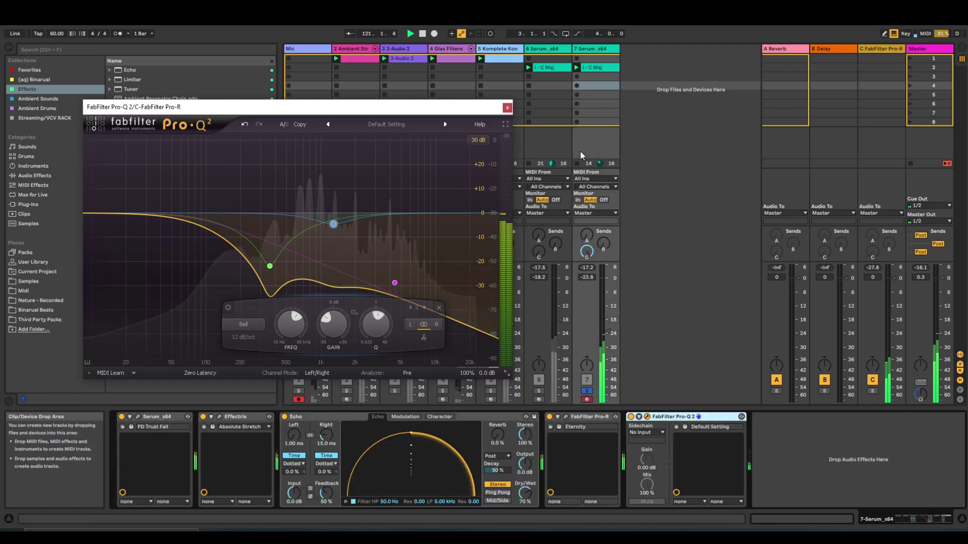
left_click_drag(395, 282, 329, 222)
left_click_drag(271, 267, 278, 246)
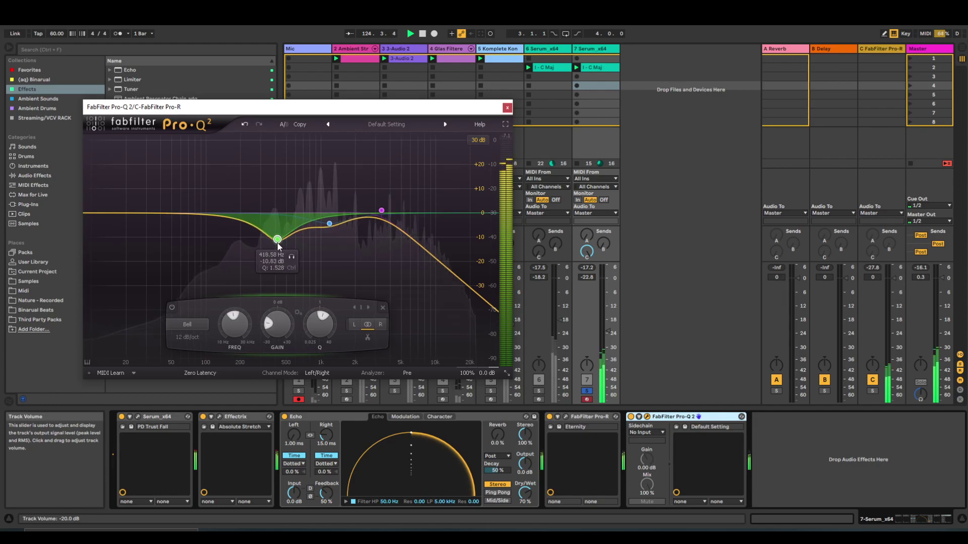
left_click_drag(382, 211, 372, 210)
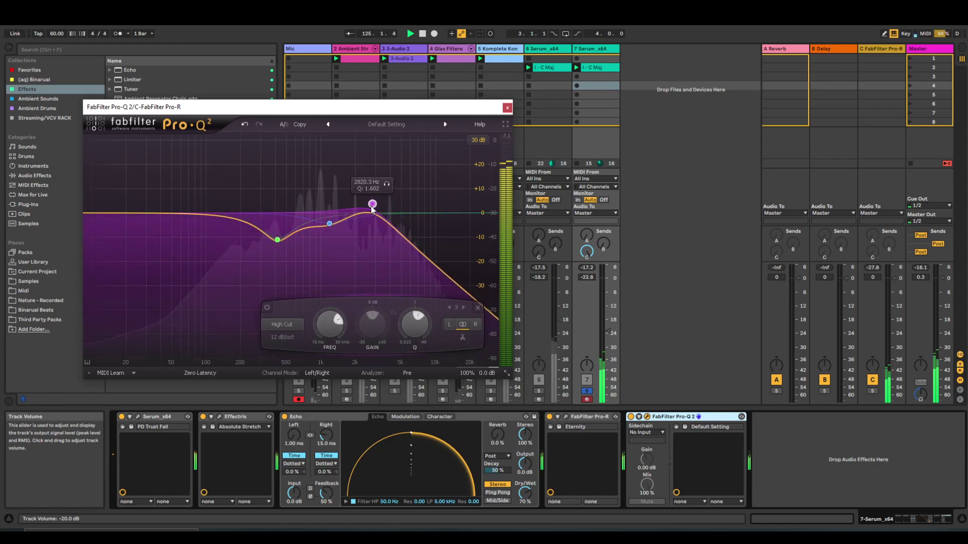
Move Pro-Q 2's middle bell lower to about -12 dB, set the high cut to about 4780 Hz, and unsolo the 7 Serum track at -19.3 dB.
left_click_drag(371, 216, 312, 245)
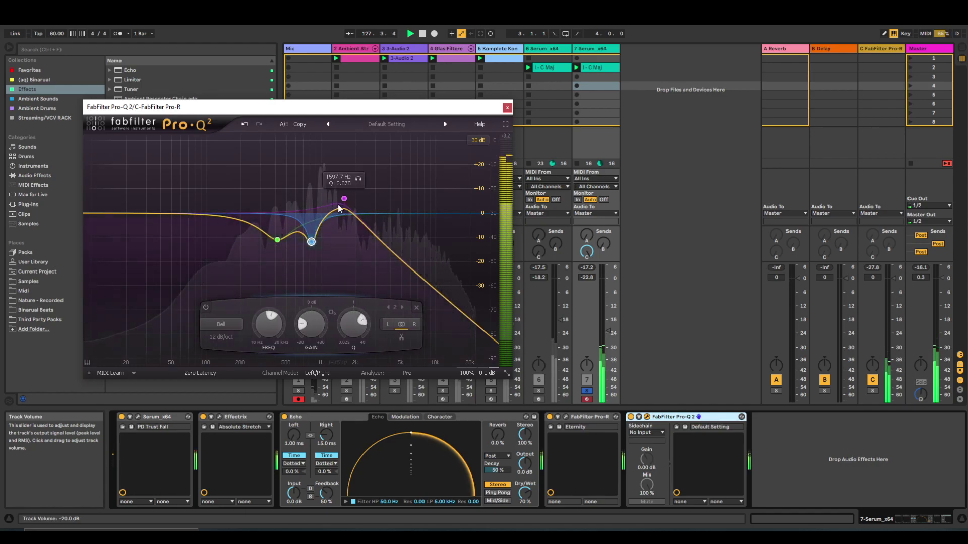
left_click_drag(344, 201, 399, 223)
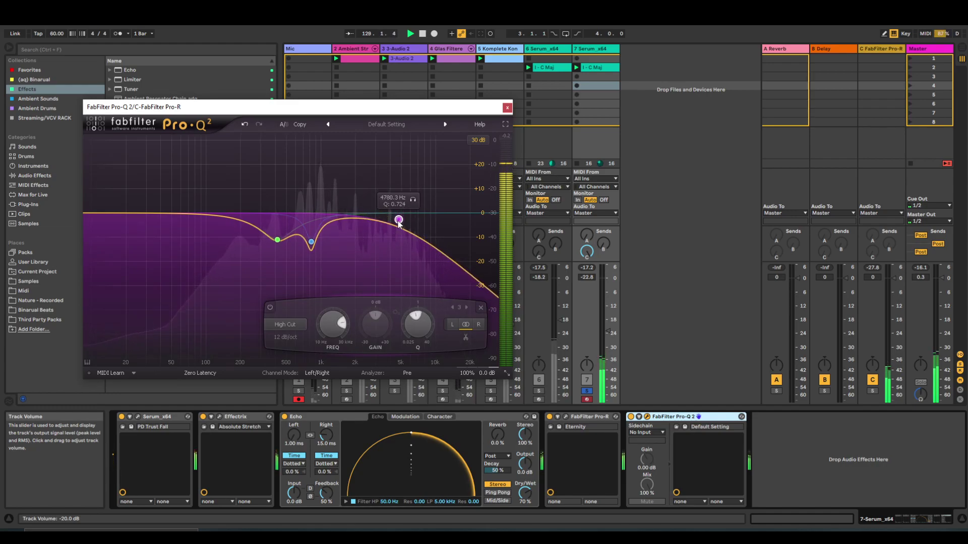
left_click(507, 108)
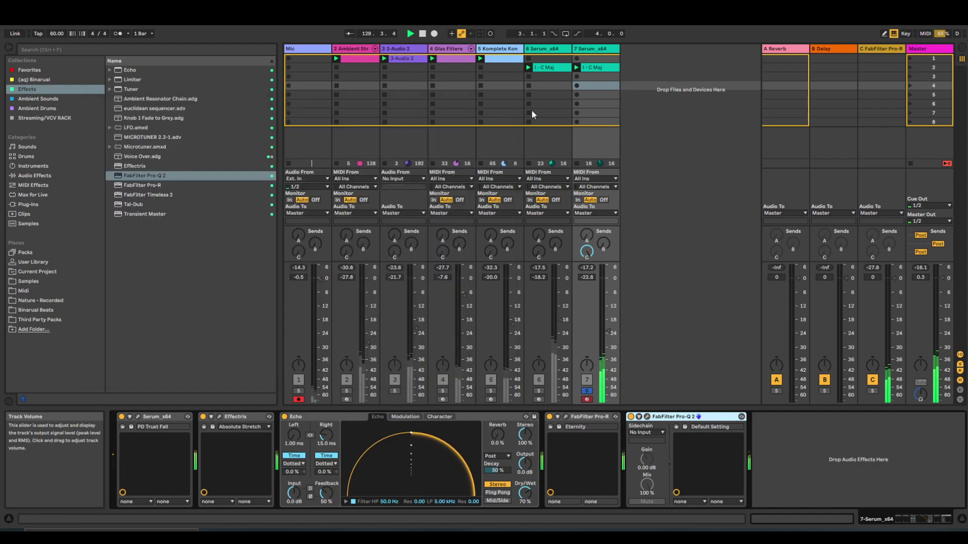
left_click(587, 391)
left_click_drag(608, 327, 608, 323)
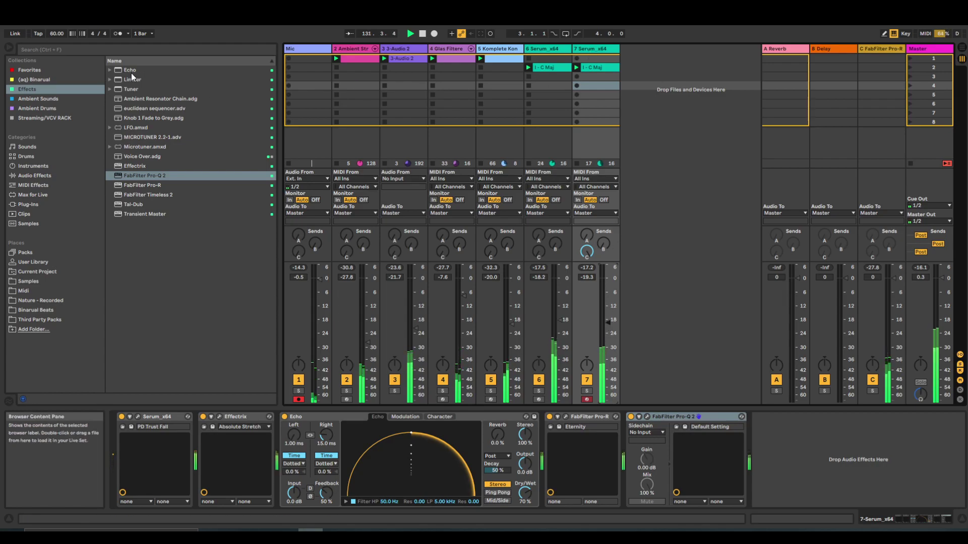
Undo the Operator load that replaced Serum on track 7 and add Operator on a new MIDI track instead.
left_click(28, 165)
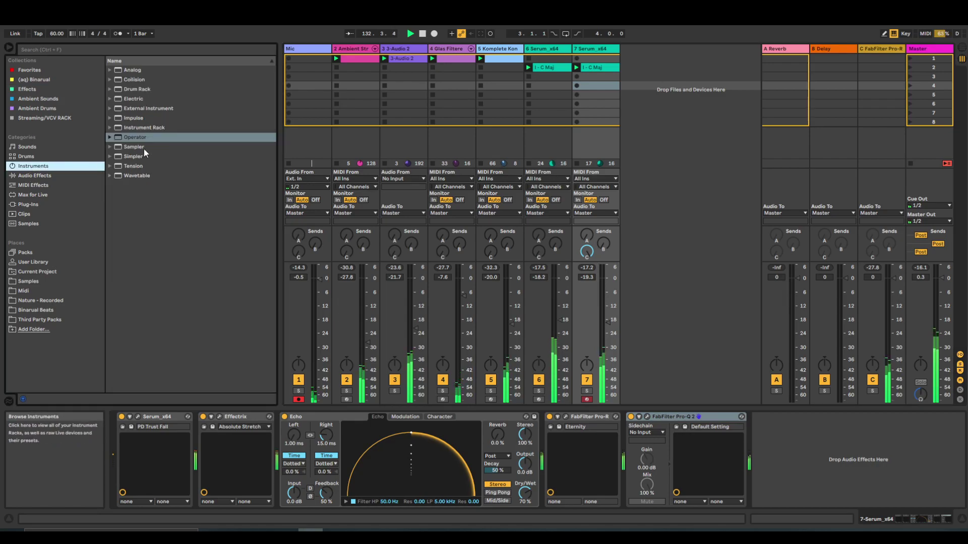
double_click(132, 140)
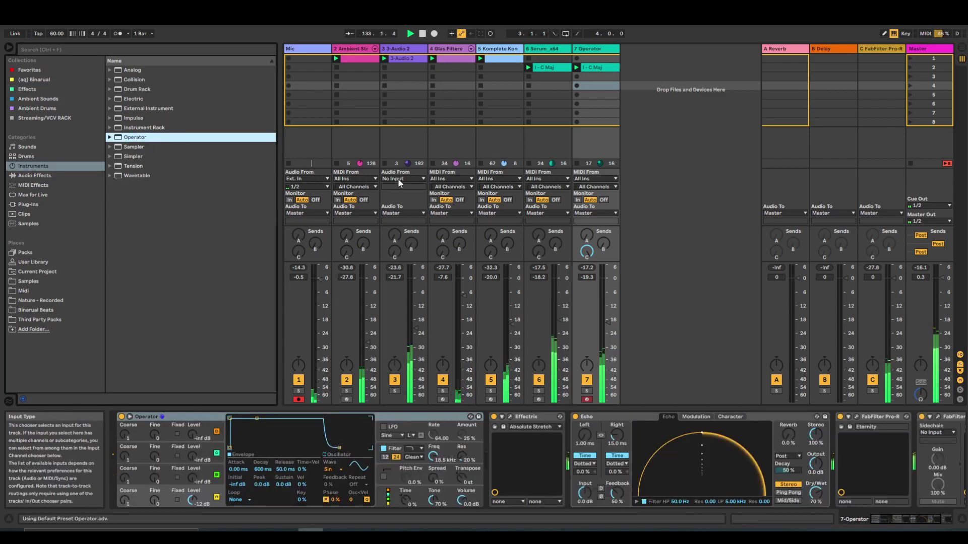
key("ctrl+z")
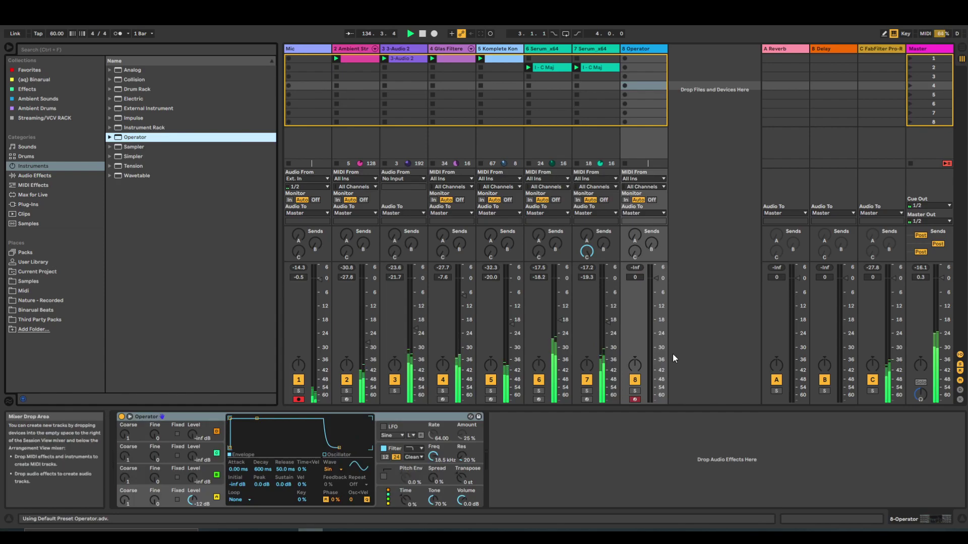
Lower the 7 Serum track's volume to -24.8 dB and reduce its send C.
left_click_drag(607, 319, 607, 327)
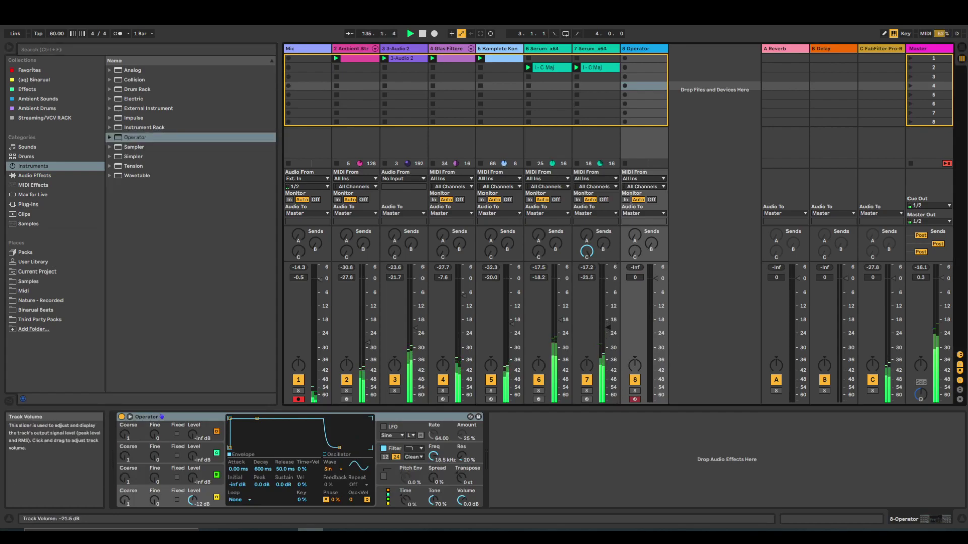
left_click_drag(591, 252, 591, 254)
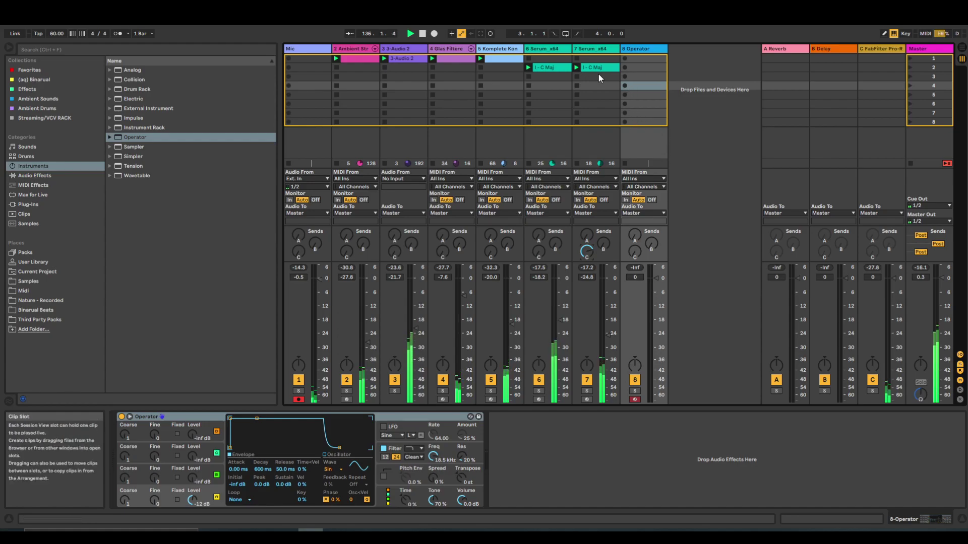
Create an empty MIDI clip in the Operator track's fourth slot and draw a C3 note spanning the whole first bar.
double_click(639, 90)
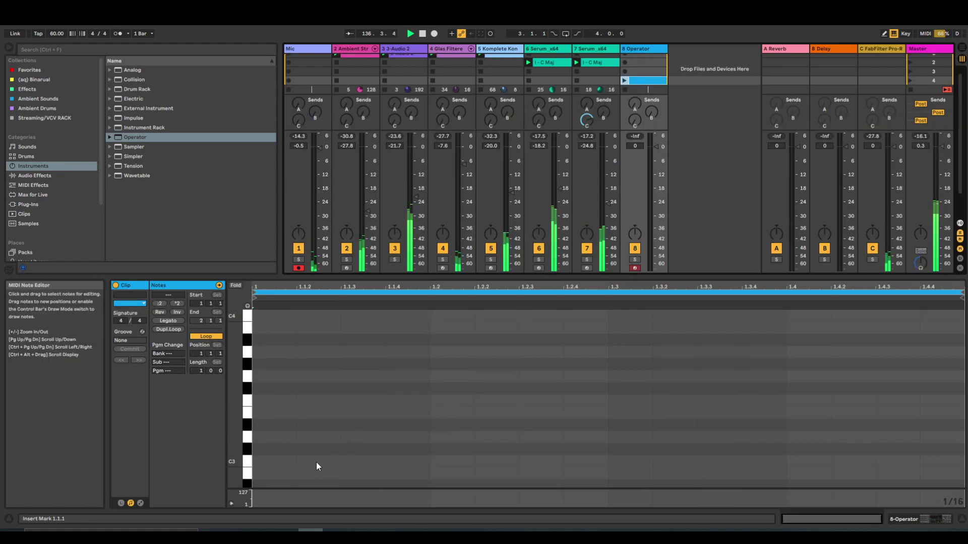
left_click(286, 462)
double_click(286, 461)
left_click_drag(298, 461, 936, 462)
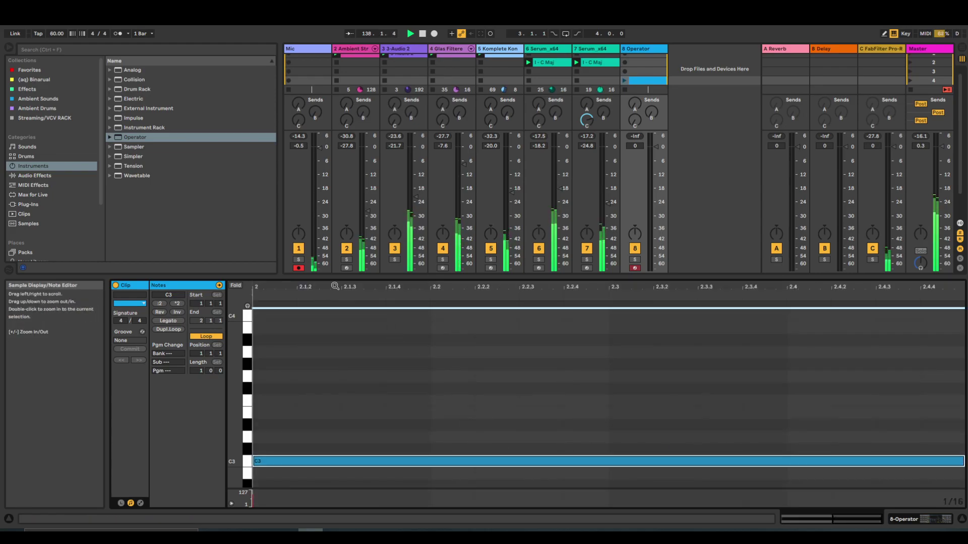
Duplicate the C3 note into the second bar and transpose the copy down five semitones to G2.
double_click(335, 286)
key("Down")
key("Down")
key("Down")
key("Down")
key("Down")
Transpose both notes down an octave to C2 and G1, and extend the clip's loop to two bars.
key("ctrl+a")
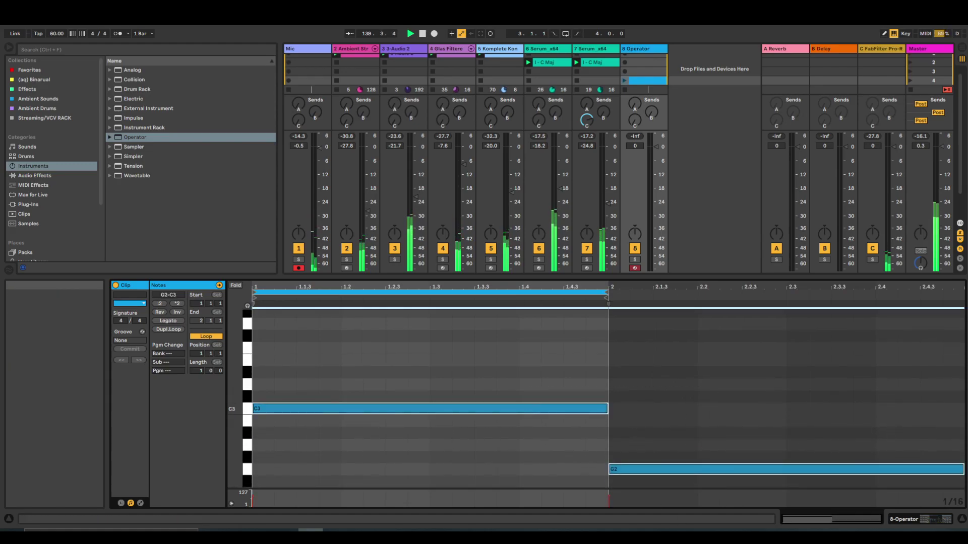
key("shift+Down")
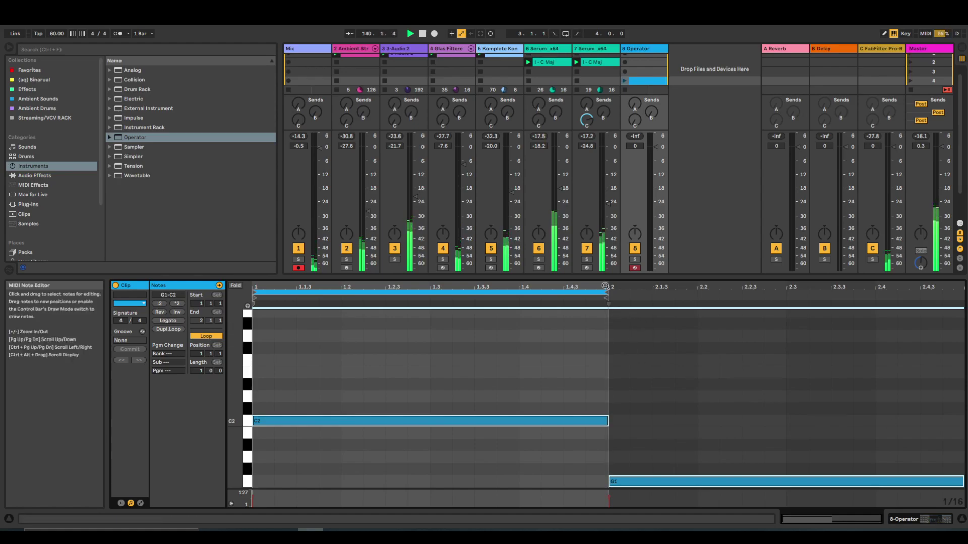
left_click_drag(604, 293, 955, 297)
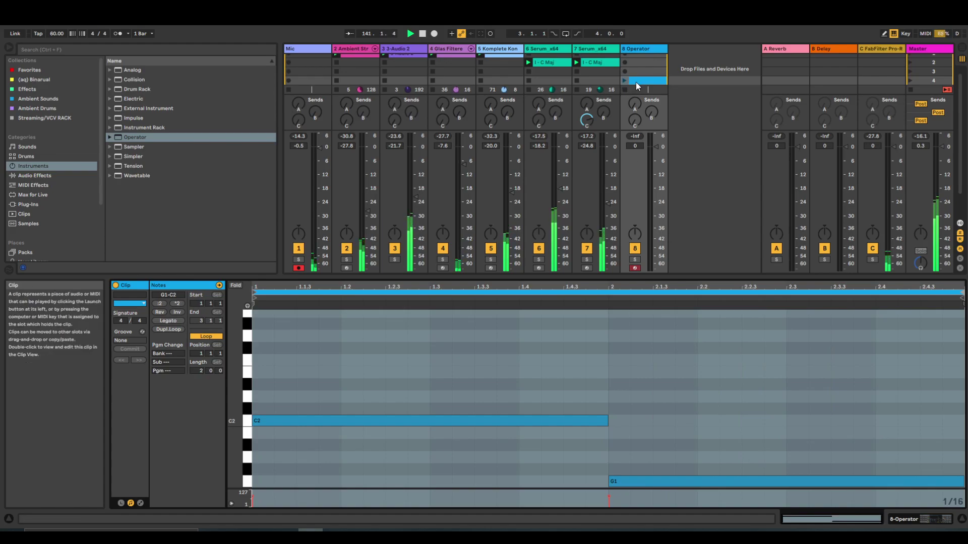
Launch the Operator clip and lower the Operator track's volume to -24.0 dB.
left_click(624, 81)
left_click_drag(655, 147, 655, 199)
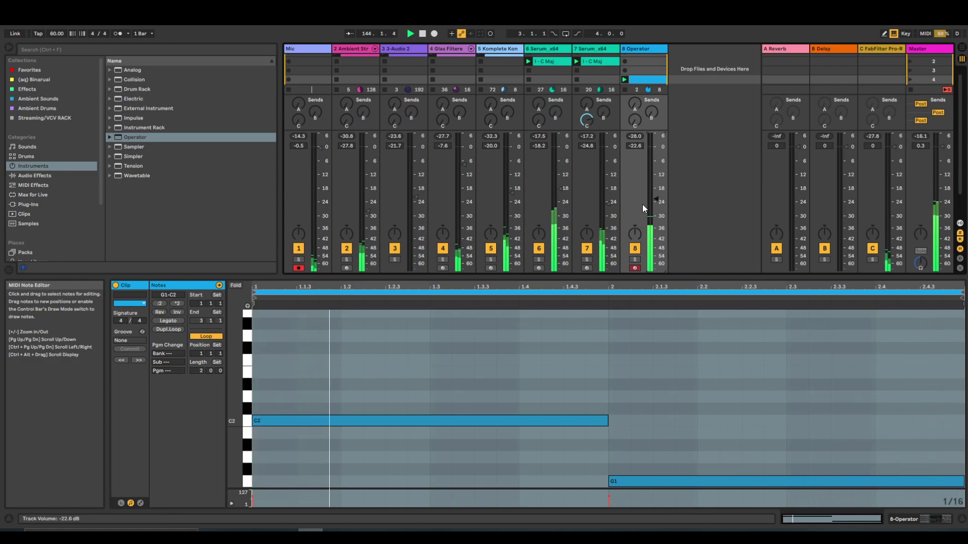
left_click_drag(656, 199, 656, 202)
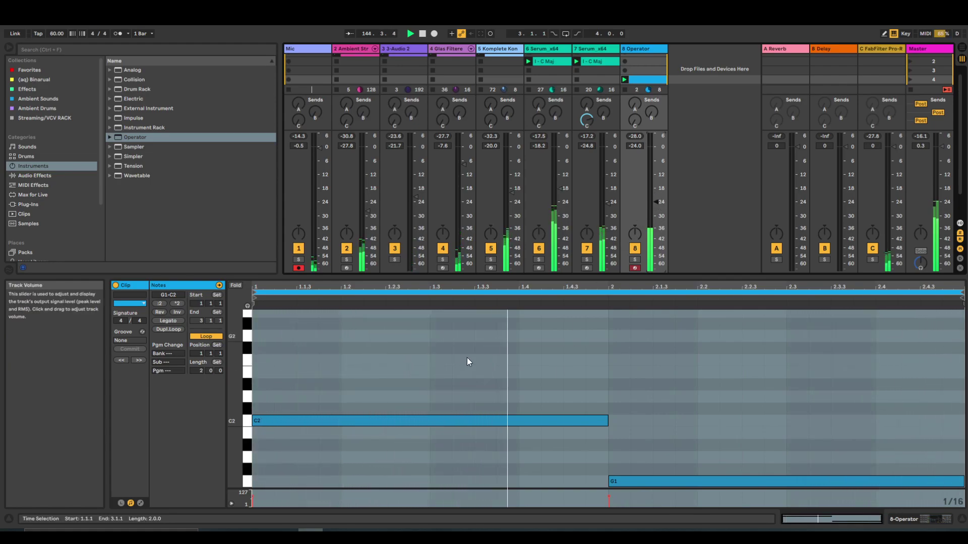
Stretch the Operator clip's notes and loop to double length, four bars, and transpose both notes down an octave to C1 and G0.
left_click(295, 386)
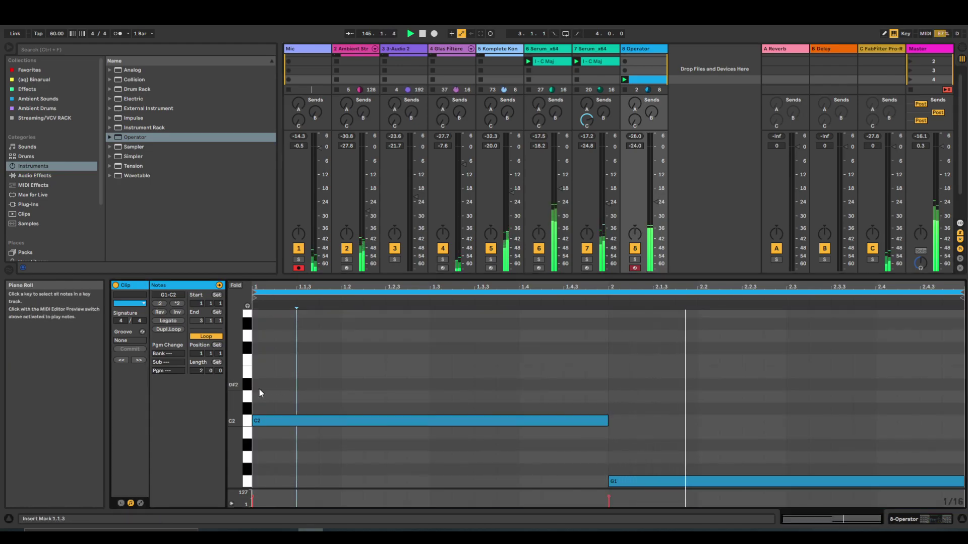
left_click(182, 301)
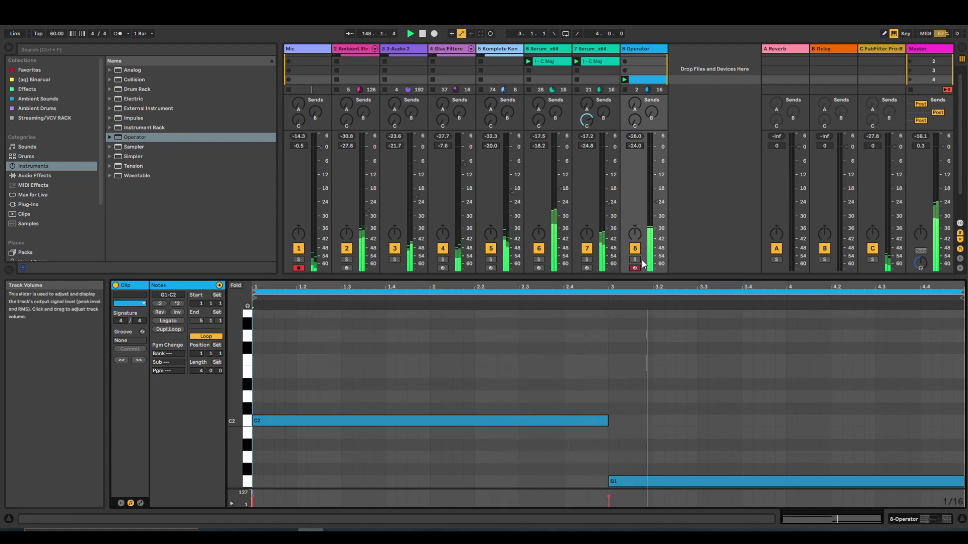
key("ctrl+a")
key("shift+Down")
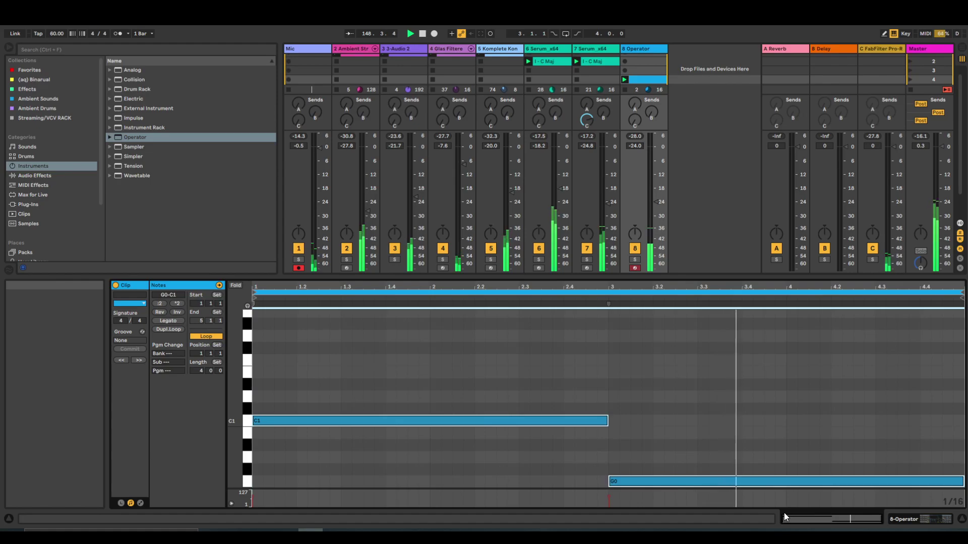
Fine-tune the Operator track's volume to -23.7 dB.
left_click_drag(662, 197, 662, 194)
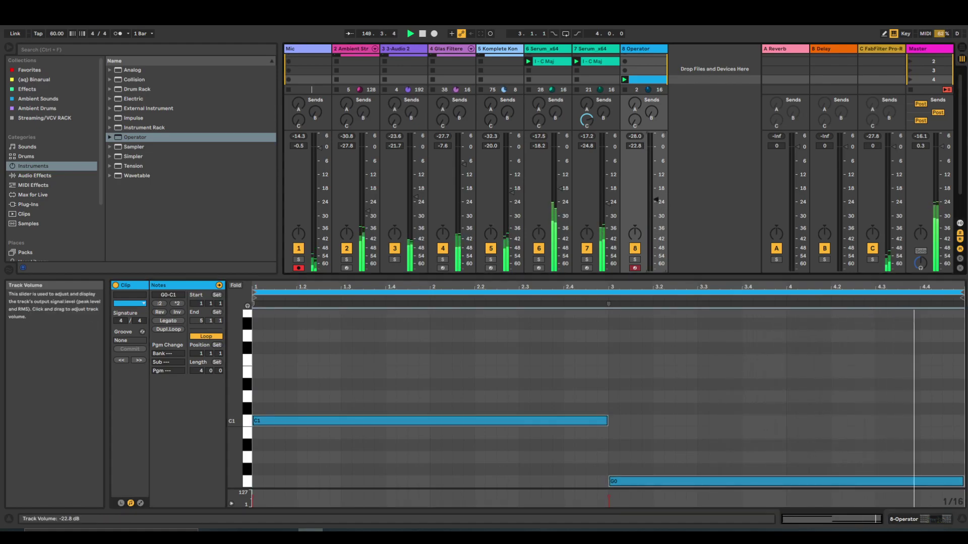
left_click_drag(662, 194, 663, 193)
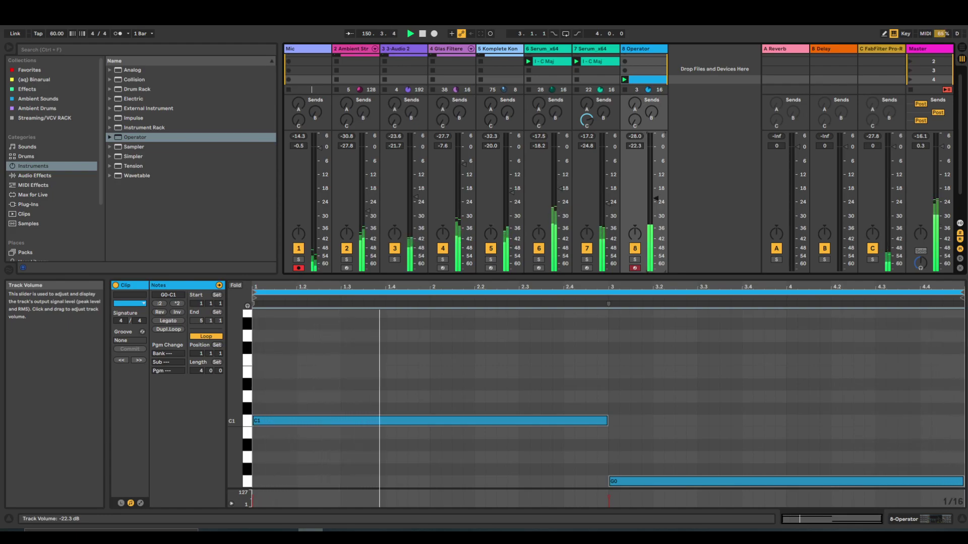
left_click_drag(656, 201, 655, 202)
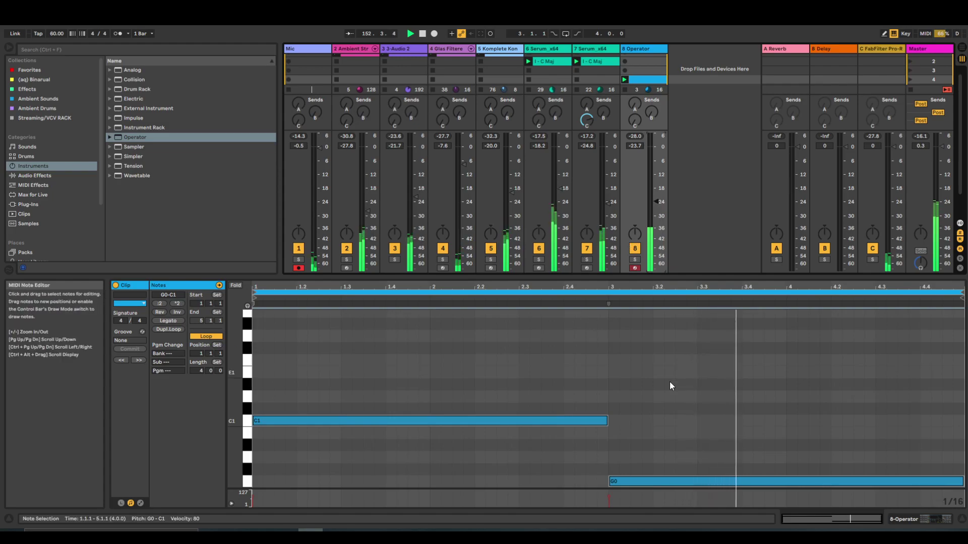
Try the Operator clip's second note an octave higher at G1, and return it to G0.
left_click(655, 481)
key("shift+Up")
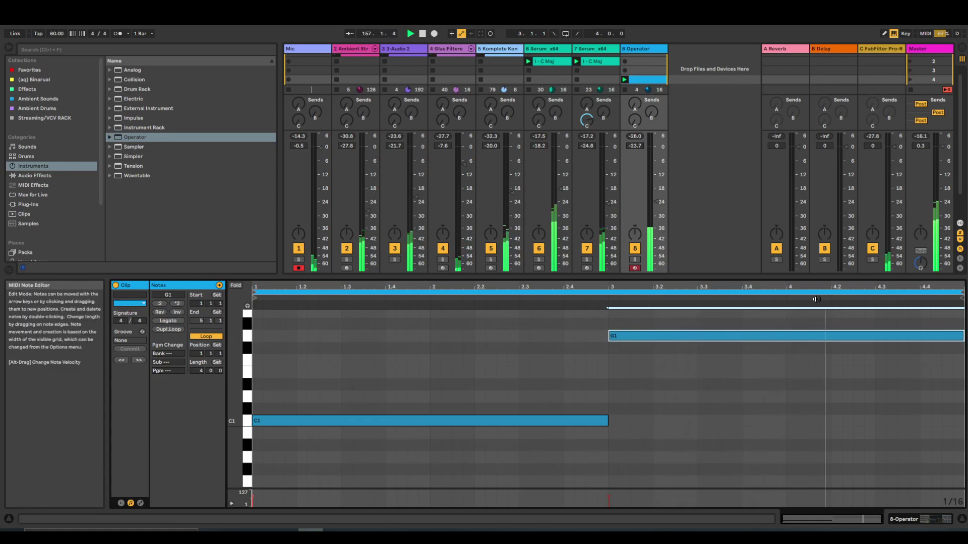
left_click(687, 374)
scroll(822, 377, "up", 2)
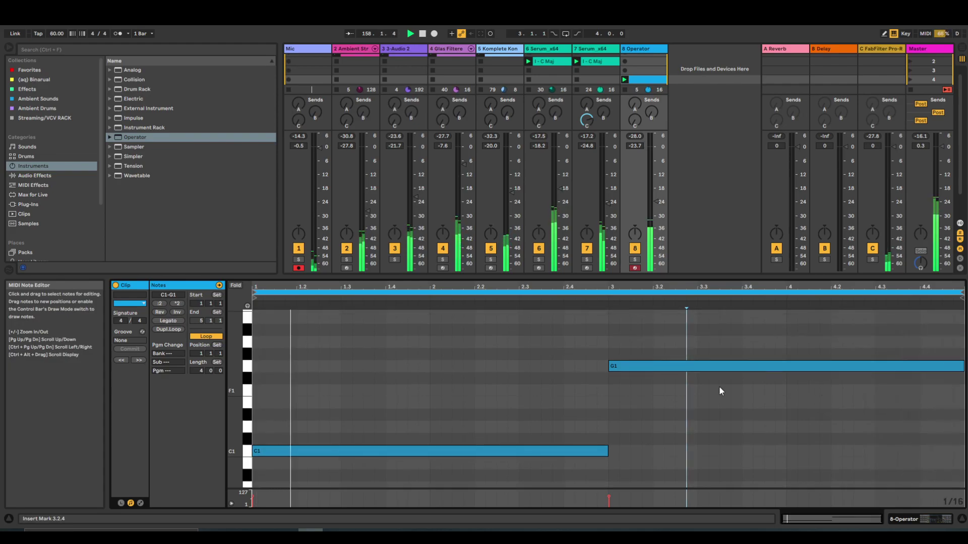
scroll(719, 387, "down", 1)
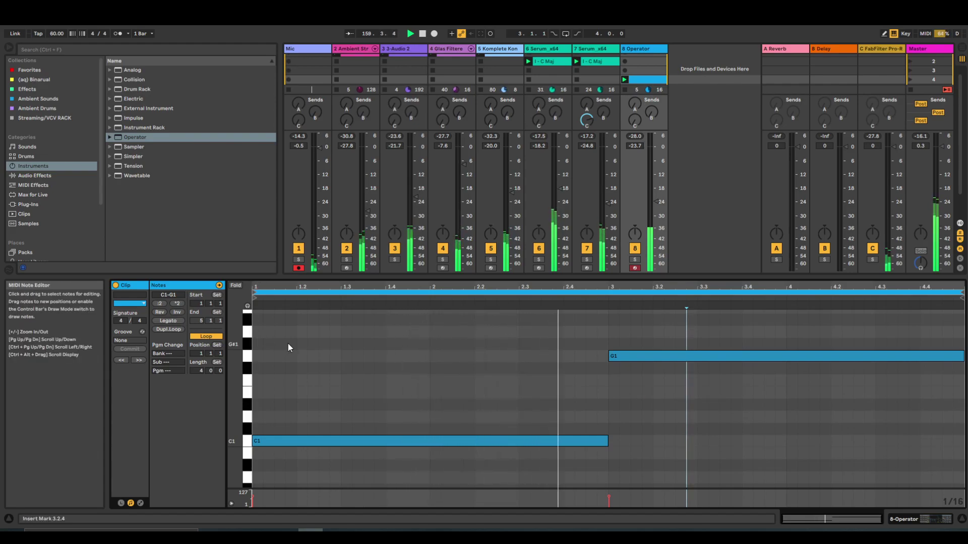
left_click_drag(553, 328, 725, 384)
key("shift+Down")
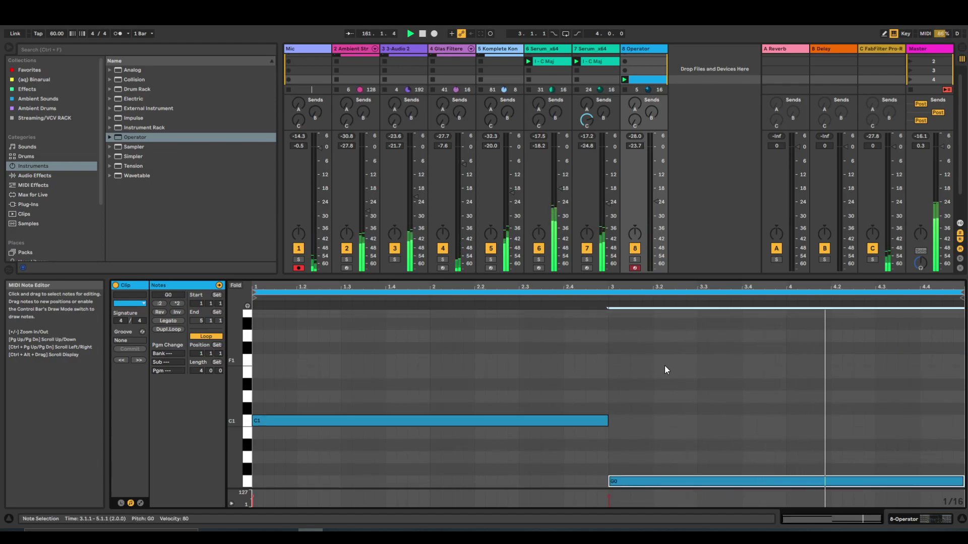
left_click(657, 413)
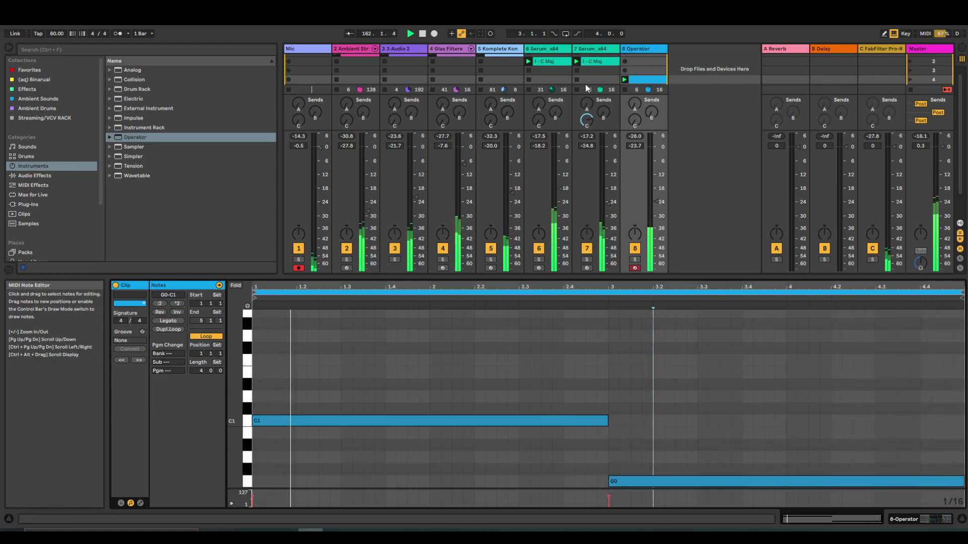
Try pasting the lowest chord notes from the 7 Serum clip into the Operator clip, and delete the pasted notes.
left_click(584, 61)
left_click_drag(864, 417, 414, 360)
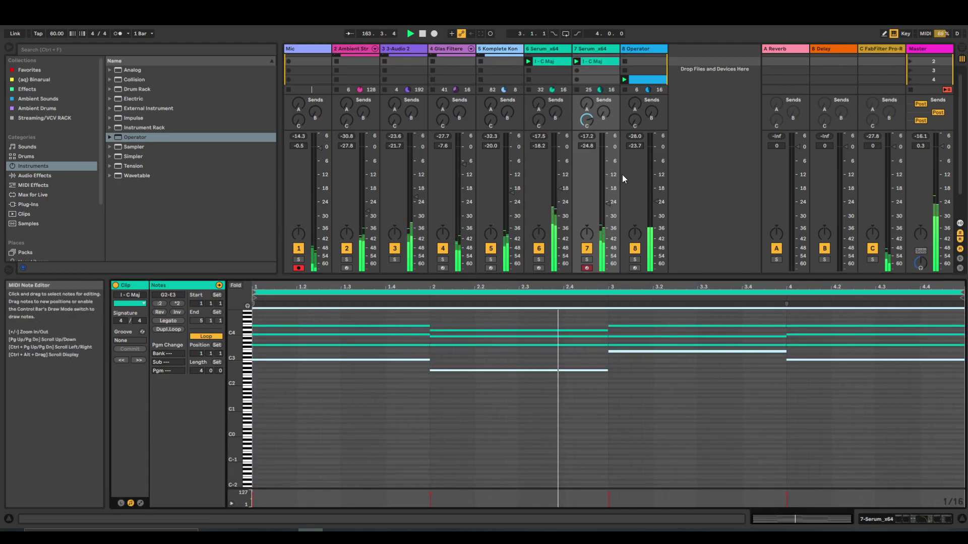
left_click(647, 80)
left_click(513, 392)
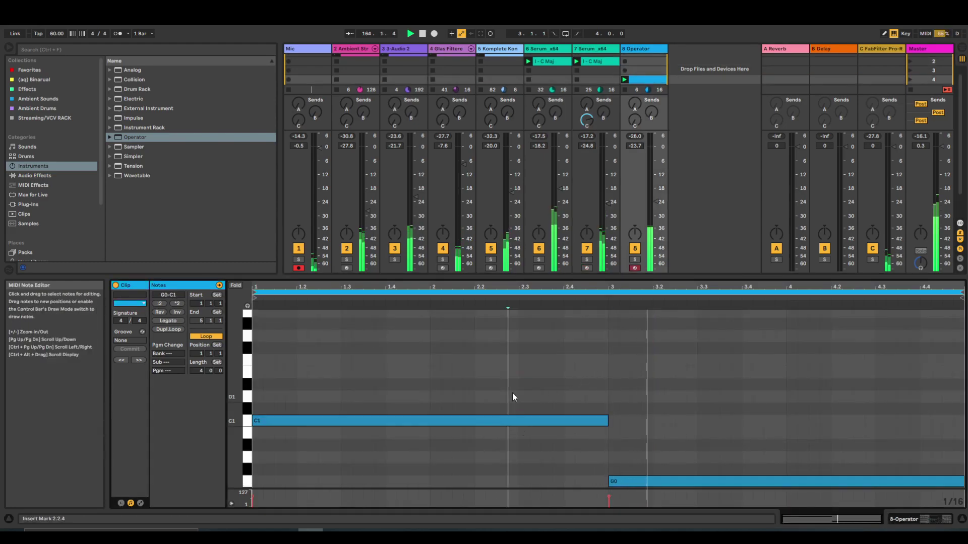
key("ctrl+v")
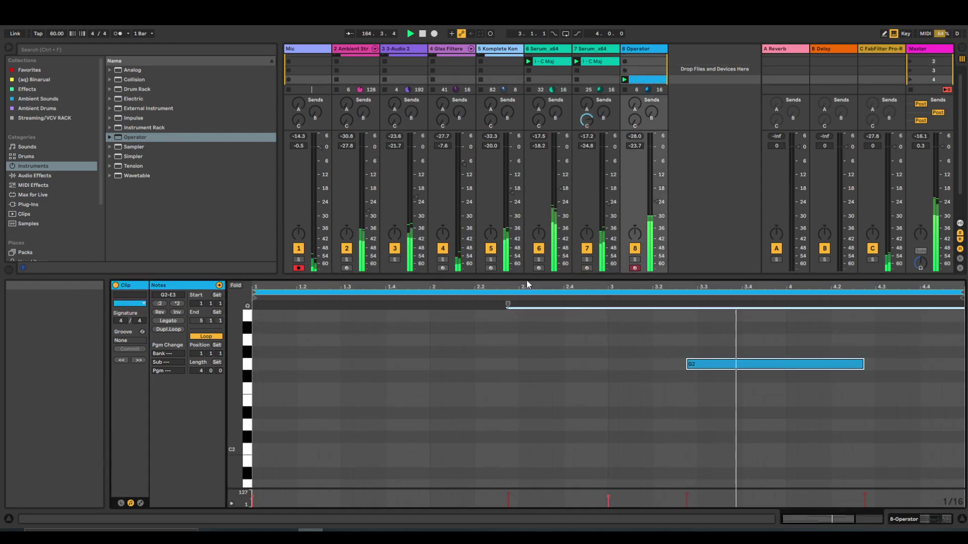
left_click_drag(527, 286, 525, 273)
scroll(467, 400, "down", 10)
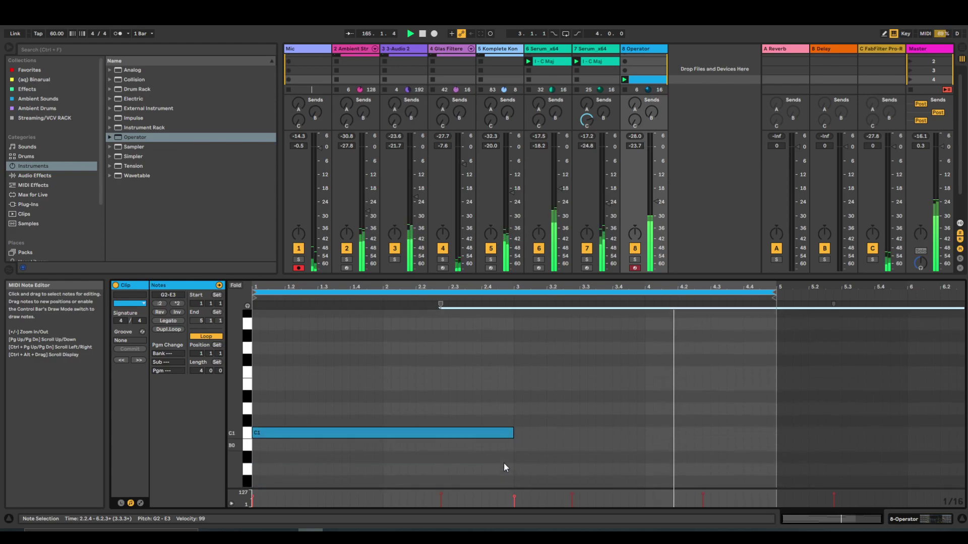
key("Delete")
scroll(491, 416, "up", 8)
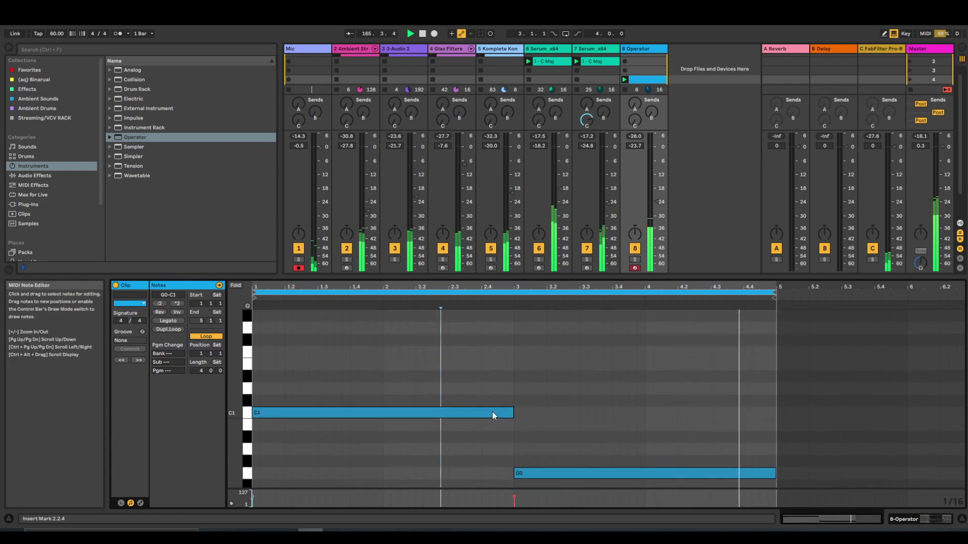
Copy the I - C Maj clip from the 7 Serum track into the Operator track's third slot.
left_click(598, 63)
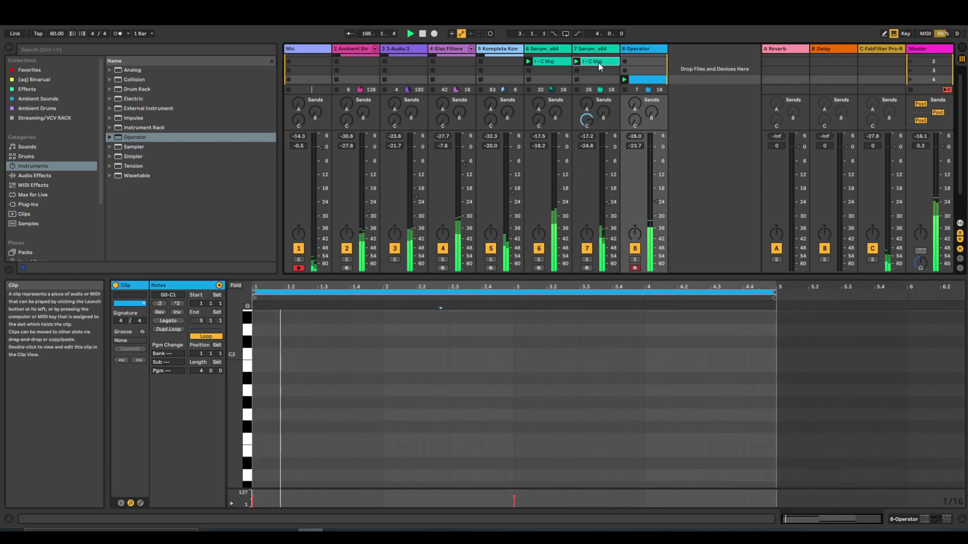
key("ctrl+d")
left_click_drag(603, 73, 644, 65)
Delete the upper chord notes from the copied I - C Maj clip, keeping only the lowest bass line.
left_click(653, 360)
key("ctrl+a")
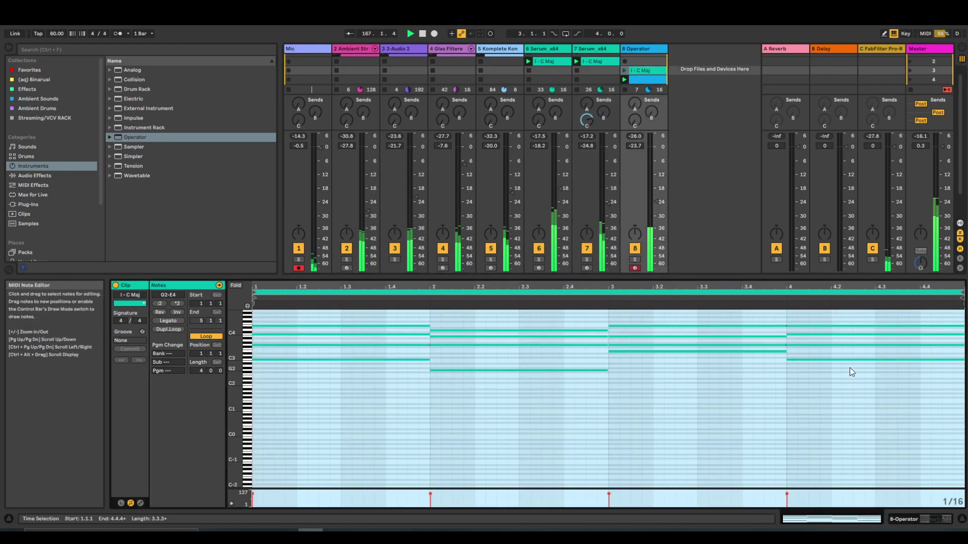
left_click_drag(850, 347, 395, 313)
key("Delete")
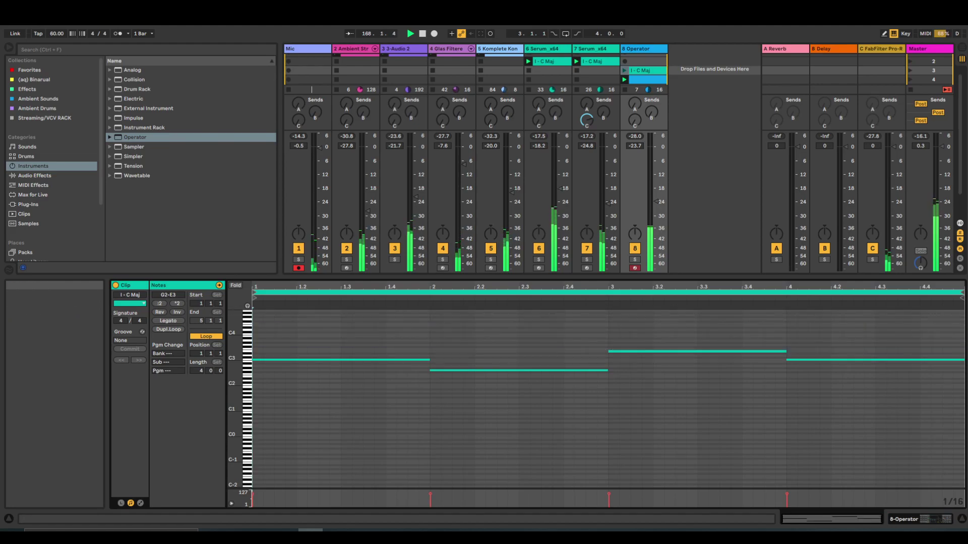
Transpose all the notes of the copied I - C Maj bass clip down two octaves, spanning G0 to E1.
left_click(464, 337)
key("ctrl+s")
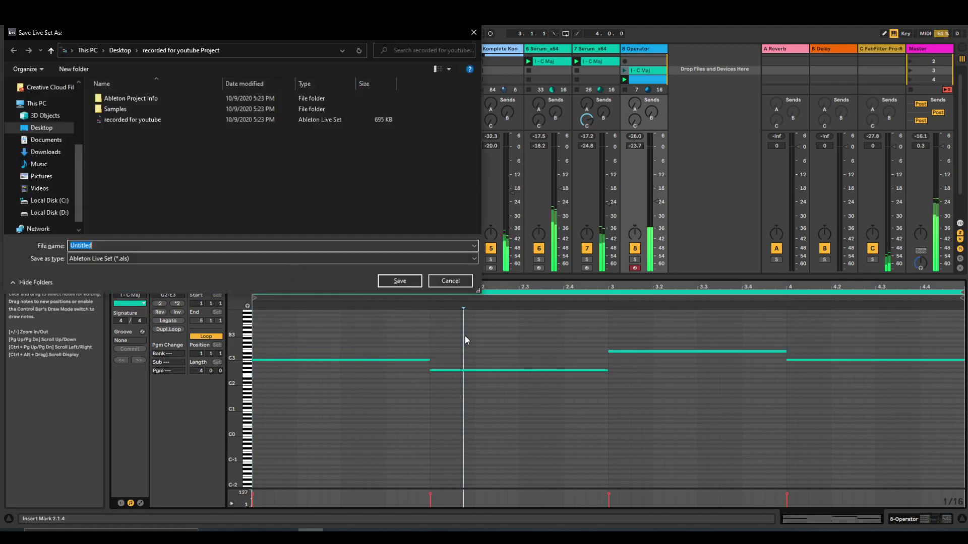
key("Escape")
key("ctrl+a")
key("shift+Down")
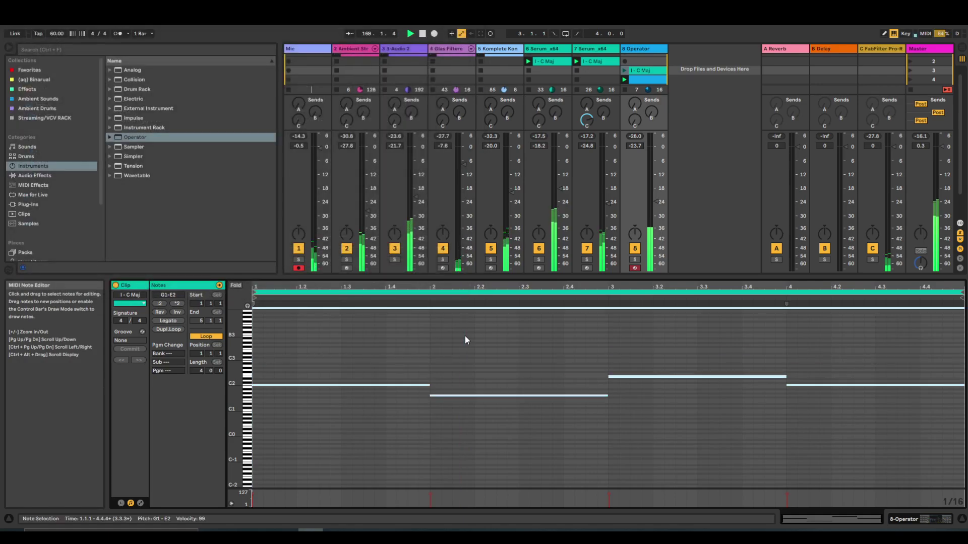
key("shift+Down")
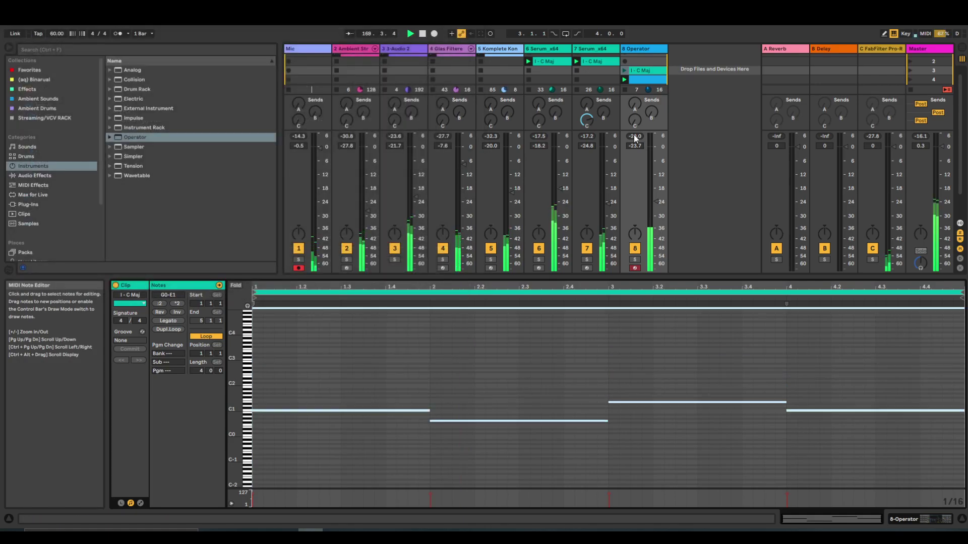
Replace the old Operator clip by deleting it, move I - C Maj up to scene 2, and assign the track color to the clips.
left_click(631, 78)
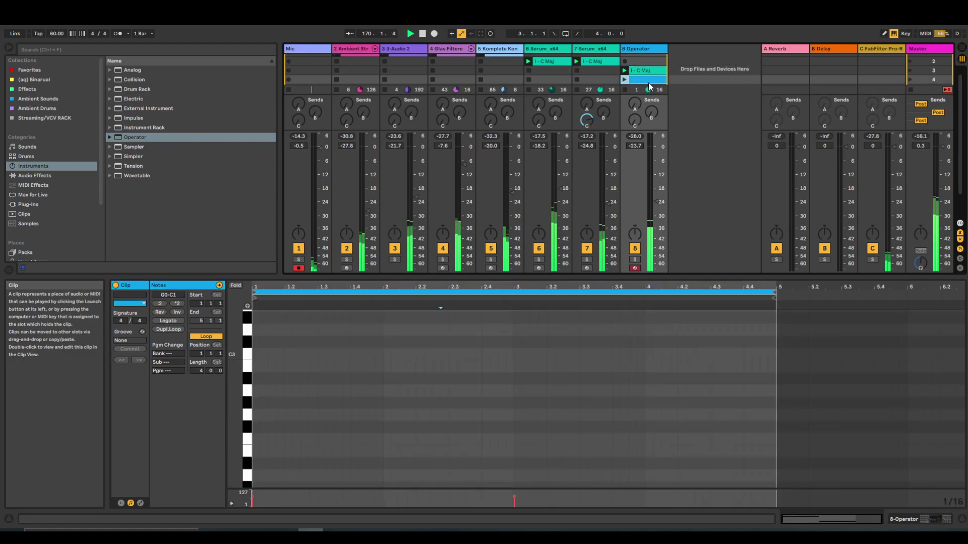
right_click(650, 80)
left_click(661, 109)
left_click_drag(650, 74, 655, 61)
right_click(655, 47)
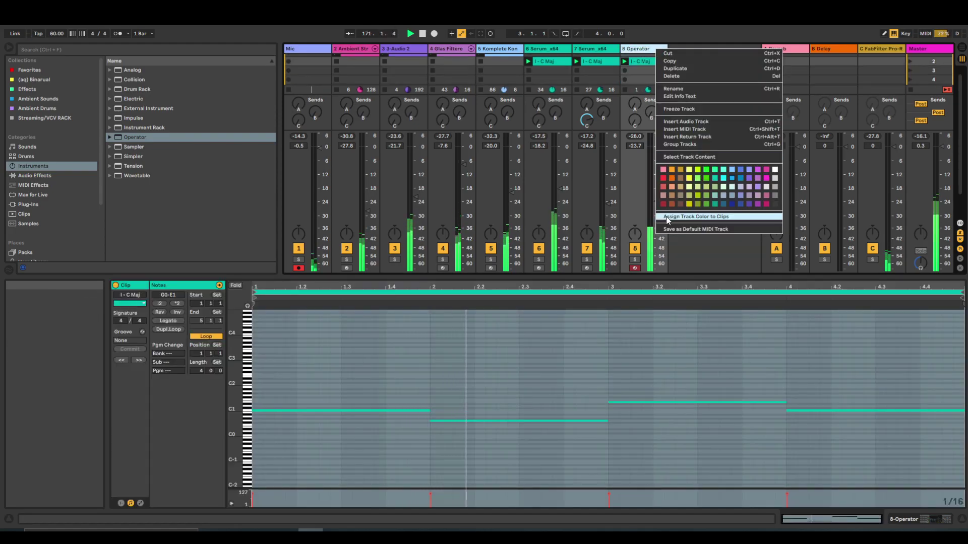
left_click(695, 217)
Try the third bass note of the Operator clip an octave lower at E0.
left_click_drag(694, 276, 691, 343)
scroll(728, 167, "down", 3)
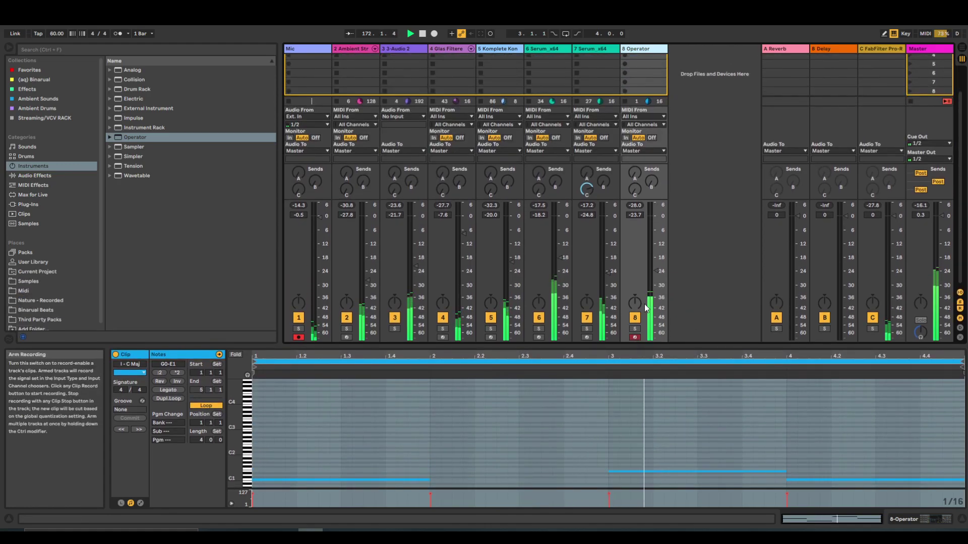
left_click(706, 435)
left_click(629, 435)
left_click(663, 451)
key("shift+Down")
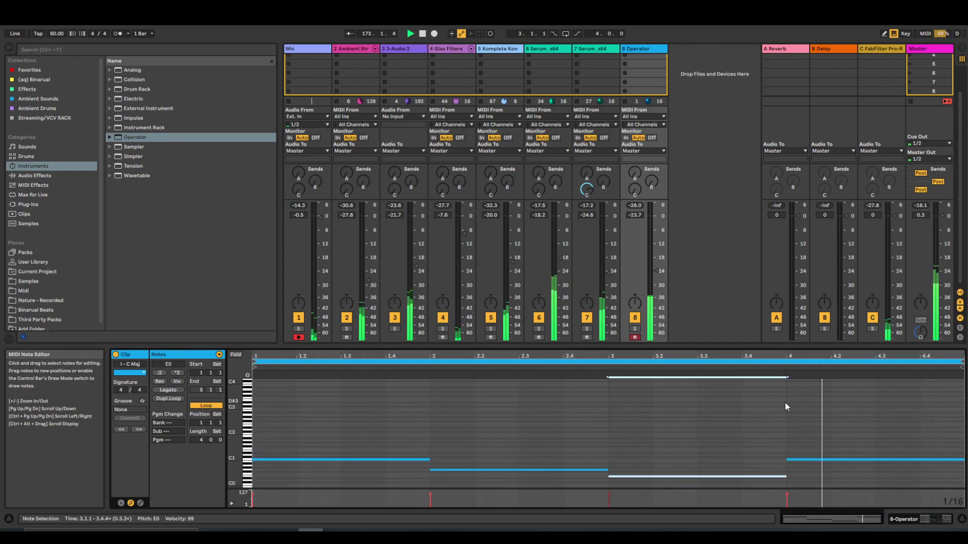
Try the fourth bass note an octave lower at C0 with playback restarted, and return it to C1.
left_click(870, 424)
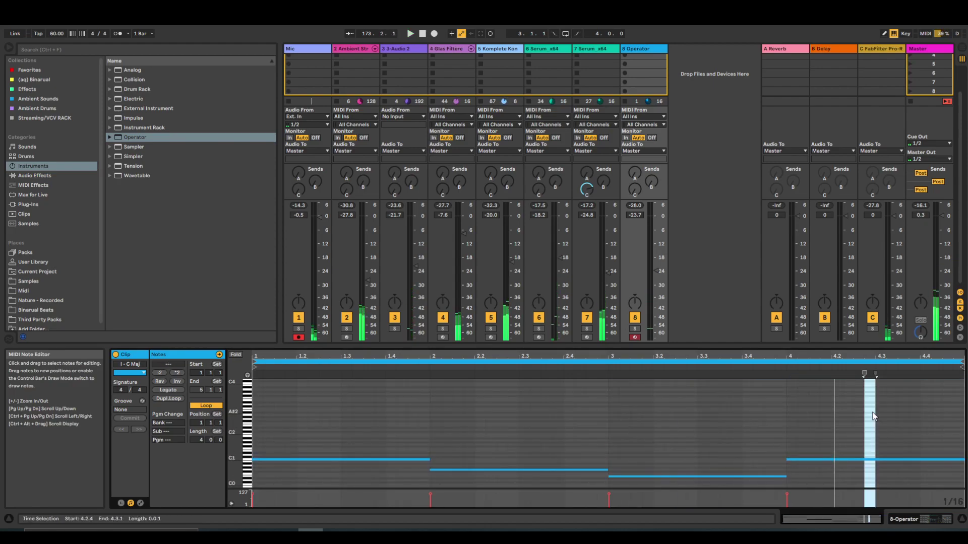
left_click(871, 412)
left_click(845, 460)
key("shift+Down")
key("space")
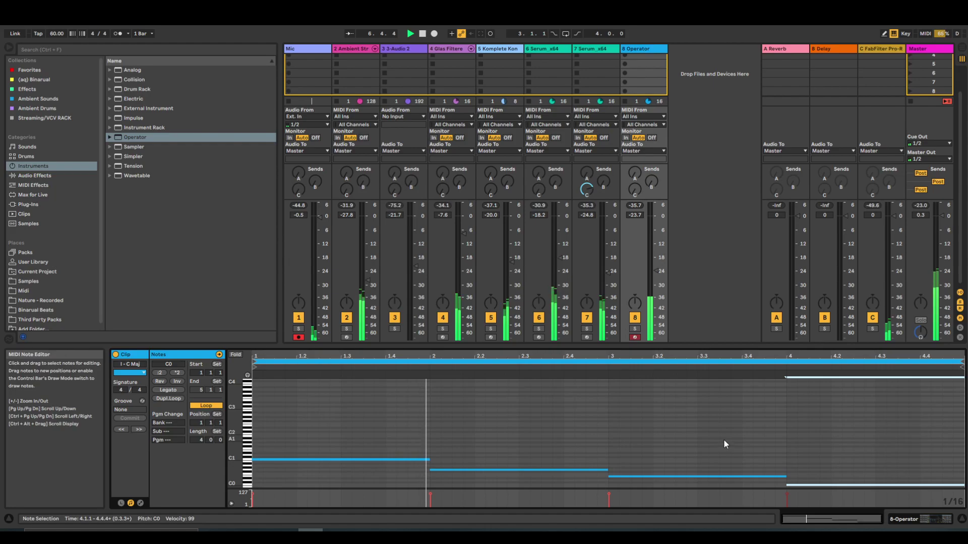
scroll(676, 419, "down", 3)
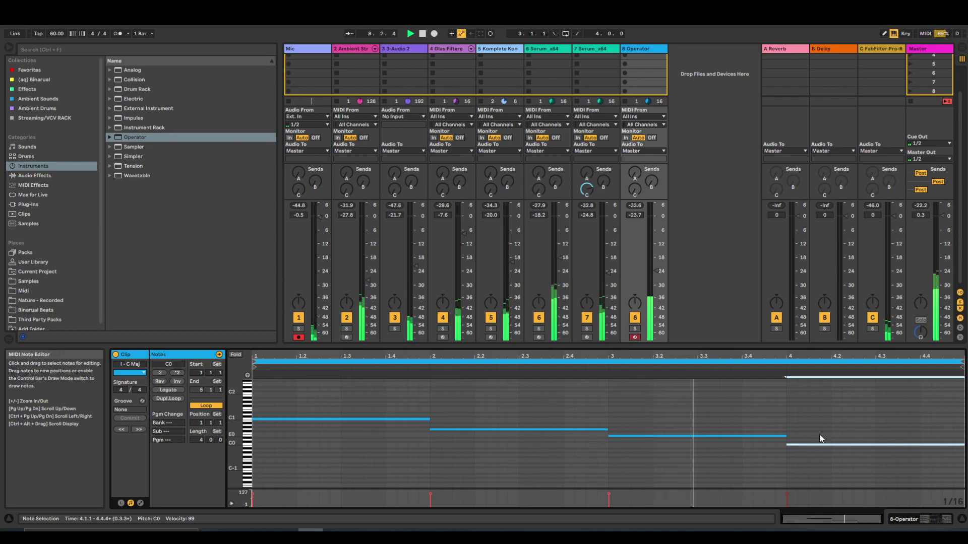
key("shift+Up")
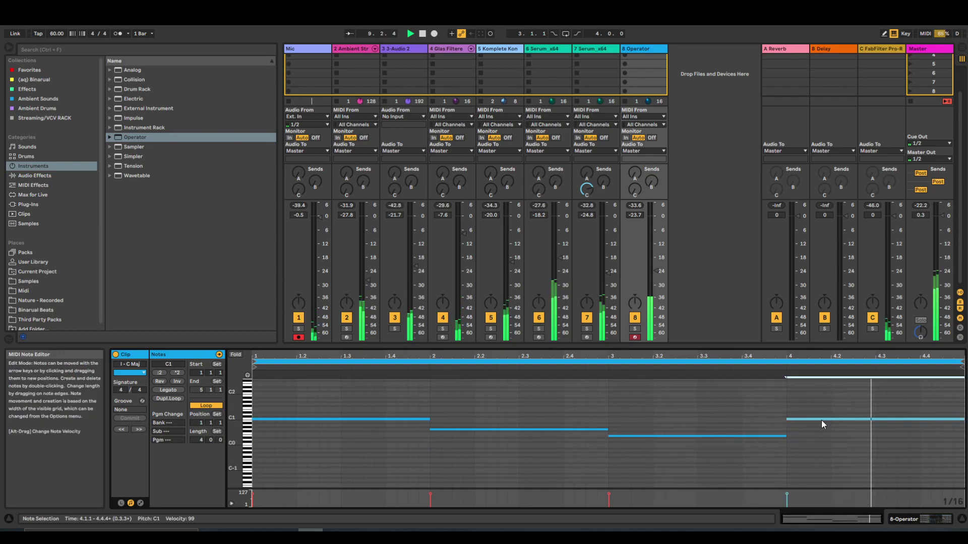
Shorten the Operator clip's loop to three bars and raise its third note an octave to E1.
left_click_drag(962, 362, 786, 364)
left_click_drag(672, 407, 658, 462)
key("shift+Up")
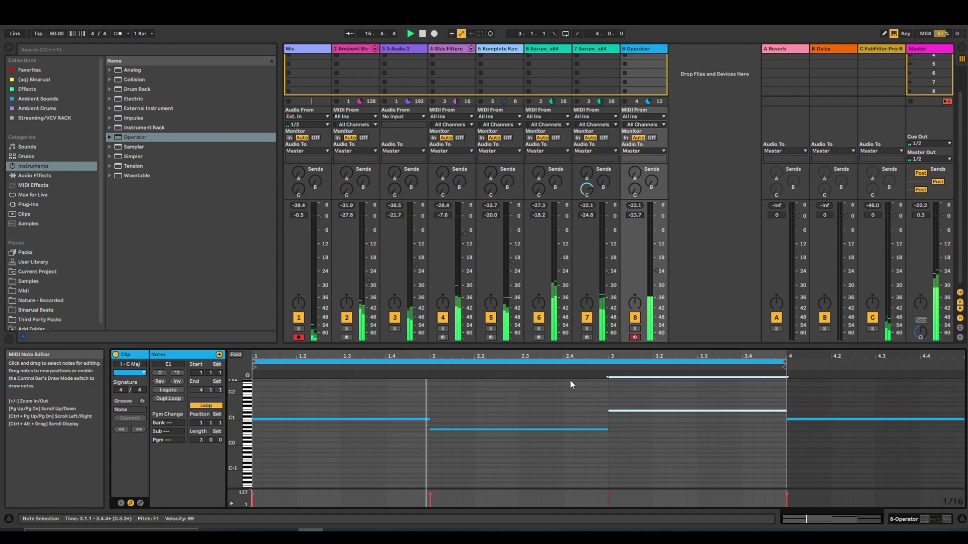
Rebalance the track volumes: Operator -27.4 dB, 7 Serum -42.0 dB, track 2 -19.0 dB, track 3 -21.0 dB and track 5 -15.0 dB.
left_click_drag(655, 275, 653, 284)
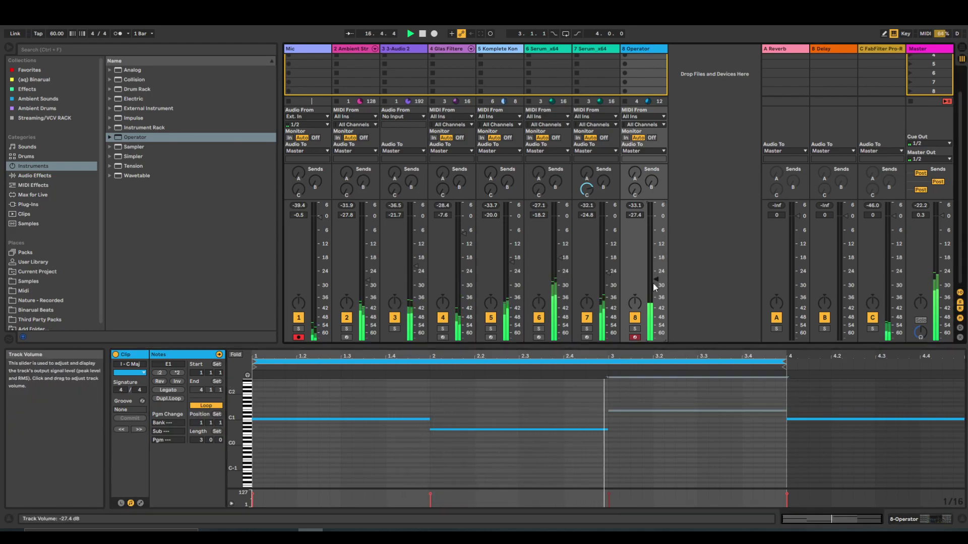
scroll(544, 268, "up", 4)
left_click_drag(572, 347, 572, 504)
left_click_drag(604, 419, 608, 473)
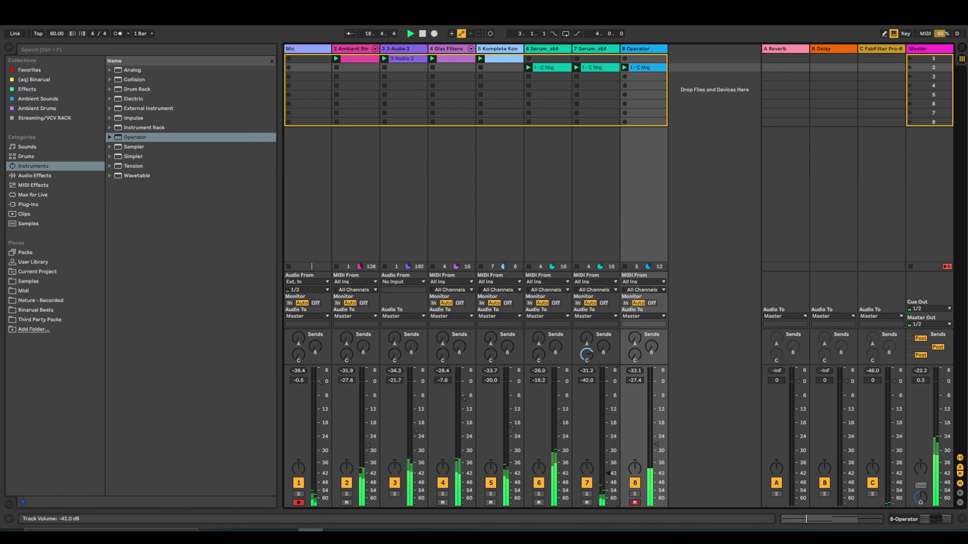
left_click_drag(367, 445, 410, 431)
left_click_drag(509, 434, 509, 421)
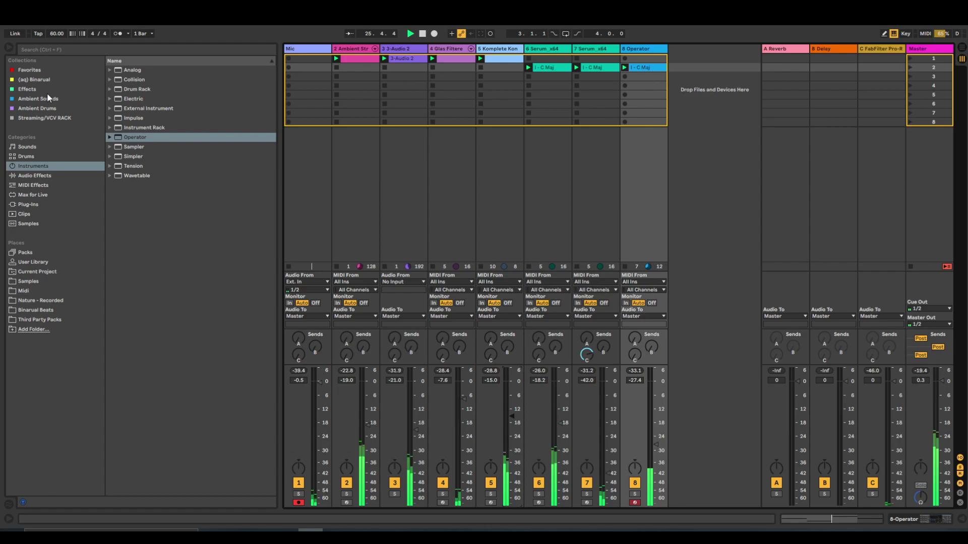
Add the Alto Flute Solo Legato Vibrato preset from the Winds sounds as a new track.
left_click(27, 147)
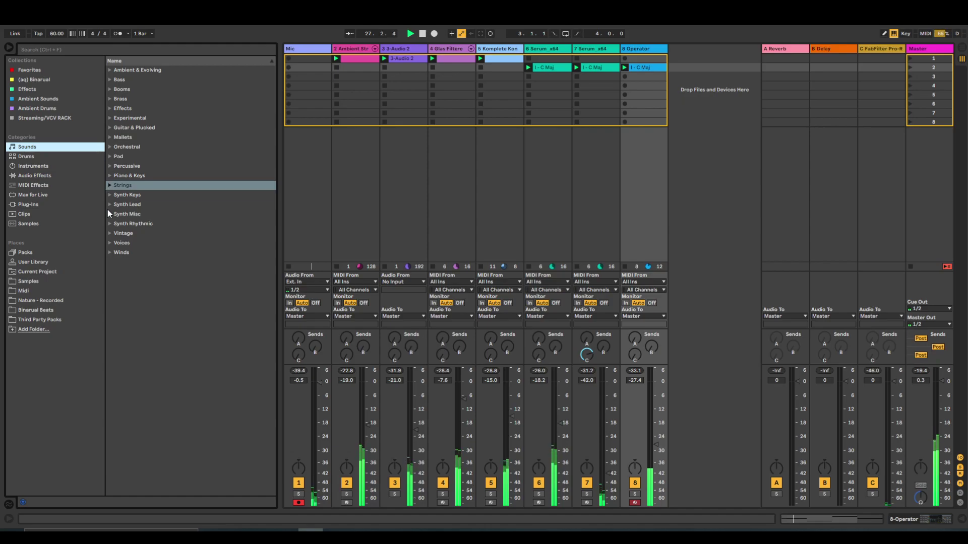
left_click(113, 253)
scroll(168, 312, "down", 2)
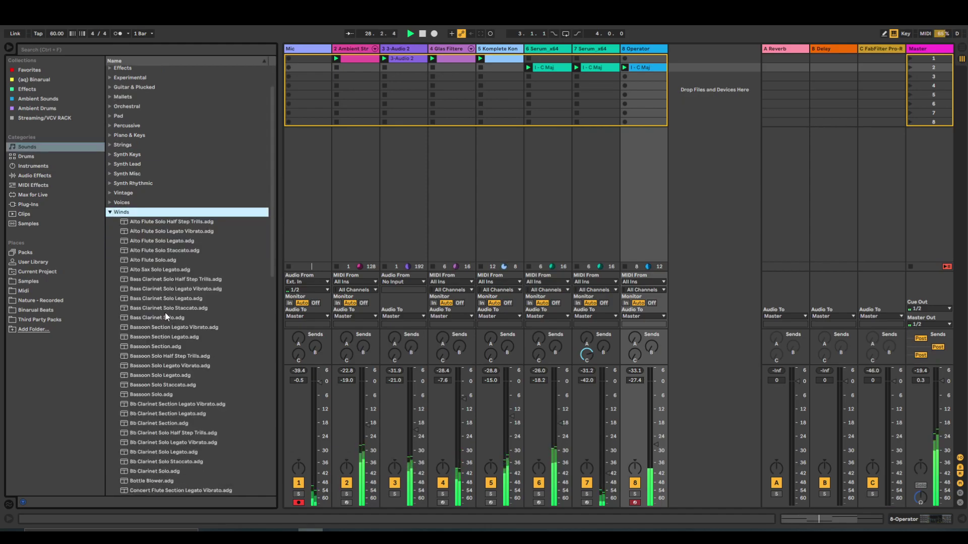
left_click(152, 231)
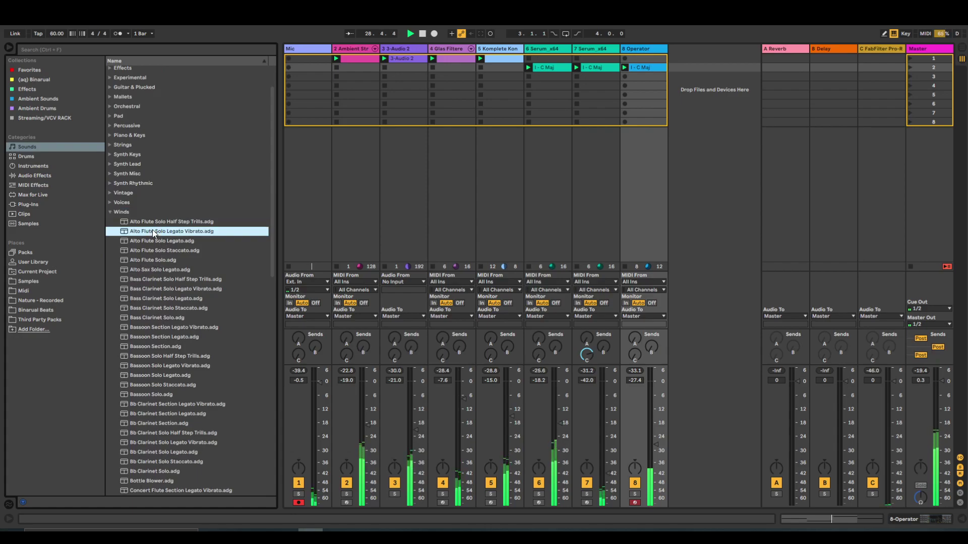
left_click_drag(160, 234, 696, 91)
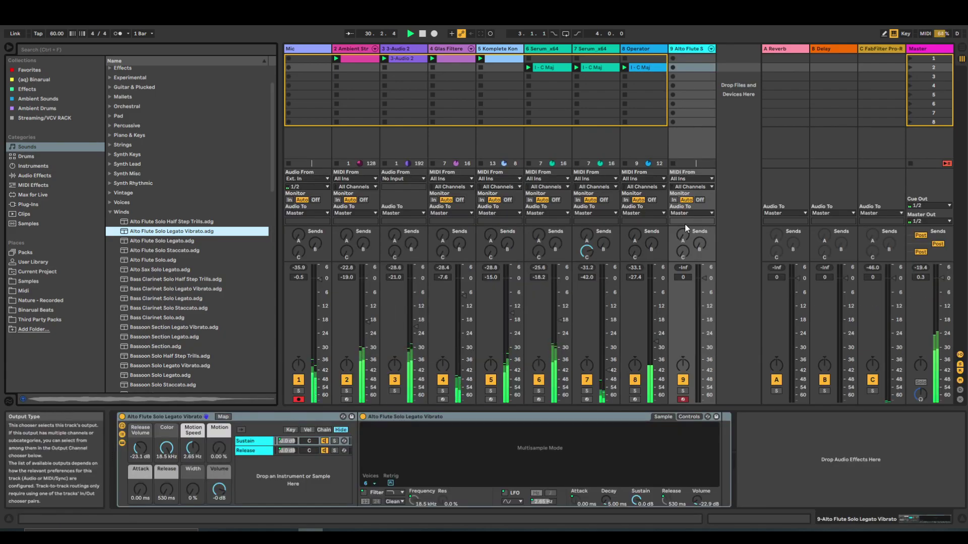
Disarm the Mic track, and set the flute rack's attack to 0.65 ms and release to 5.61 s.
left_click(300, 398)
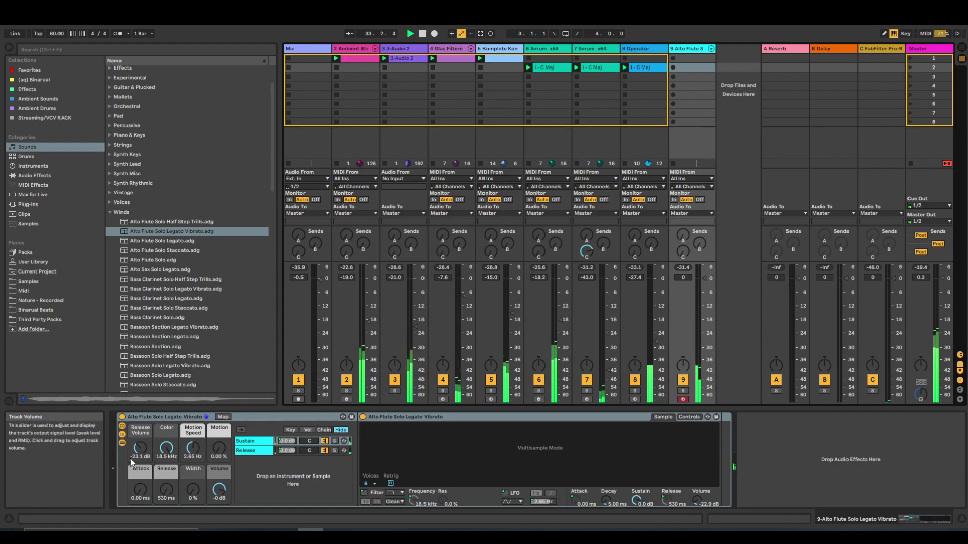
left_click_drag(168, 491, 138, 493)
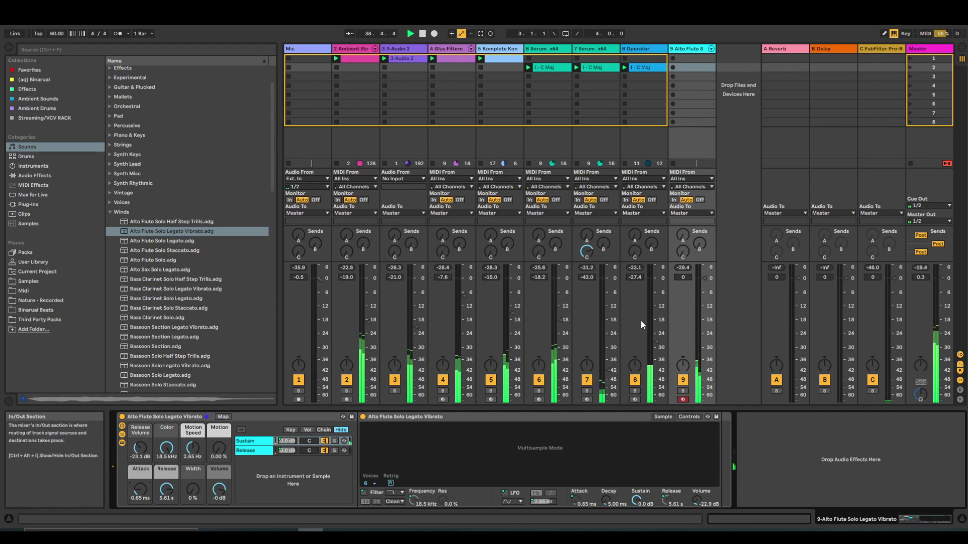
Lower the volumes of track 4 to -14.4 dB, track 5 to -22.1 dB and the flute track to -11.6 dB.
left_click_drag(461, 304, 512, 329)
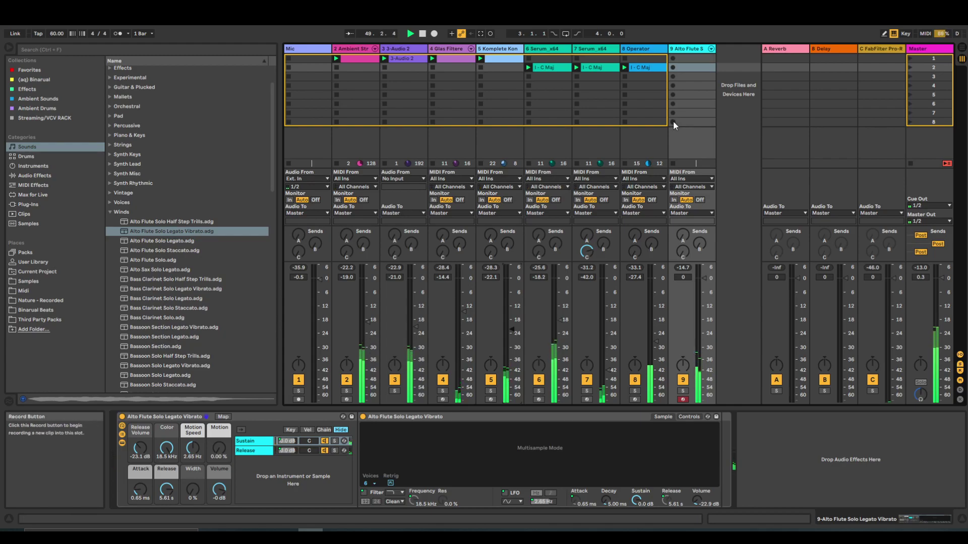
left_click_drag(700, 328, 700, 352)
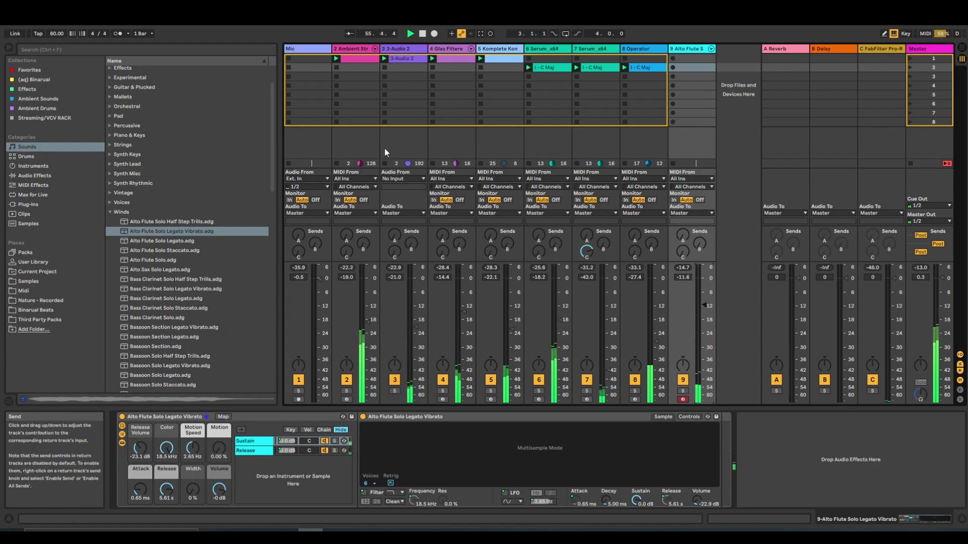
Add Echo to the flute track with unsynced left and right delay times of 15 ms.
left_click(31, 90)
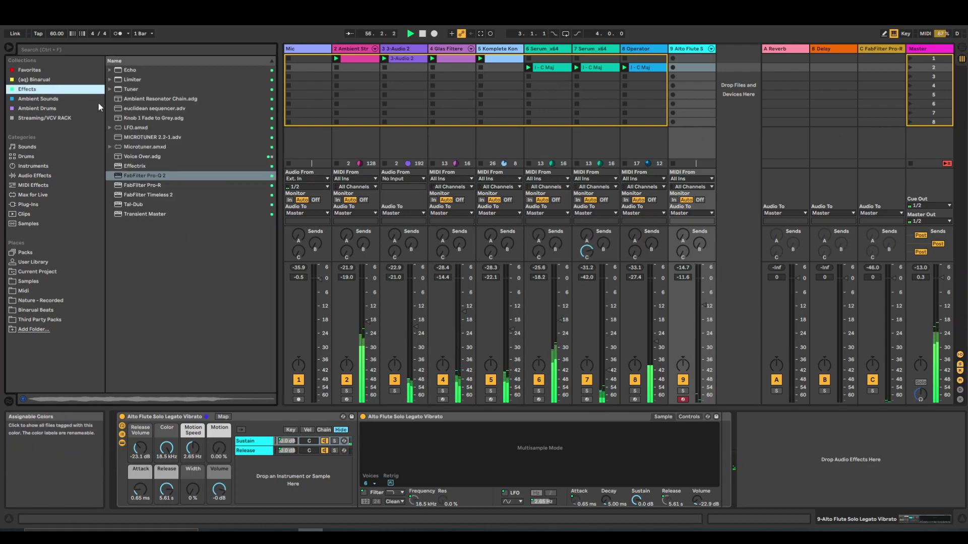
left_click(23, 71)
left_click(44, 89)
double_click(130, 70)
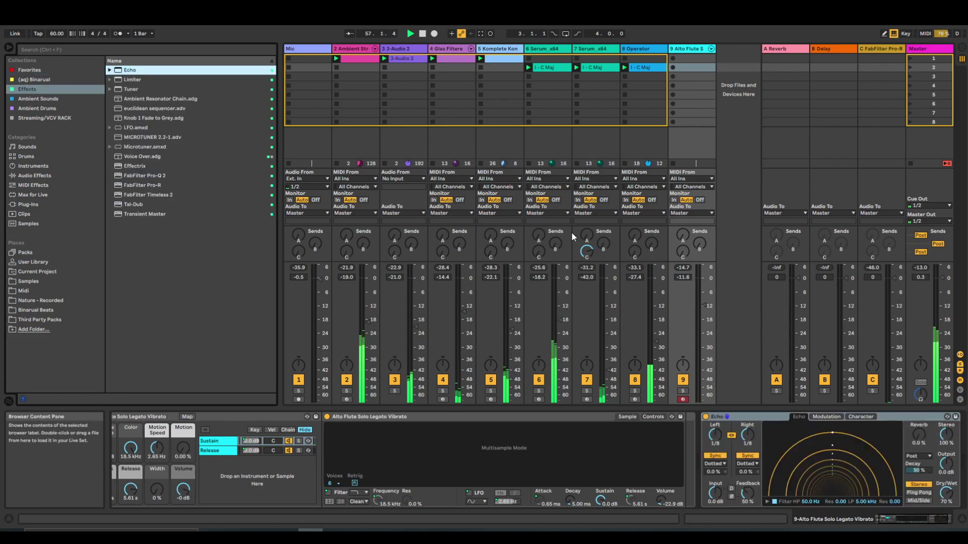
left_click(716, 456)
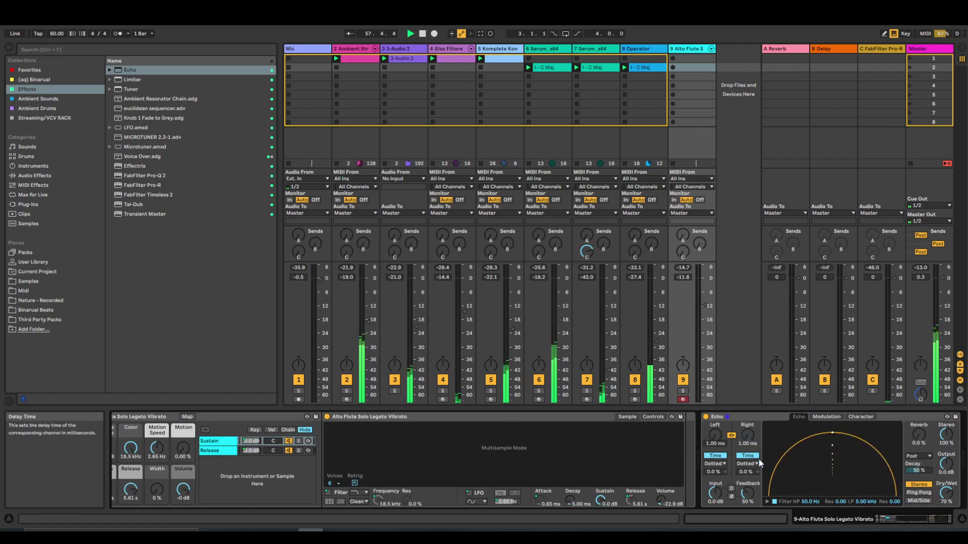
left_click(742, 445)
type("15")
key("Return")
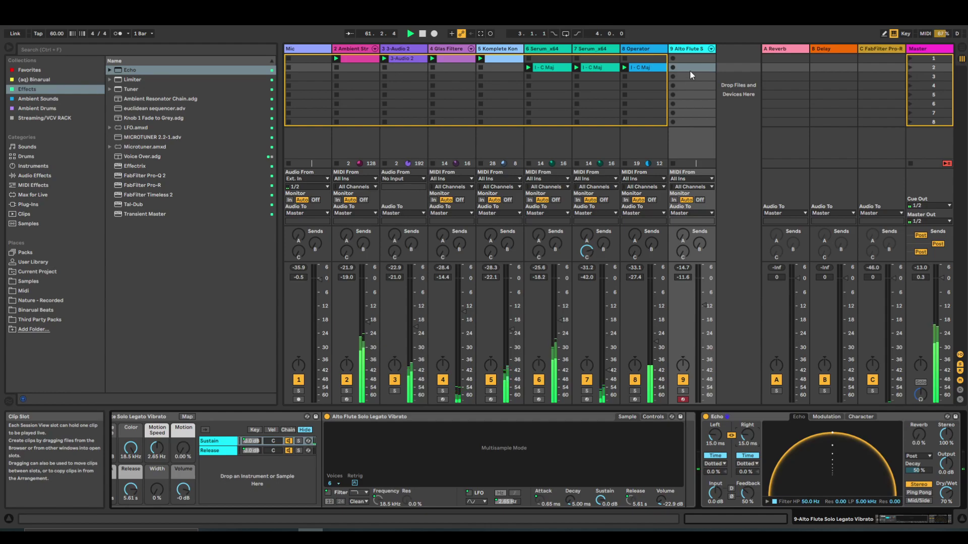
Capture the played flute melody as a clip, and set the track's volume to -8.0 dB and its FabFilter Pro-R send to 0 dB.
key("ctrl+shift+c")
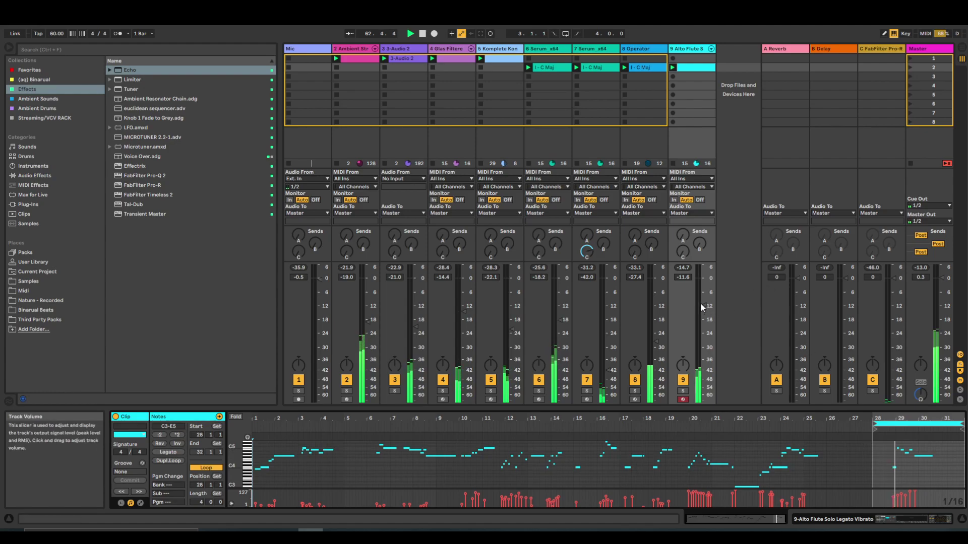
left_click_drag(704, 302, 703, 293)
left_click_drag(682, 251, 683, 202)
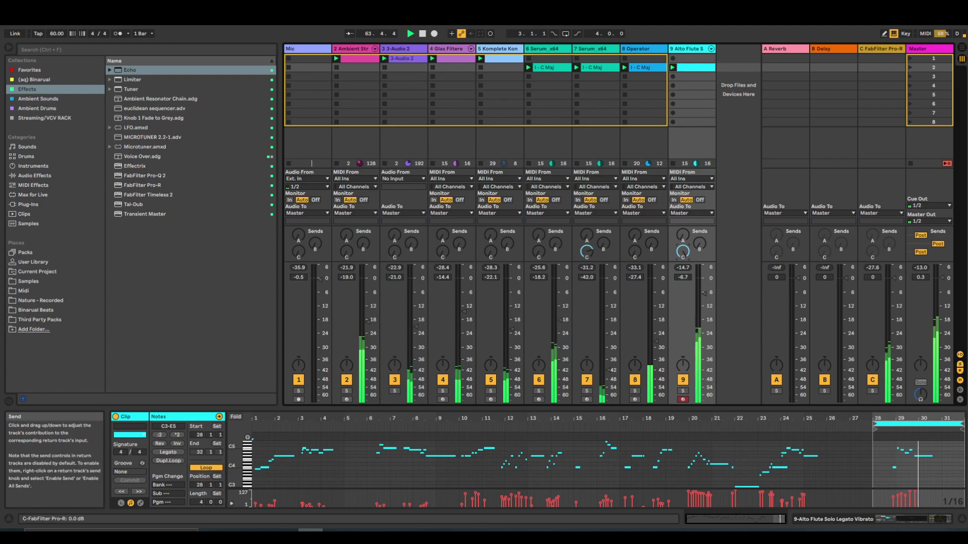
left_click_drag(705, 293, 706, 297)
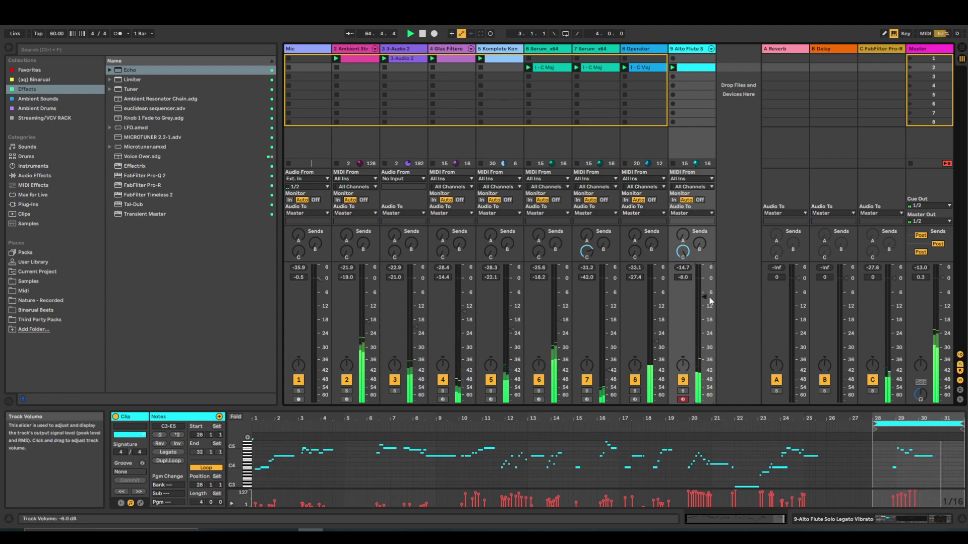
Set the flute rack's width to 100 % and volume to 0.963 dB, and lower the track volume to -12.2 dB.
left_click(915, 518)
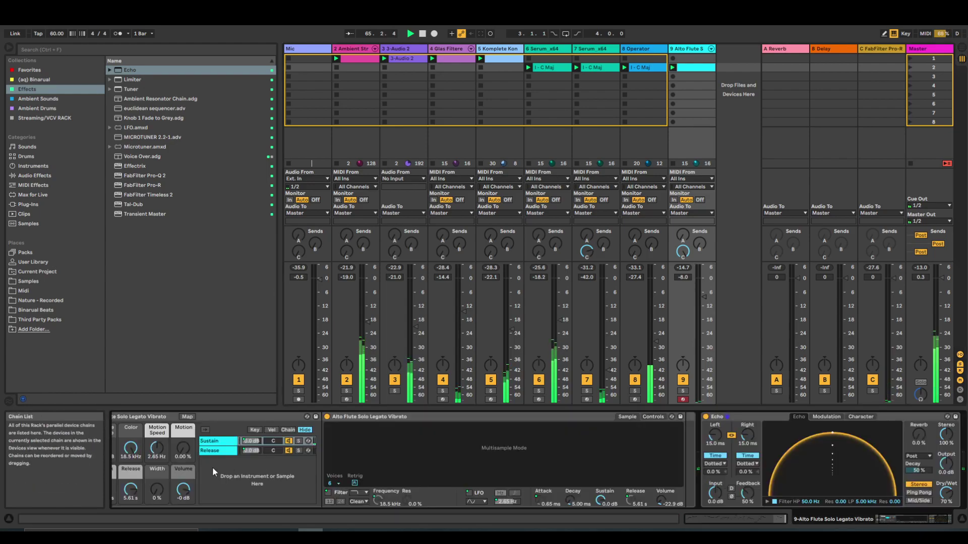
left_click(887, 517)
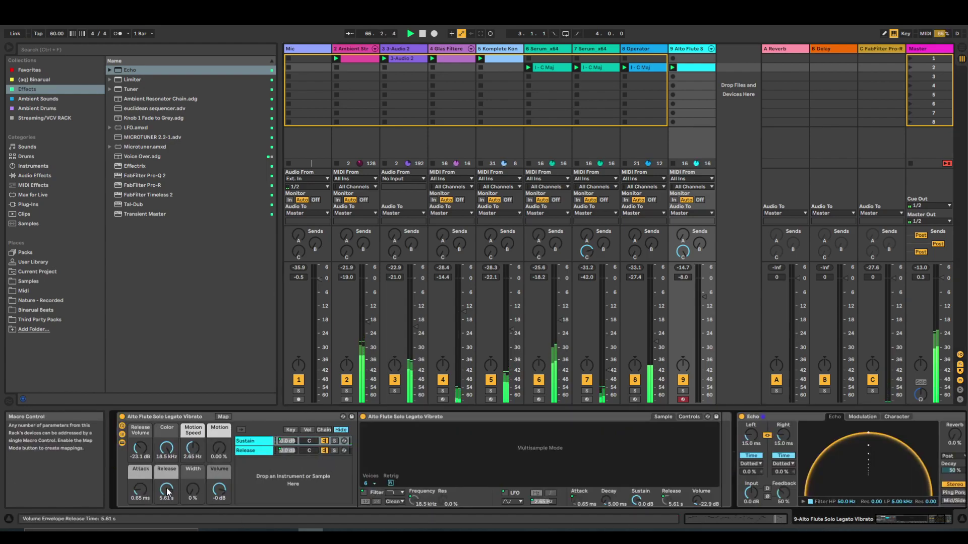
left_click_drag(192, 491, 192, 439)
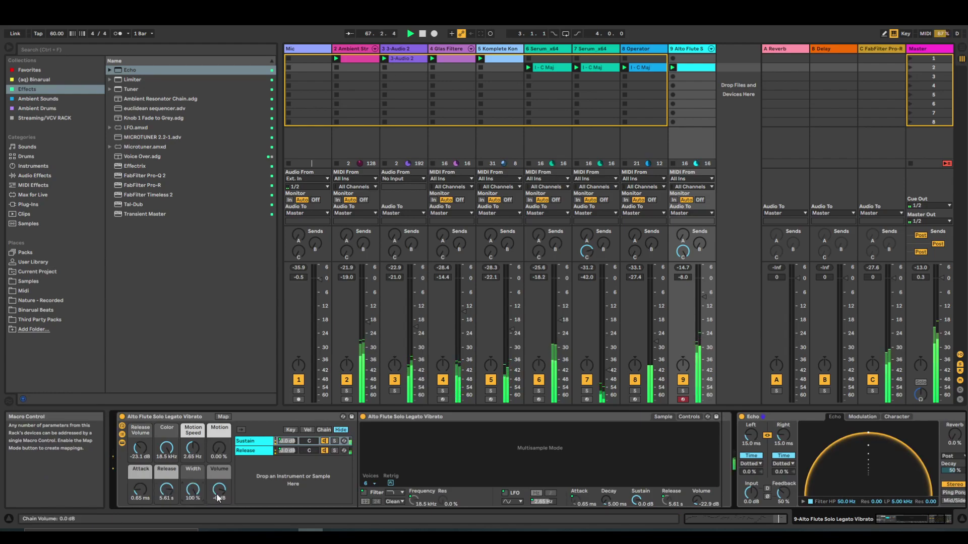
left_click_drag(219, 489, 218, 483)
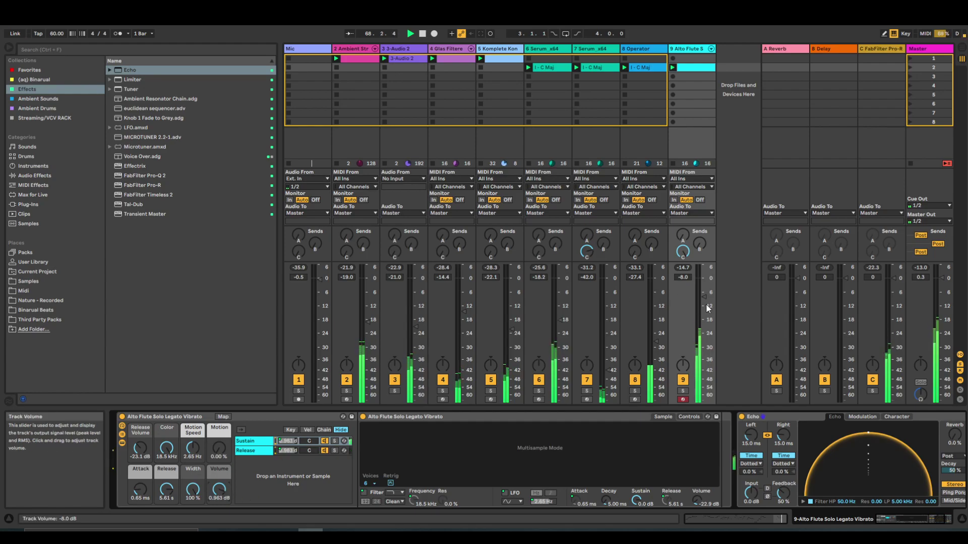
left_click_drag(705, 304, 706, 313)
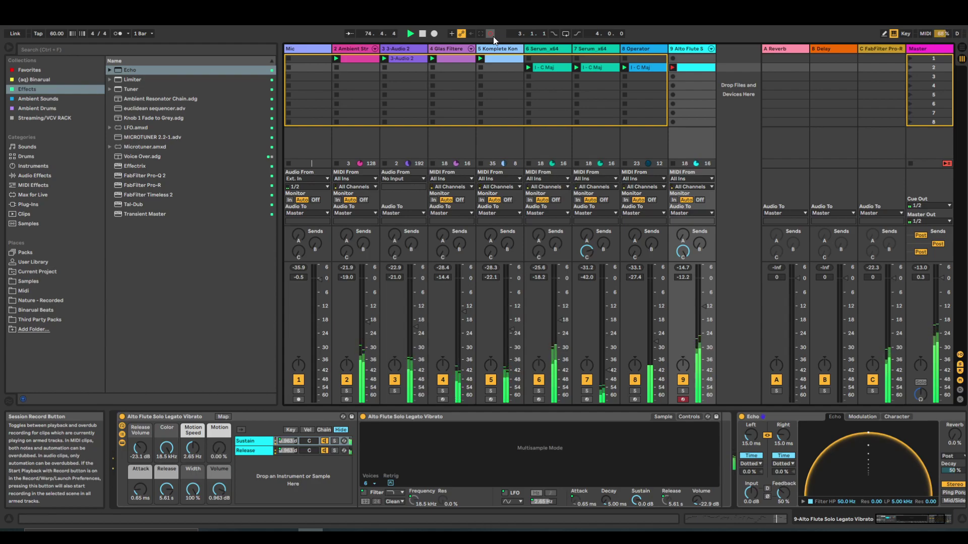
Open the captured flute clip and apply Legato to the group of G4 to C5 notes around bar 29.
left_click(688, 67)
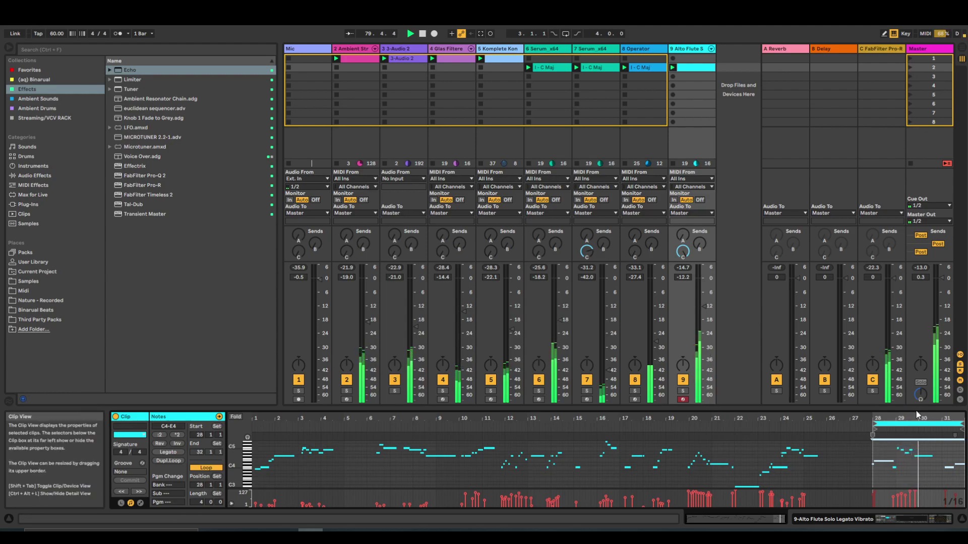
left_click_drag(915, 418, 786, 457)
left_click_drag(730, 484, 649, 443)
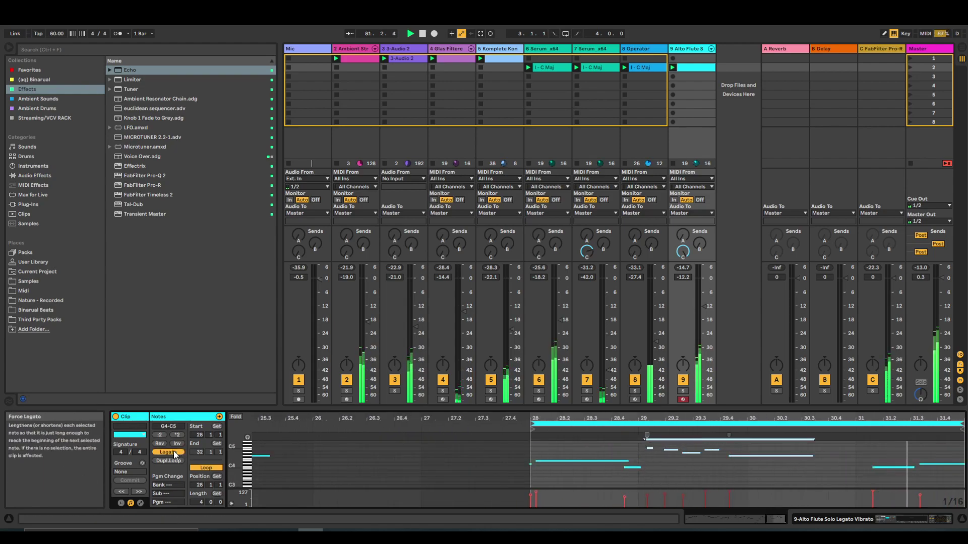
left_click(843, 480)
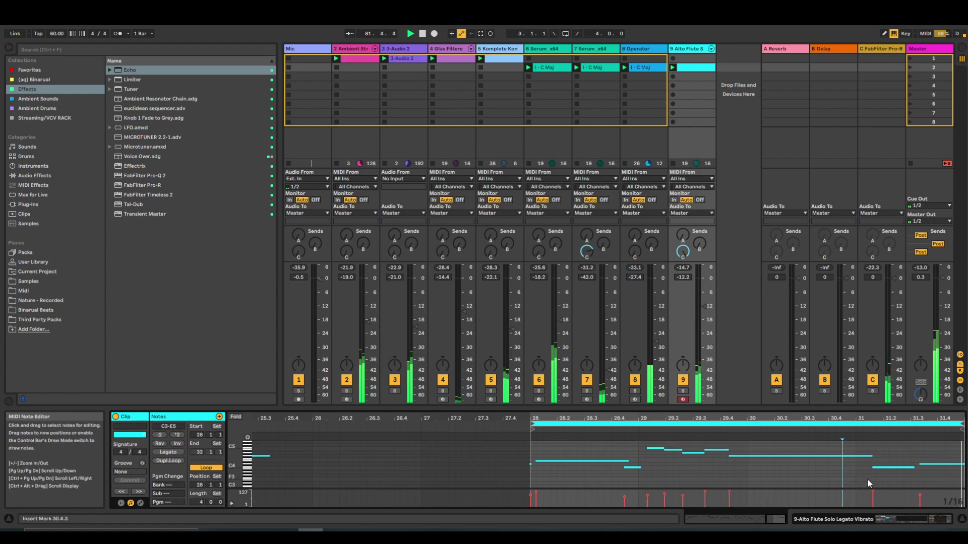
Delete the stray short note at the start of bar 28 and lower the flute track's volume to -17.3 dB.
left_click(510, 457)
key("Delete")
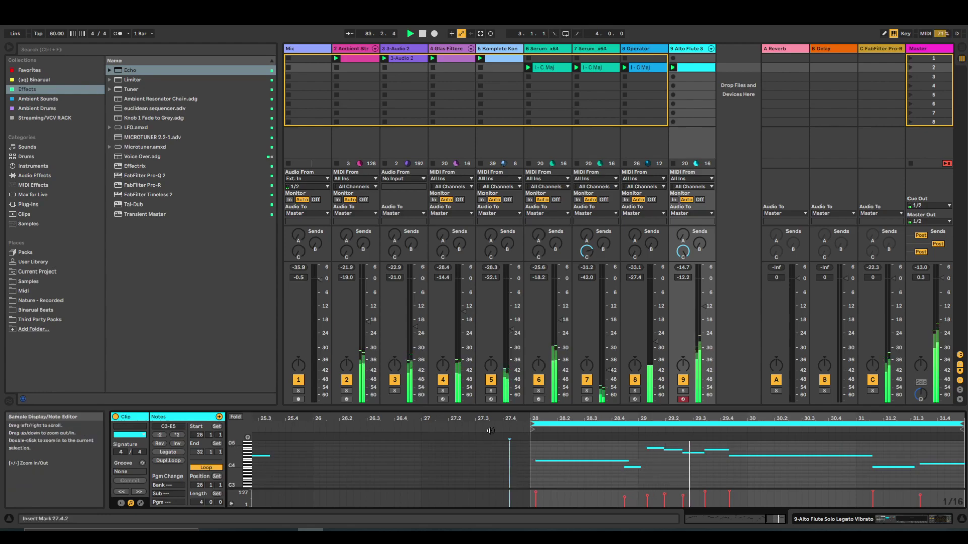
left_click_drag(706, 304, 706, 319)
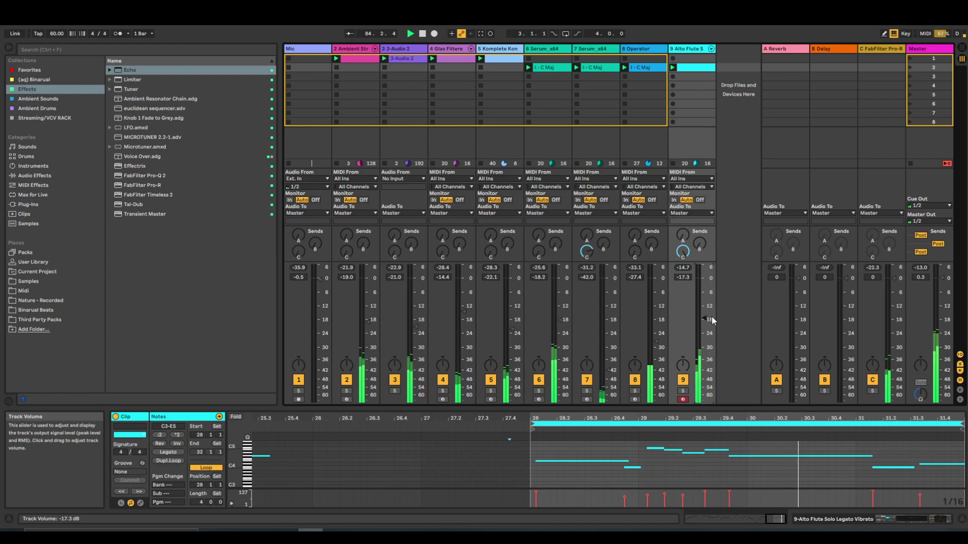
Extend the flute clip's loop to eight bars, ending at bar 36, and move its start marker to bar 32.
left_click(167, 461)
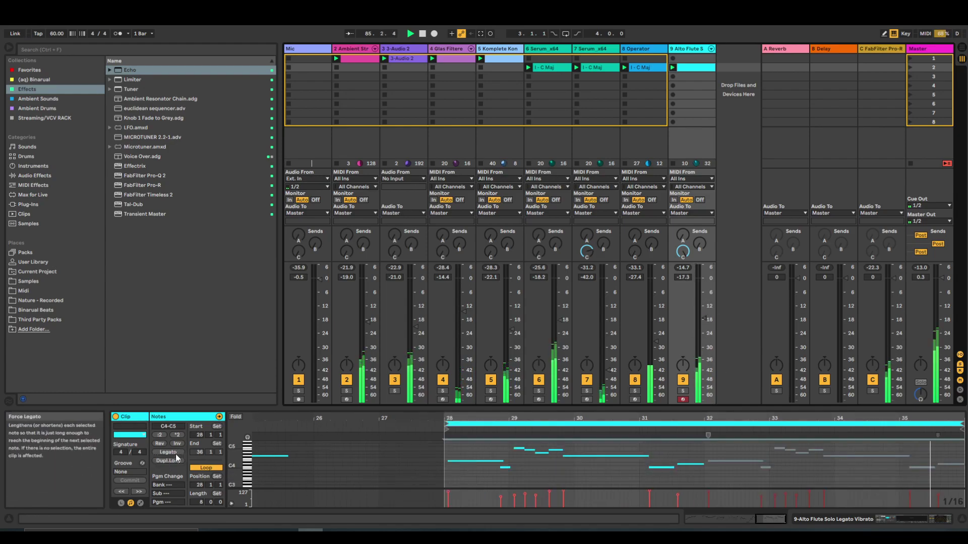
key("ctrl+z")
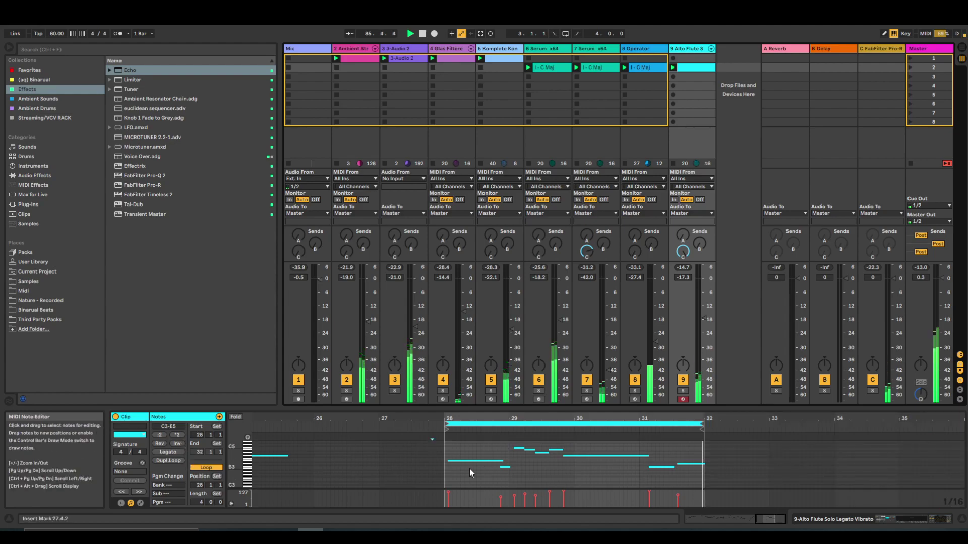
left_click(443, 479)
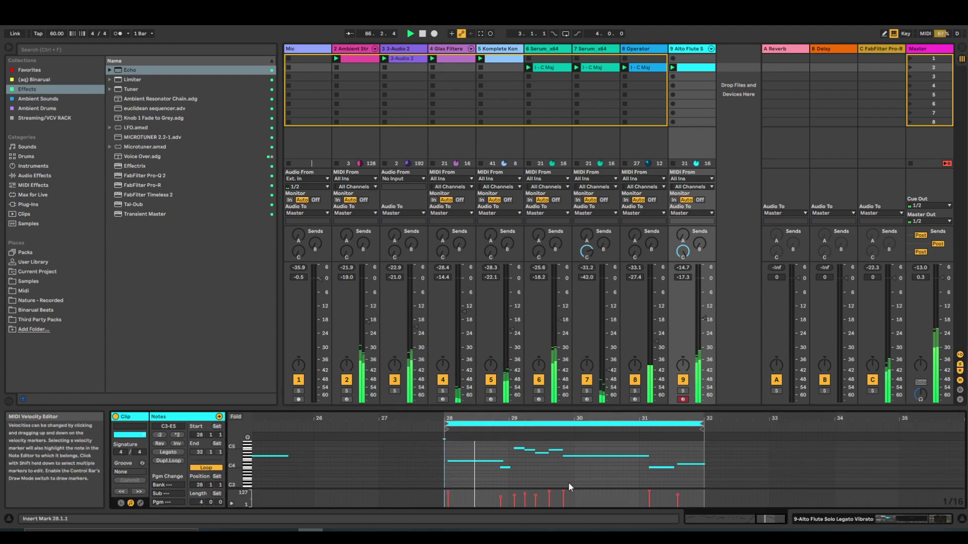
mouse_move(698, 423)
left_mouse_down()
mouse_move(918, 429)
mouse_move(923, 440)
mouse_move(963, 441)
left_mouse_up()
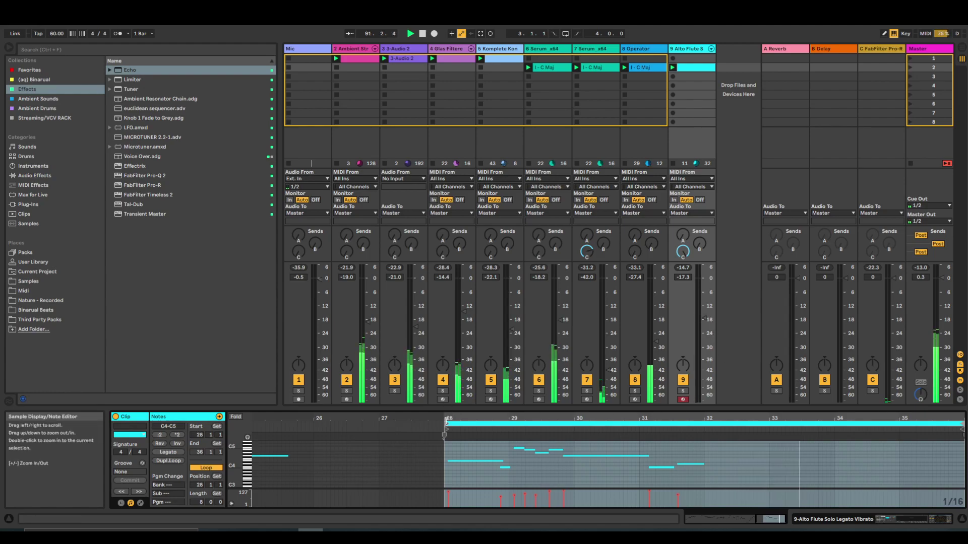
left_click_drag(446, 434, 707, 438)
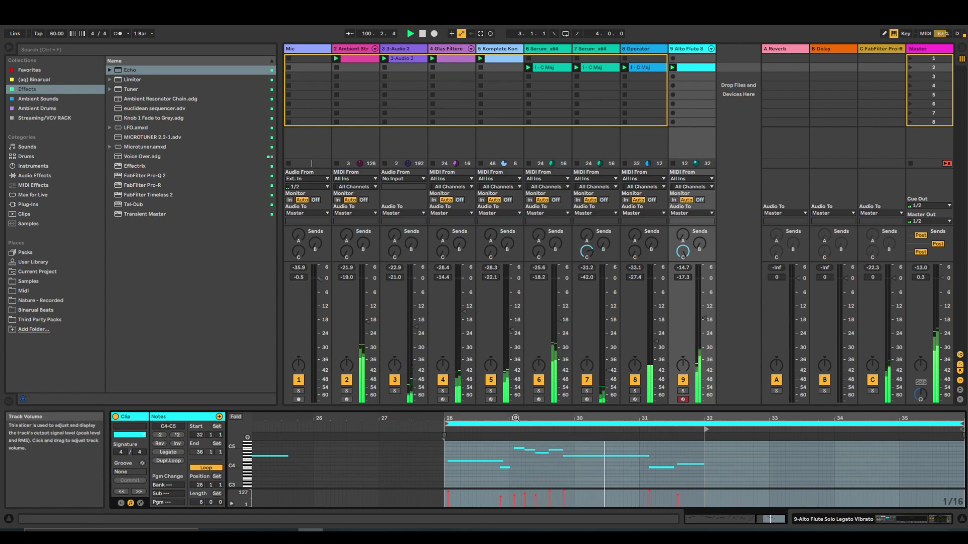
Enlarge the velocity lane and slightly raise the velocities of the quieter flute notes, bringing the C4 to A4 run around bar 29 to 95–110.
left_click(501, 499)
left_click_drag(500, 497, 501, 492)
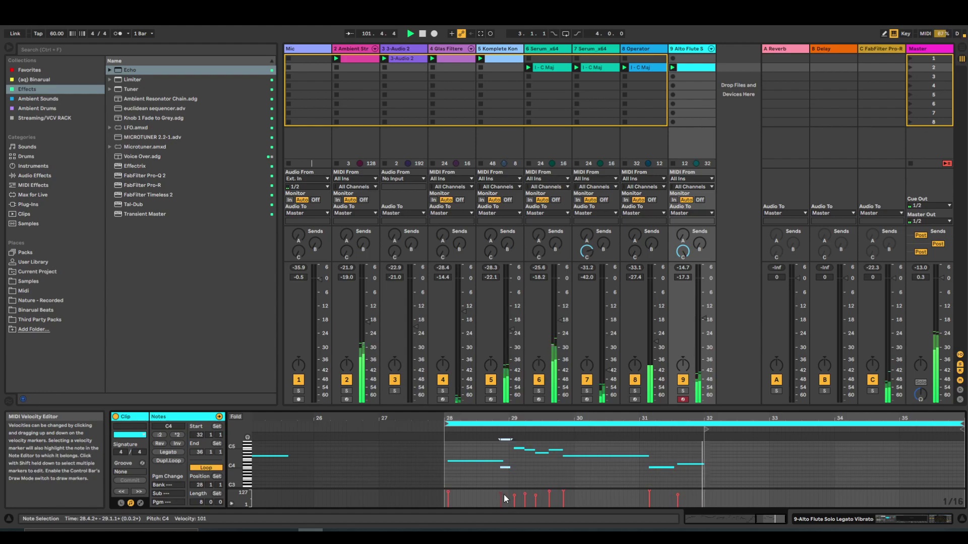
left_click_drag(504, 490, 503, 455)
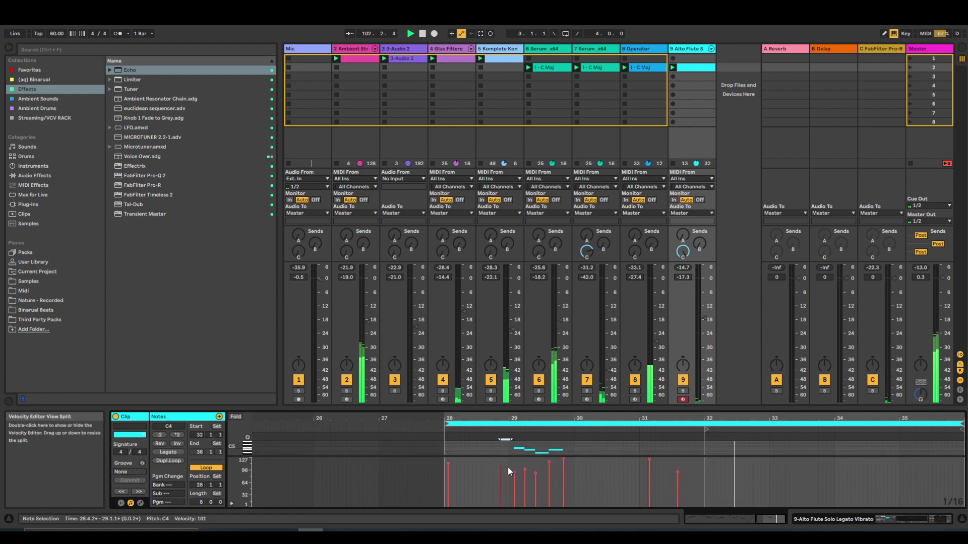
left_click(677, 472)
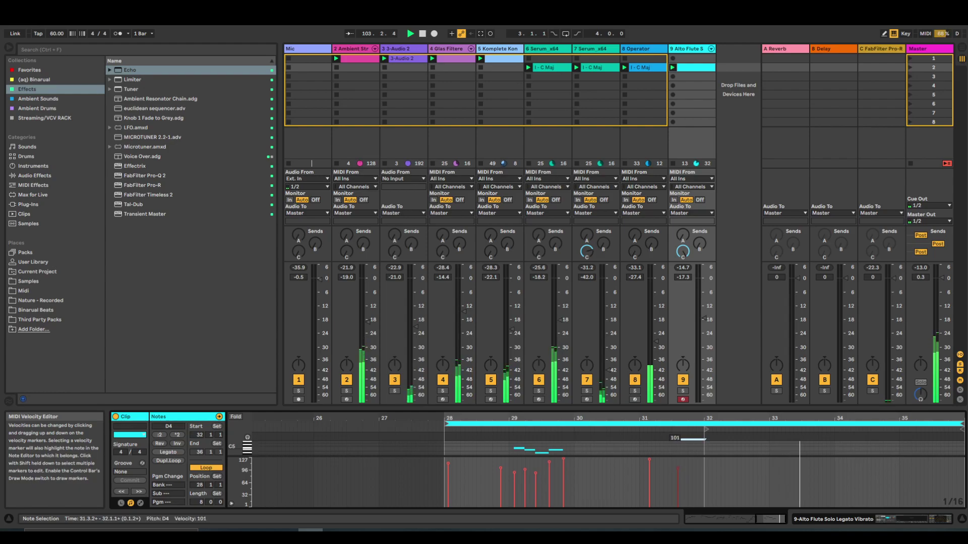
left_click_drag(546, 477, 479, 463)
left_click_drag(537, 474, 537, 470)
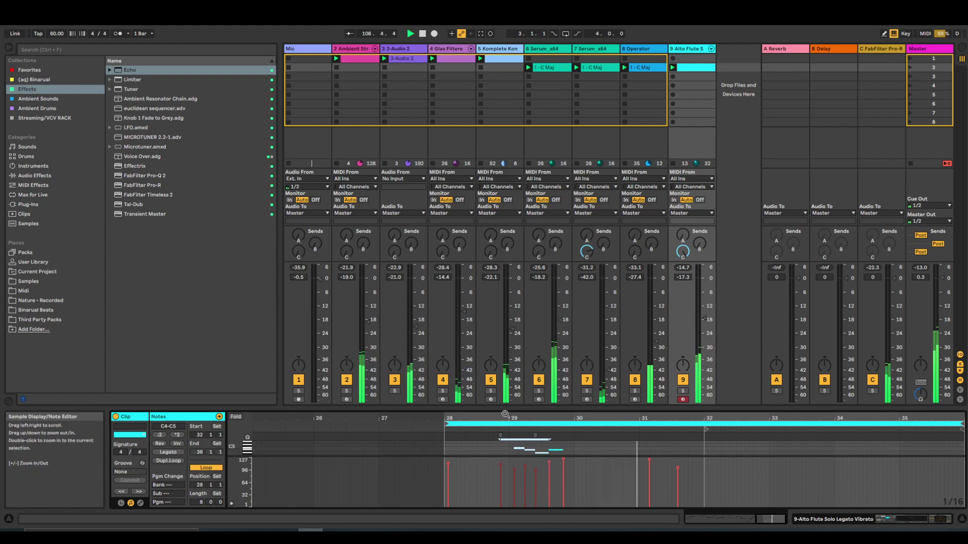
Fold the enlarged note editor to the used pitches and slightly shorten the C5, B4, A4 and B4 notes in bar 29.
left_click_drag(506, 408, 516, 202)
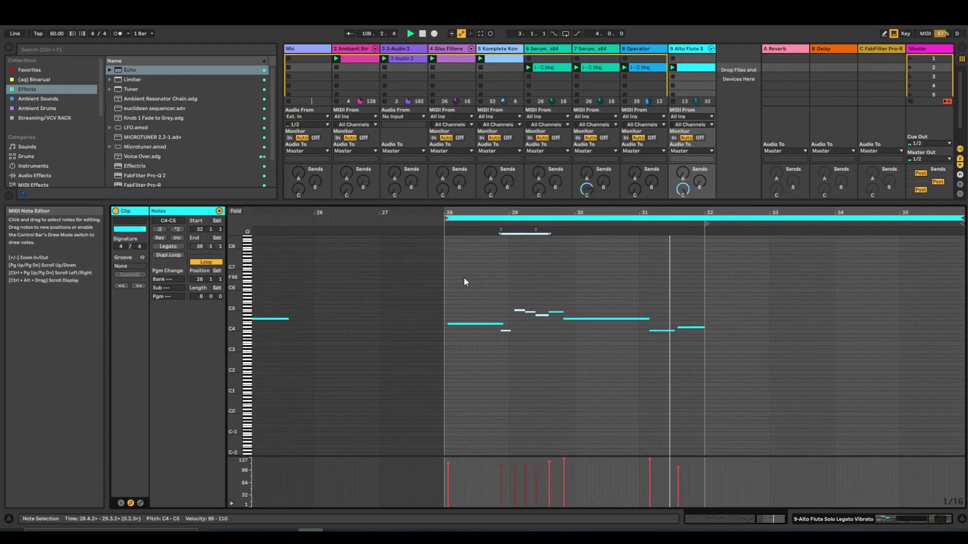
left_click(236, 211)
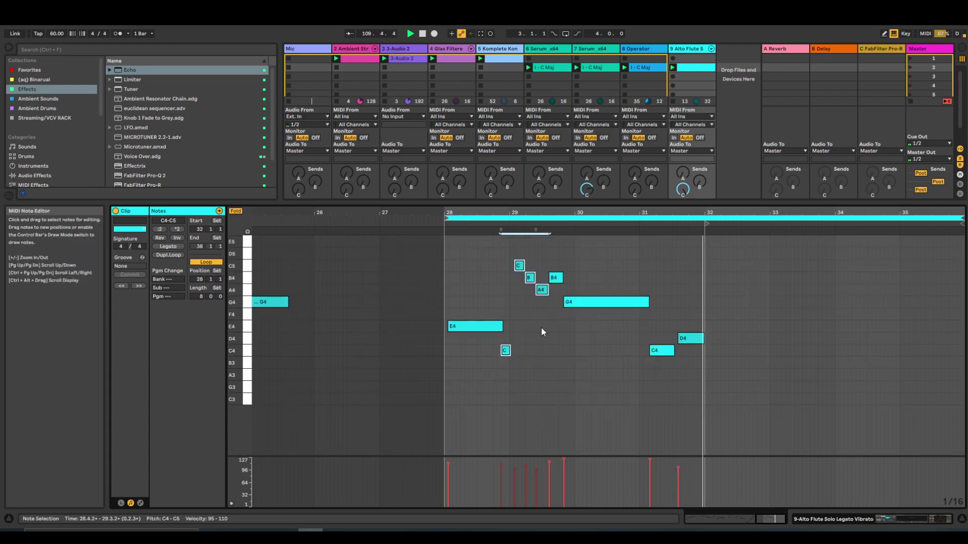
key("z")
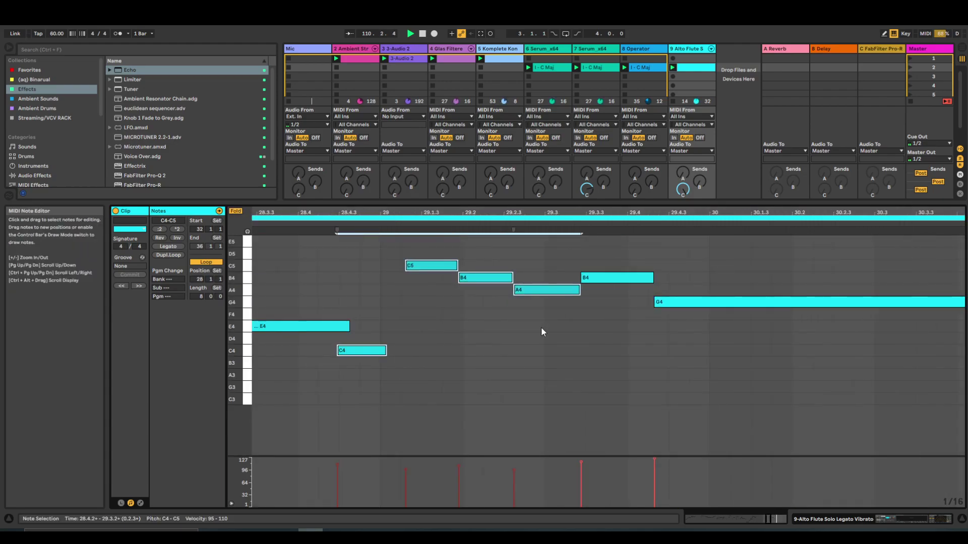
left_click(461, 301)
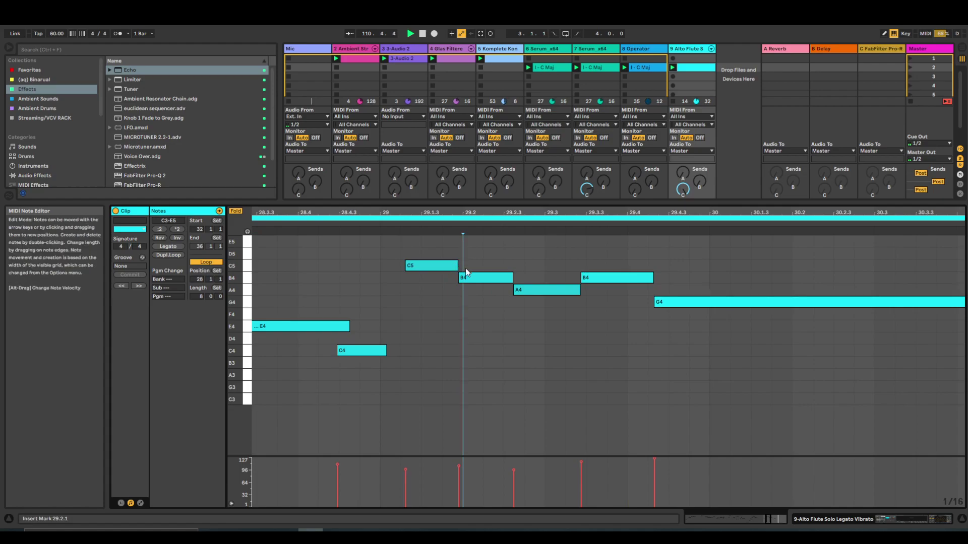
left_click_drag(636, 244, 467, 303)
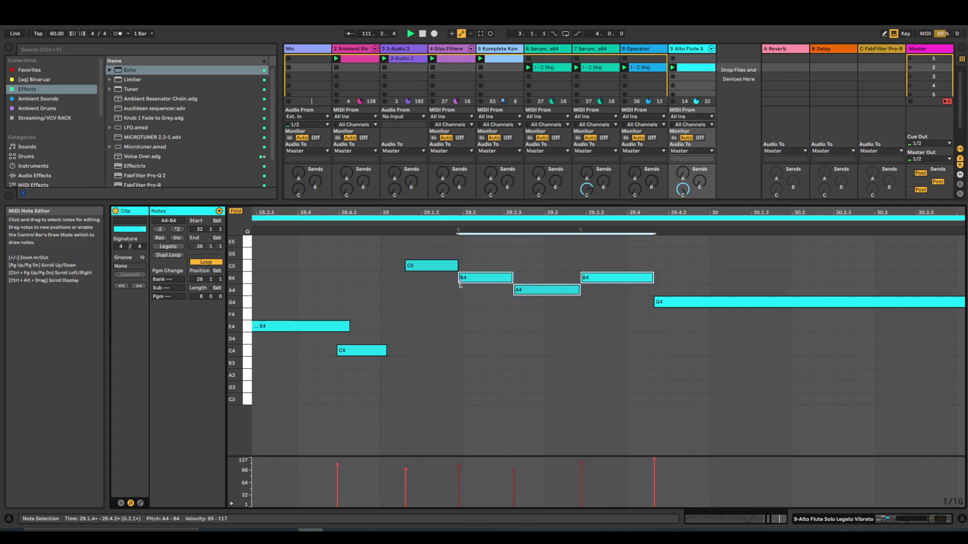
left_click_drag(511, 277, 457, 269)
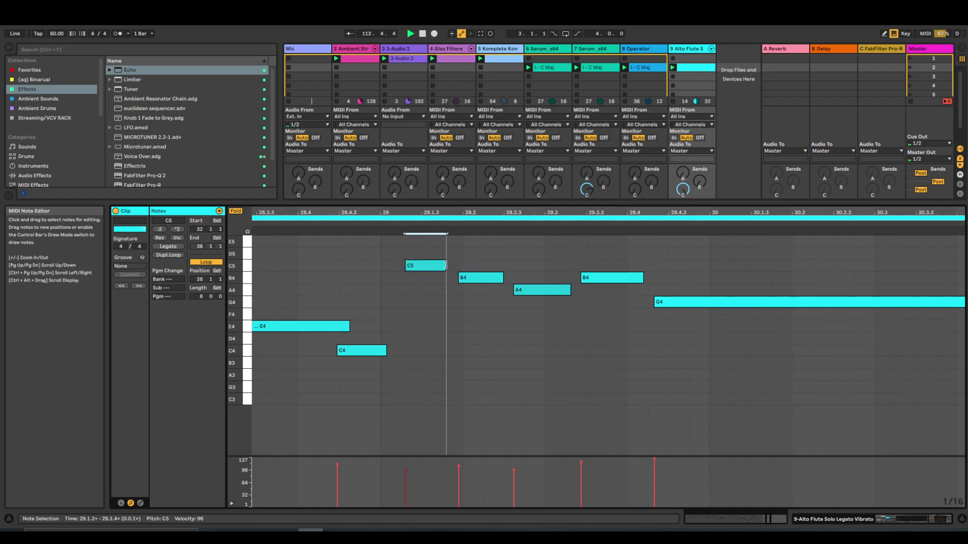
left_click(479, 250)
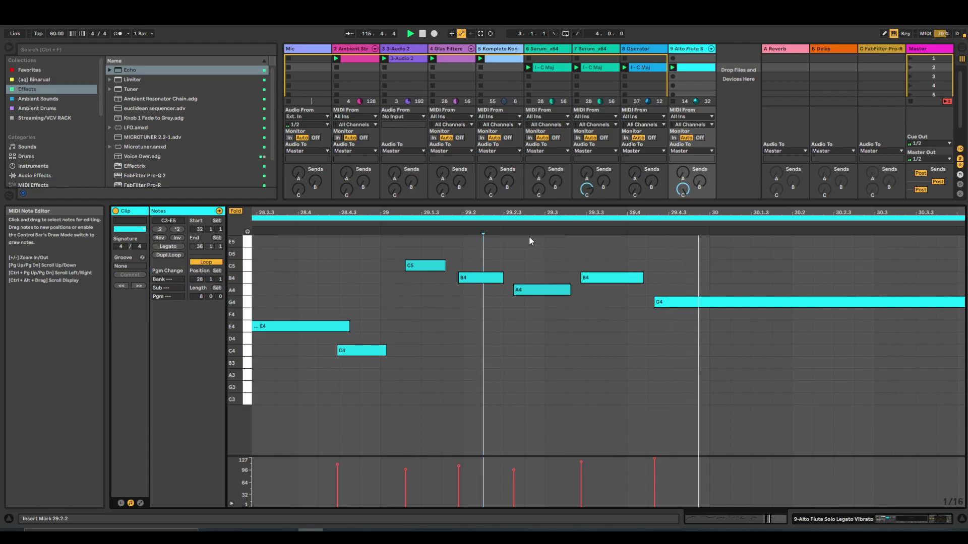
Delete the C4 and D4 notes that follow the long G4 note in bar 31.
left_click_drag(514, 213, 515, 151)
left_click_drag(777, 330, 821, 371)
key("Delete")
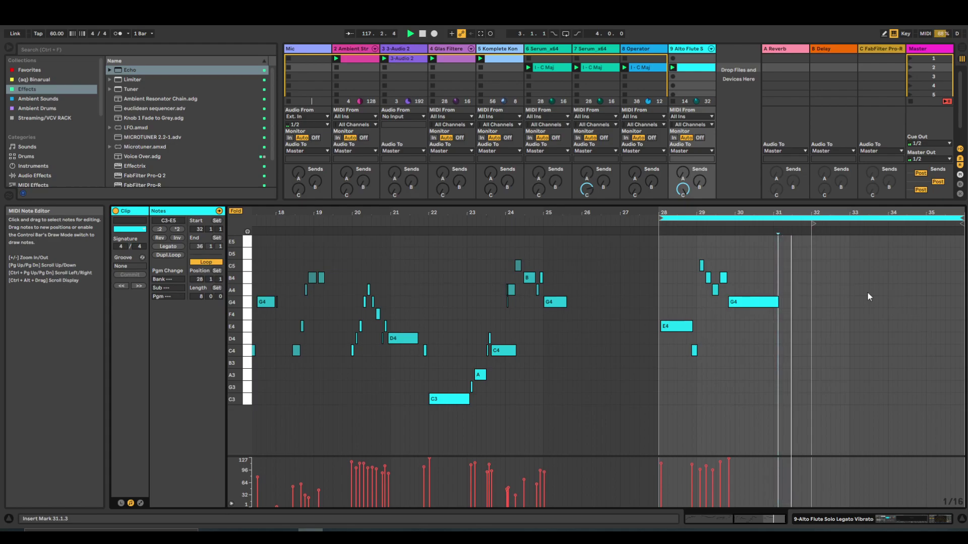
Move the long opening E4 note to C4 and the following short note to E4, and shrink the clip view and velocity lane.
left_click_drag(816, 212, 800, 259)
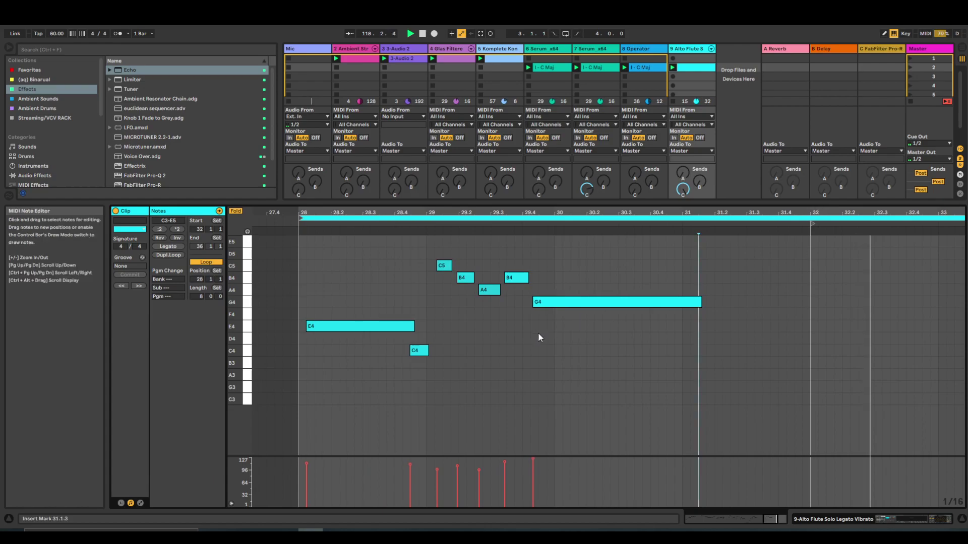
left_click(338, 327)
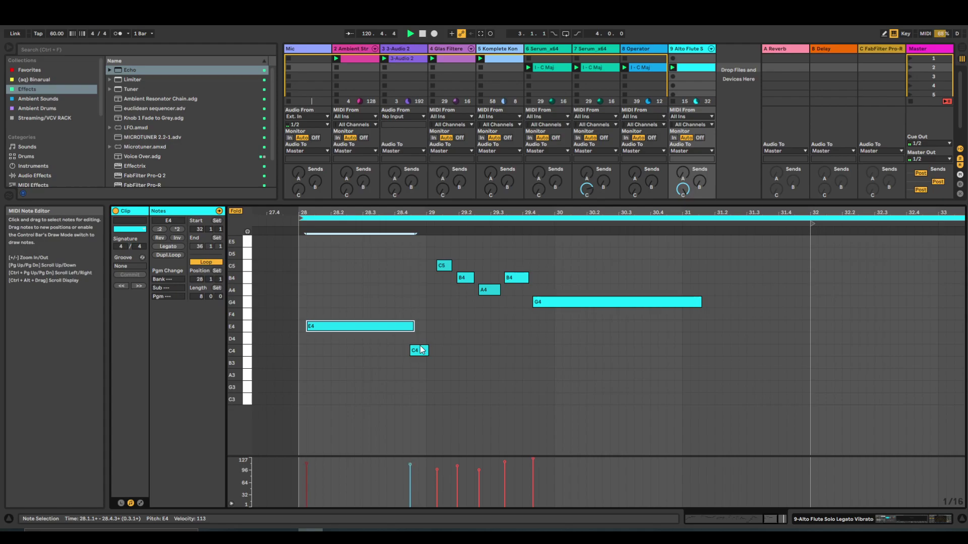
left_click_drag(421, 354, 375, 354)
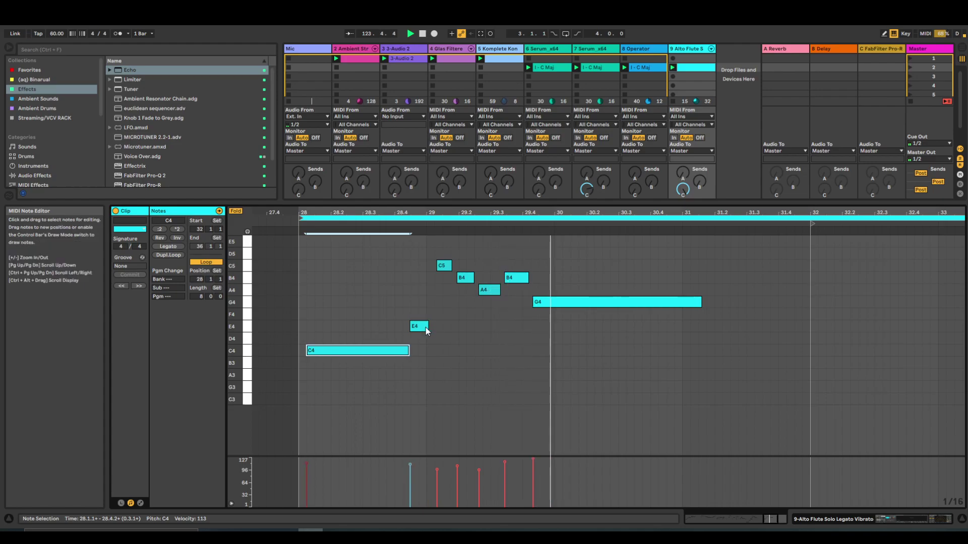
left_click_drag(427, 327, 421, 323)
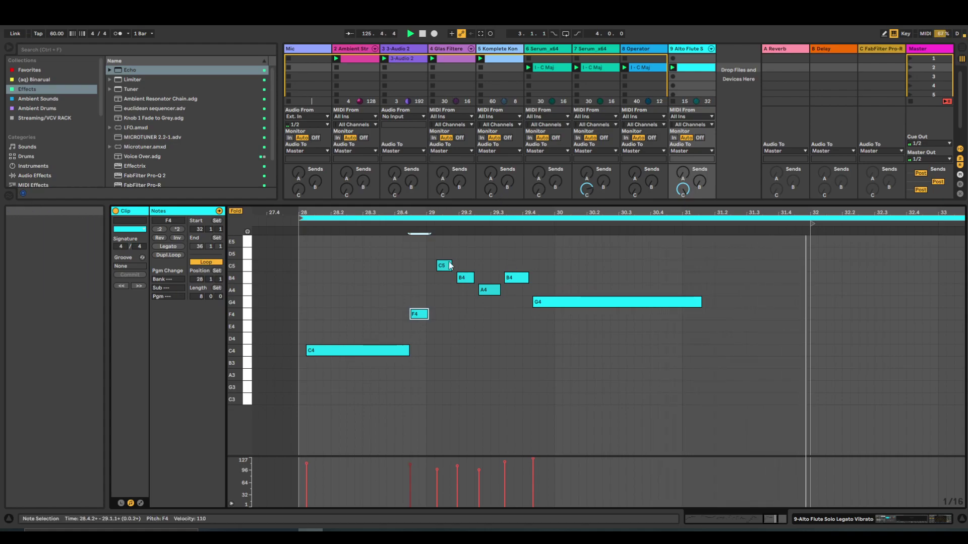
left_click_drag(424, 317, 422, 318)
left_click_drag(477, 204, 475, 409)
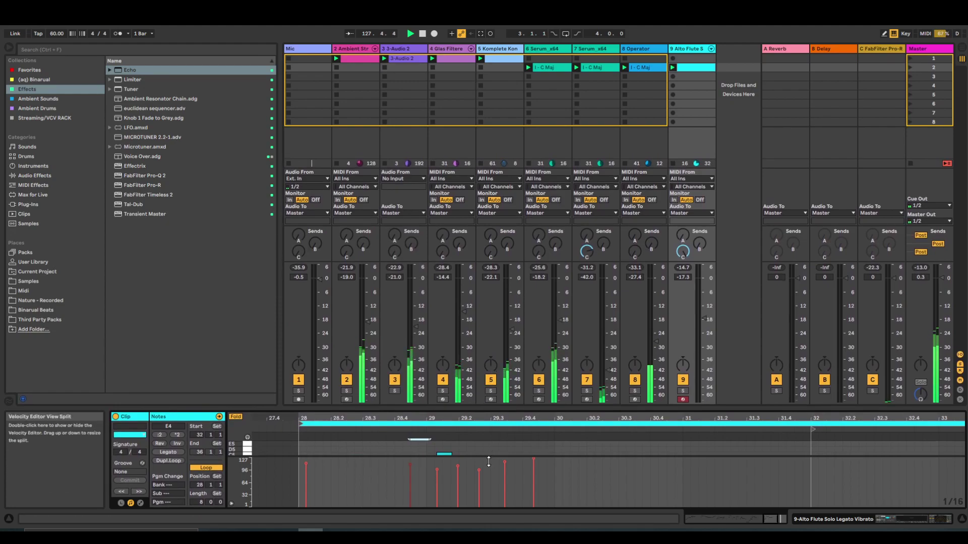
left_click_drag(489, 455, 488, 498)
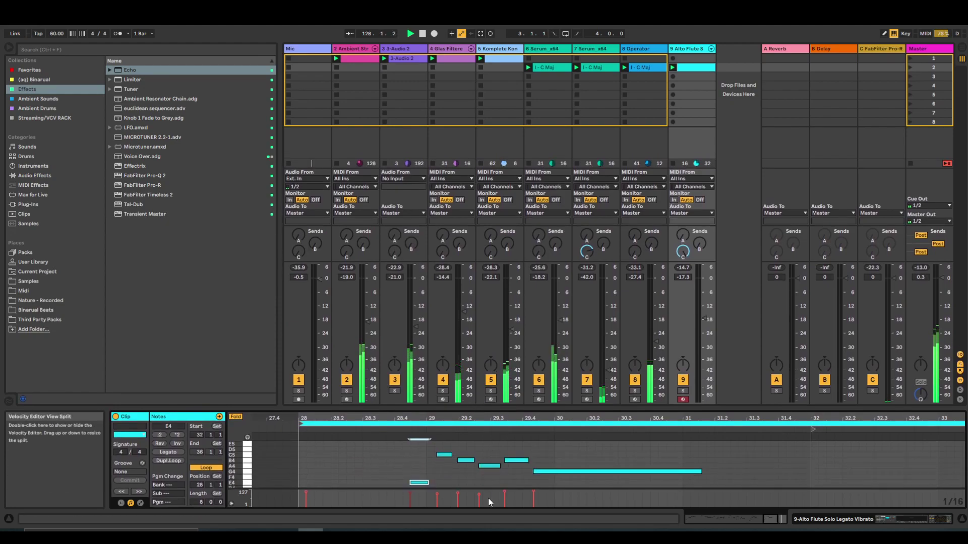
Solo tracks 6, 7 and 5 in turn, setting their volumes to -16.6 dB, -35.7 dB and -18.8 dB.
left_click(541, 392)
left_click(540, 391)
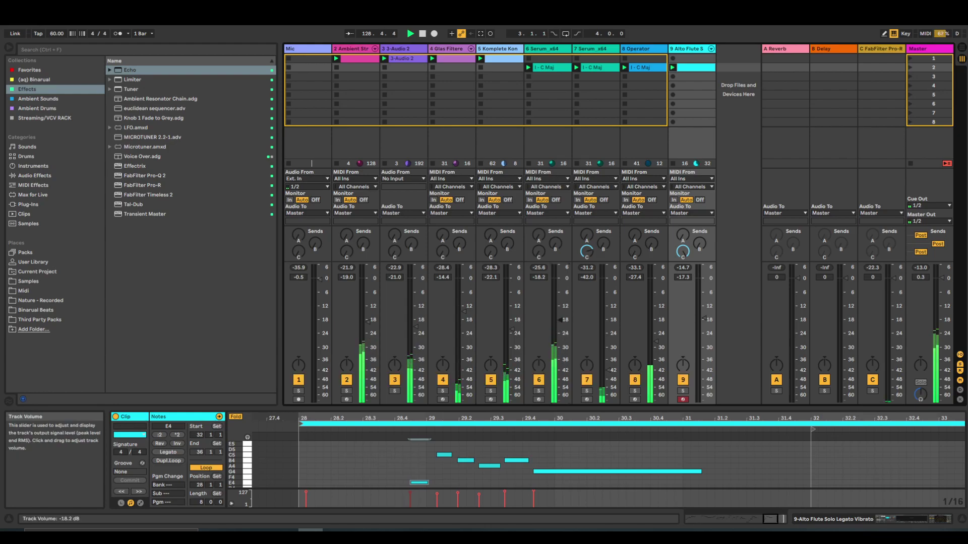
left_click(585, 391)
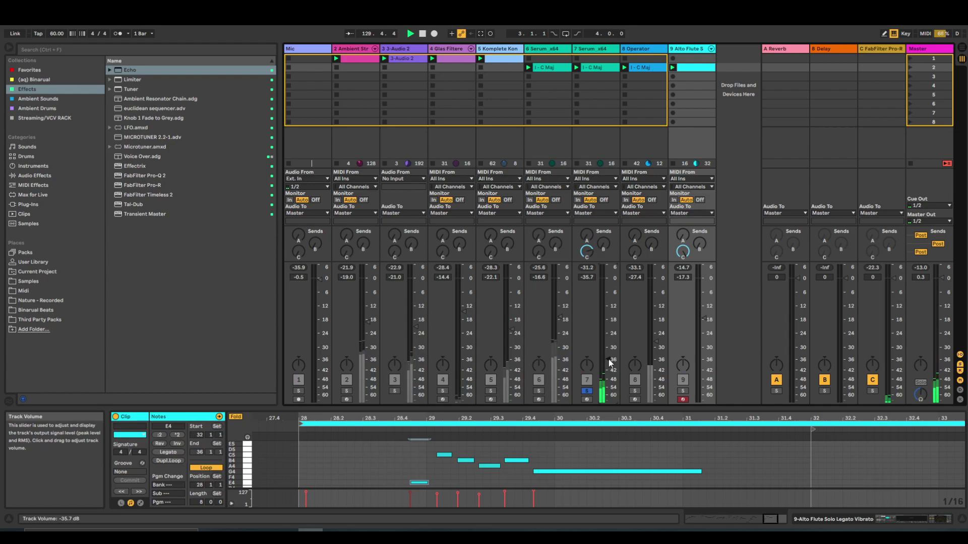
left_click(587, 391)
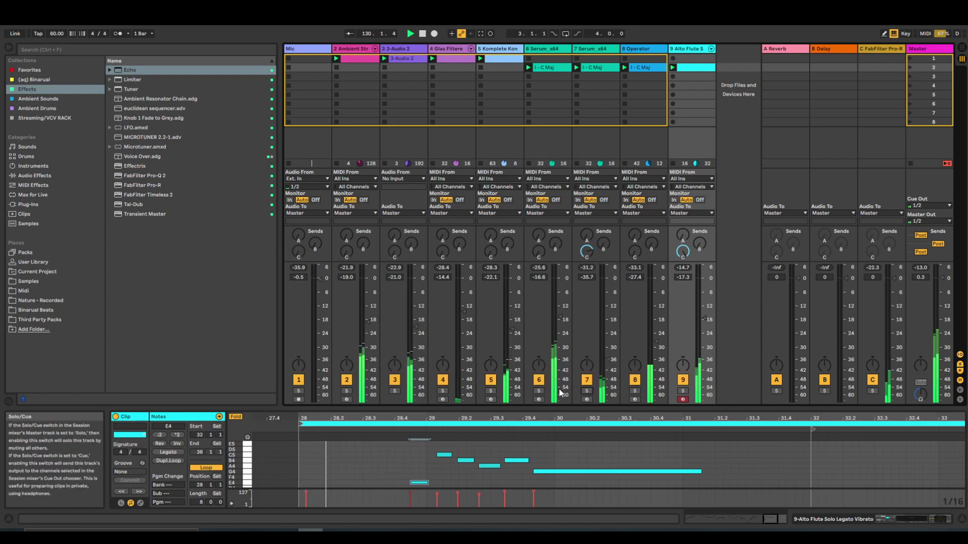
left_click(492, 391)
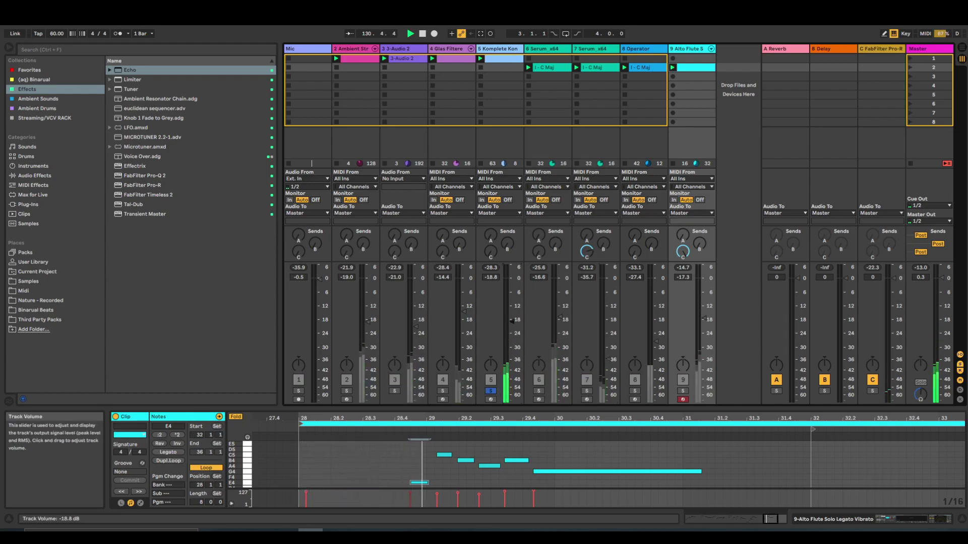
left_click(491, 392)
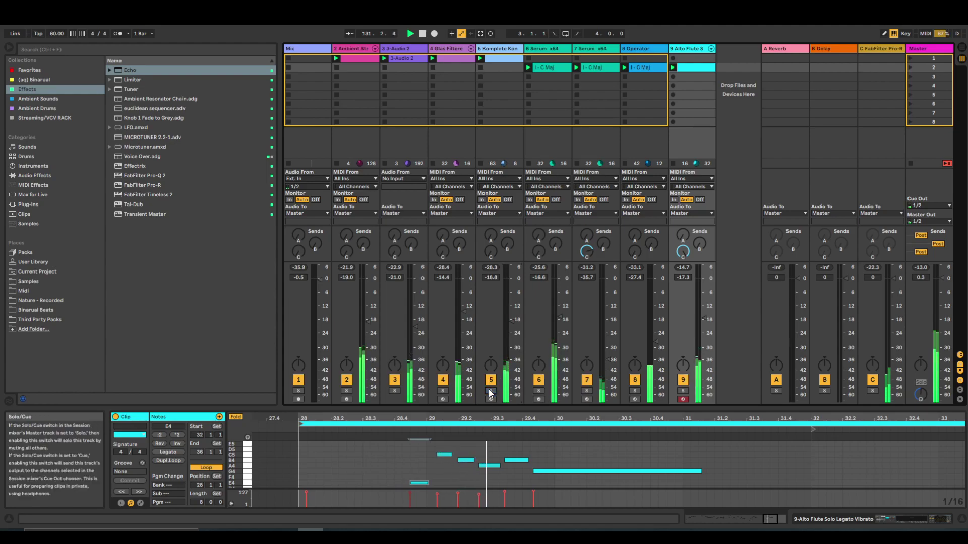
Set the volumes of track 7 to -41.5 dB, the flute to -21.2 dB and track 5 to -12.0 dB, and arm and solo track 5.
left_click(491, 399)
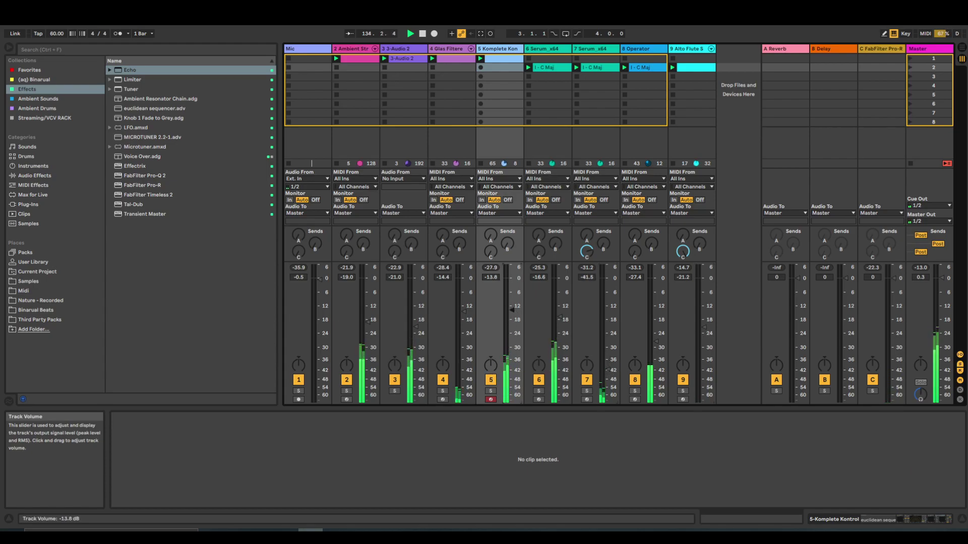
left_click(491, 391)
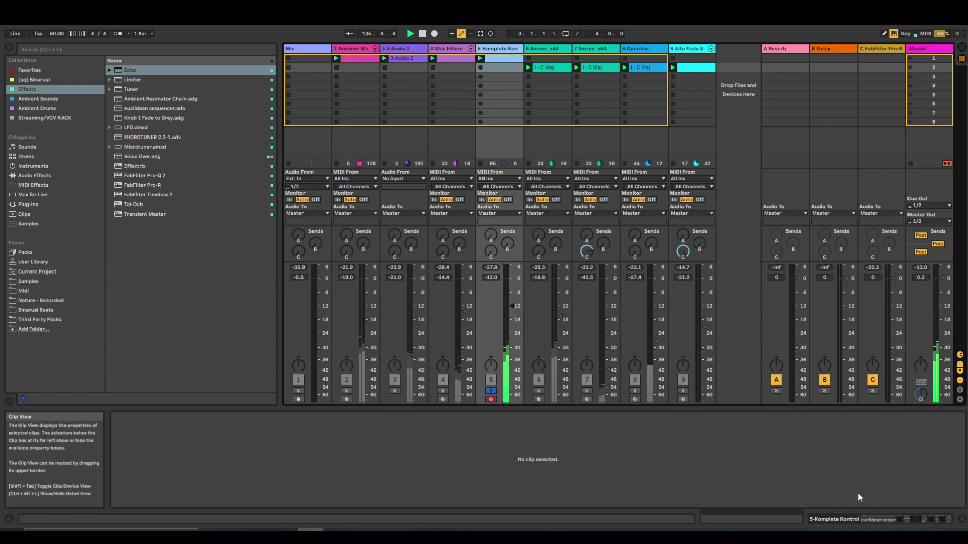
Add a bell cut at about 562 Hz and -6.8 dB in track 5's FabFilter Pro-Q 2 and adjust its Q.
left_click(870, 514)
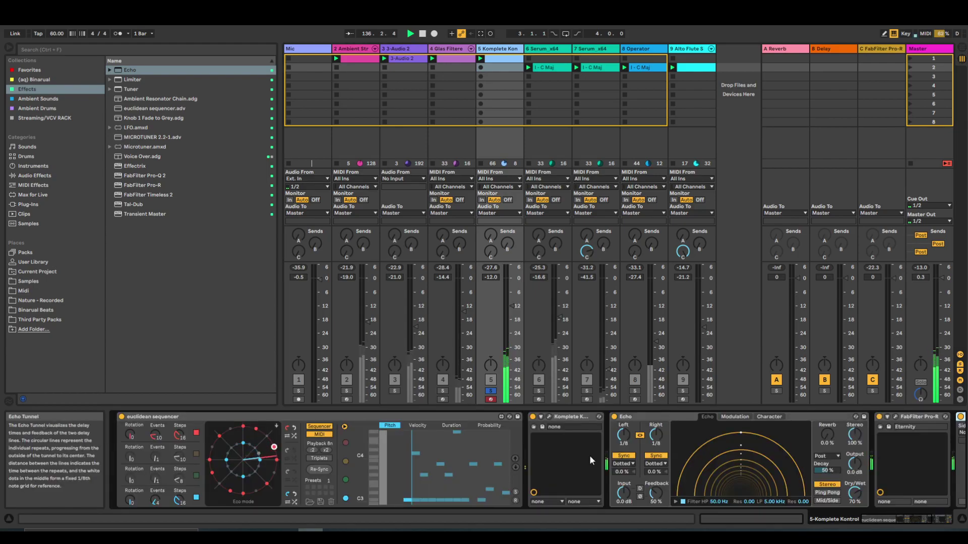
left_click(923, 515)
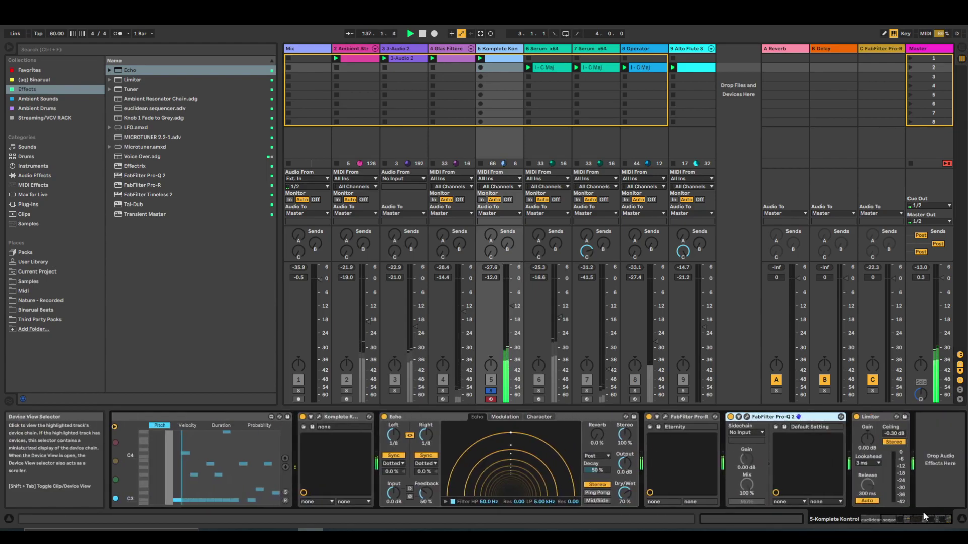
left_click(746, 416)
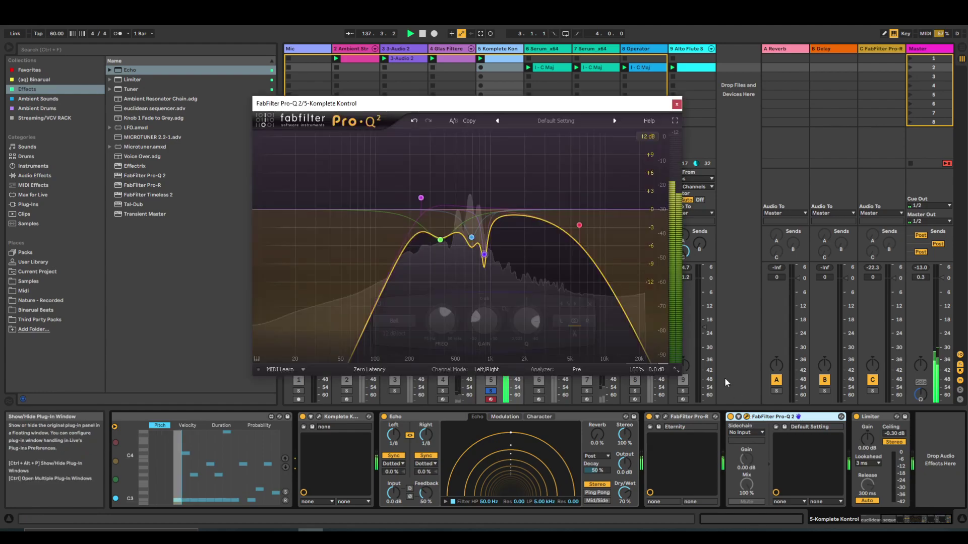
double_click(461, 249)
left_click_drag(462, 276, 461, 277)
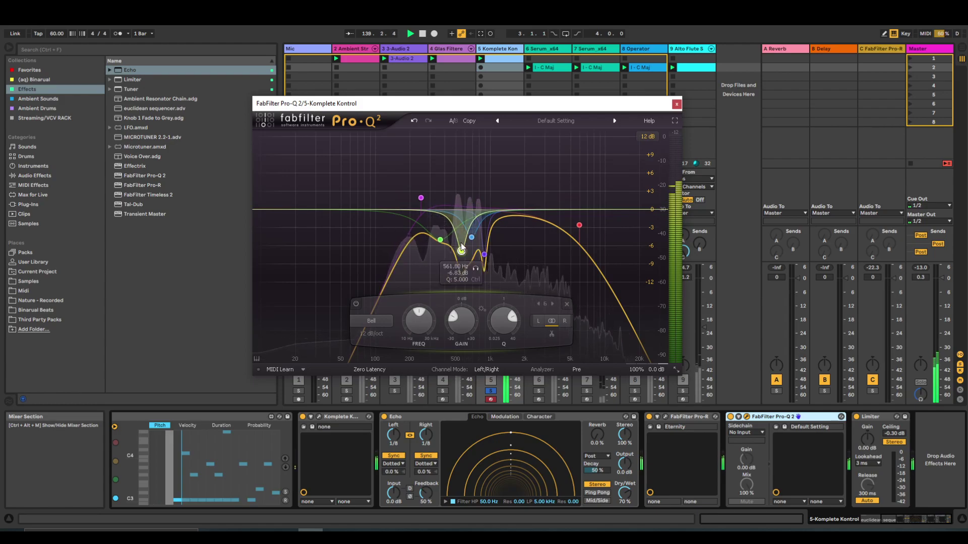
scroll(461, 248, "up", 8)
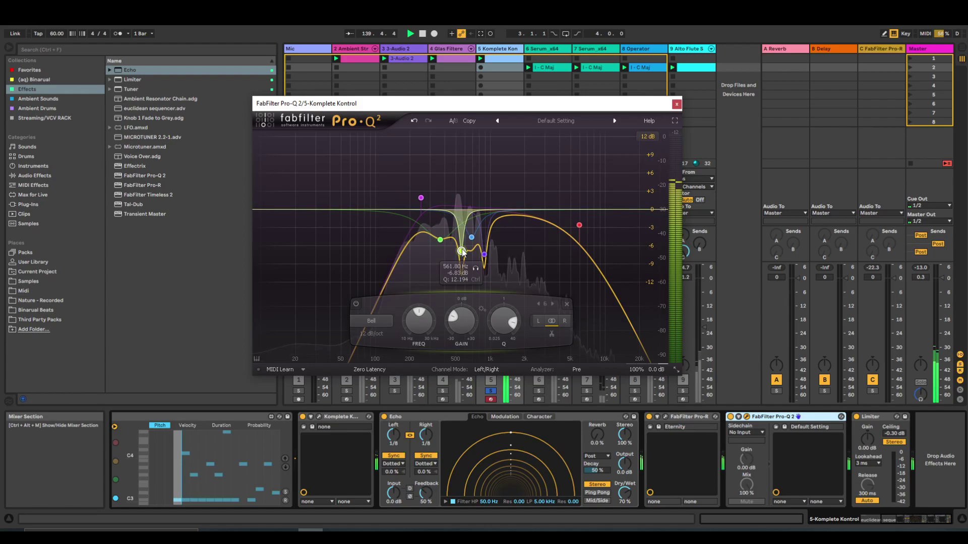
scroll(461, 251, "down", 7)
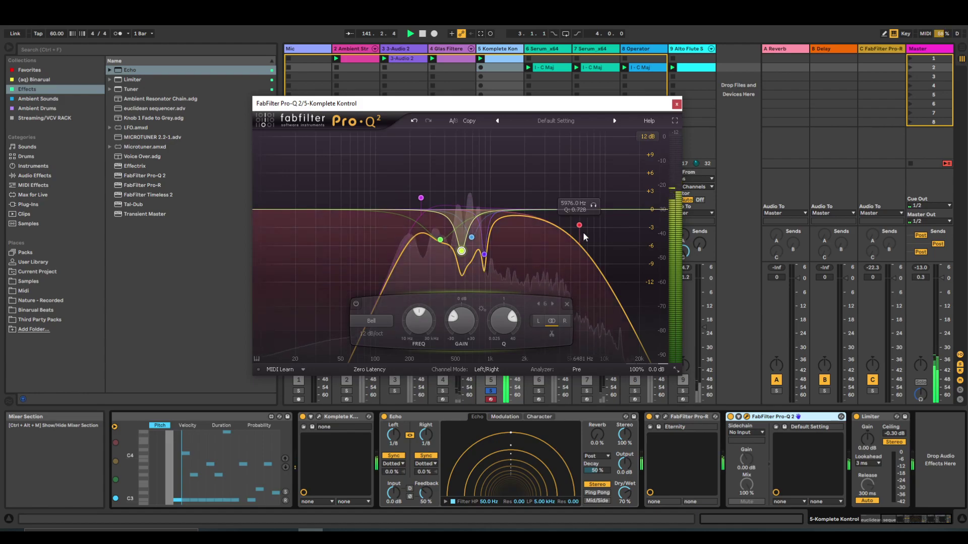
Retune the existing Pro-Q 2 bell cuts to about 1076 Hz at -4.75 dB, about 432 Hz, and about 600 Hz with a deeper cut.
left_click_drag(485, 256, 497, 242)
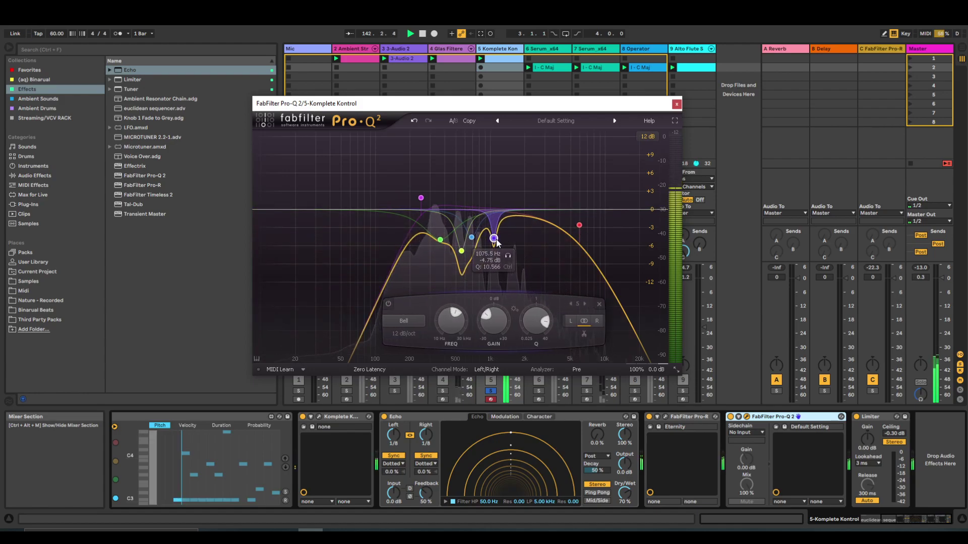
mouse_move(440, 240)
left_mouse_down()
mouse_move(440, 224)
mouse_move(460, 251)
mouse_move(451, 239)
left_mouse_up()
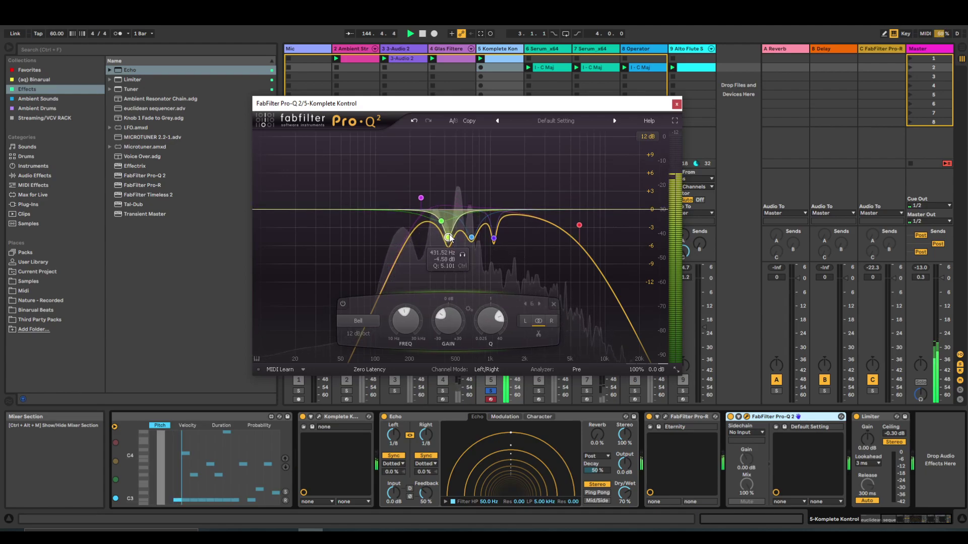
left_click_drag(450, 243, 465, 300)
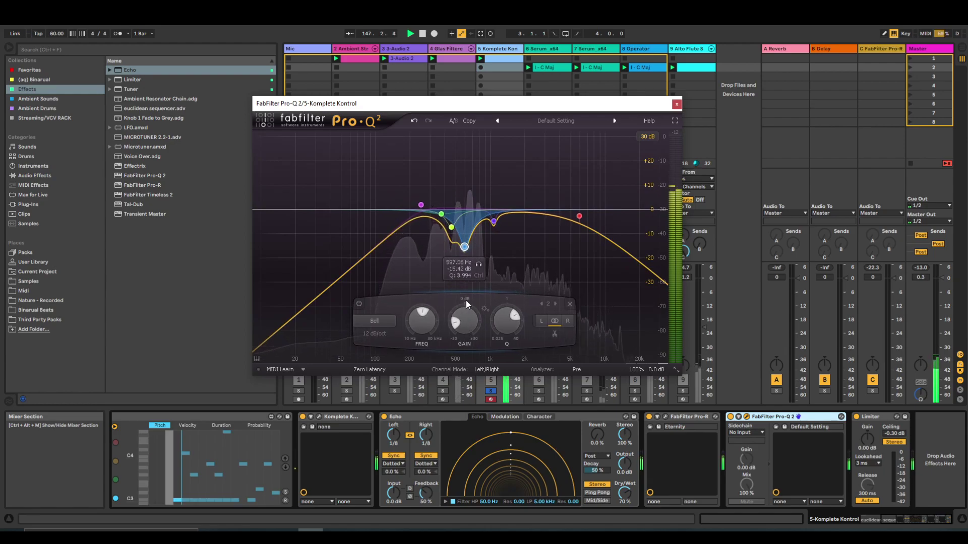
left_click_drag(464, 246, 465, 235)
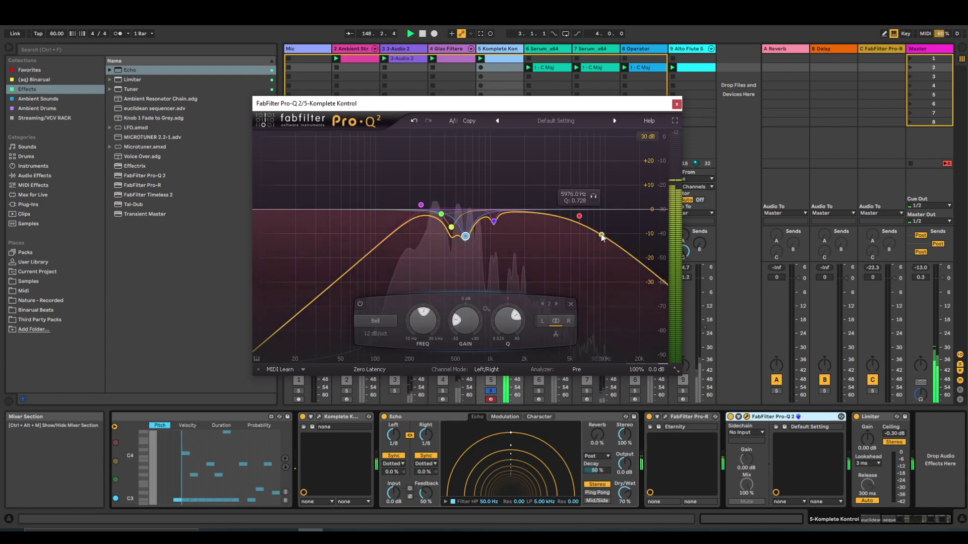
Bypass FabFilter Pro-R on track 5 and move the Pro-Q 2 high cut to about 3455 Hz with a Q of about 1.38.
left_click(649, 417)
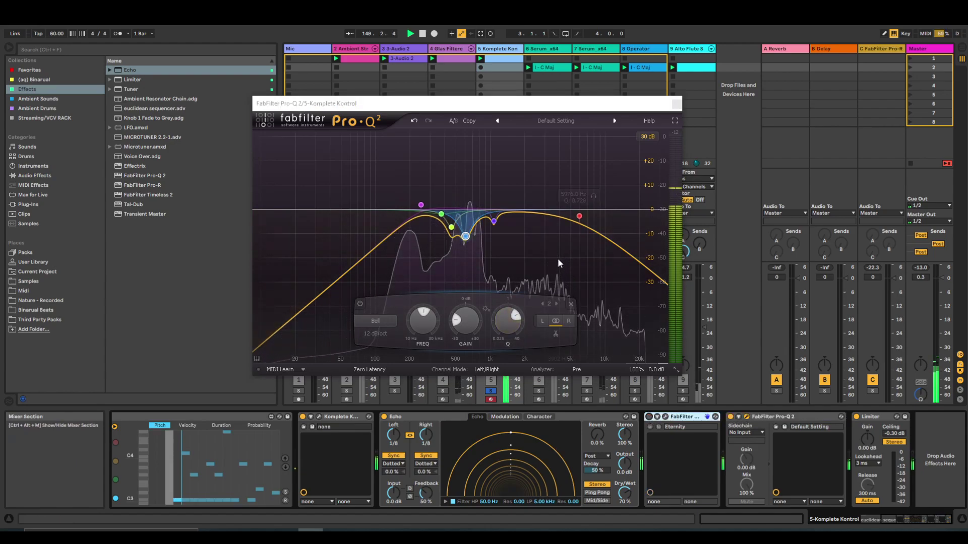
left_click_drag(579, 216, 554, 204)
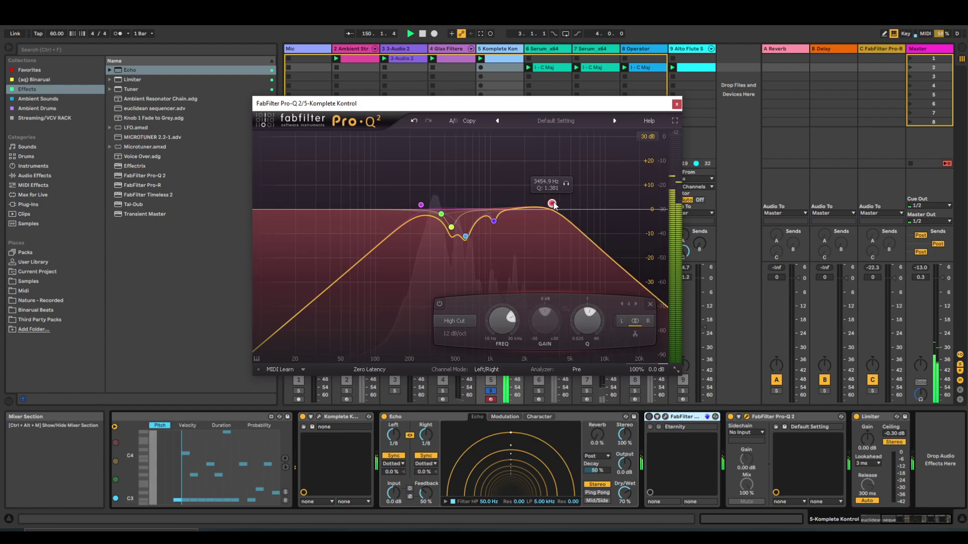
left_click(676, 104)
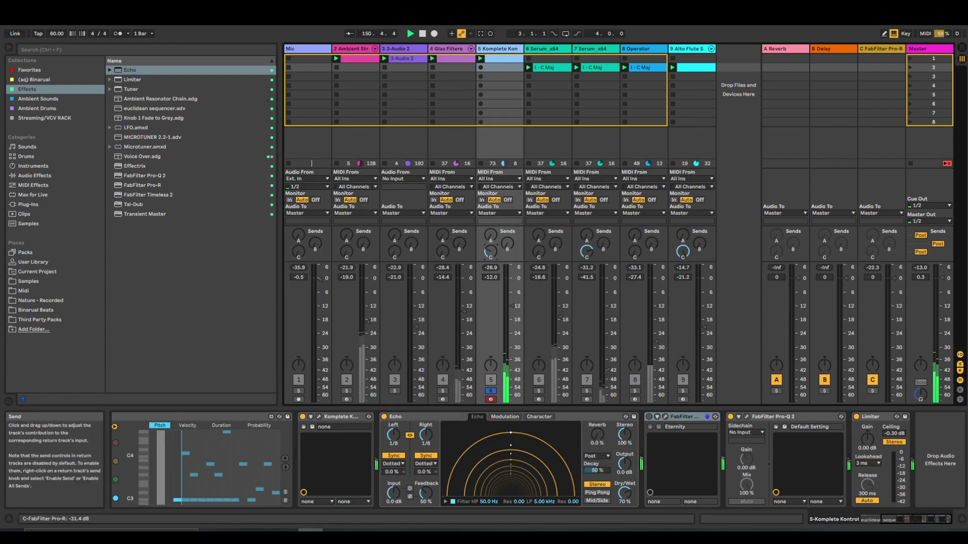
Raise track 5's send C to the FabFilter Pro-R return, unsolo the track and set its volume to -6.7 dB.
left_click_drag(490, 251, 491, 242)
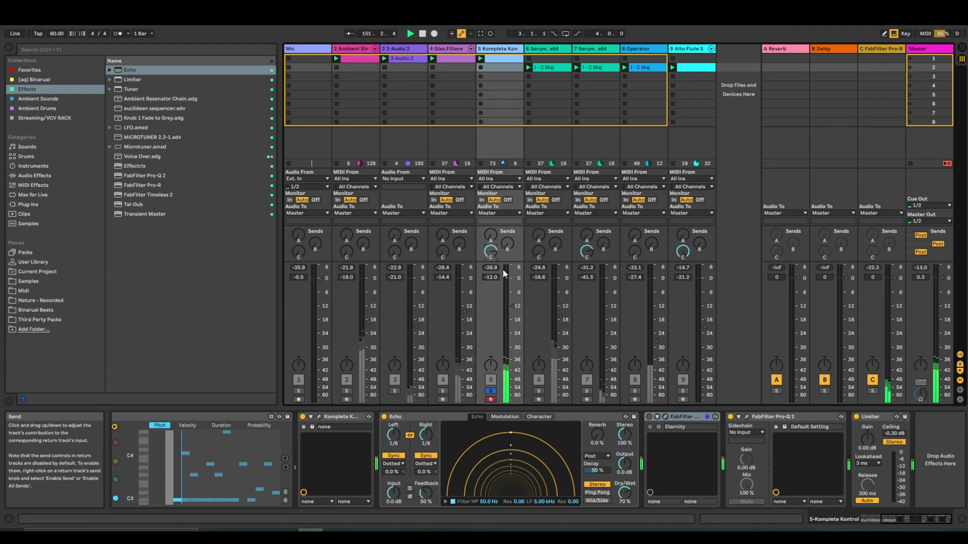
left_click_drag(497, 243, 498, 231)
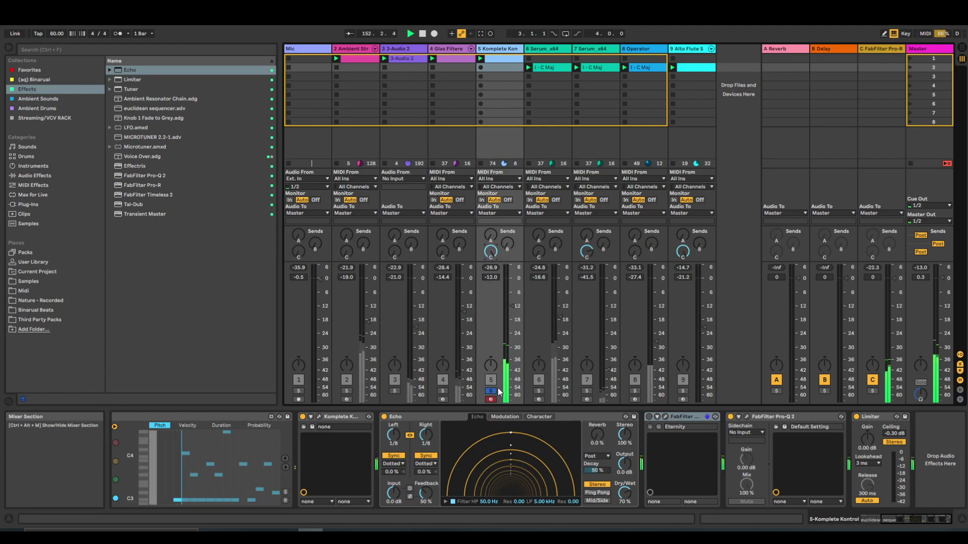
left_click_drag(508, 331, 508, 326)
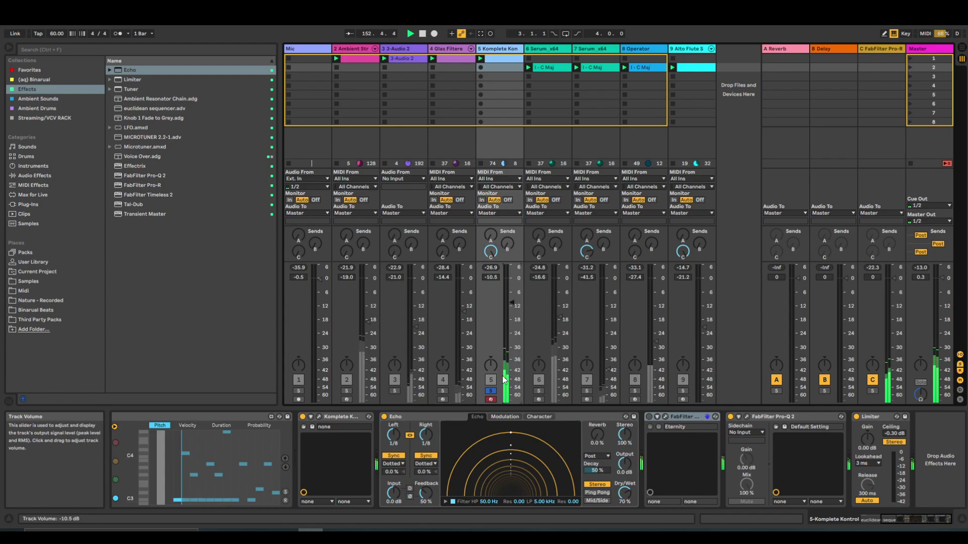
left_click(491, 391)
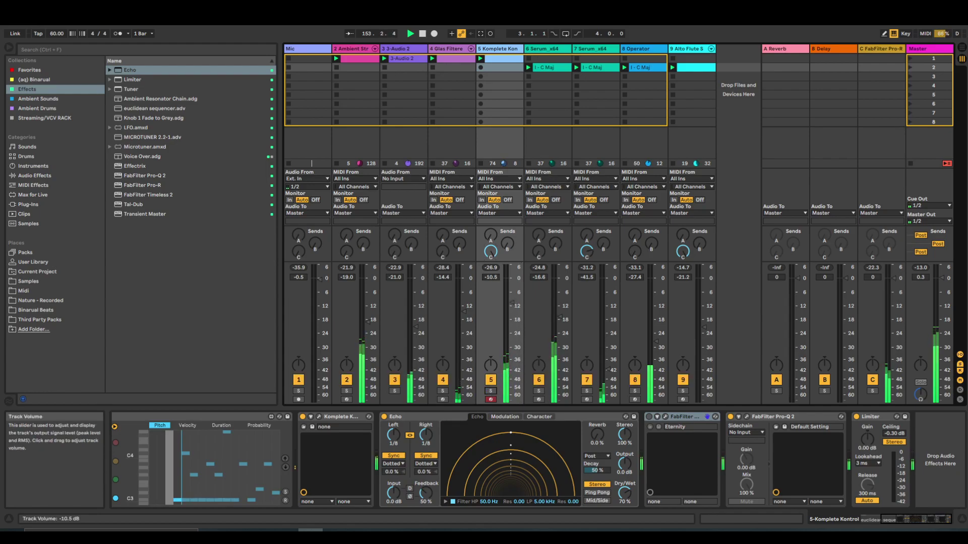
left_click_drag(512, 303, 512, 302)
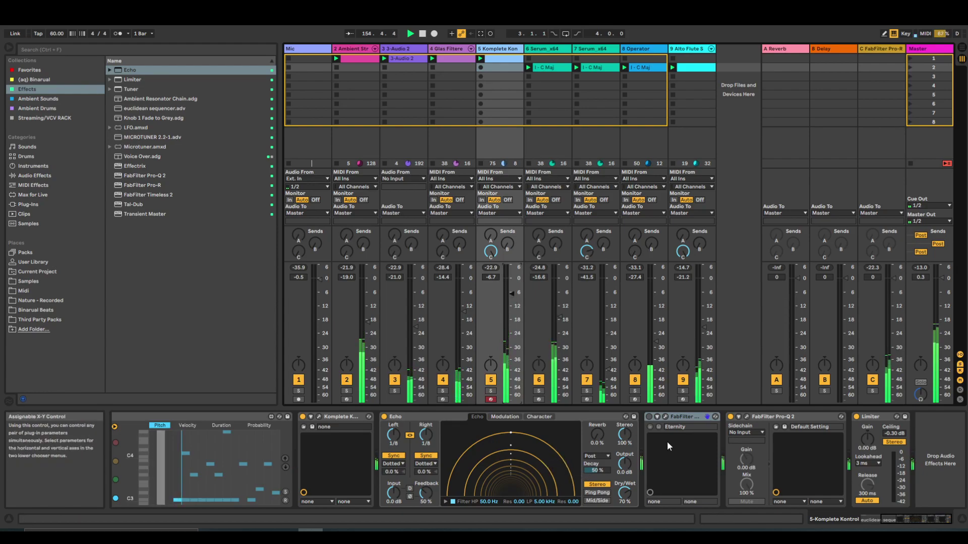
Load the Very Large preset Black Hole in track 5's FabFilter Pro-R, re-enable the reverb and audition the track solo.
left_click(666, 416)
left_click(554, 106)
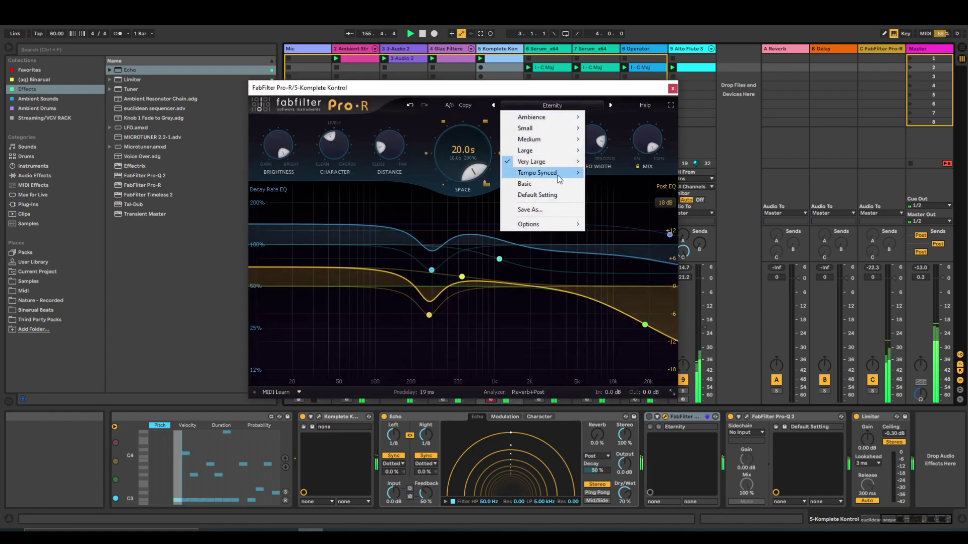
mouse_move(555, 162)
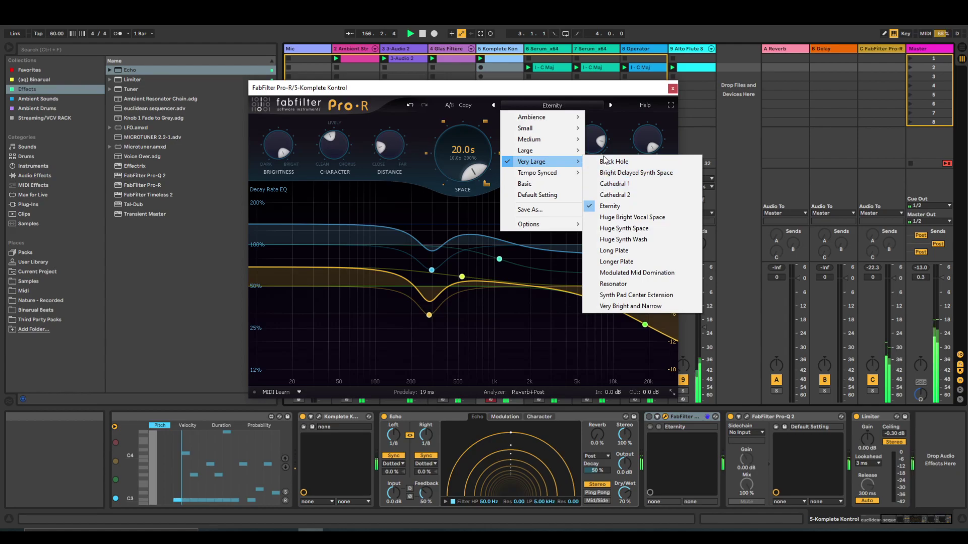
left_click(605, 162)
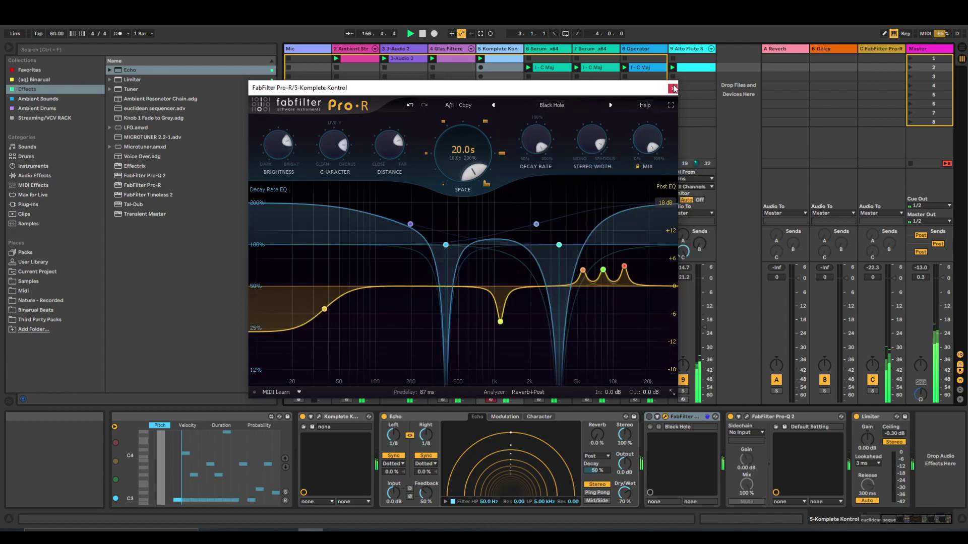
left_click(673, 88)
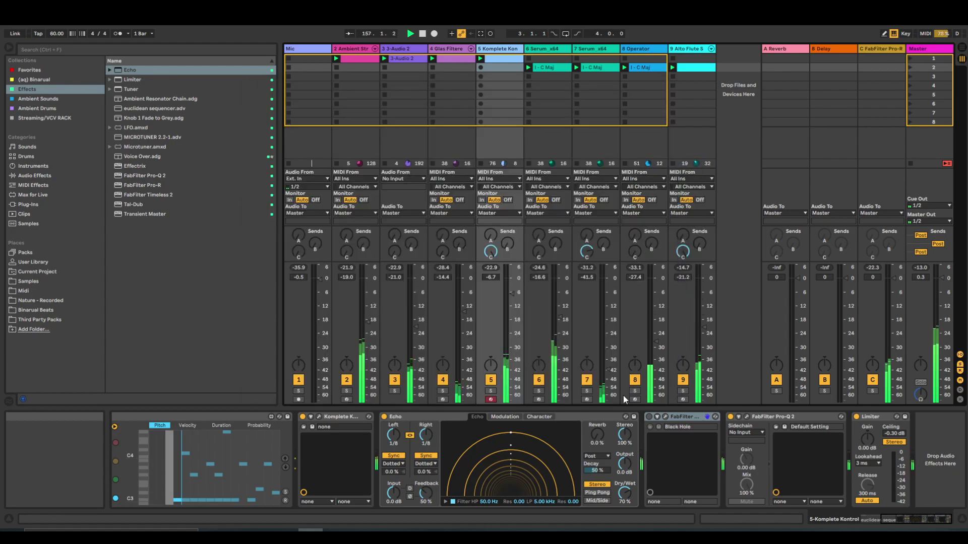
left_click(650, 416)
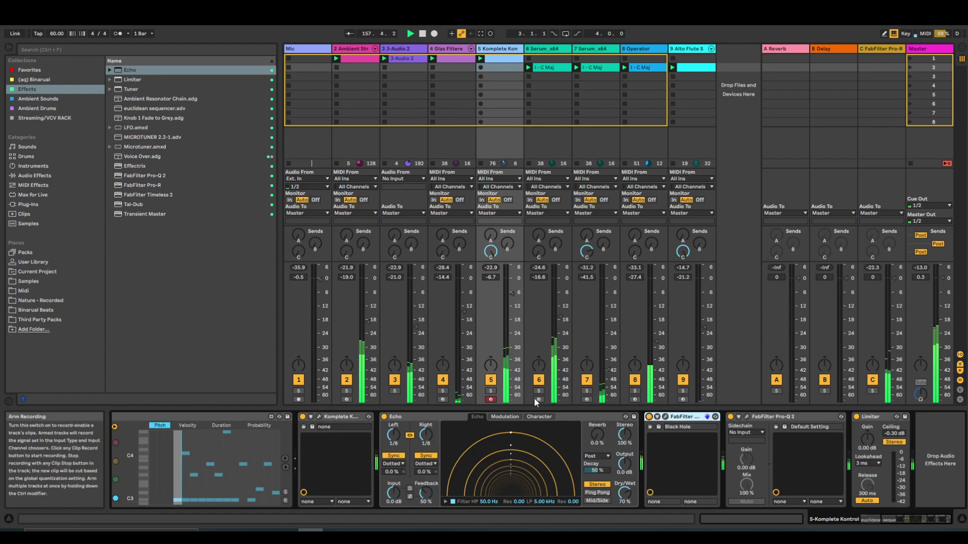
left_click(491, 393)
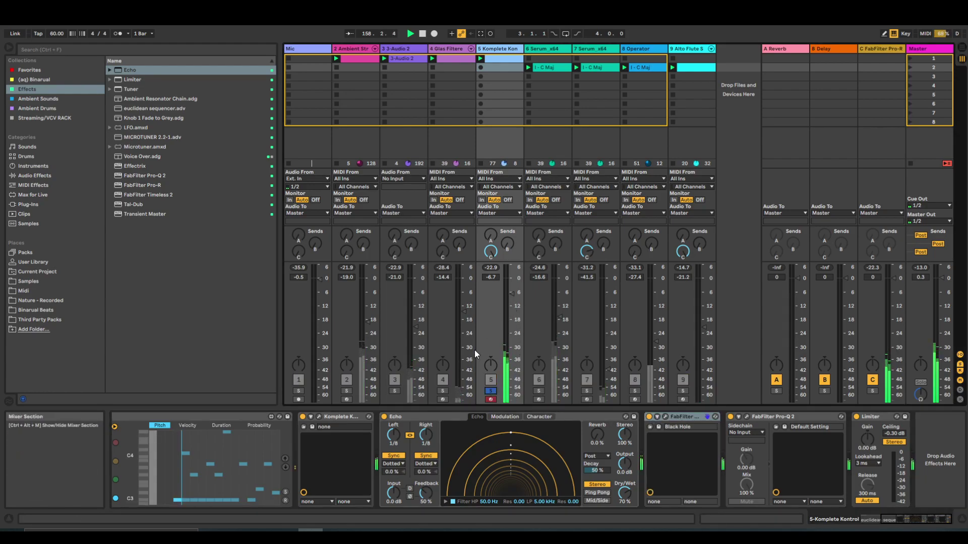
left_click(490, 392)
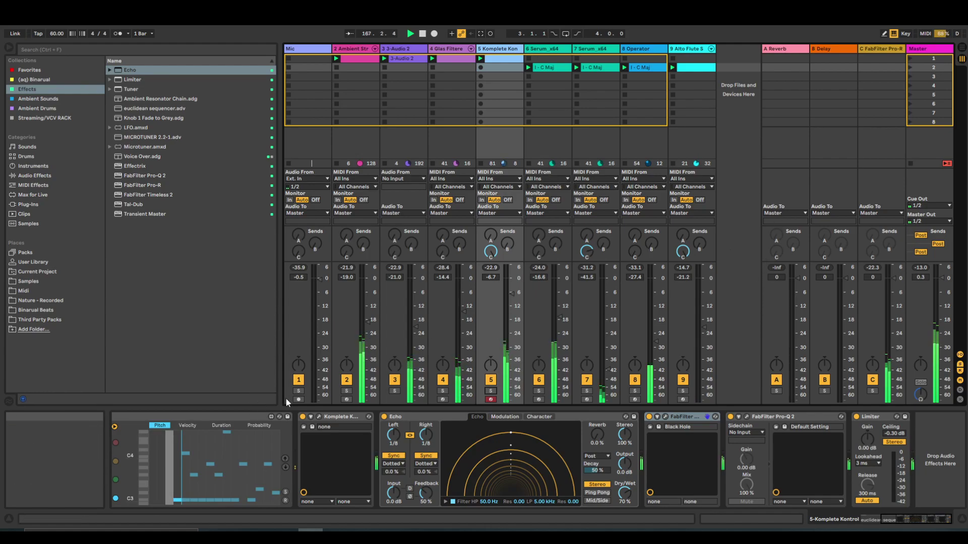
Arm the Mic track and set track 3's volume to -10.3 dB, checking the level in solo.
left_click(300, 399)
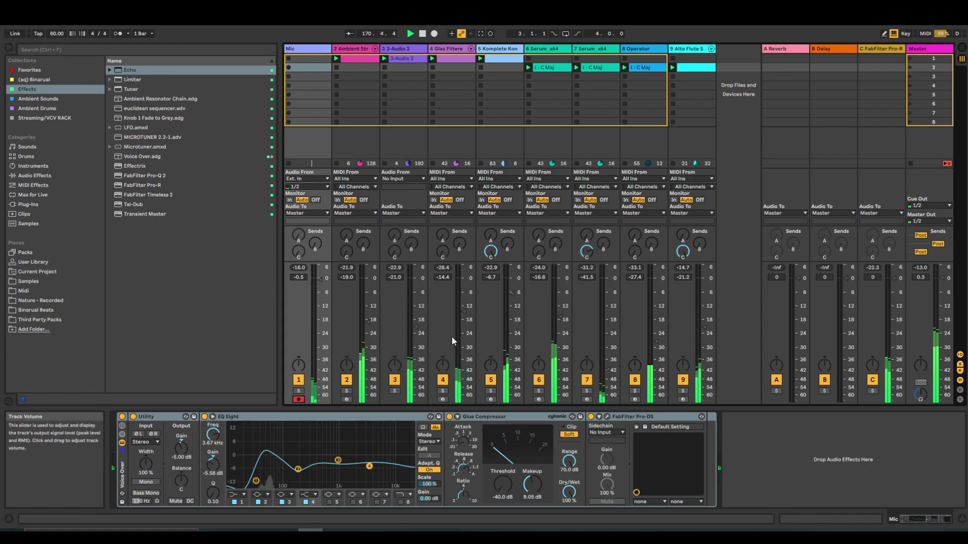
left_click(394, 392)
left_click_drag(413, 334, 414, 307)
left_click(394, 391)
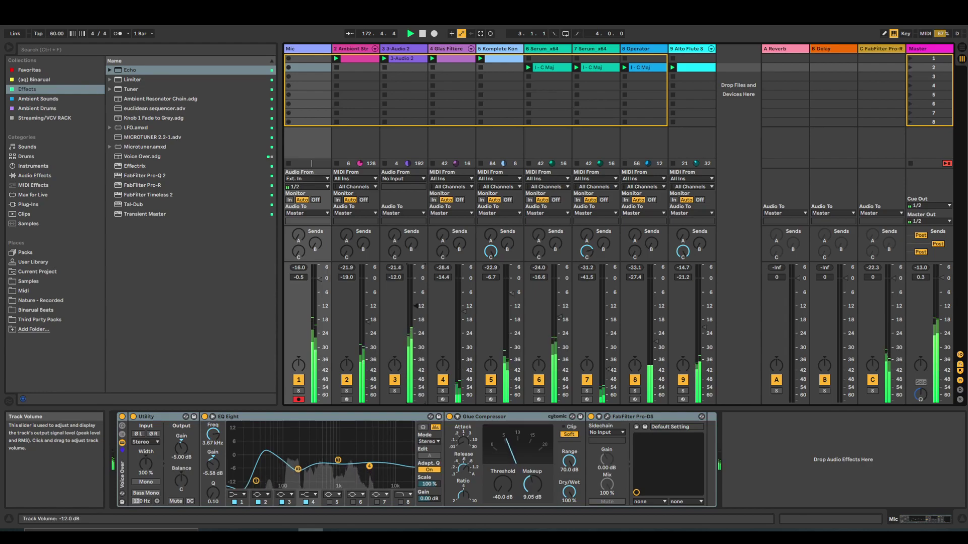
left_click(394, 391)
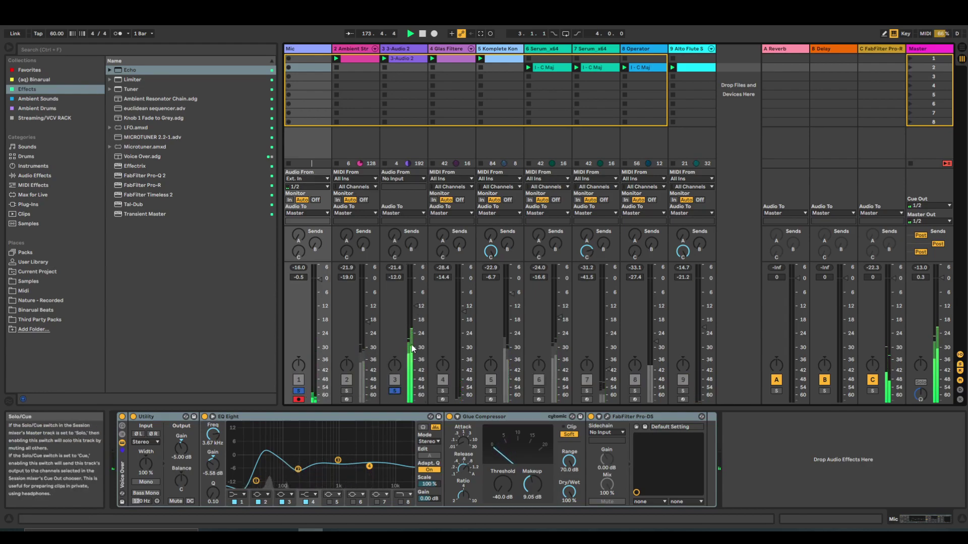
left_click_drag(413, 323, 413, 318)
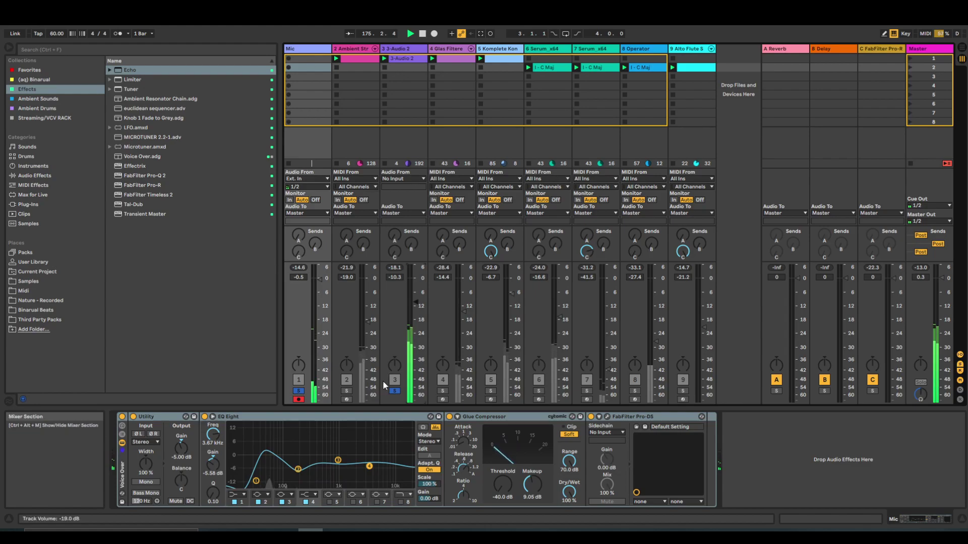
left_click(395, 391)
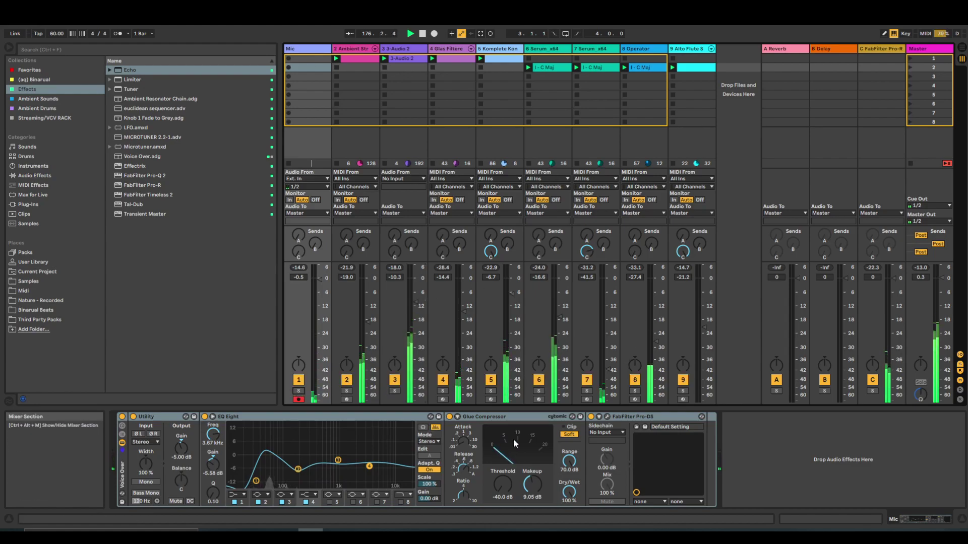
Set the Operator volume to -25.6 dB, the alto flute to -16.4 dB and the master to -13.3 dB.
left_click_drag(652, 353, 652, 350)
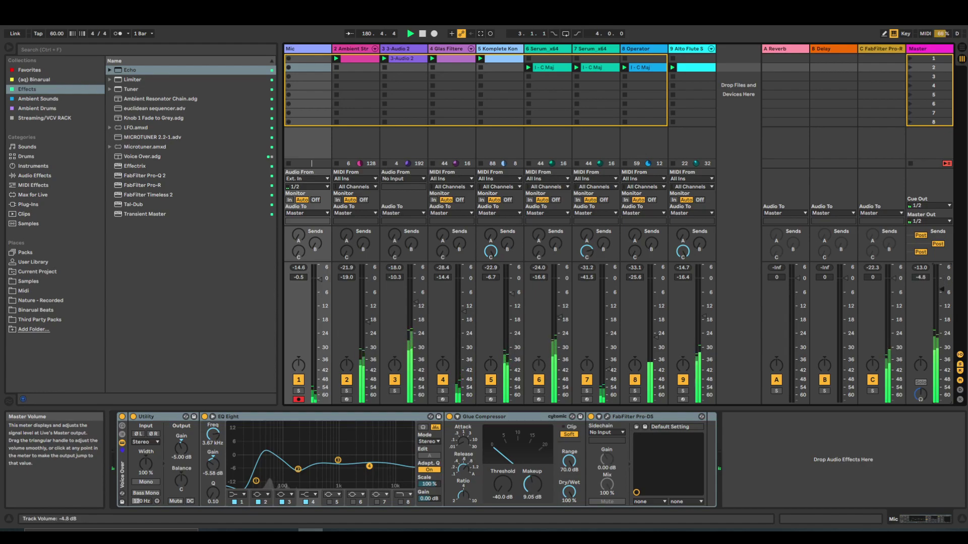
left_click_drag(942, 293, 941, 309)
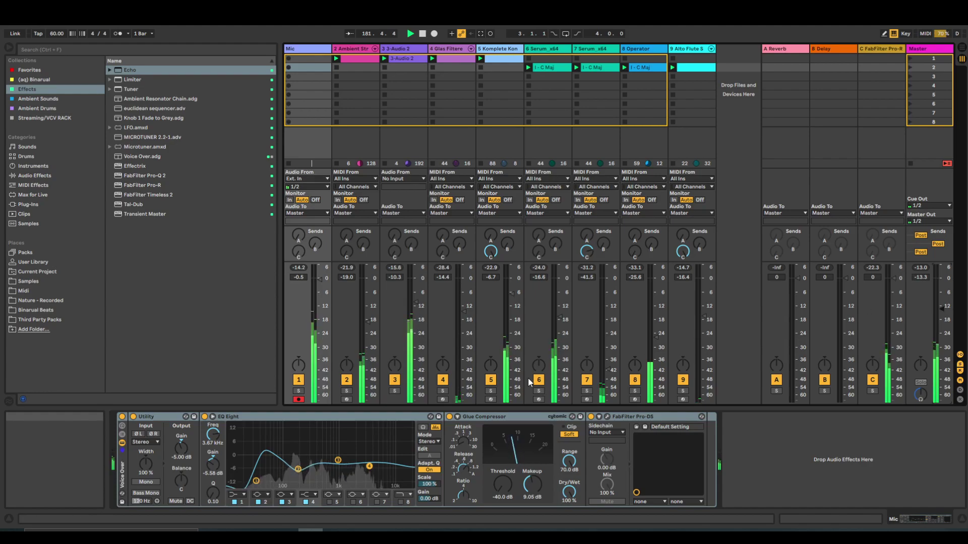